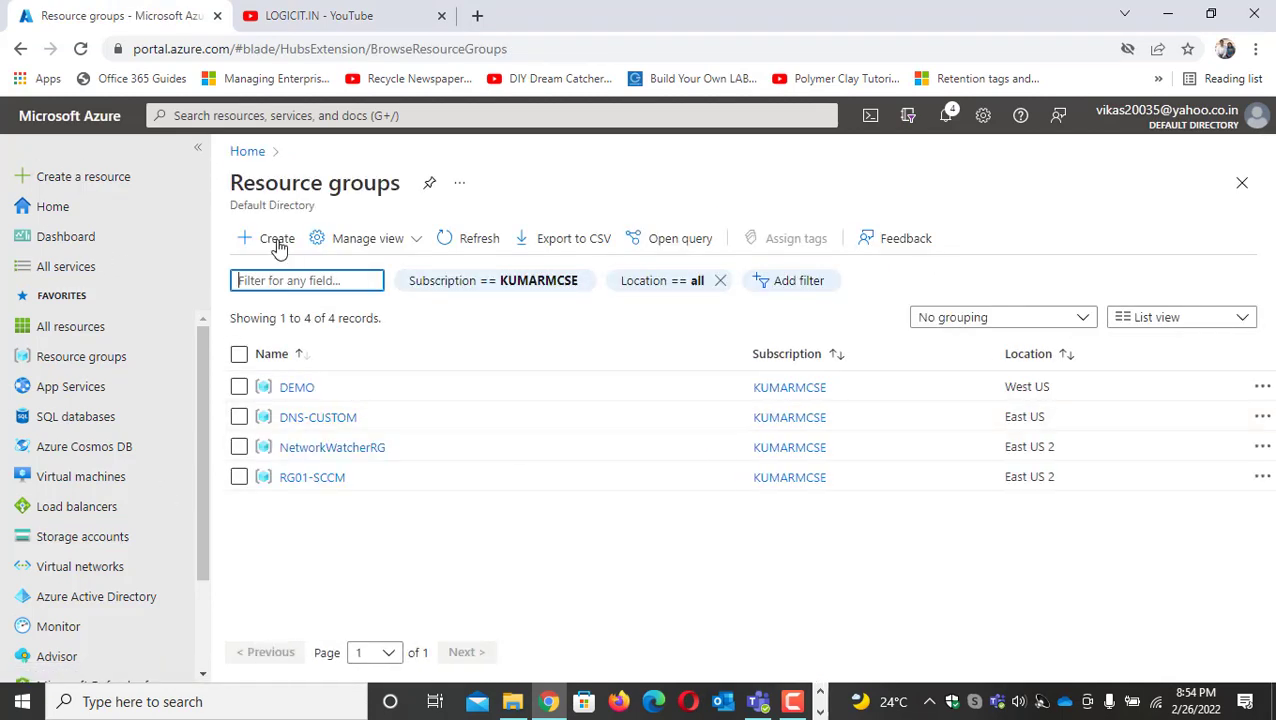
Create a resource group named RG01-WAF-DEMO, keeping the default subscription and region
click(272, 242)
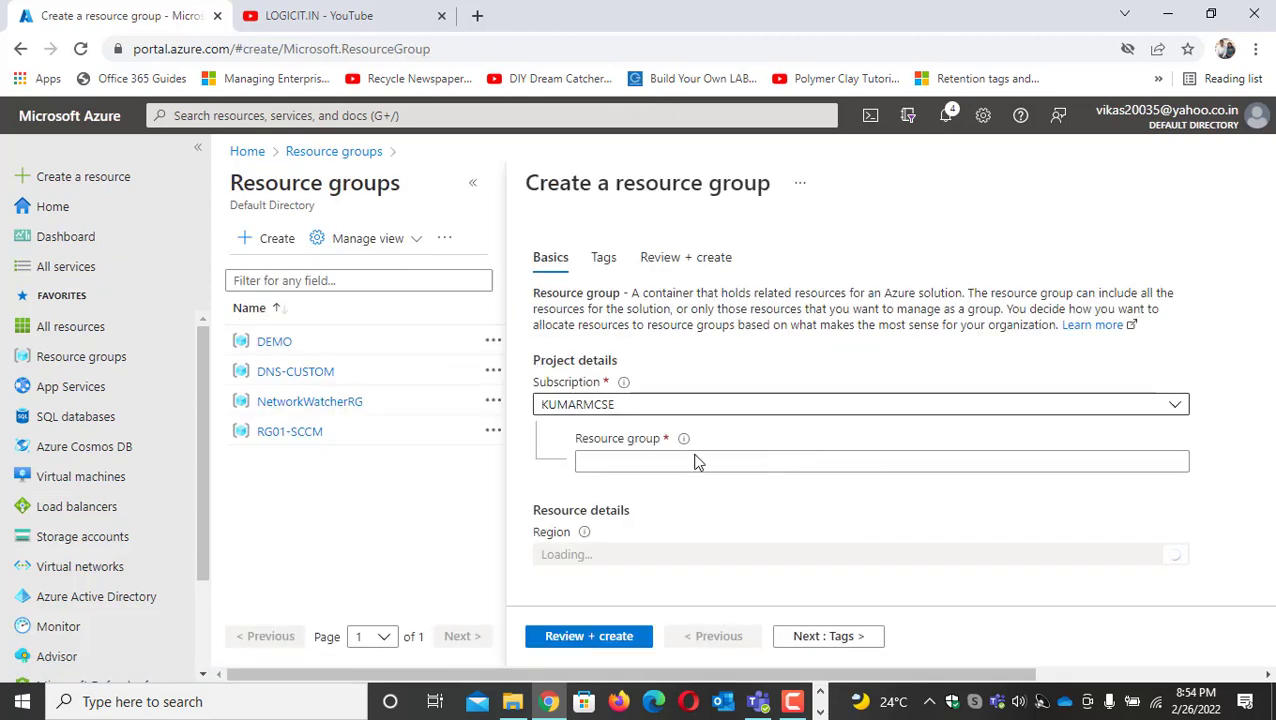
click(840, 421)
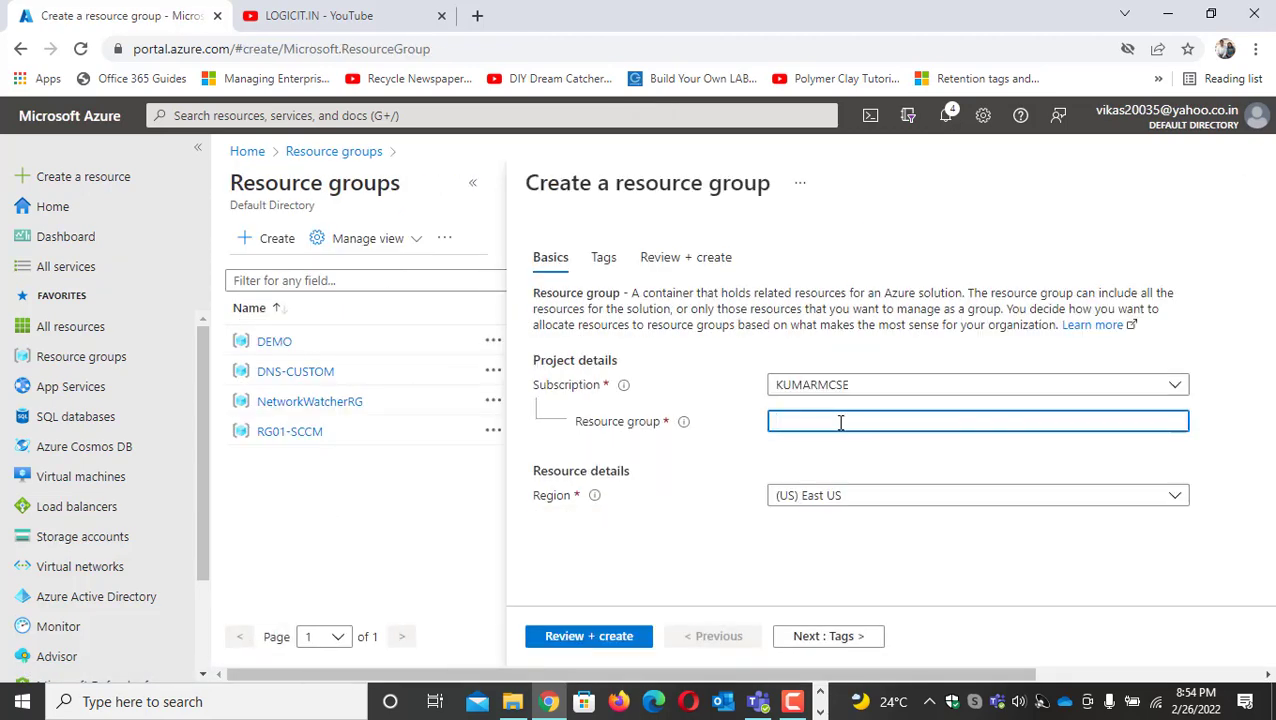
text(rg)
text(RG01-WA)
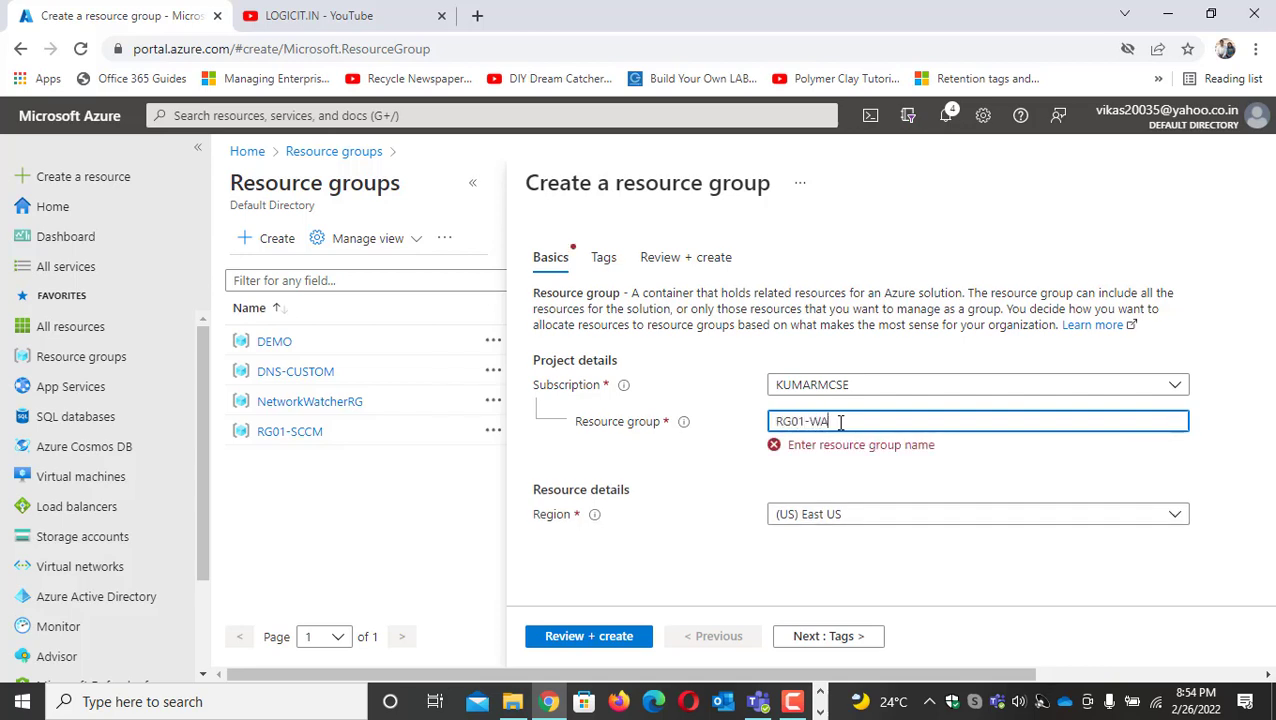
text(F-DEMO)
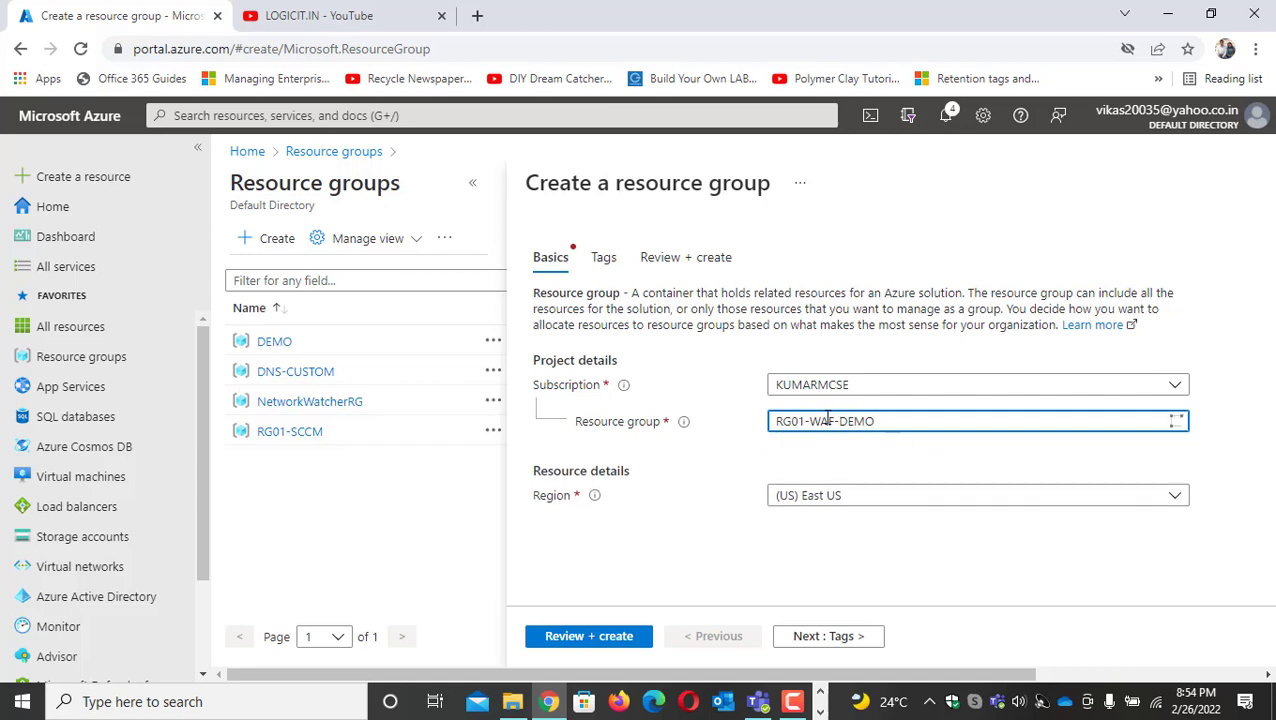
click(584, 640)
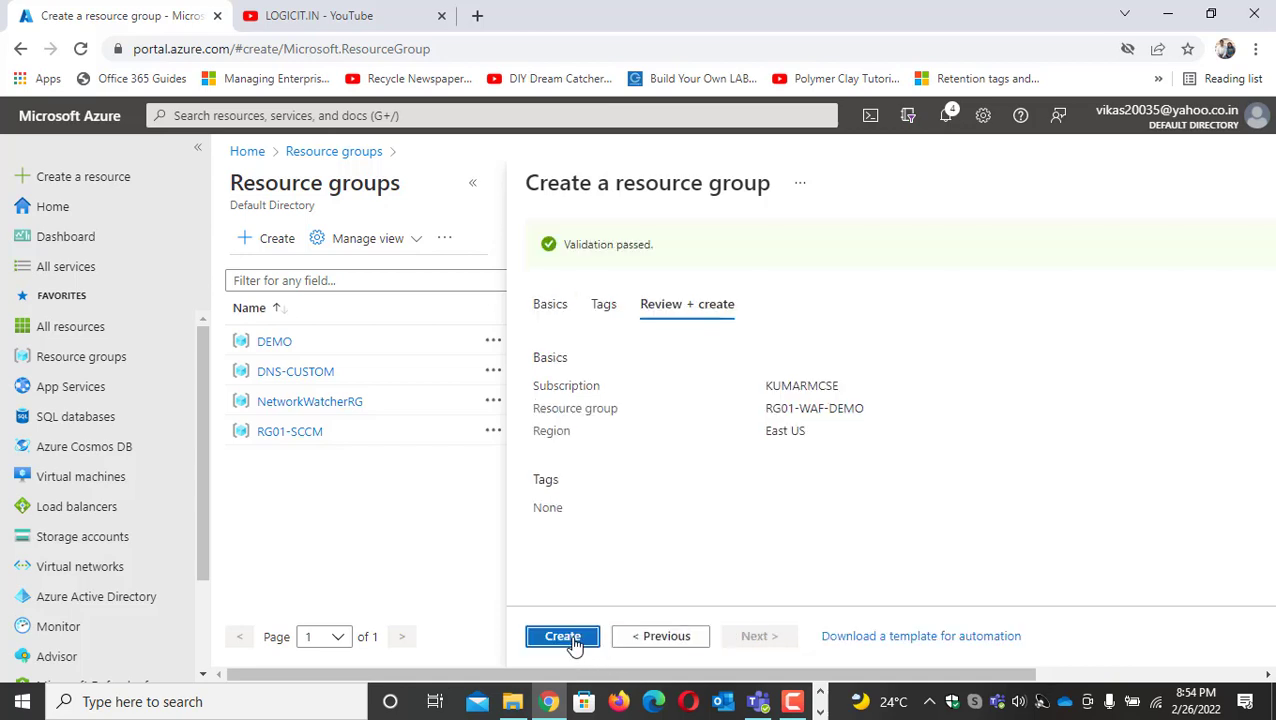
click(565, 638)
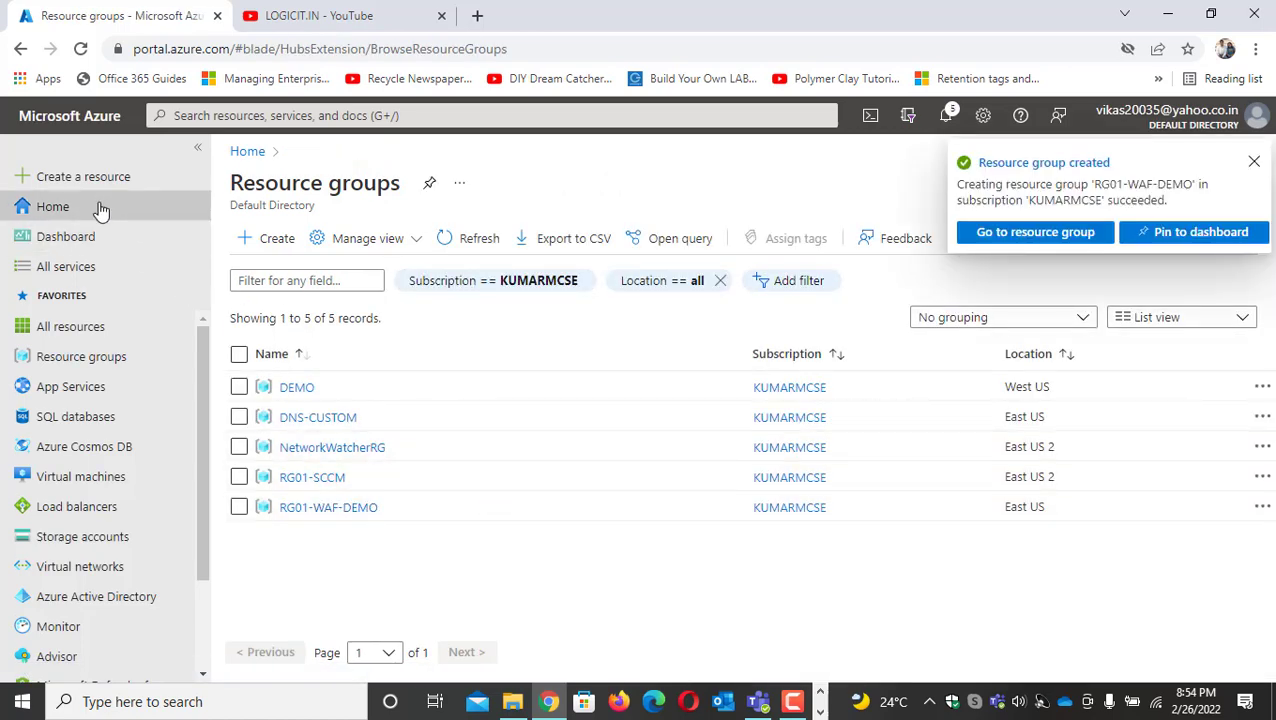
click(22, 178)
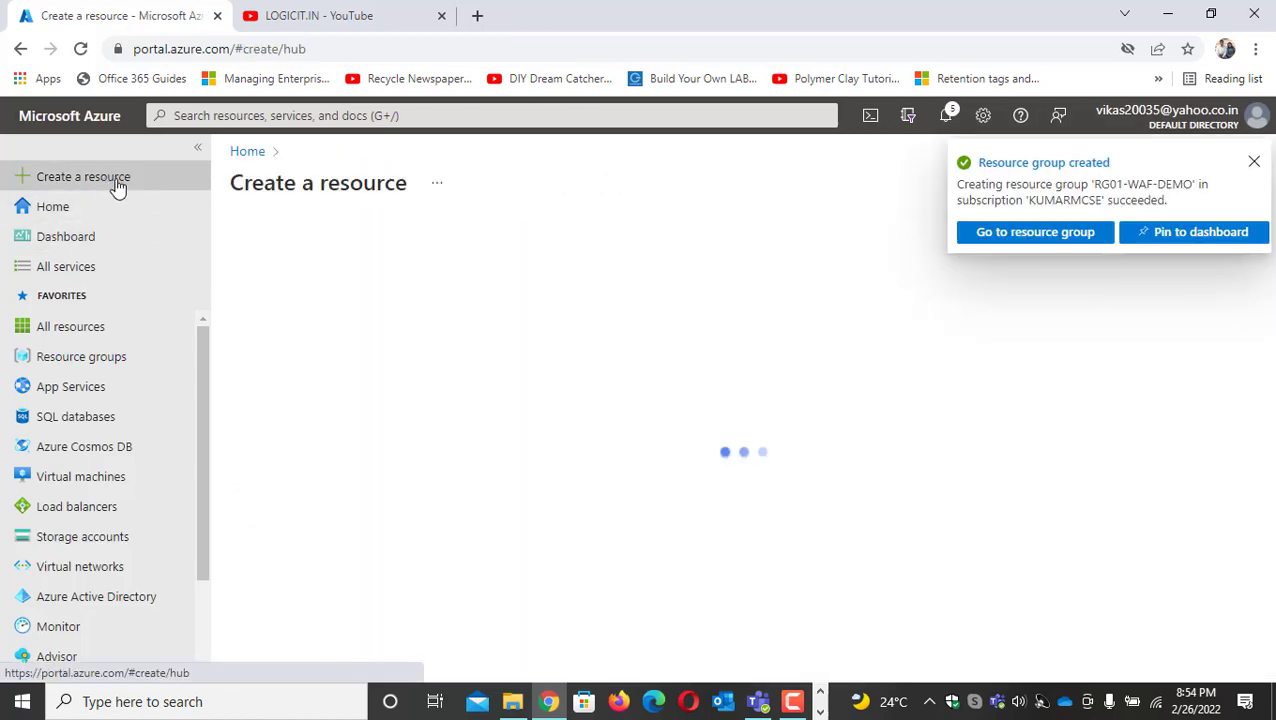
click(478, 245)
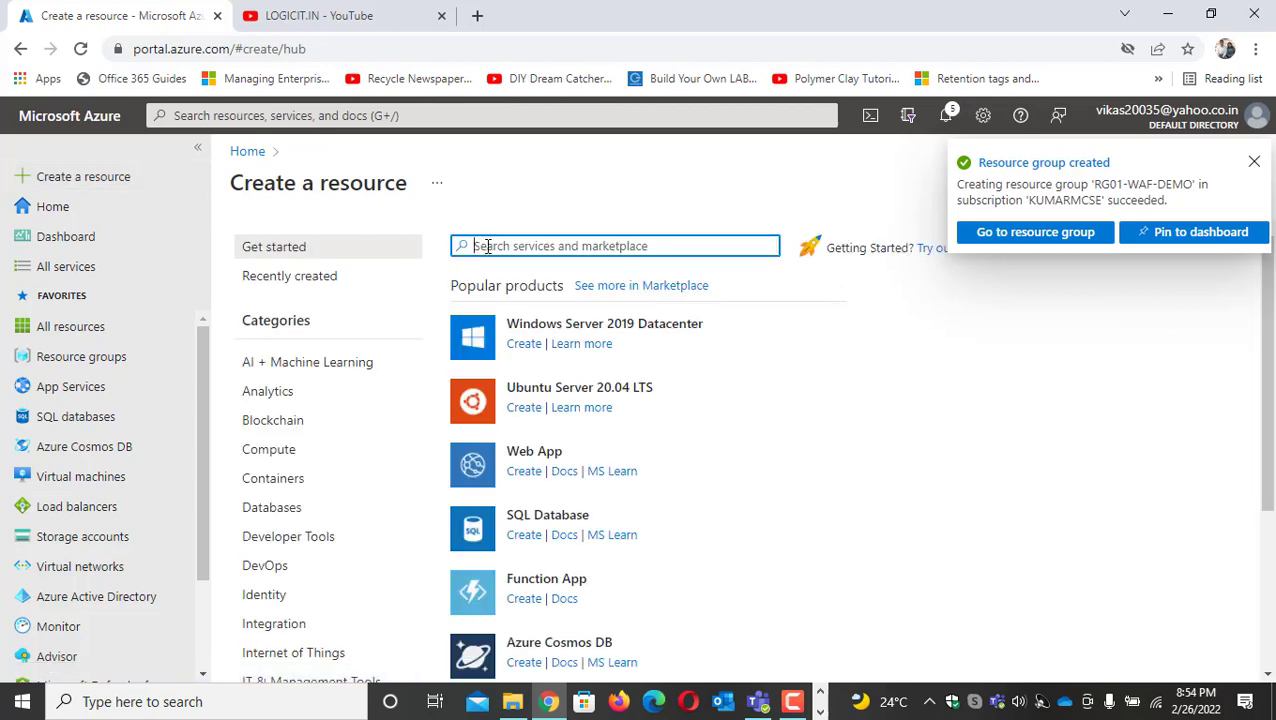
text(VIRTU)
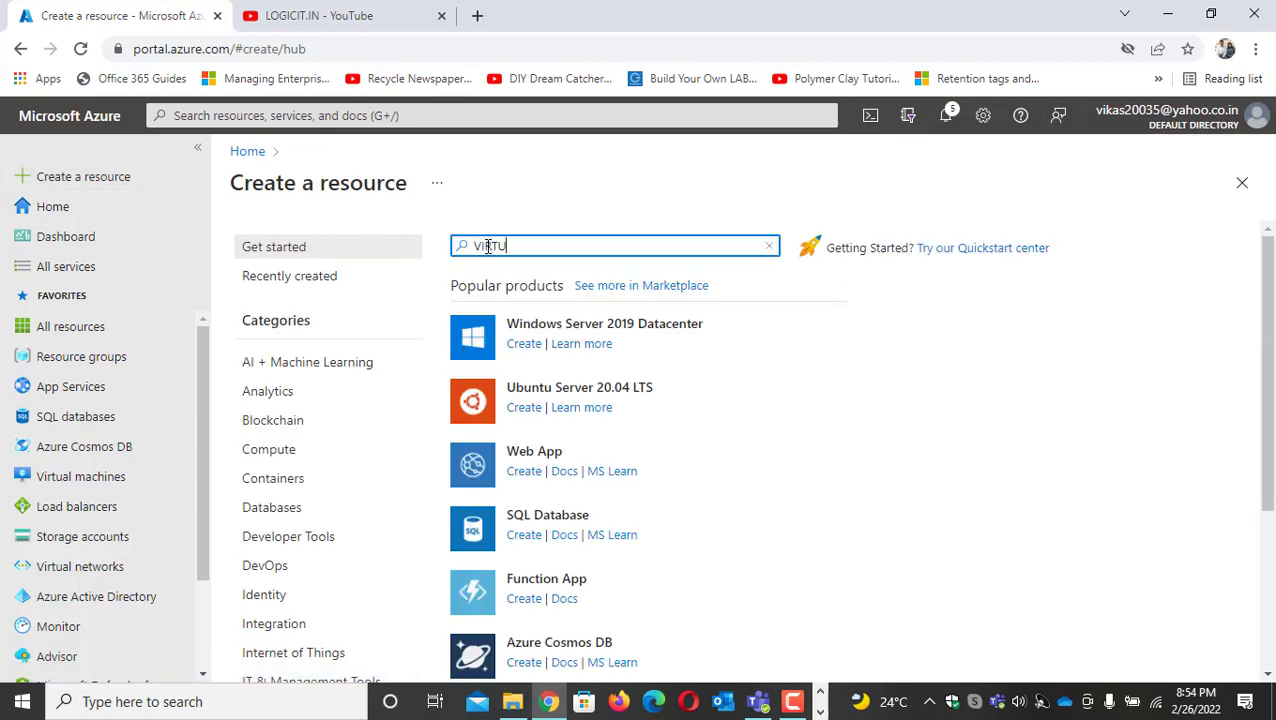
text(AL NET)
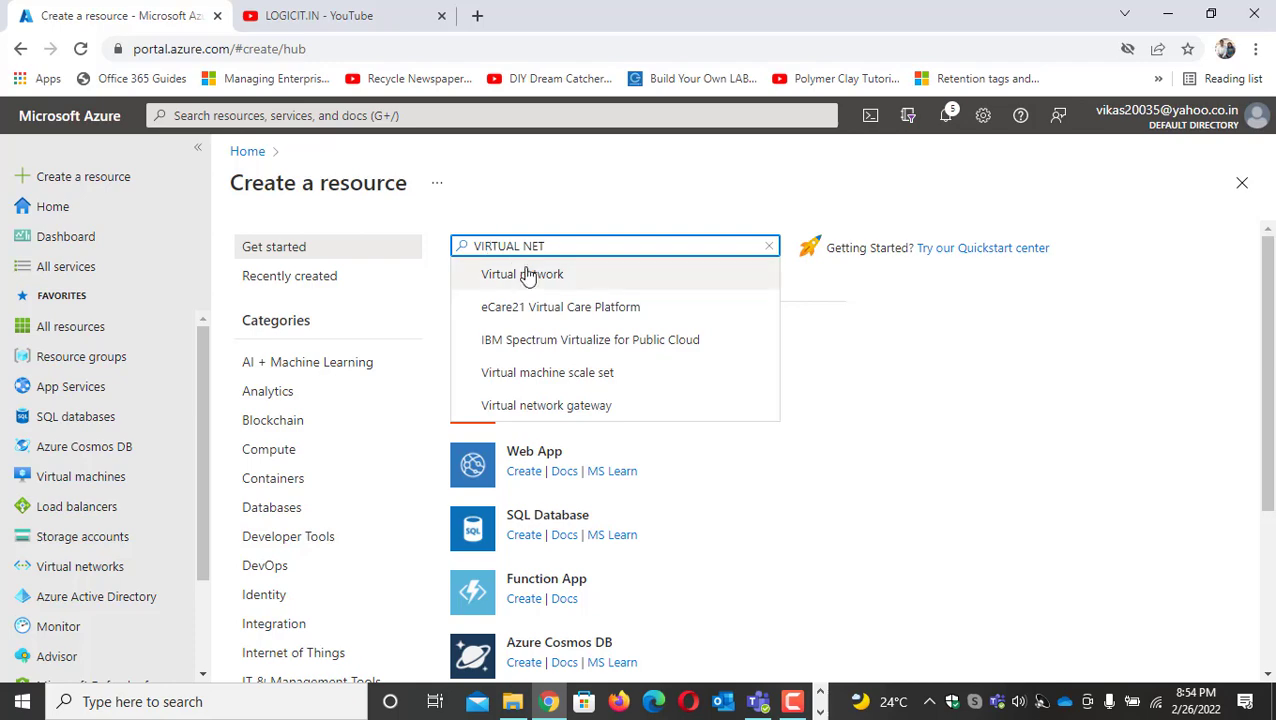
click(527, 275)
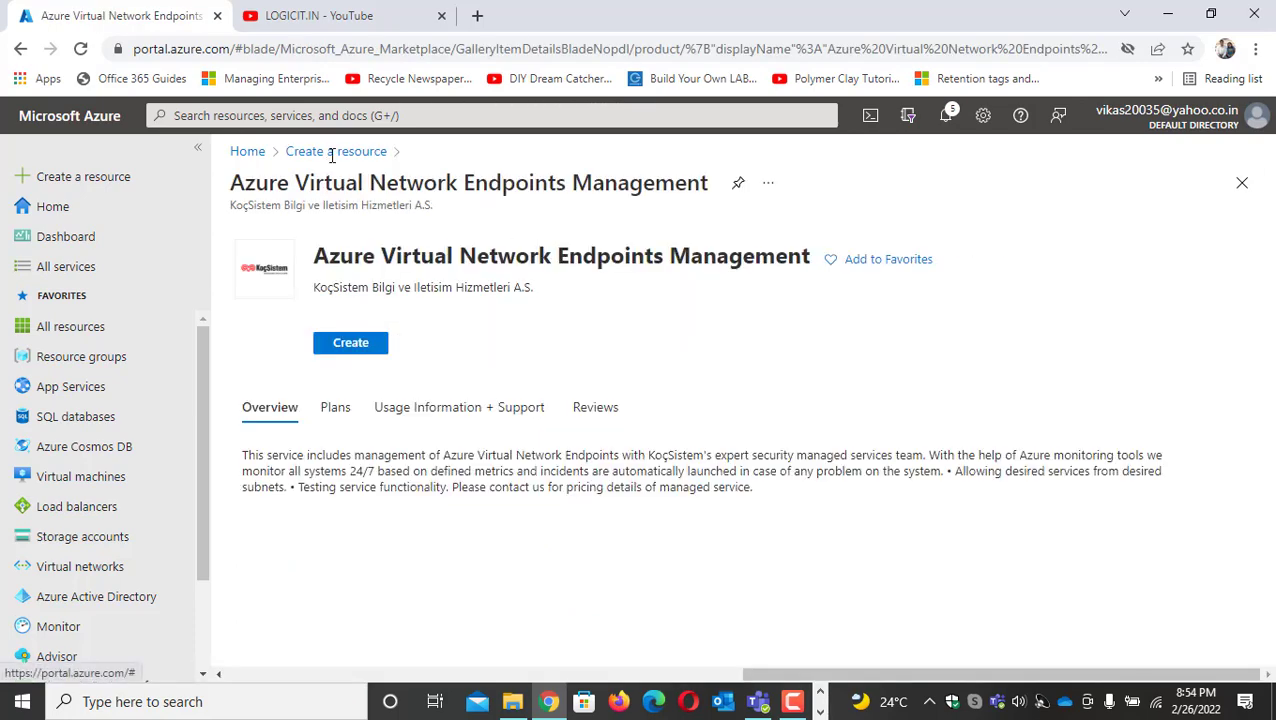
click(338, 155)
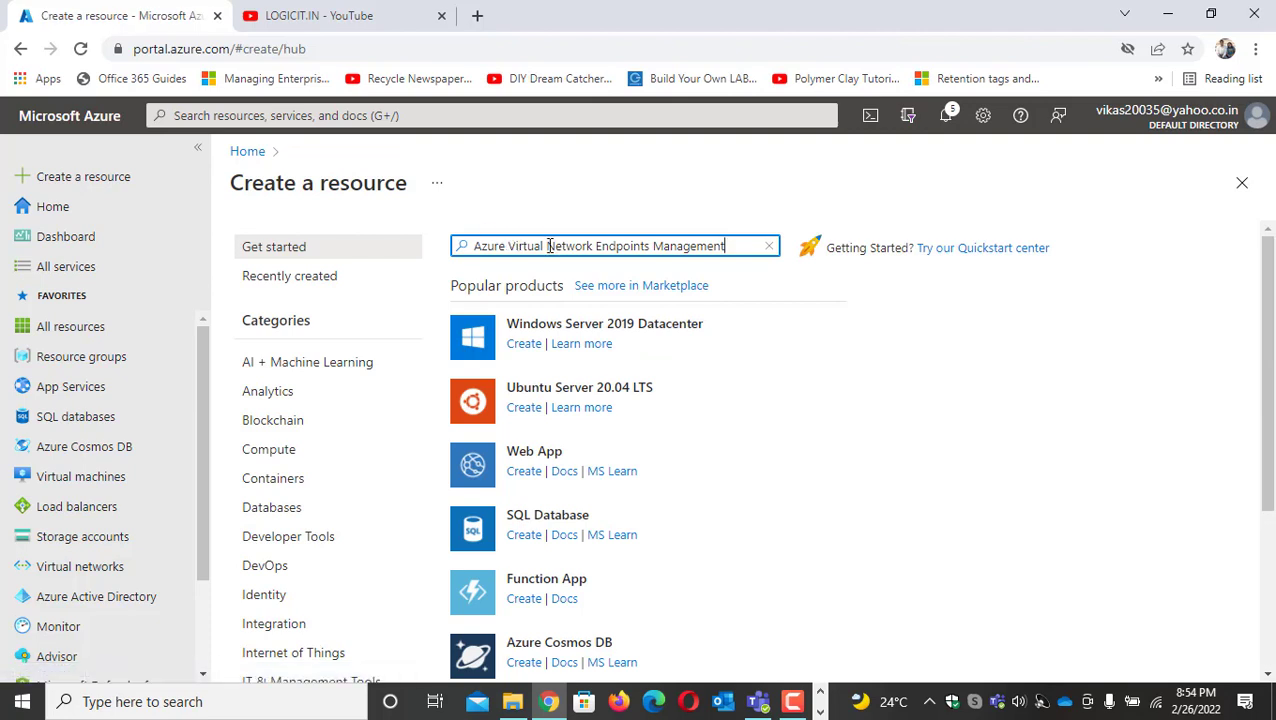
drag(548, 246, 797, 293)
key(BackSpace)
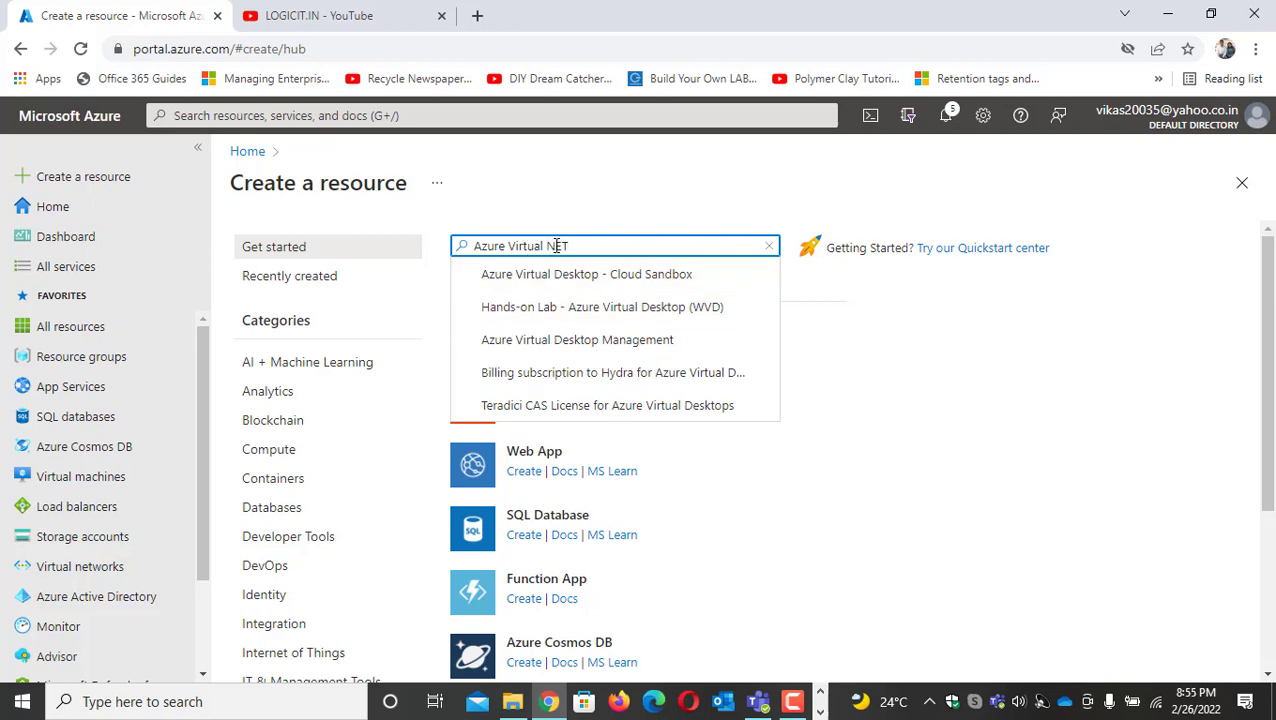
drag(568, 246, 318, 222)
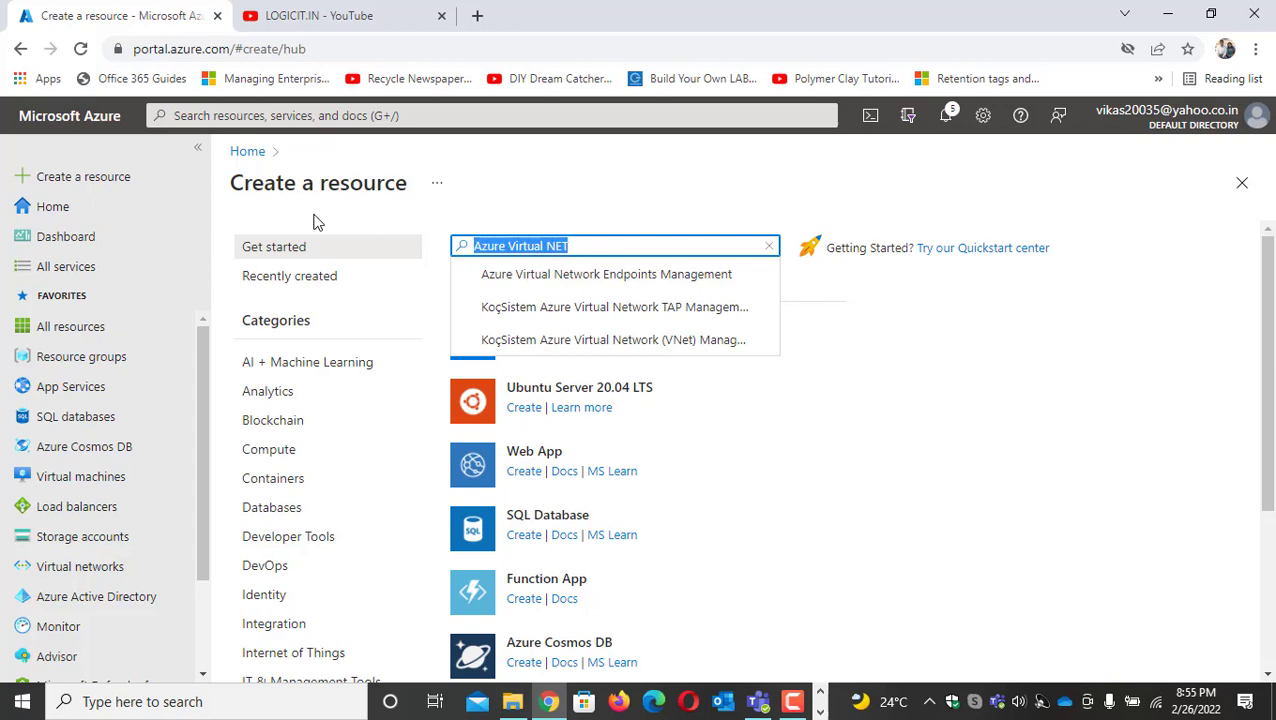
Search the marketplace for VIRTUAL, choose the Microsoft Virtual network offering and start creating it
text(VIRTUAL)
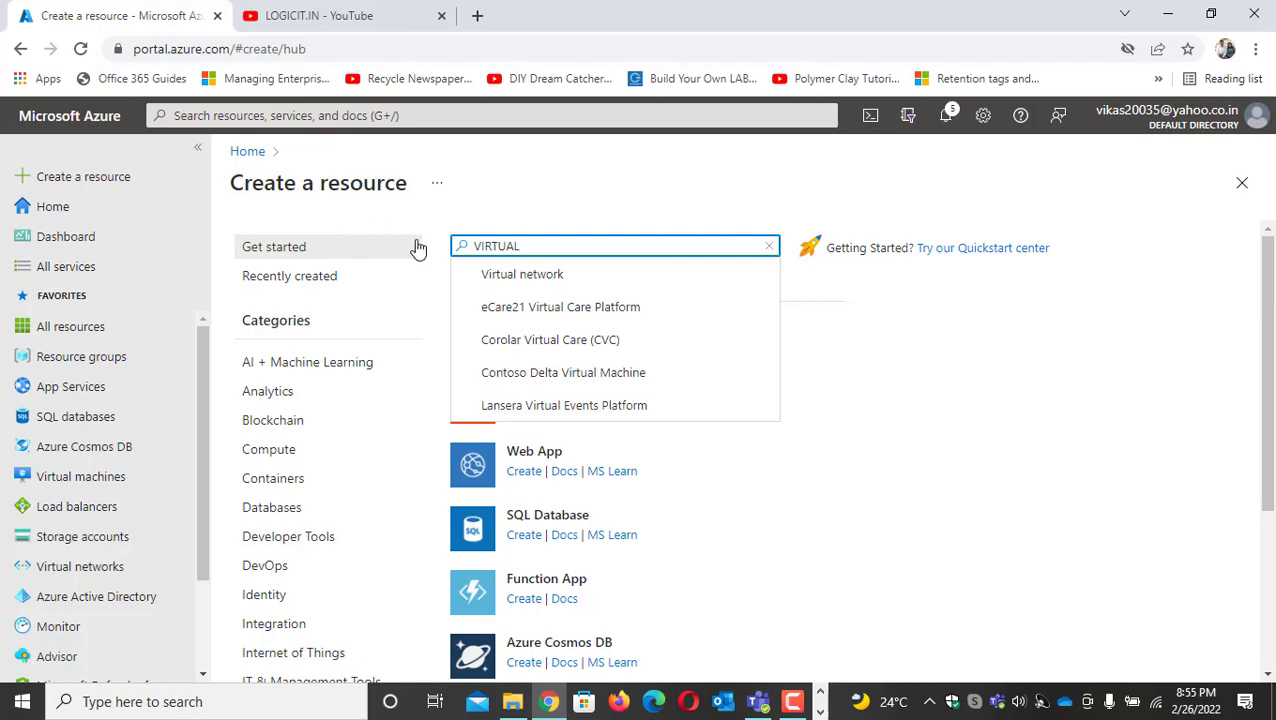
click(531, 278)
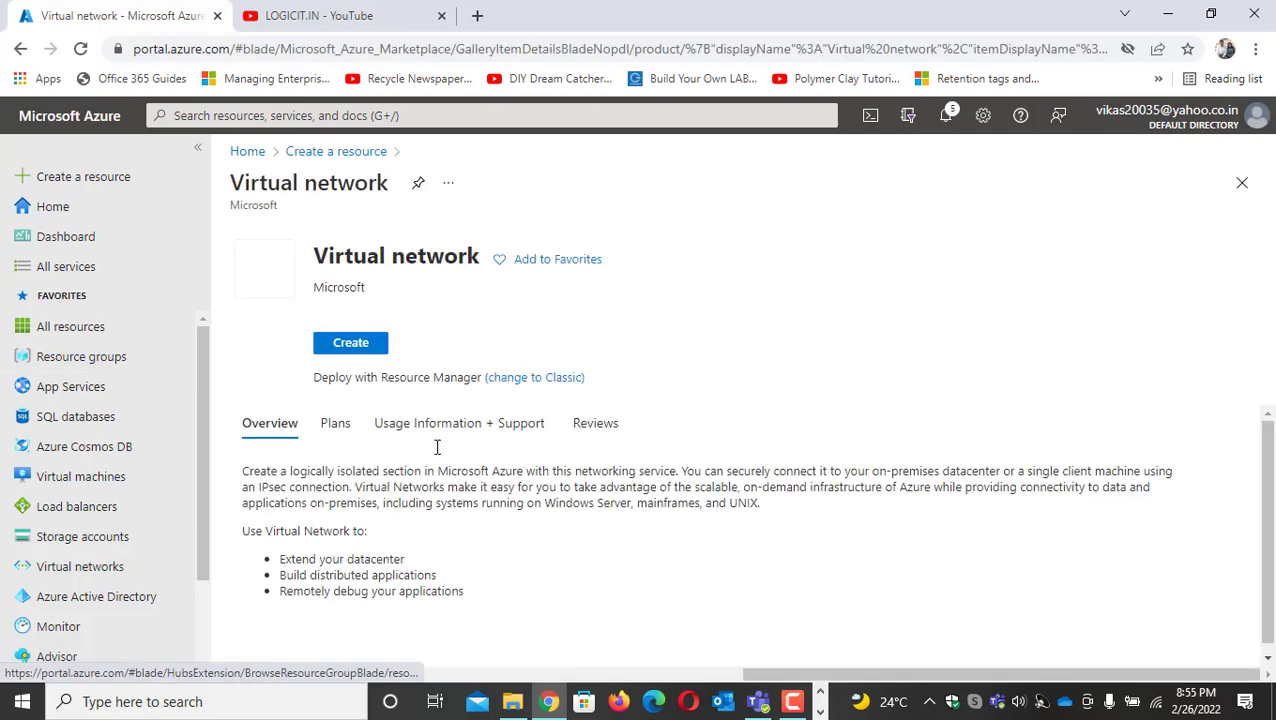
click(362, 368)
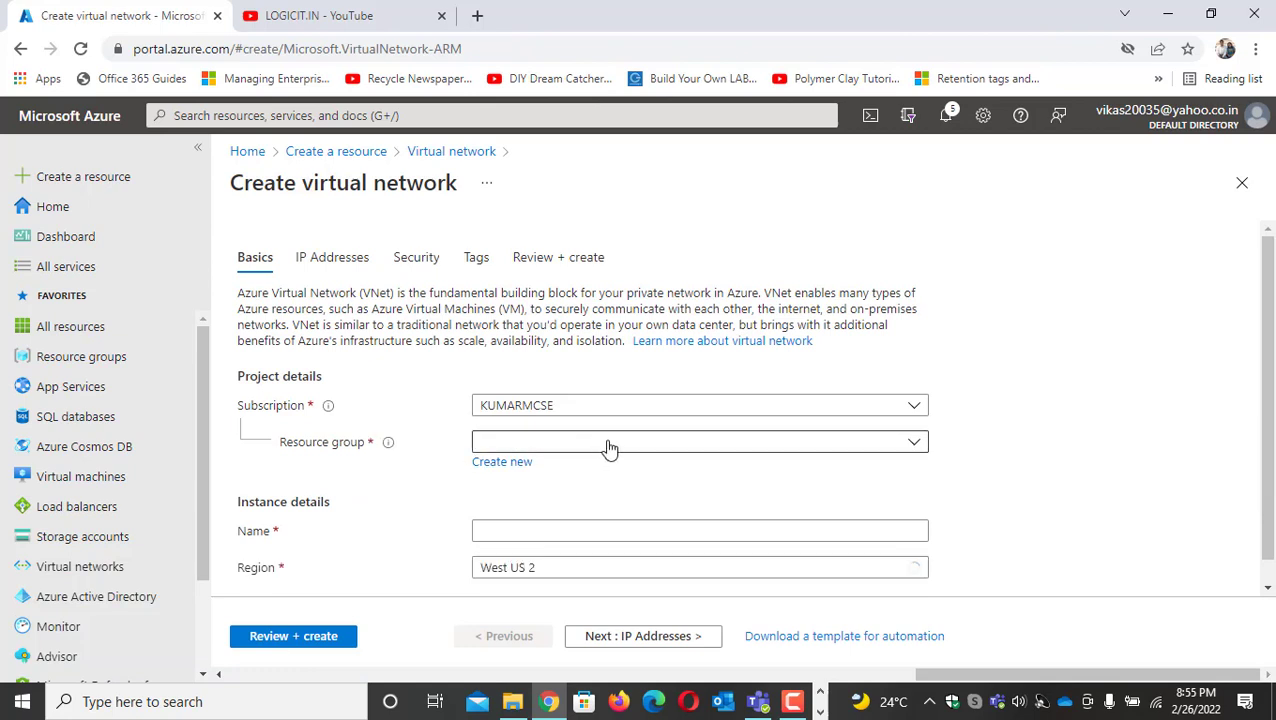
Assign the virtual network to resource group RG01-WAF-DEMO, name it WAF-DEMO and continue to the IP address settings
click(608, 449)
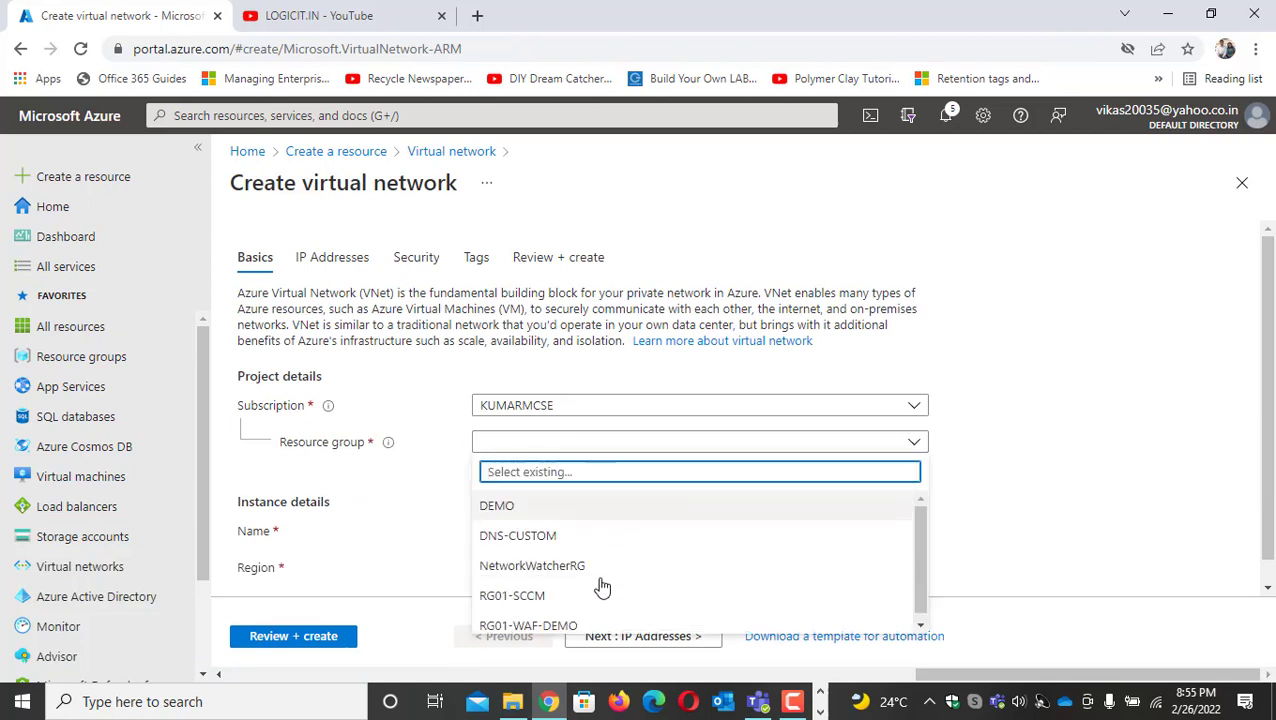
click(601, 625)
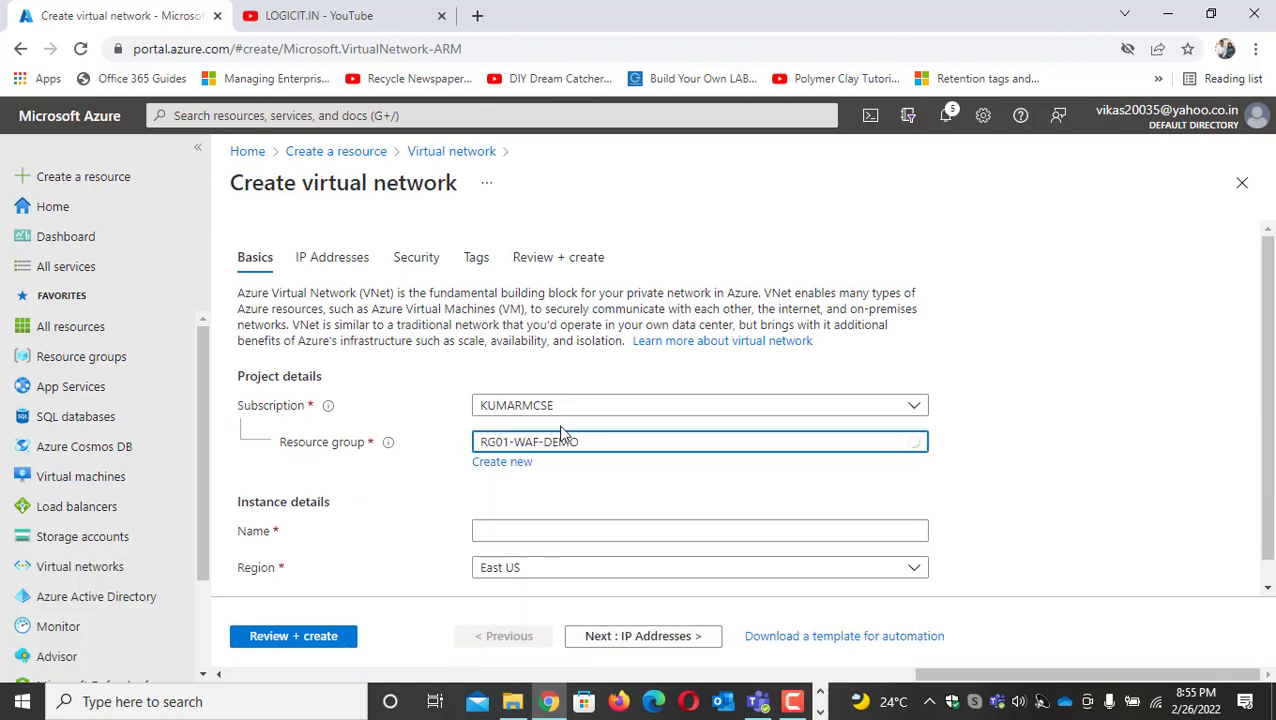
scroll(557, 425, down, 1)
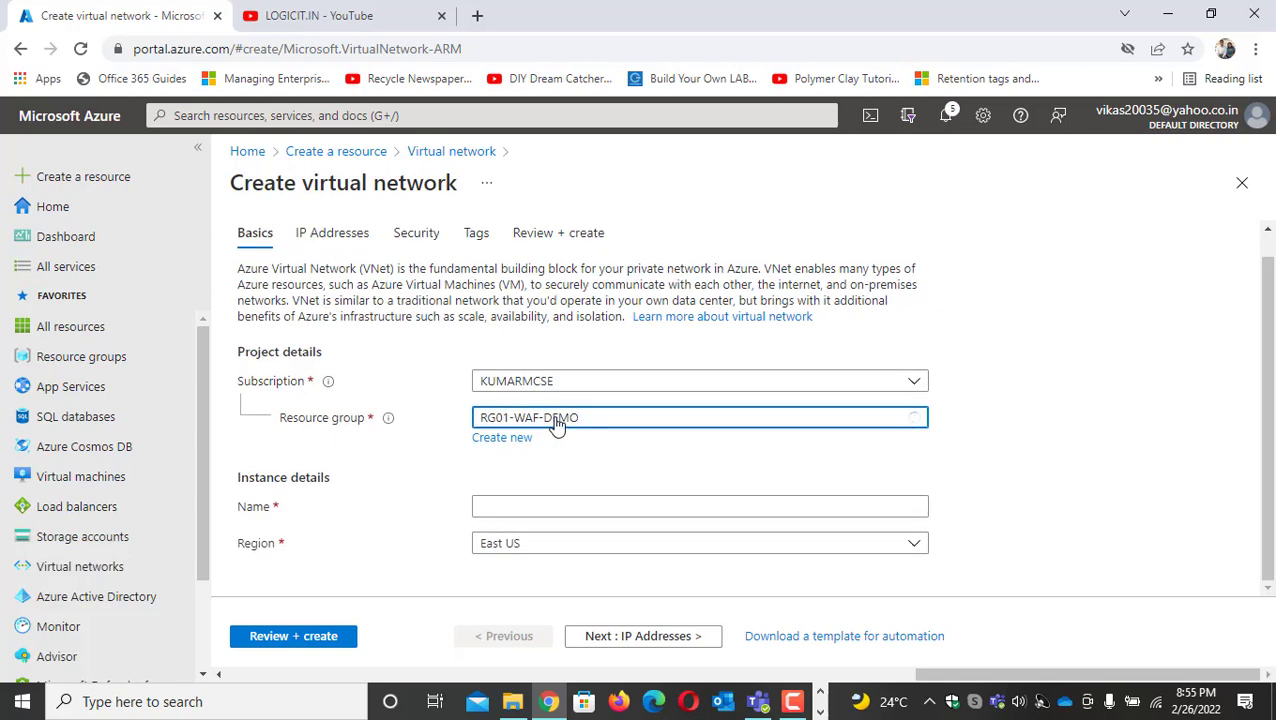
click(543, 511)
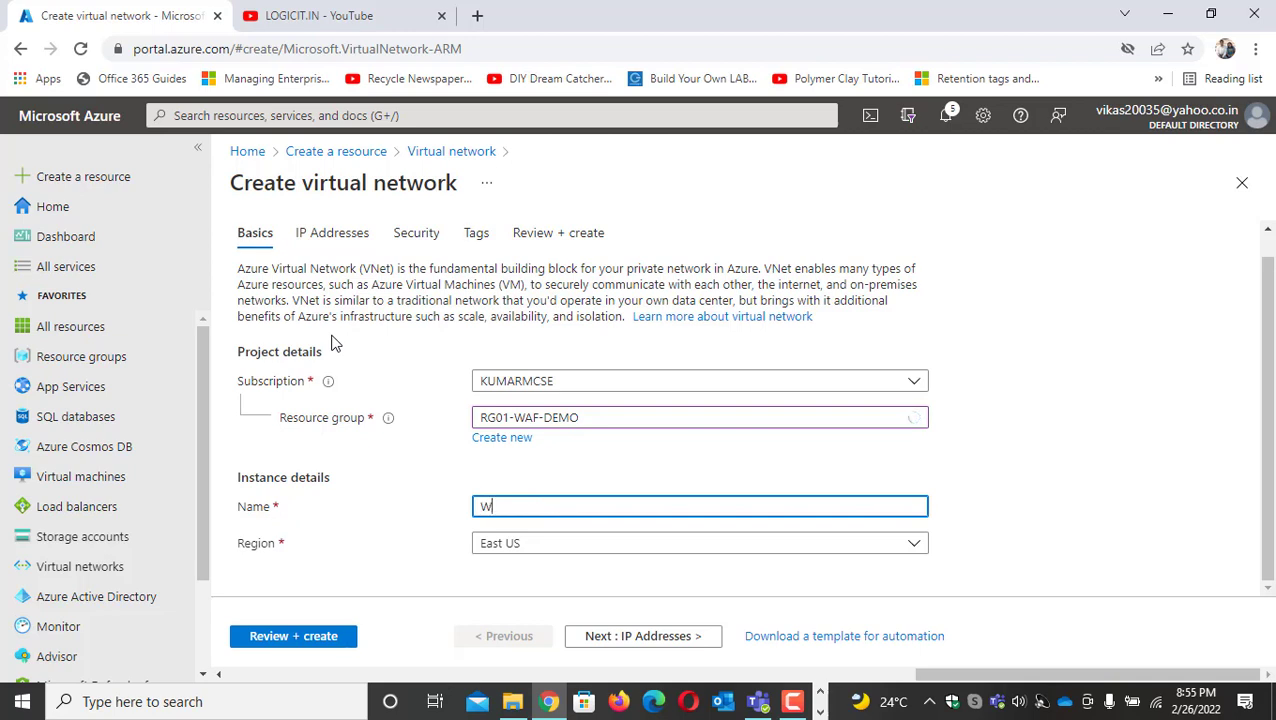
text(WAF-DEMO)
click(608, 642)
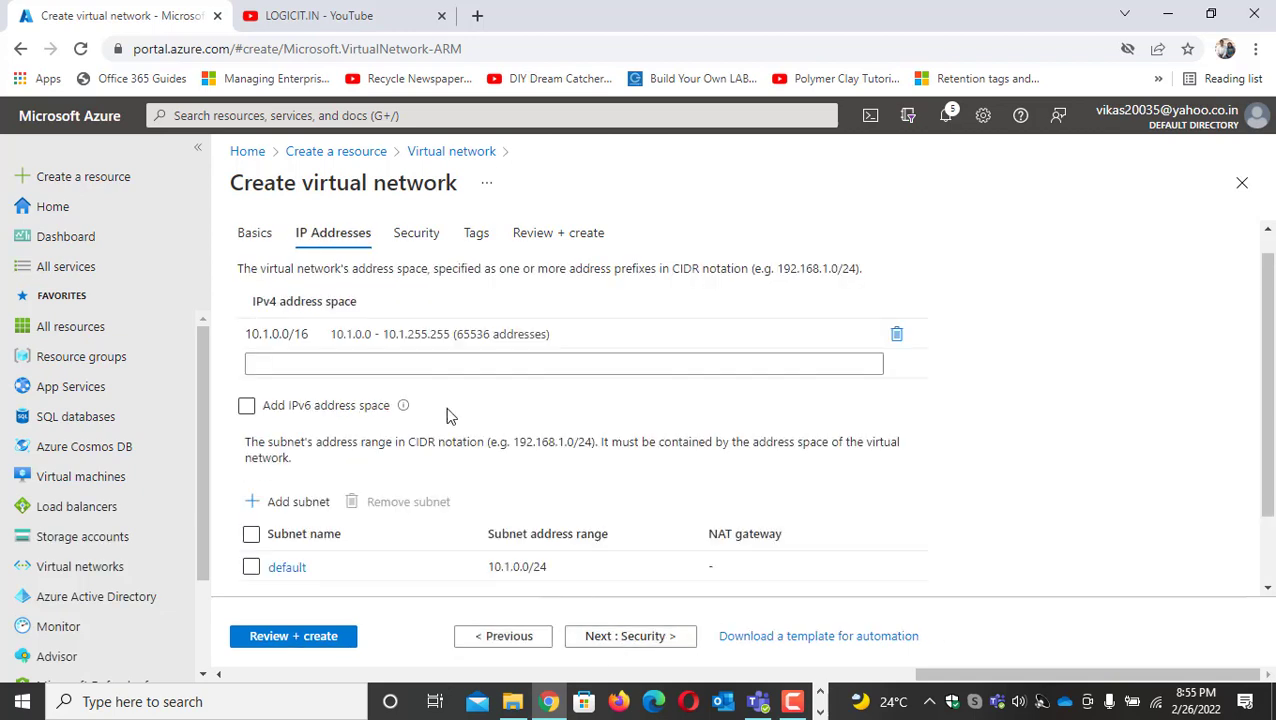
Rename the default subnet to APP01-WEB, save it, and validate and create the virtual network
click(260, 340)
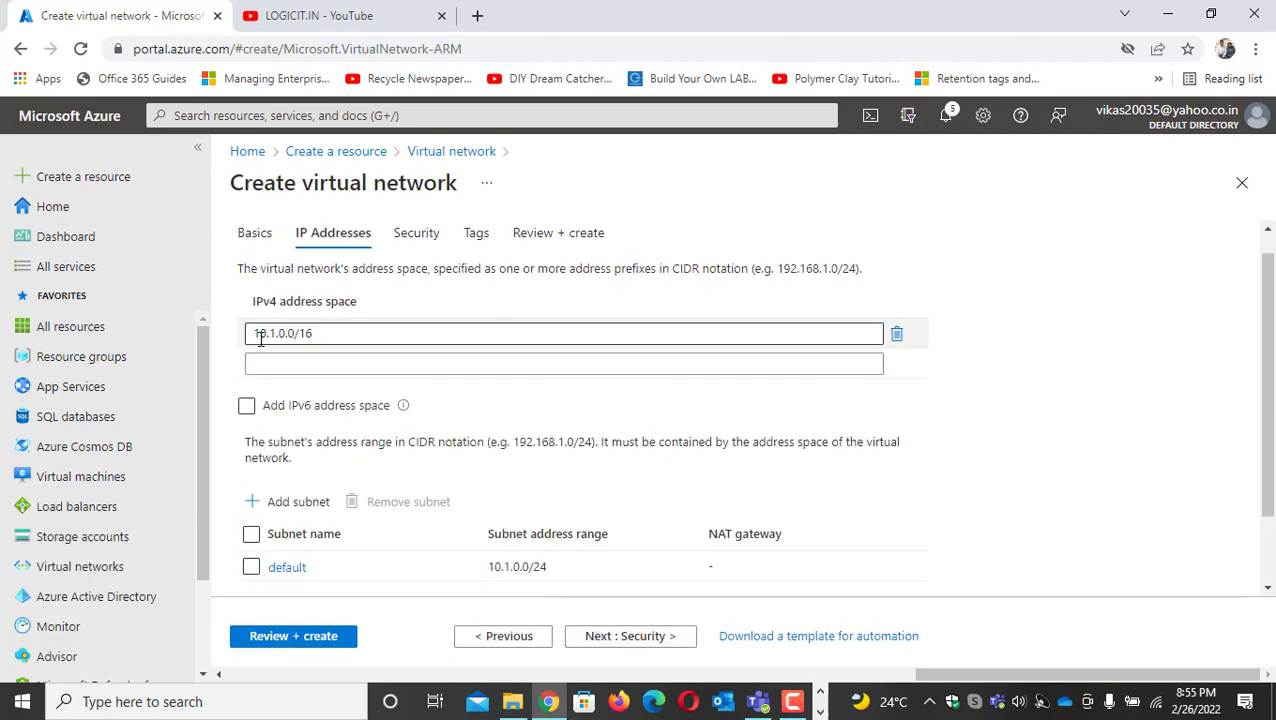
click(288, 567)
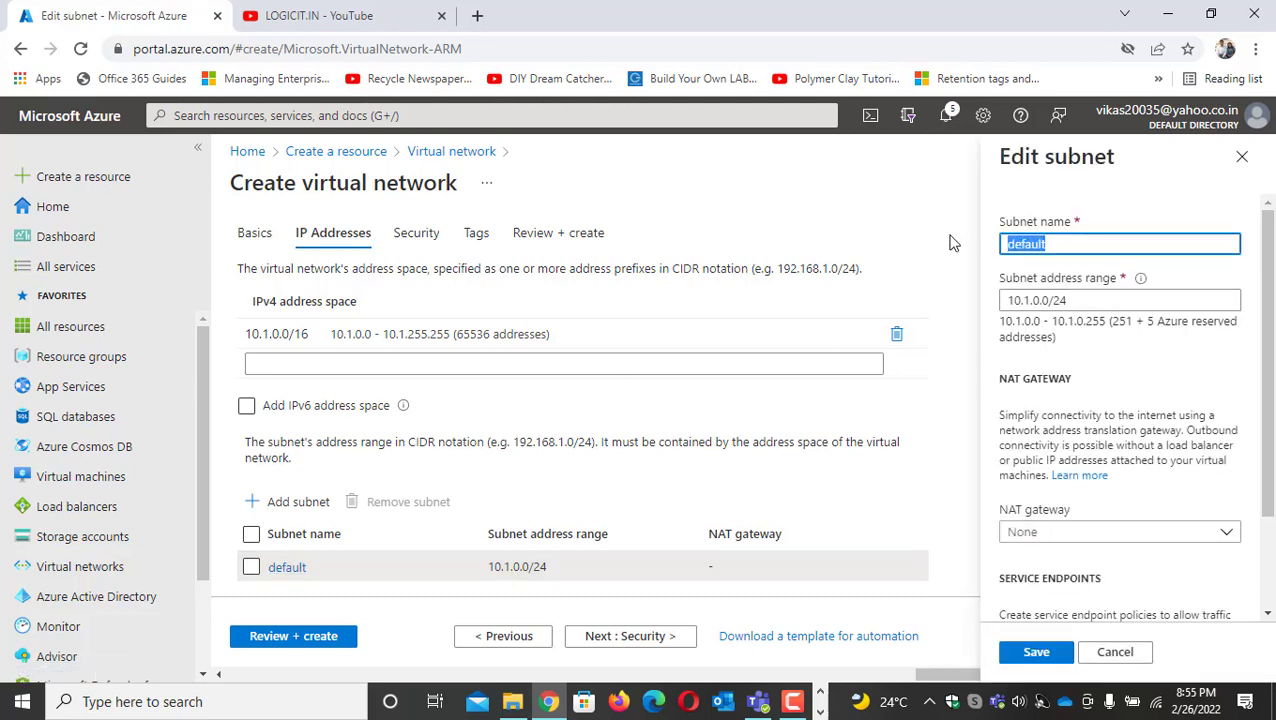
text(APP01-WEB)
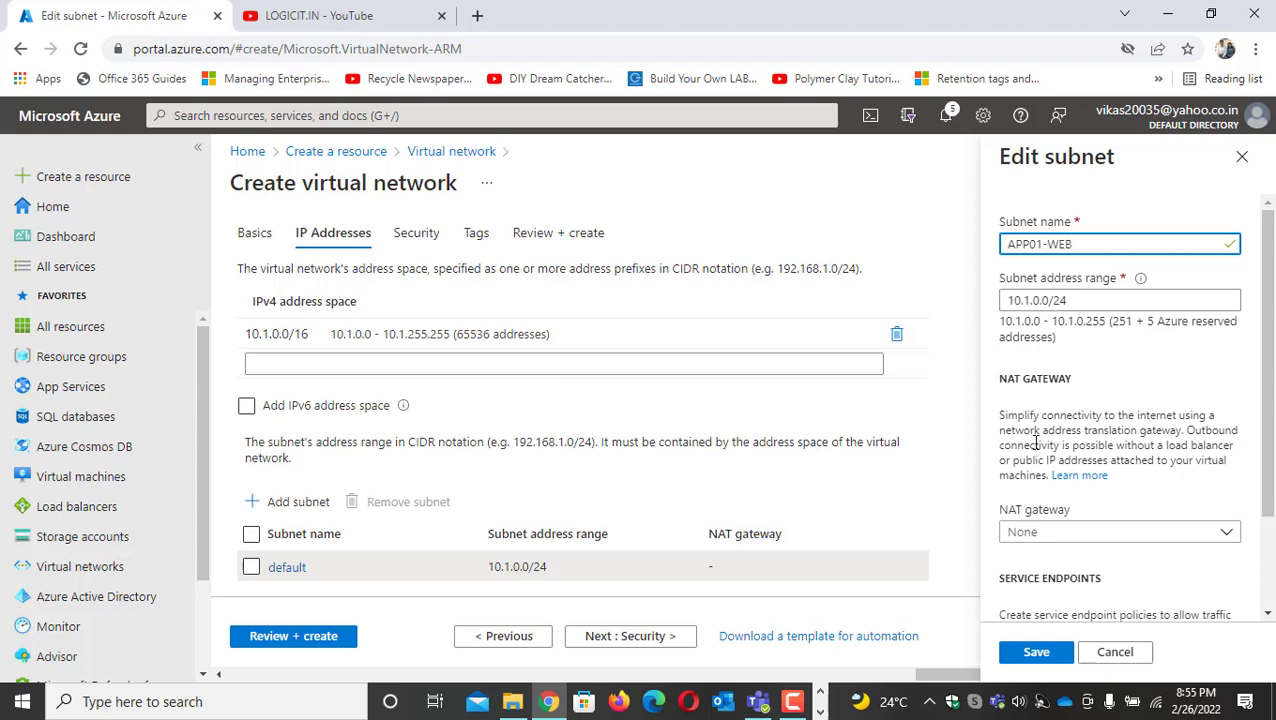
click(1041, 656)
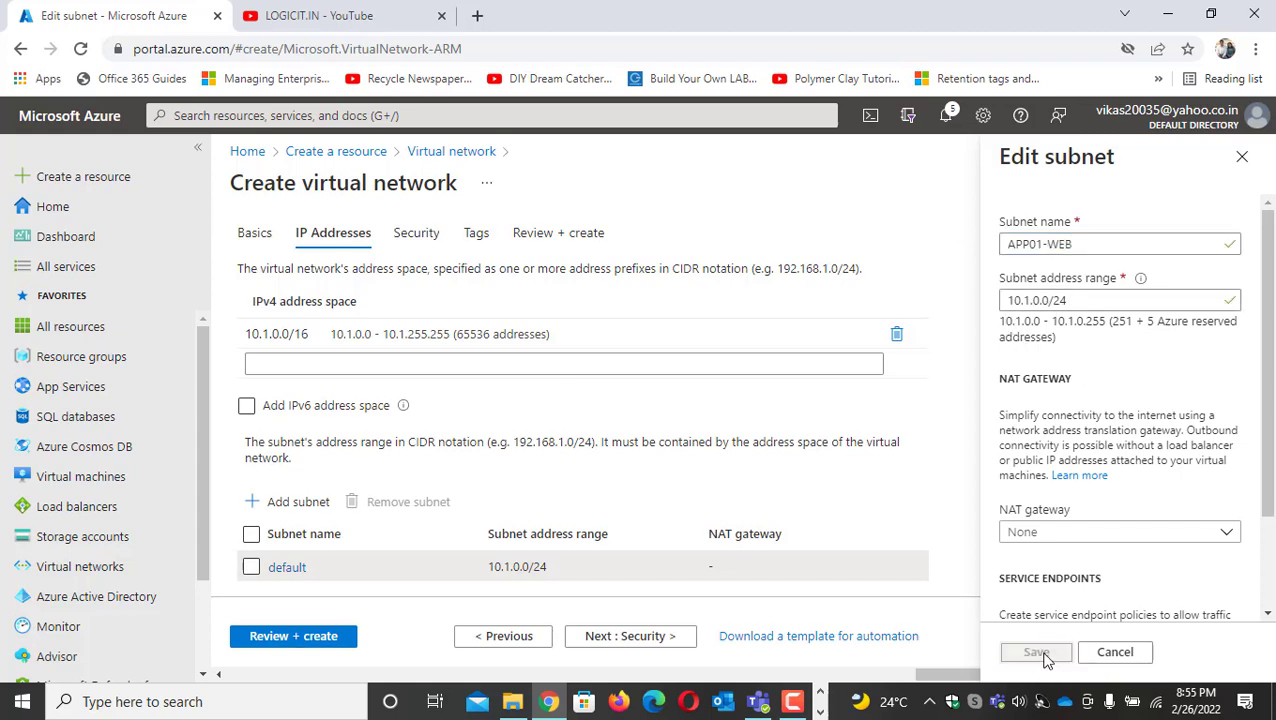
click(312, 641)
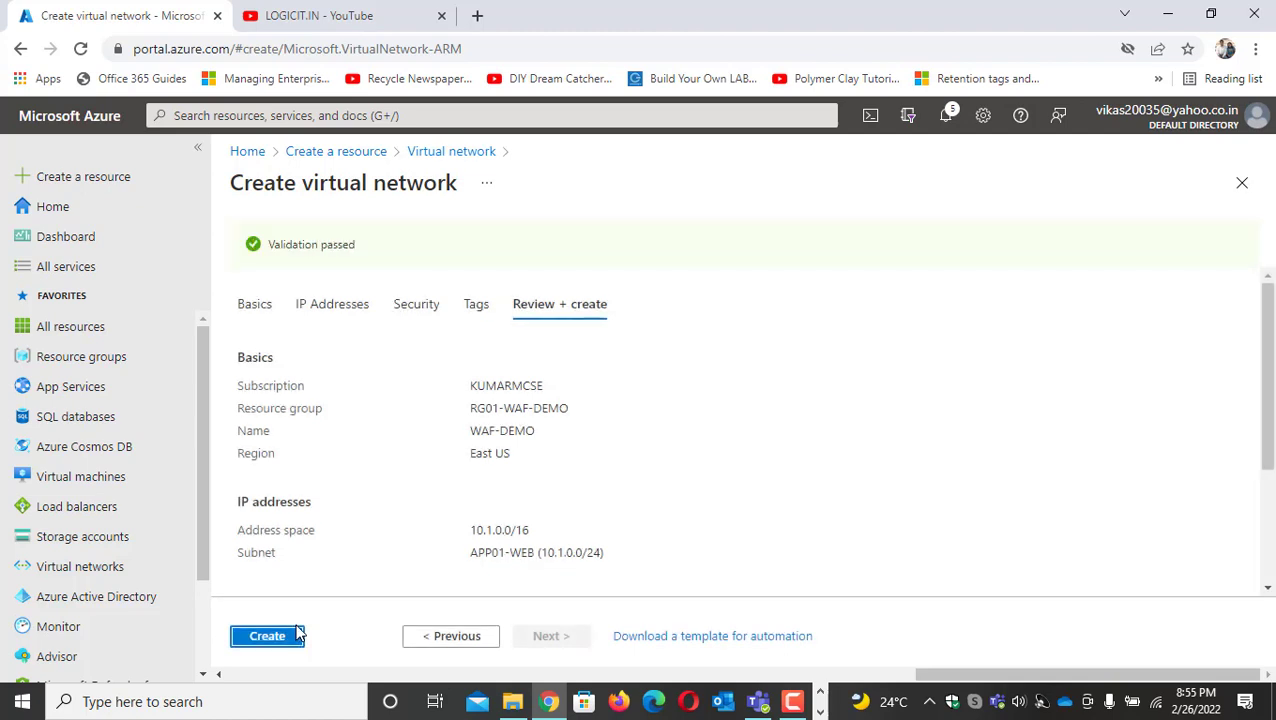
click(267, 636)
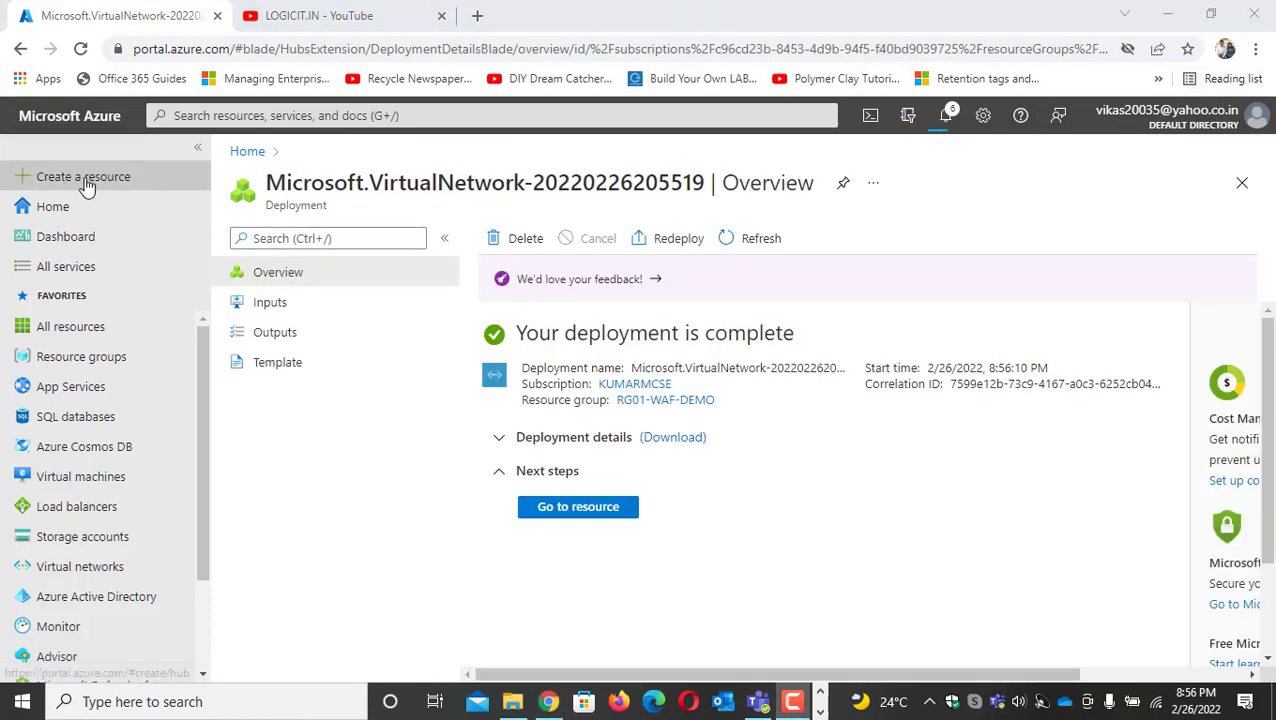
Start a new Windows Server 2019 Datacenter virtual machine in resource group RG01-WAF-DEMO and name it WEB01
click(86, 186)
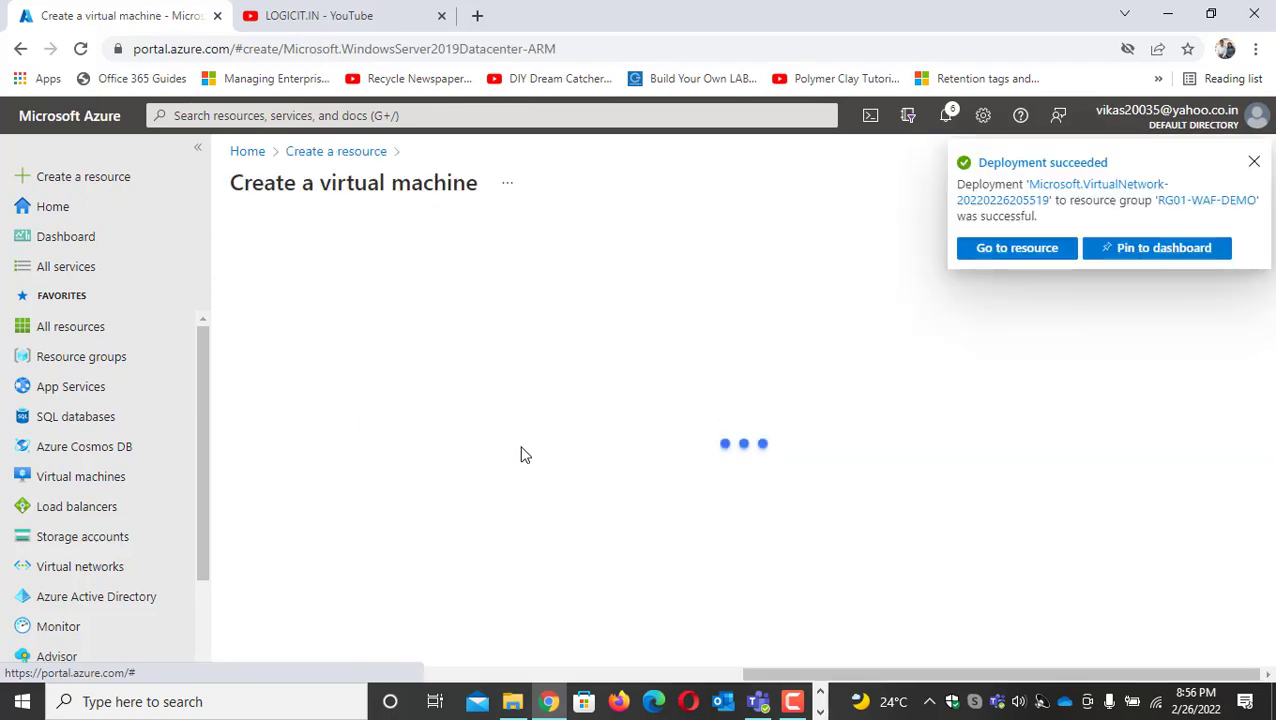
click(598, 478)
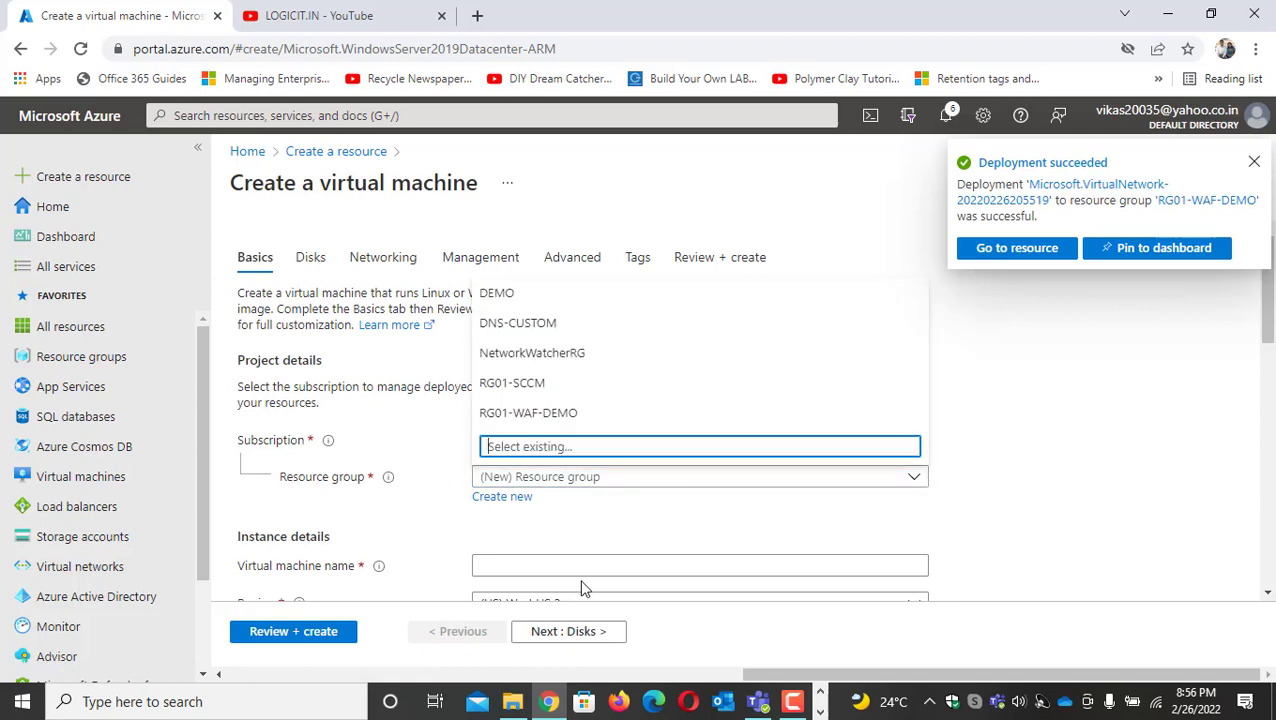
click(541, 413)
scroll(540, 431, down, 2)
scroll(540, 431, down, 1)
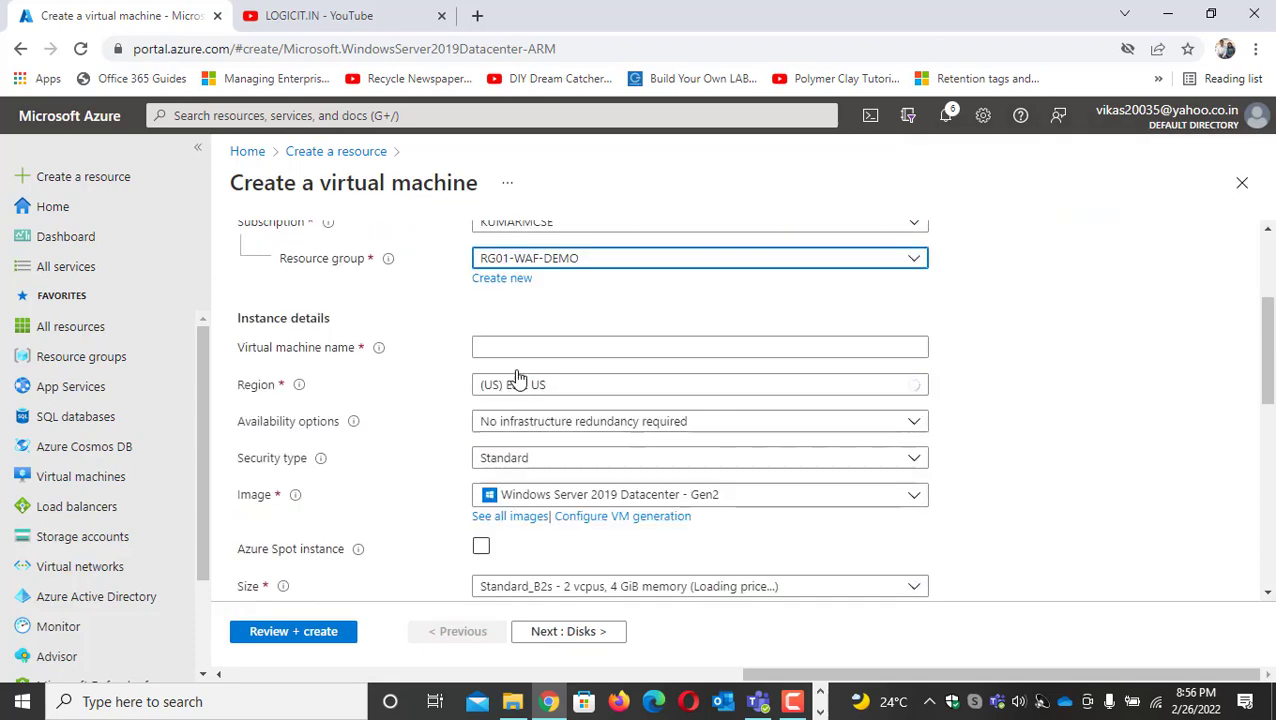
click(508, 347)
text(WEB01)
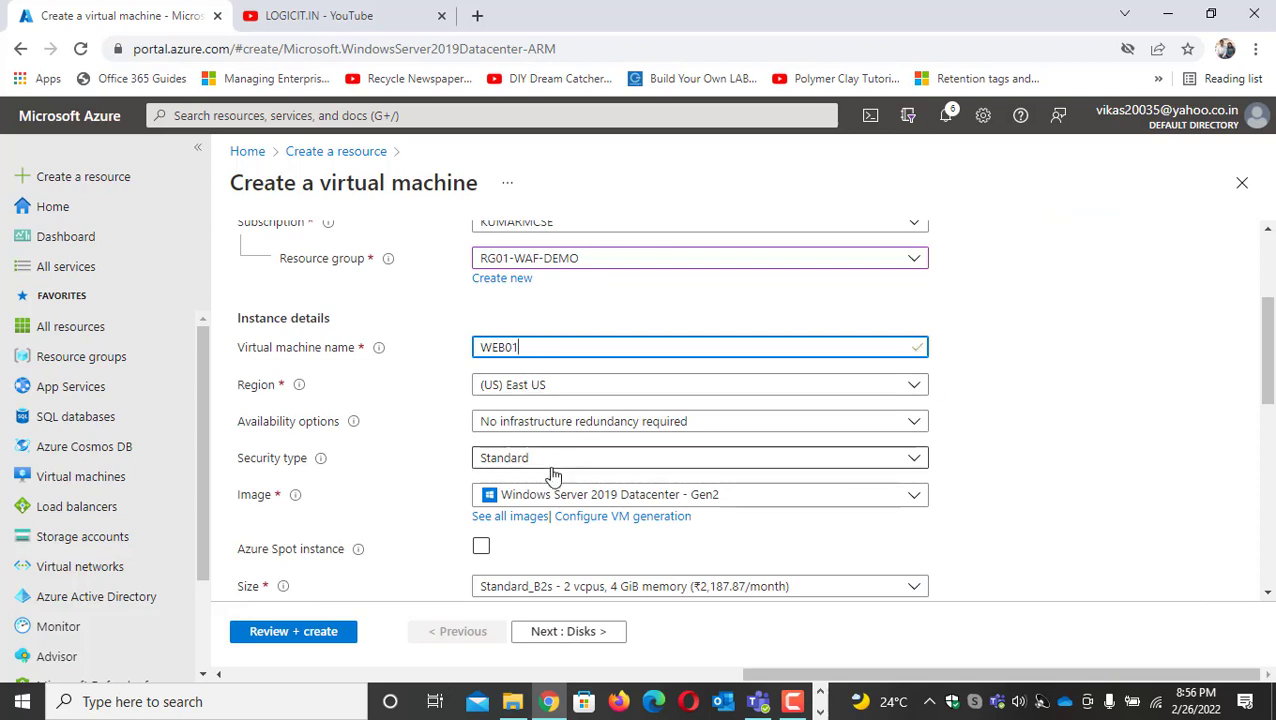
Fill in the administrator account with the admin username, the account password and the matching password confirmation
scroll(600, 480, down, 2)
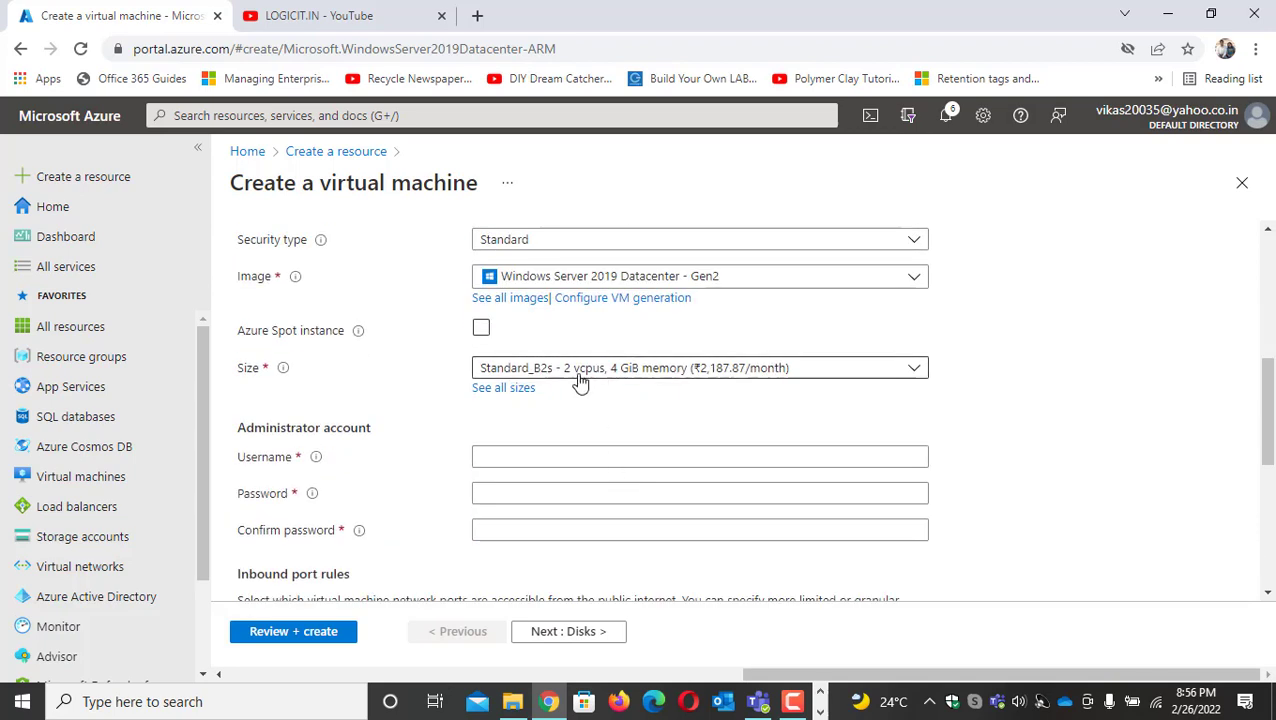
click(519, 458)
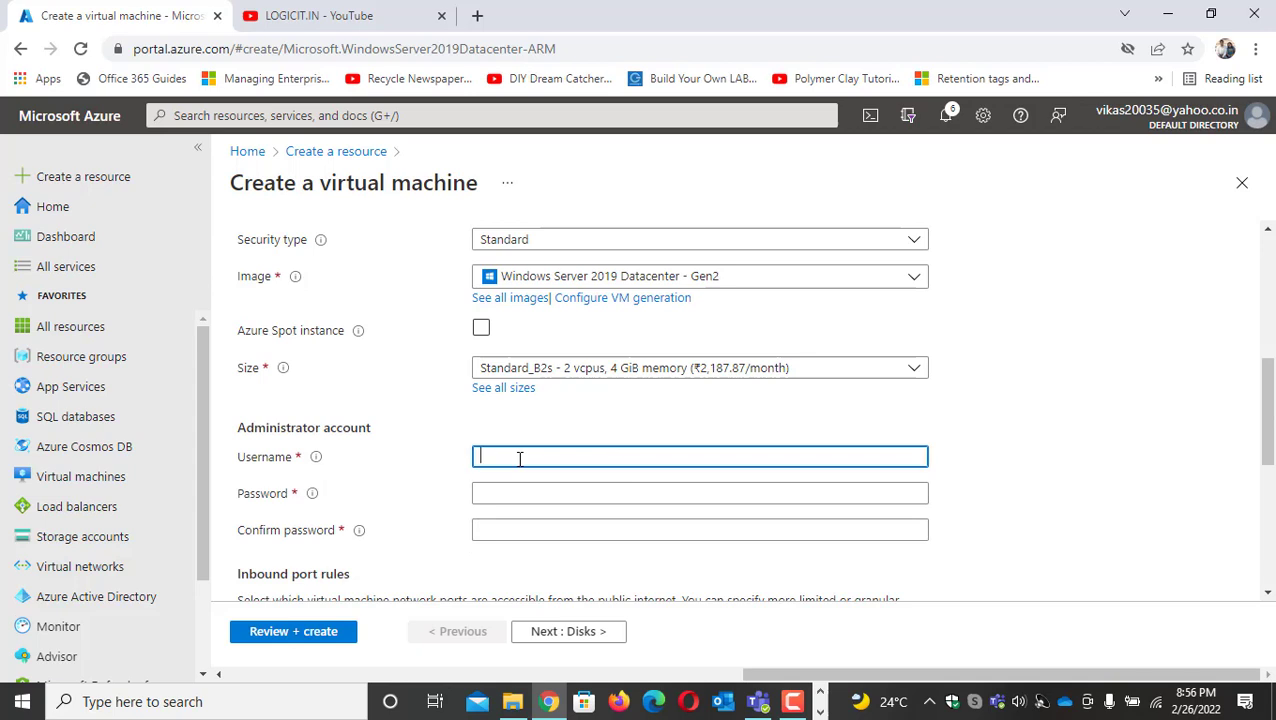
text(kumar)
key(Tab)
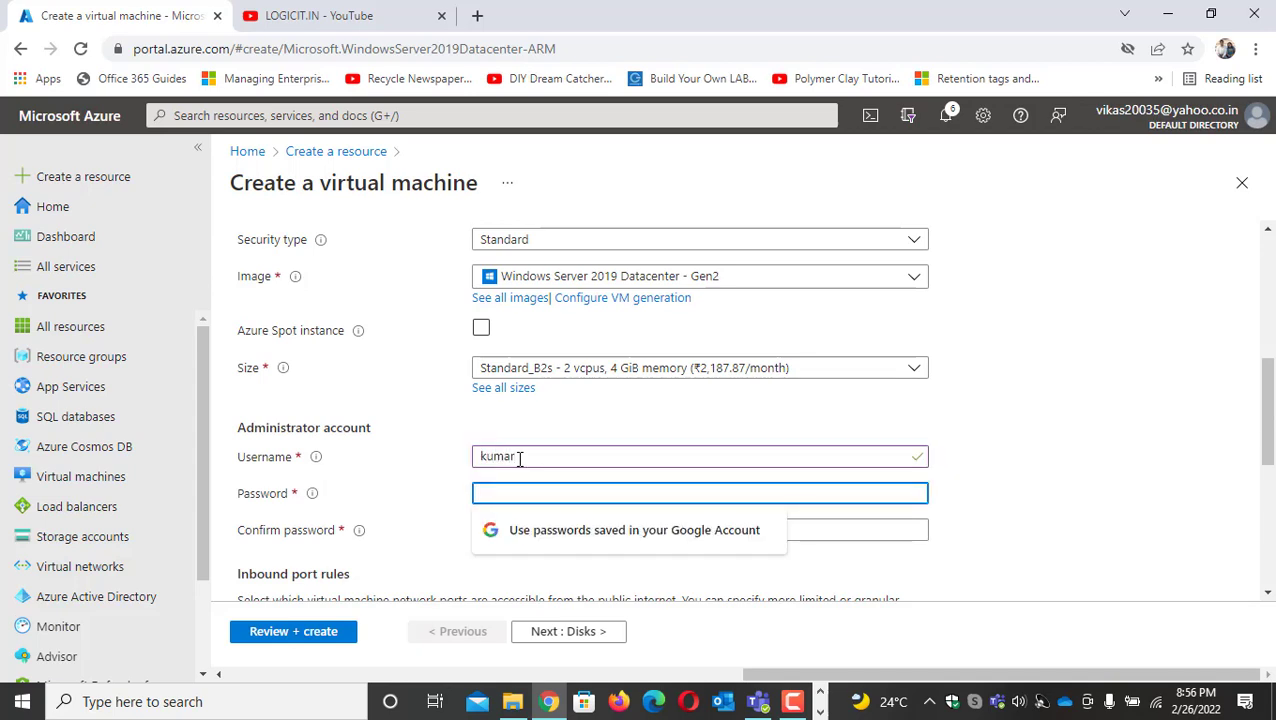
text(••)
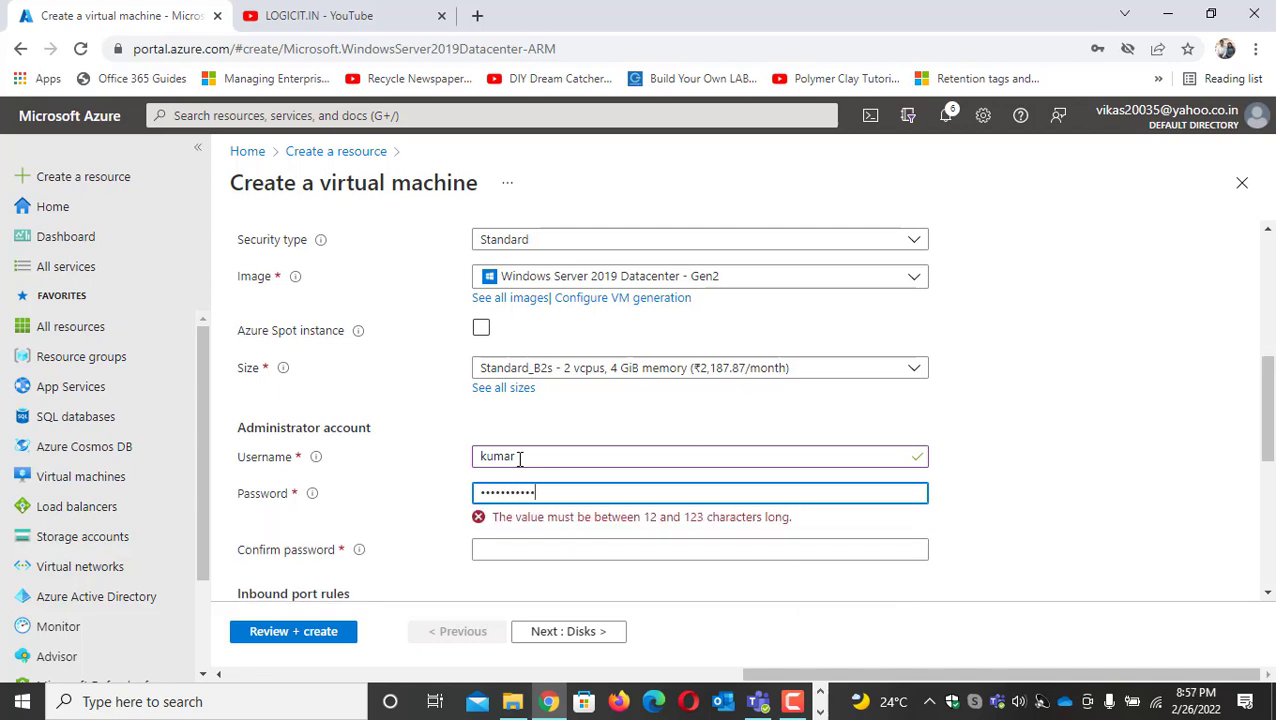
key(Tab)
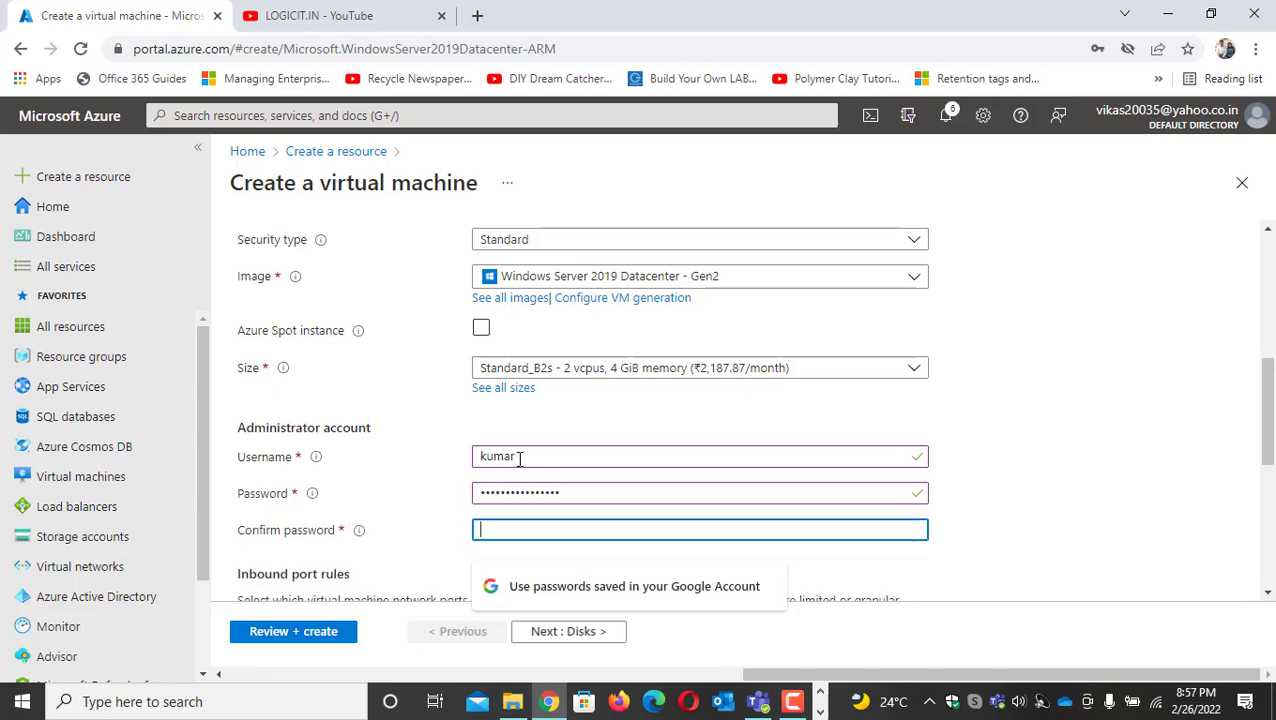
text(•)
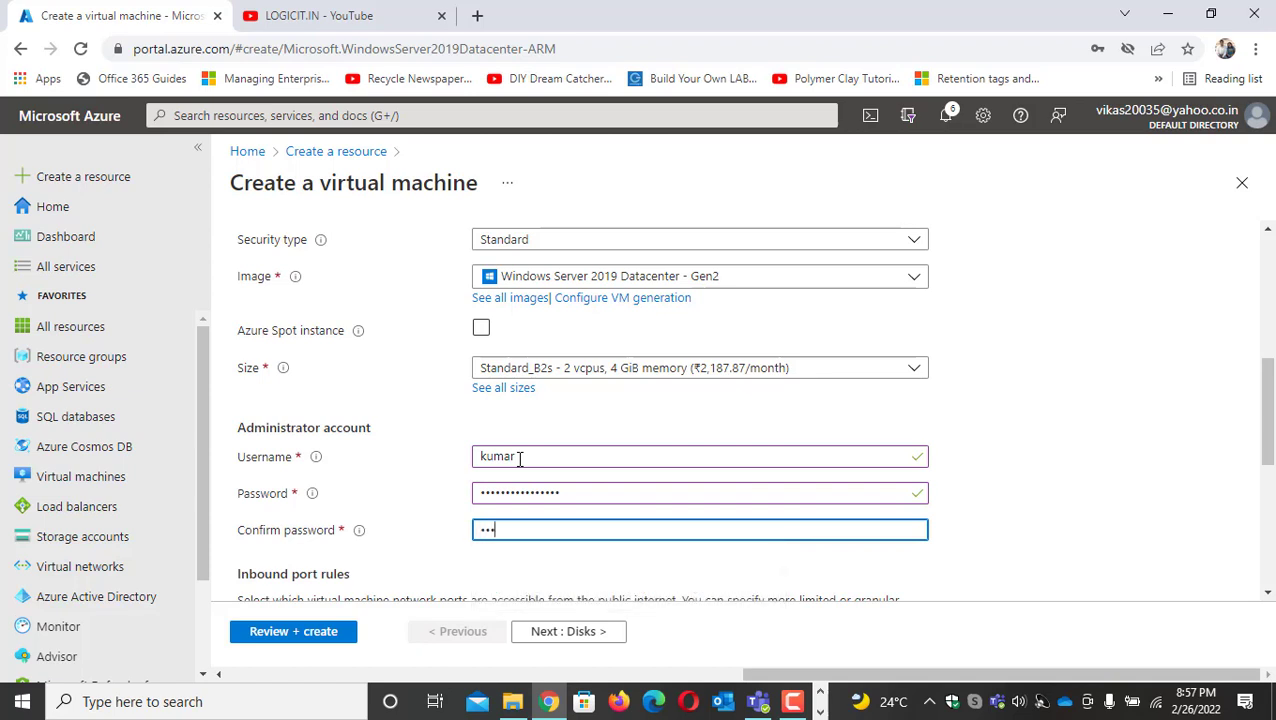
text(•••••••)
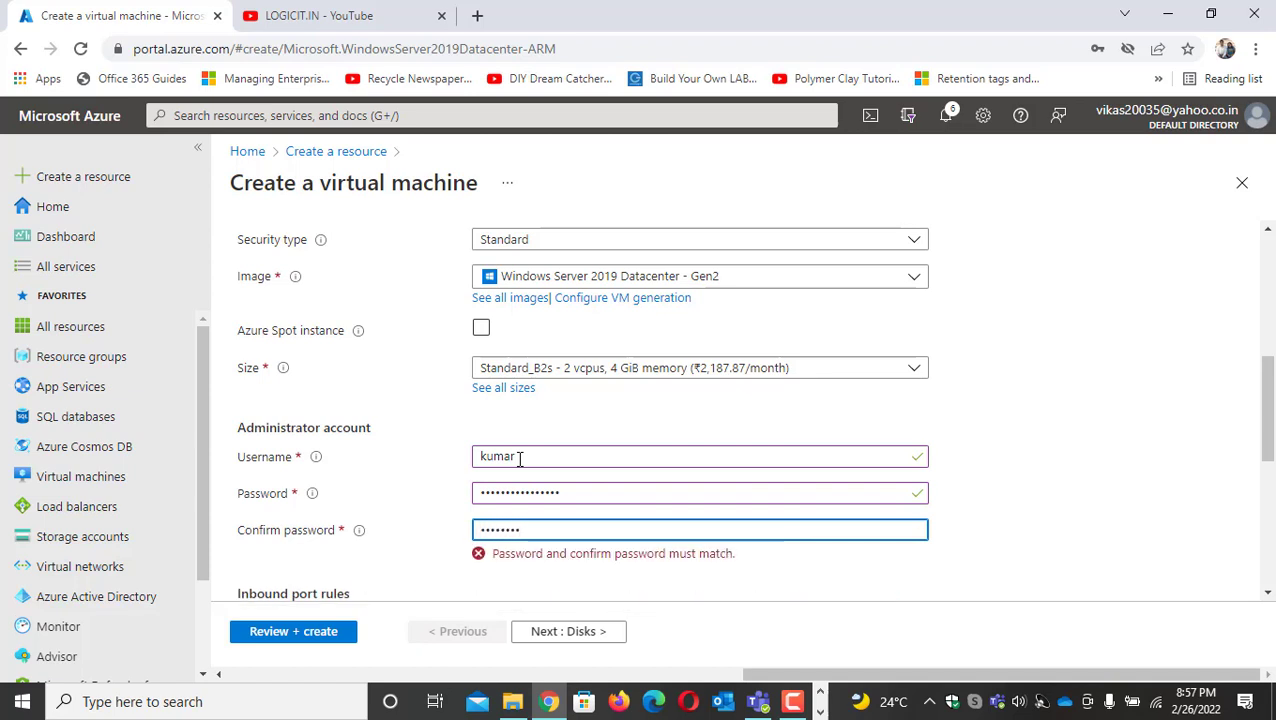
text(••••)
Allow inbound HTTP (80) alongside RDP (3389) for the virtual machine and continue to the disk settings
scroll(515, 454, down, 4)
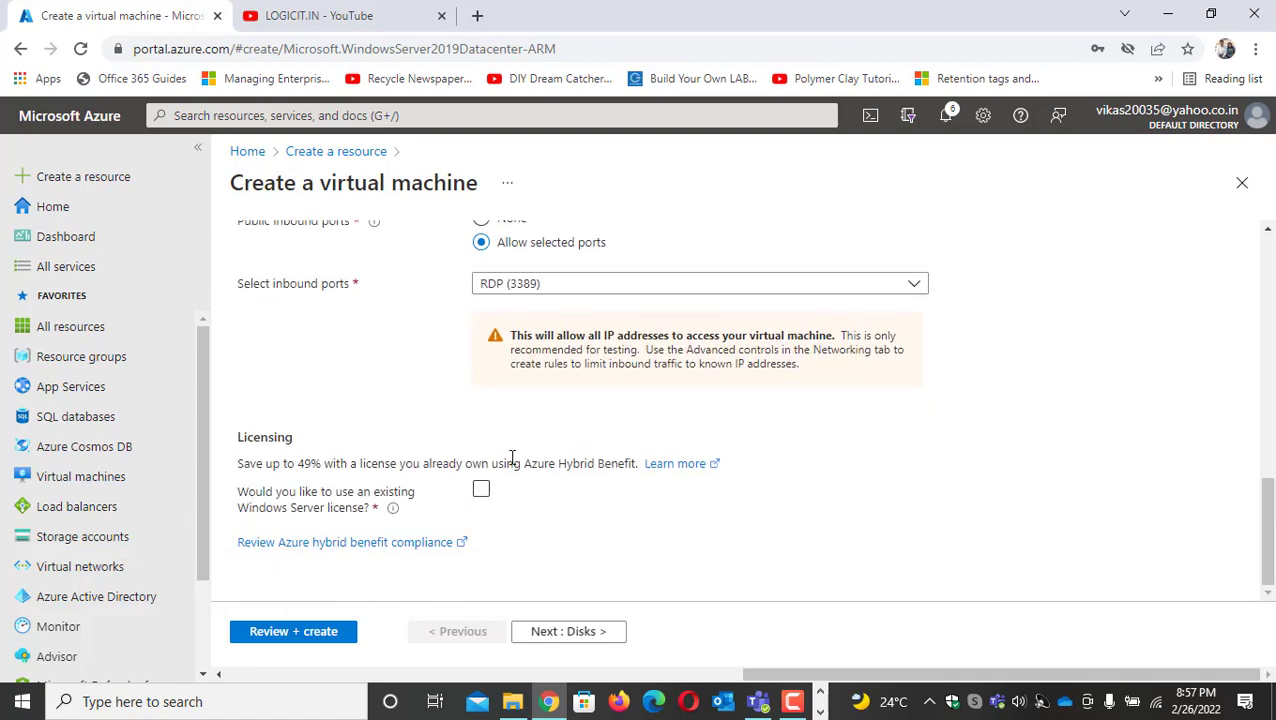
scroll(512, 505, up, 2)
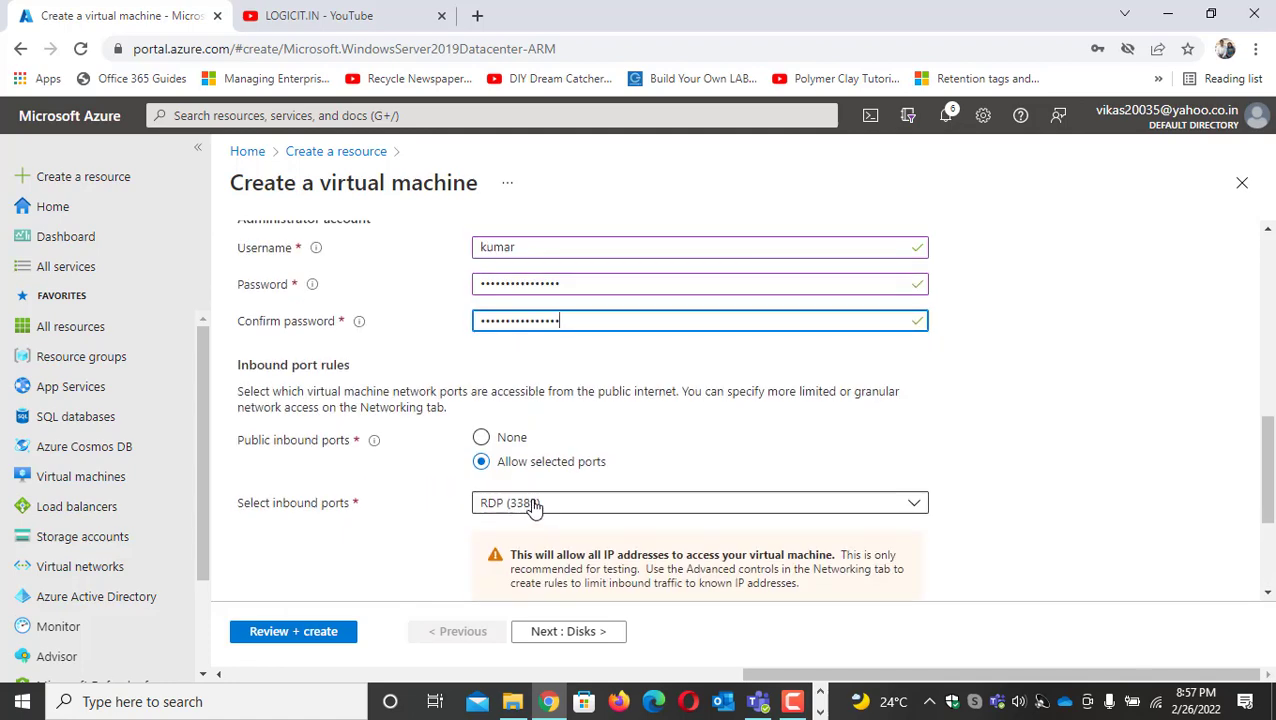
click(533, 505)
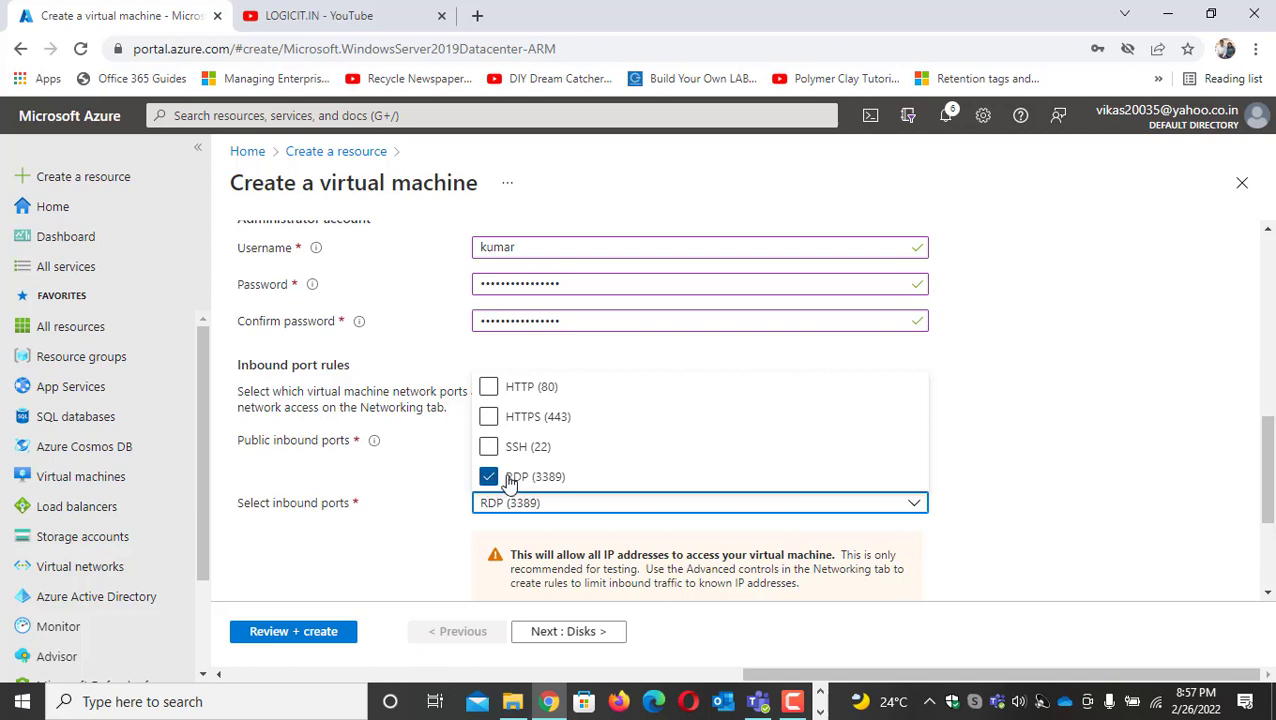
click(489, 386)
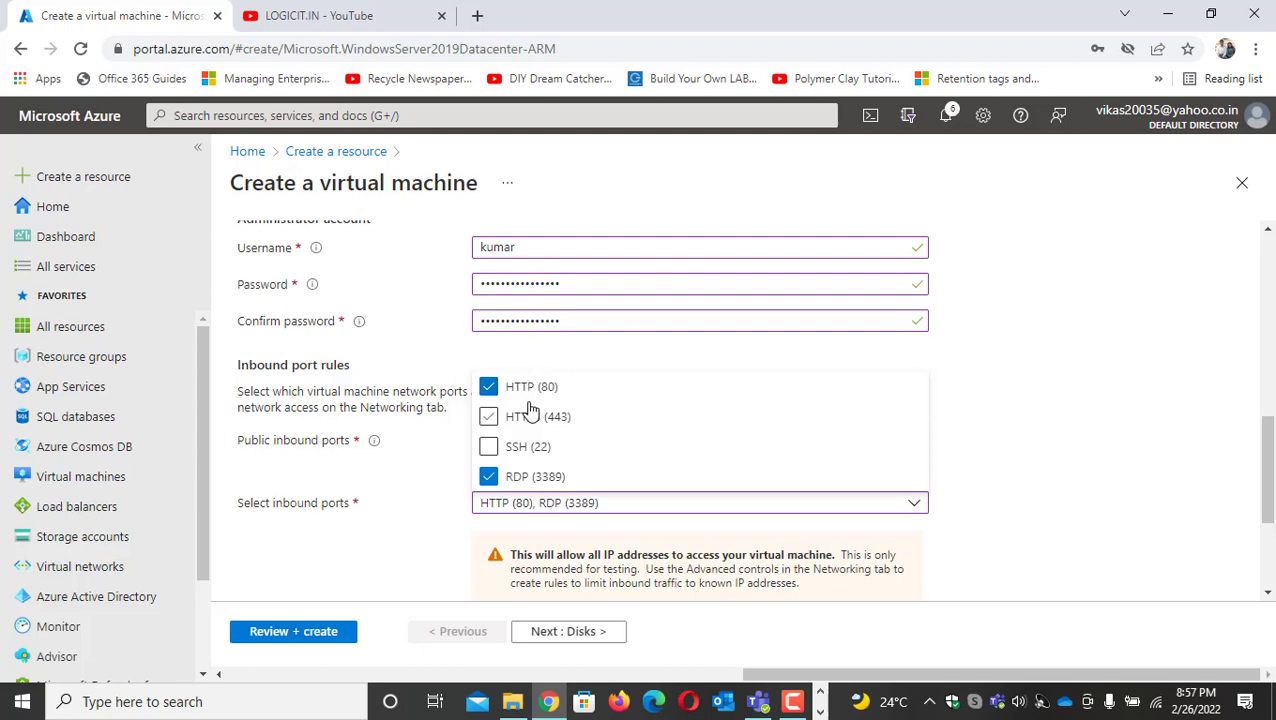
click(1032, 568)
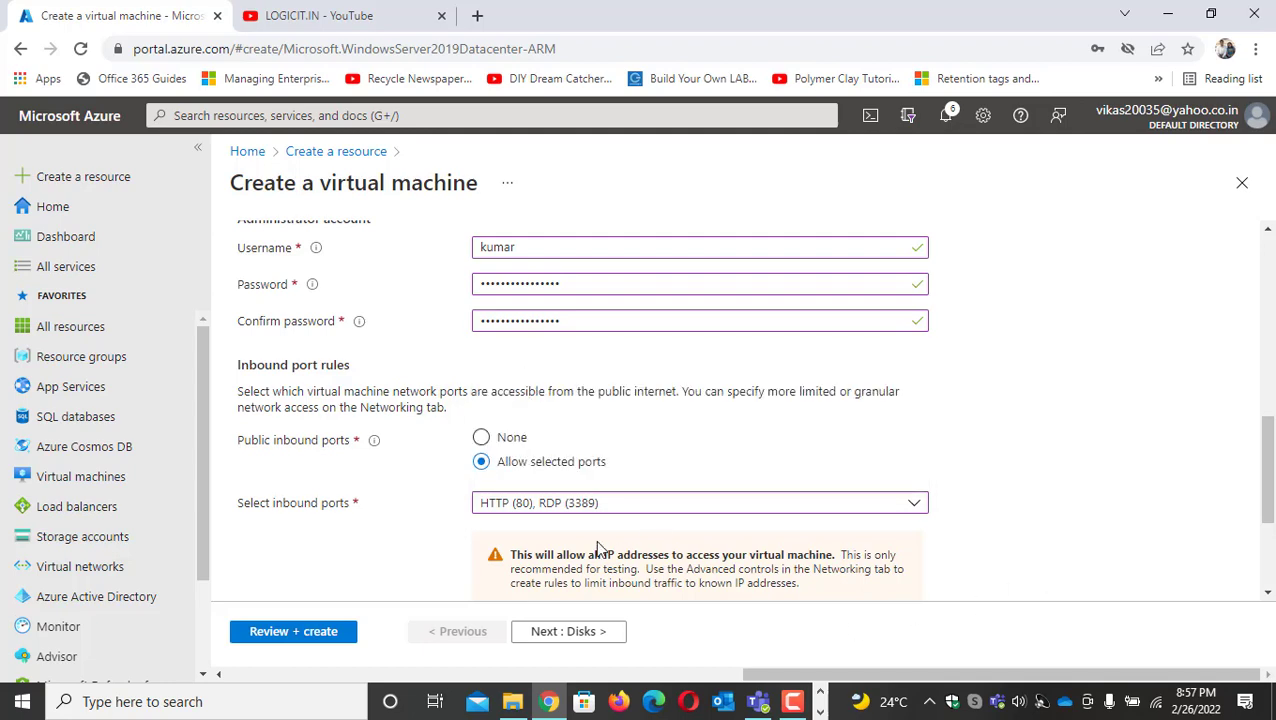
scroll(598, 548, down, 2)
click(585, 631)
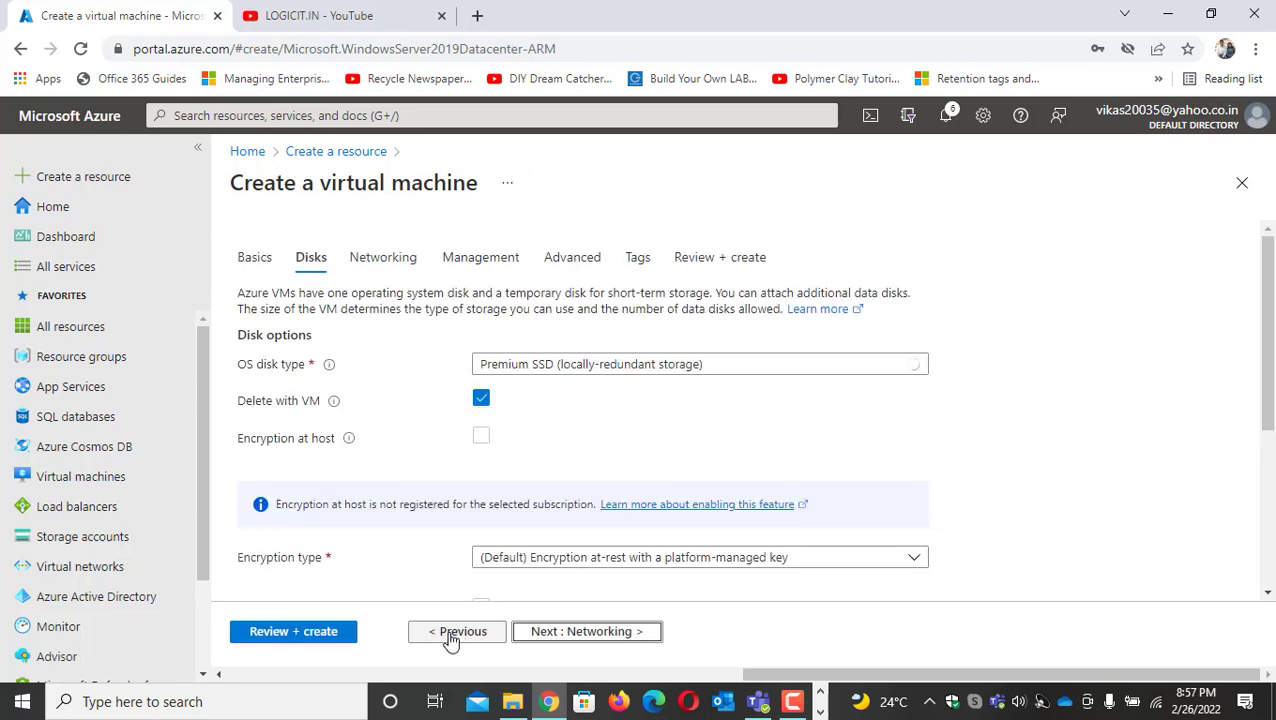
Return to the basic settings of the virtual machine and set its availability option to Availability set
click(447, 636)
click(256, 262)
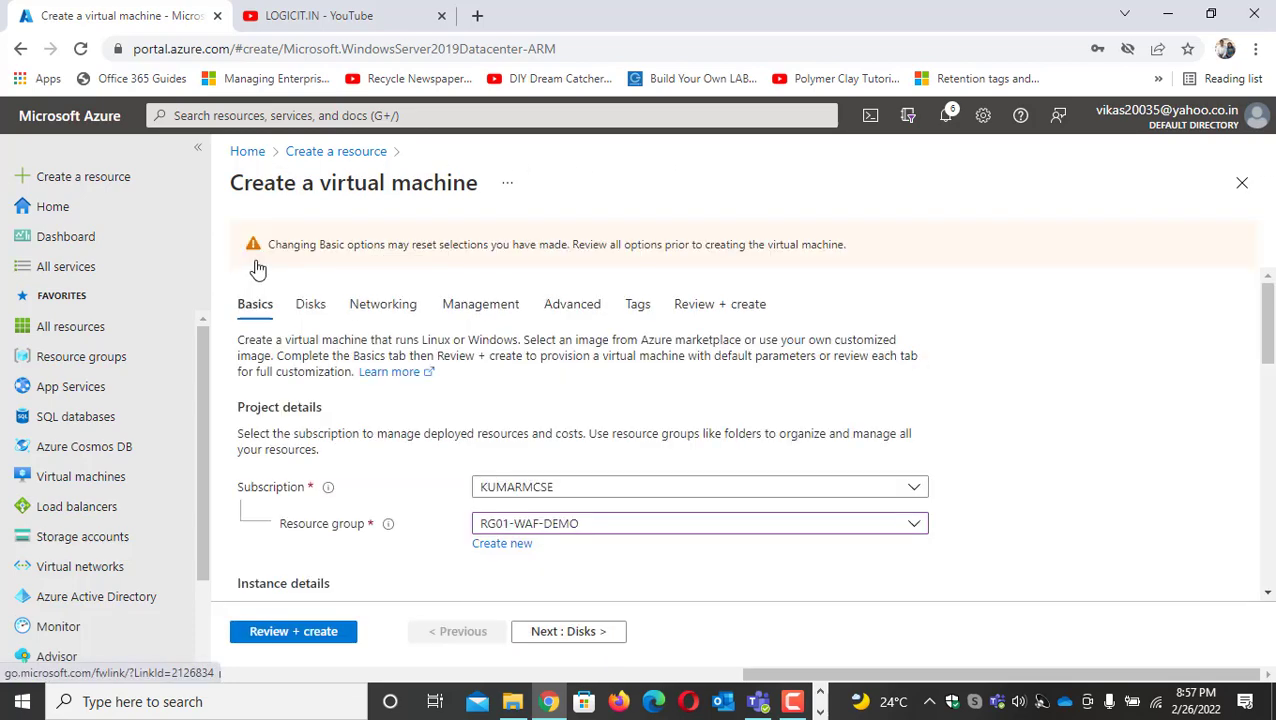
scroll(425, 477, down, 5)
scroll(427, 477, down, 5)
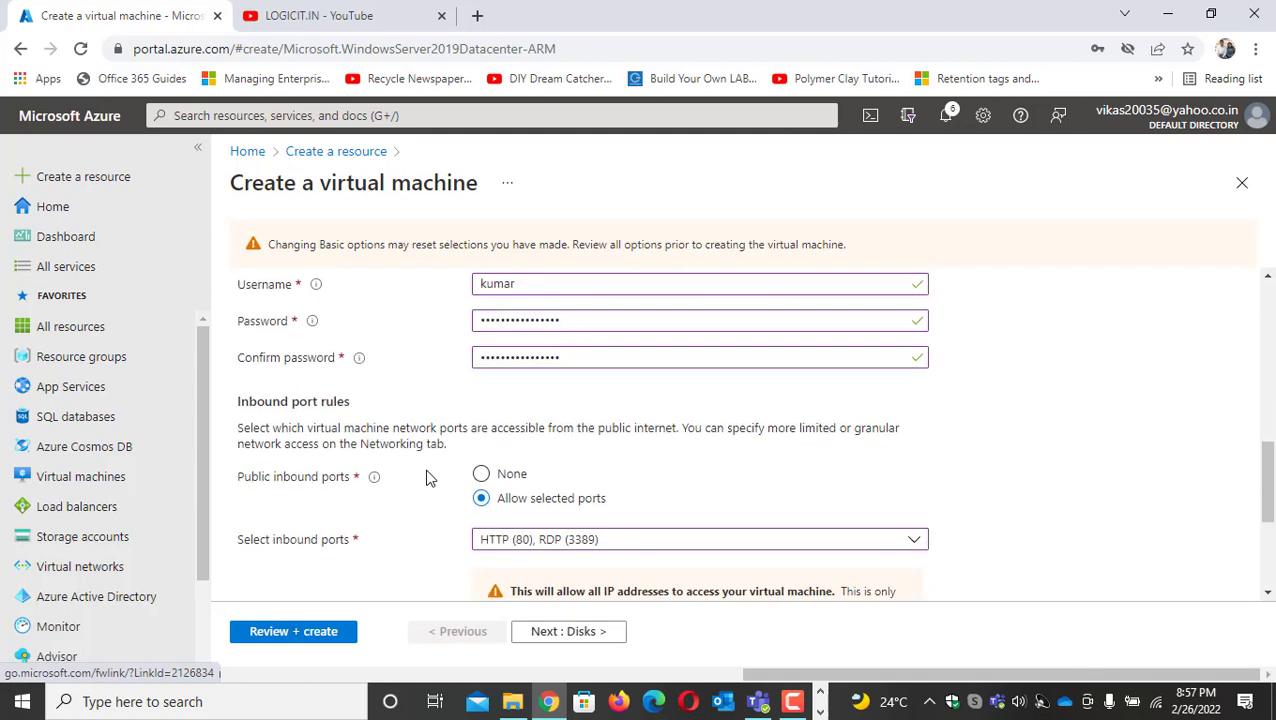
scroll(428, 470, up, 10)
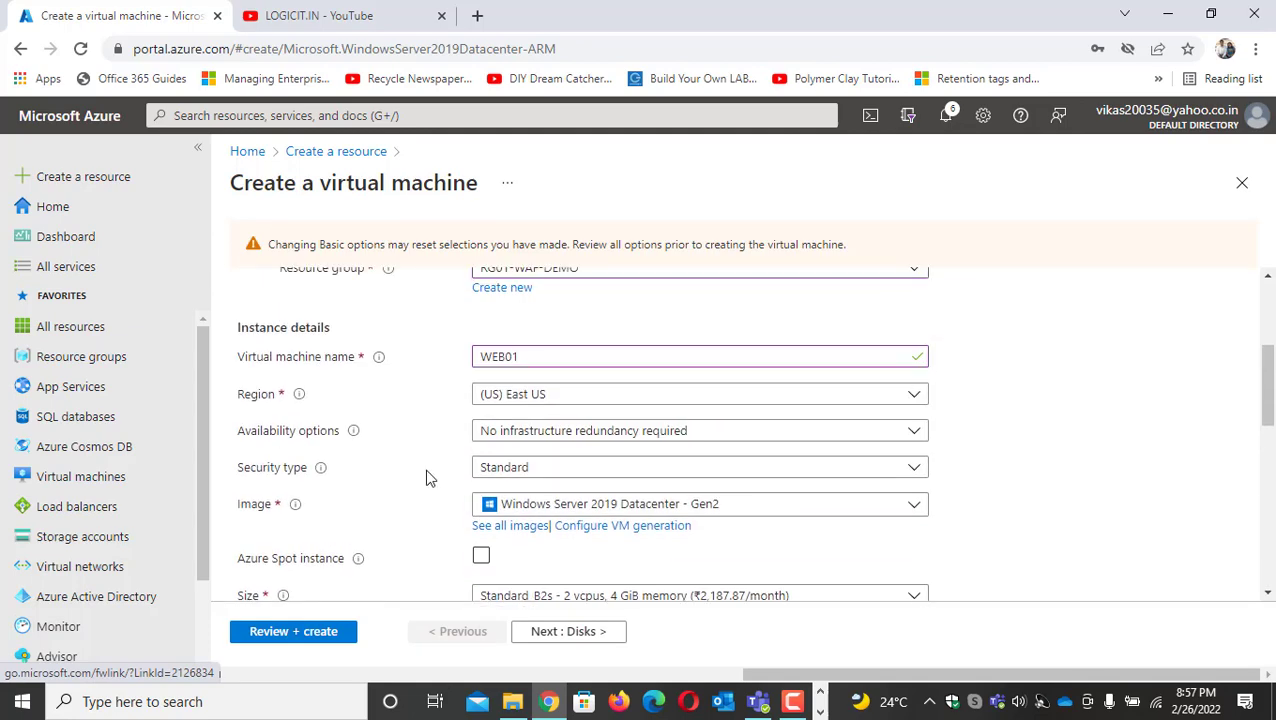
click(572, 440)
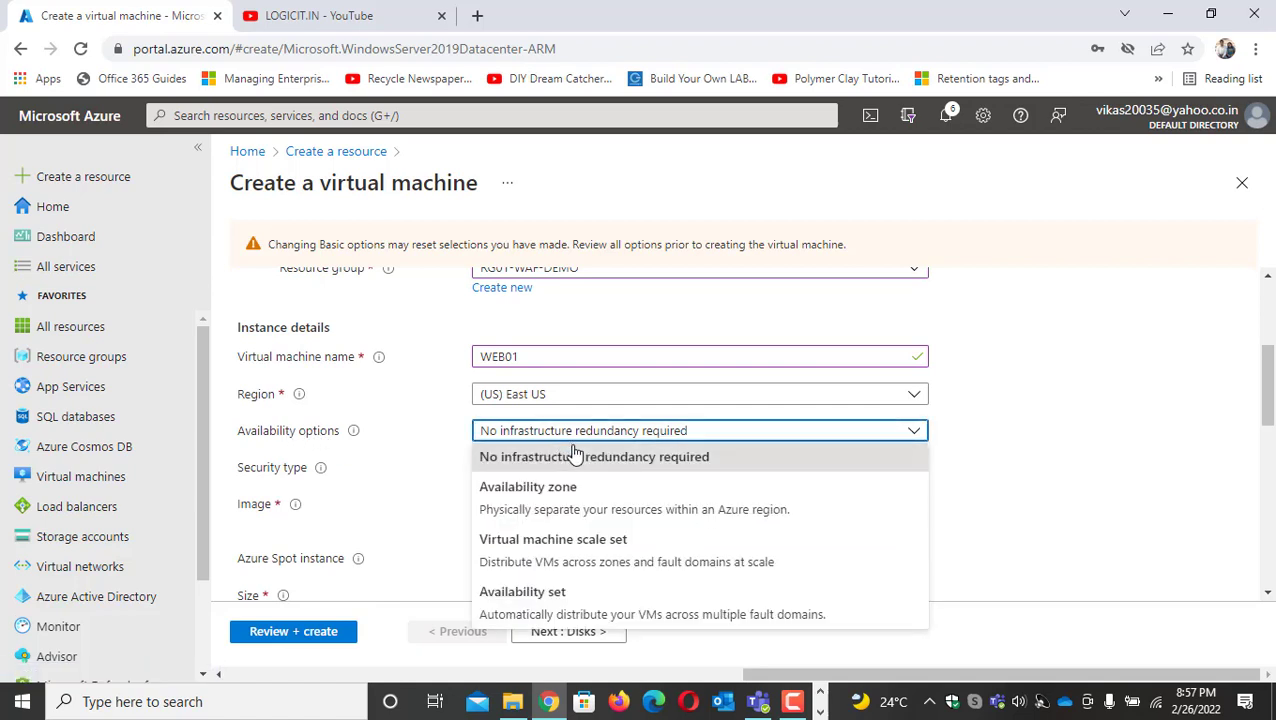
click(566, 597)
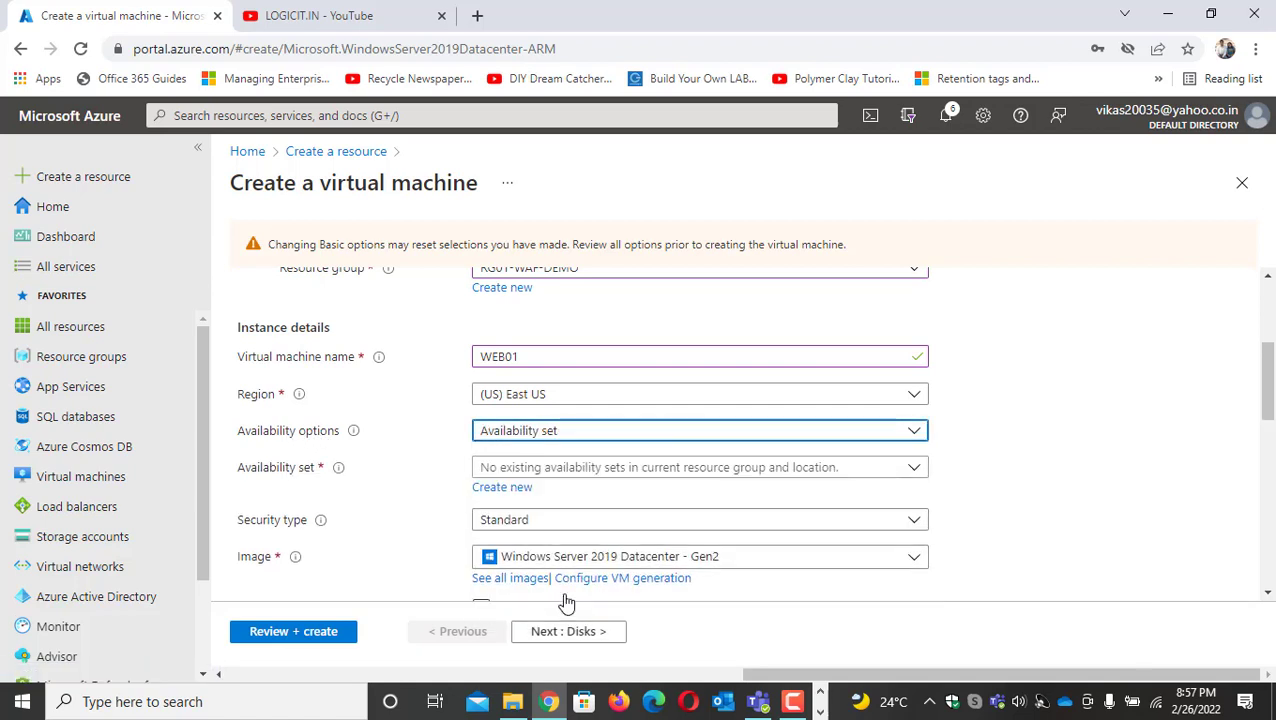
Create a new availability set named WEB-AVA-SET with 3 fault domains for the virtual machine
click(510, 487)
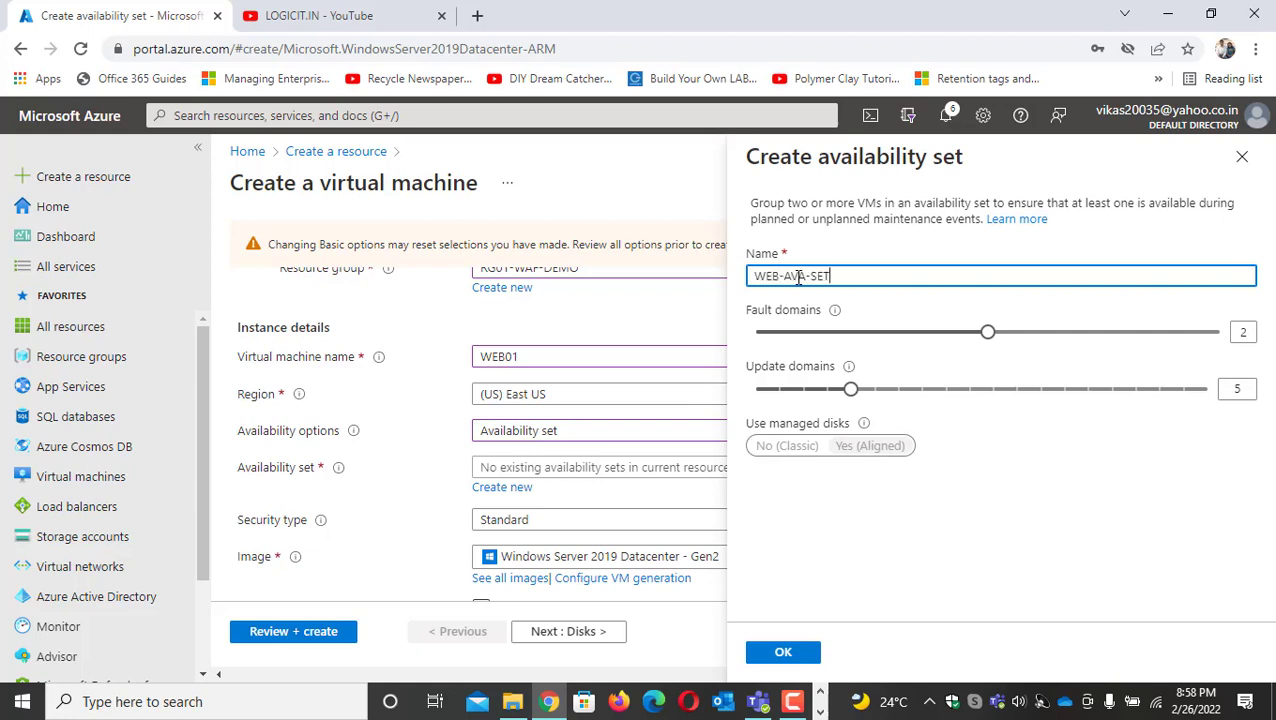
drag(991, 336, 1208, 350)
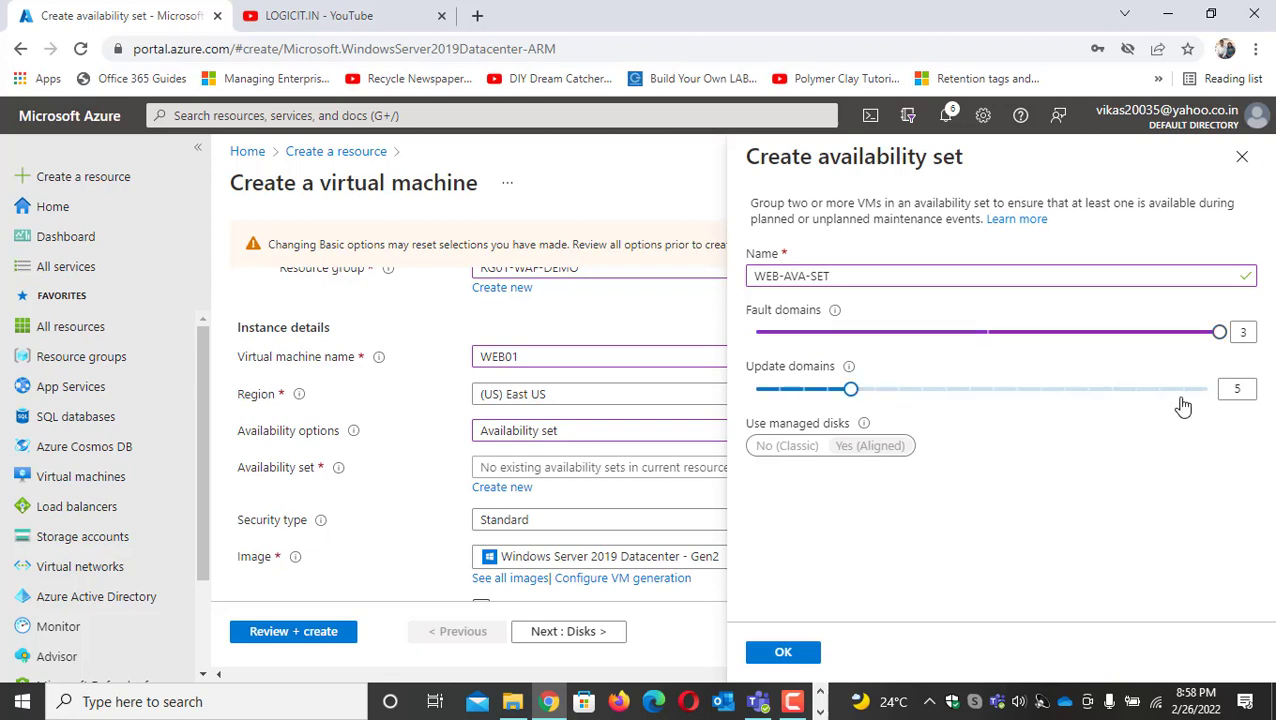
double_click(1247, 390)
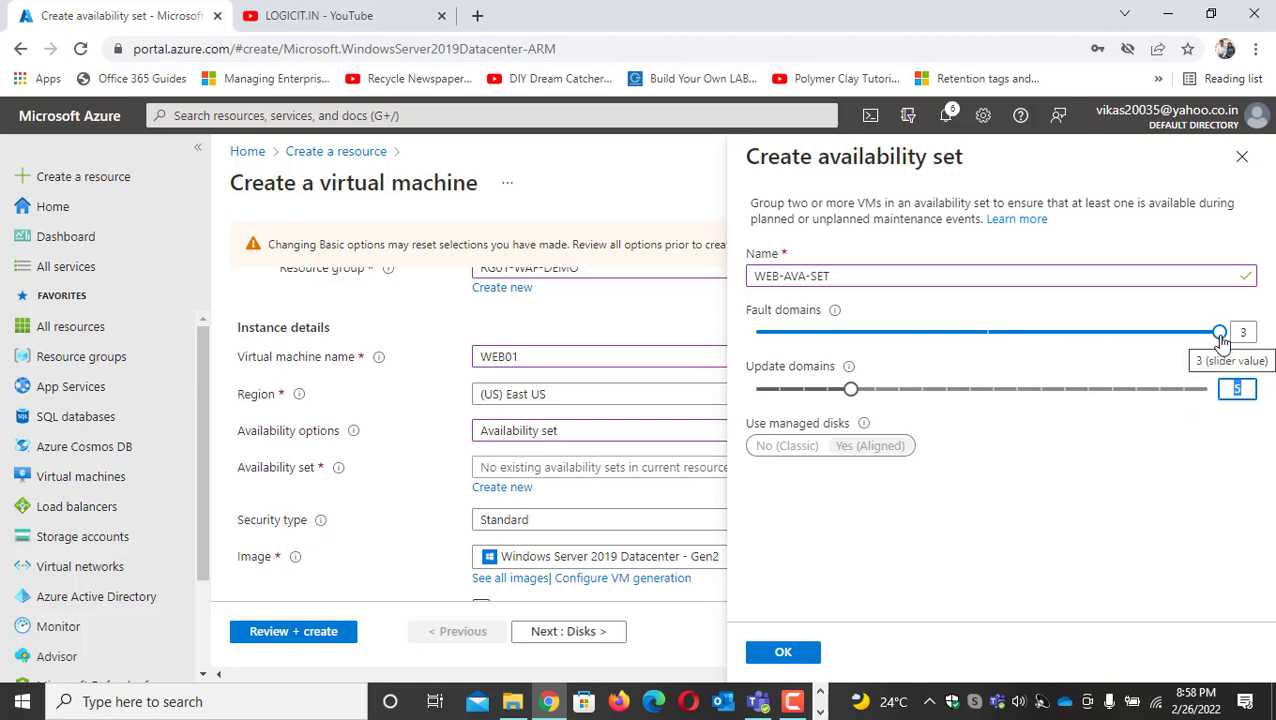
click(812, 650)
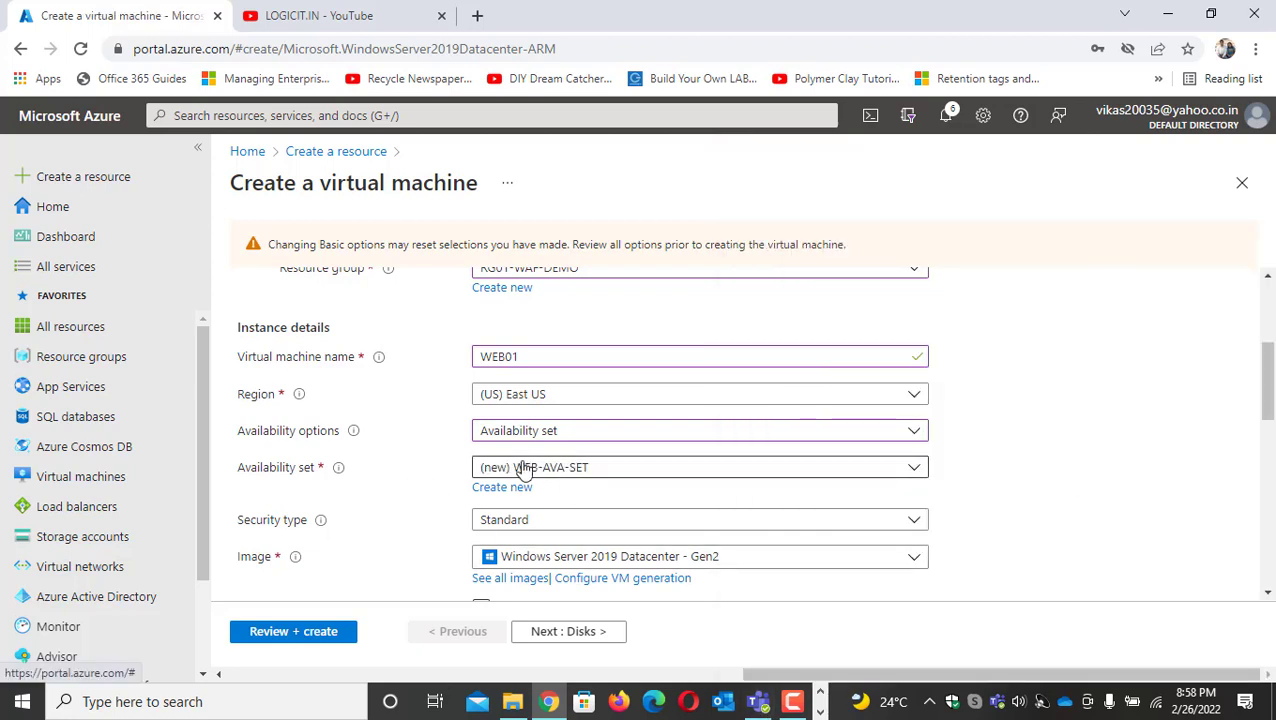
Validate the WEB01 configuration, recheck the basic settings, validate again and create the virtual machine
click(313, 632)
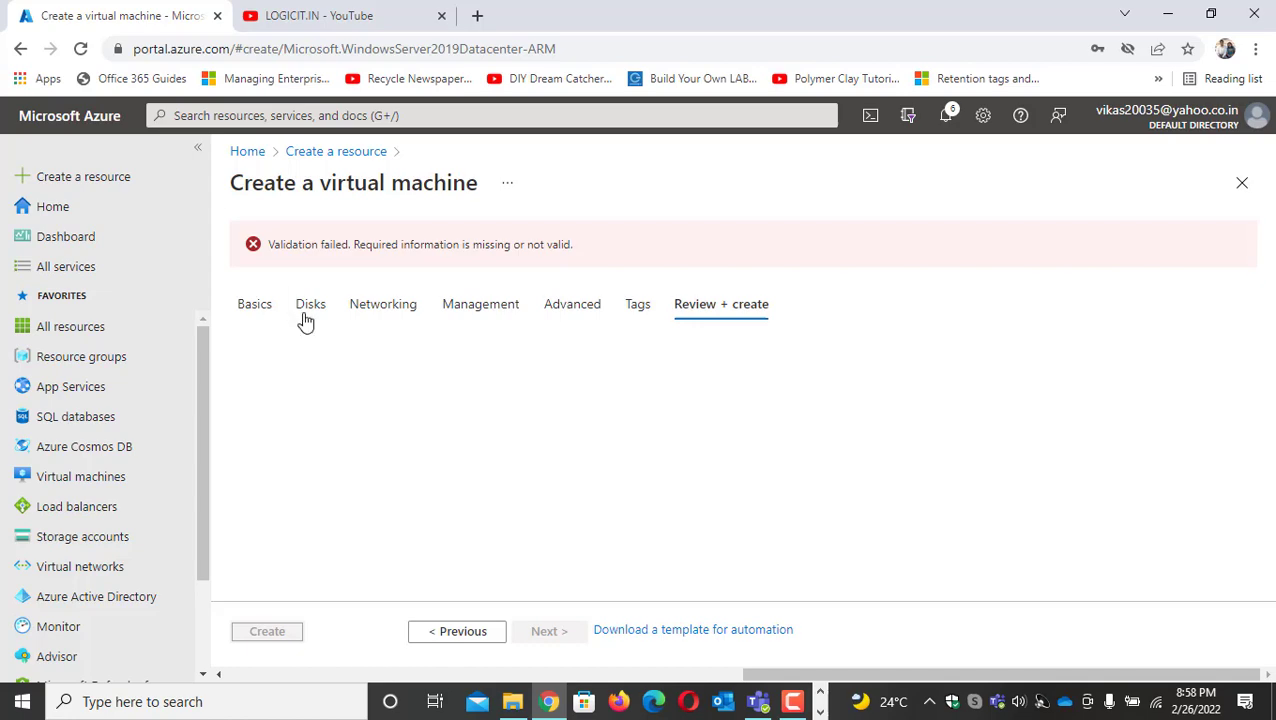
click(260, 310)
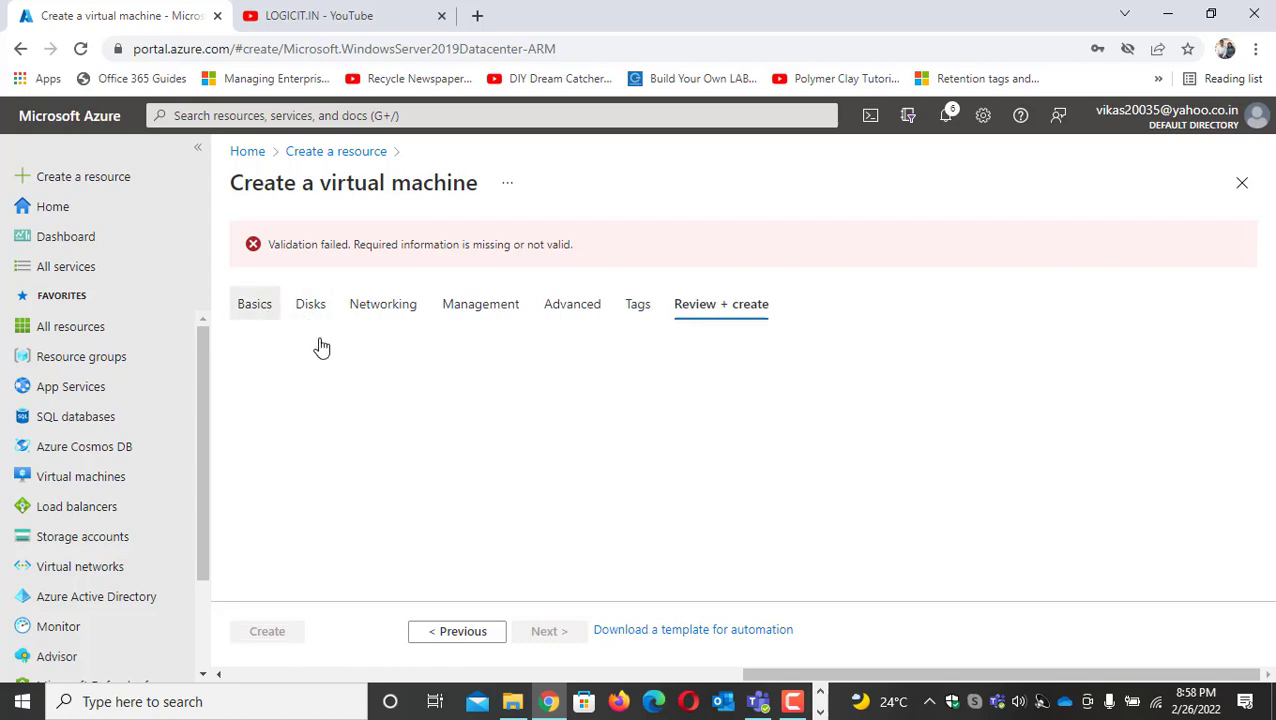
scroll(521, 433, down, 15)
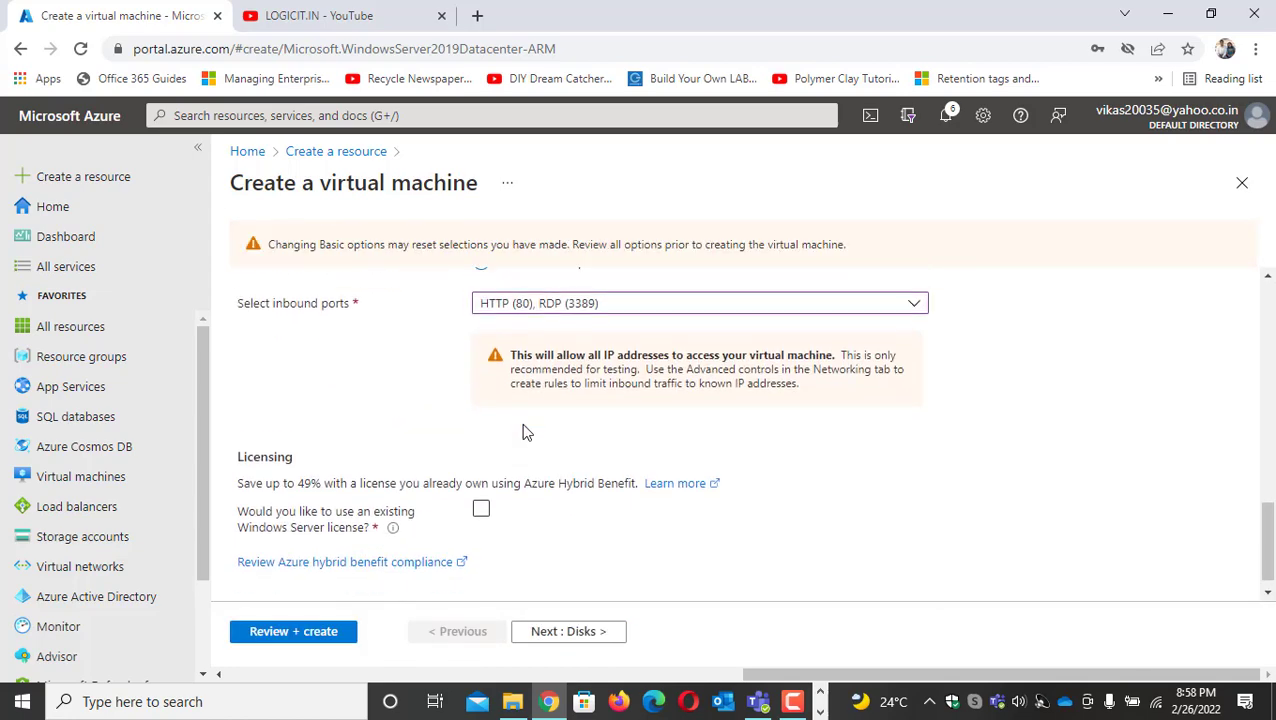
click(313, 632)
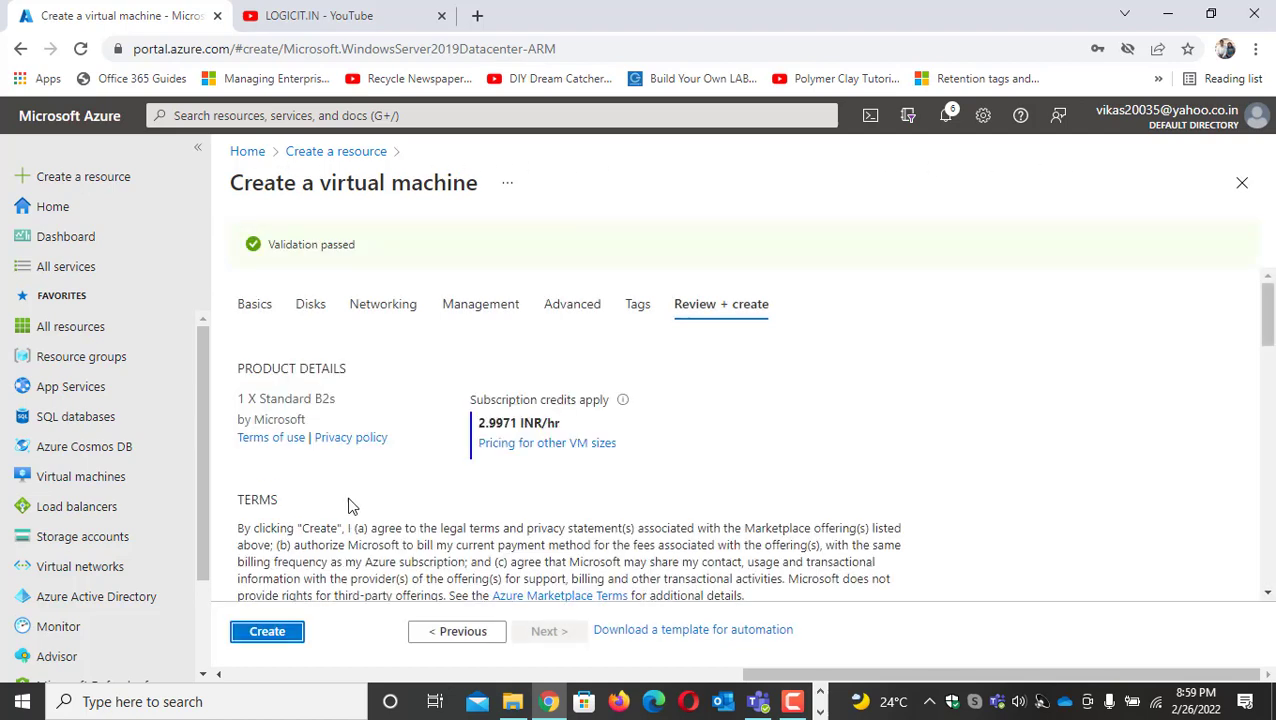
click(288, 633)
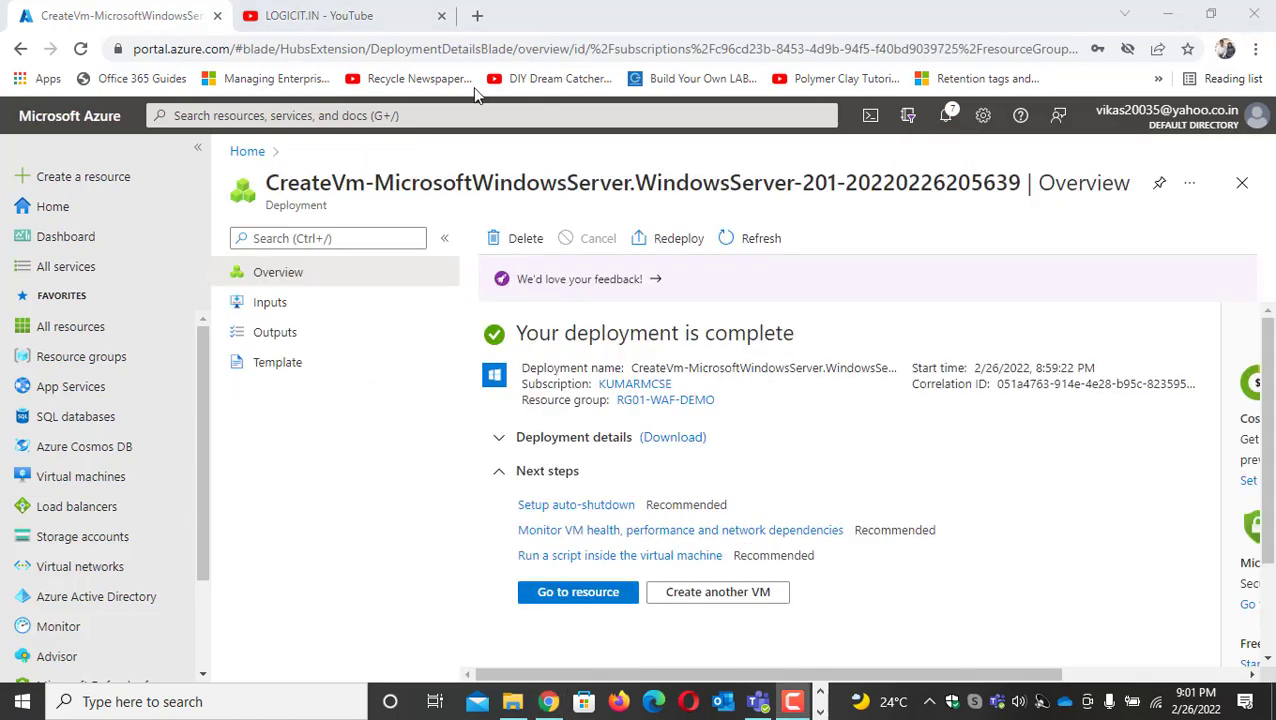
Search the portal for AVA, open the availability sets and examine the fault and update domains of WEB-AVA-SET
click(383, 115)
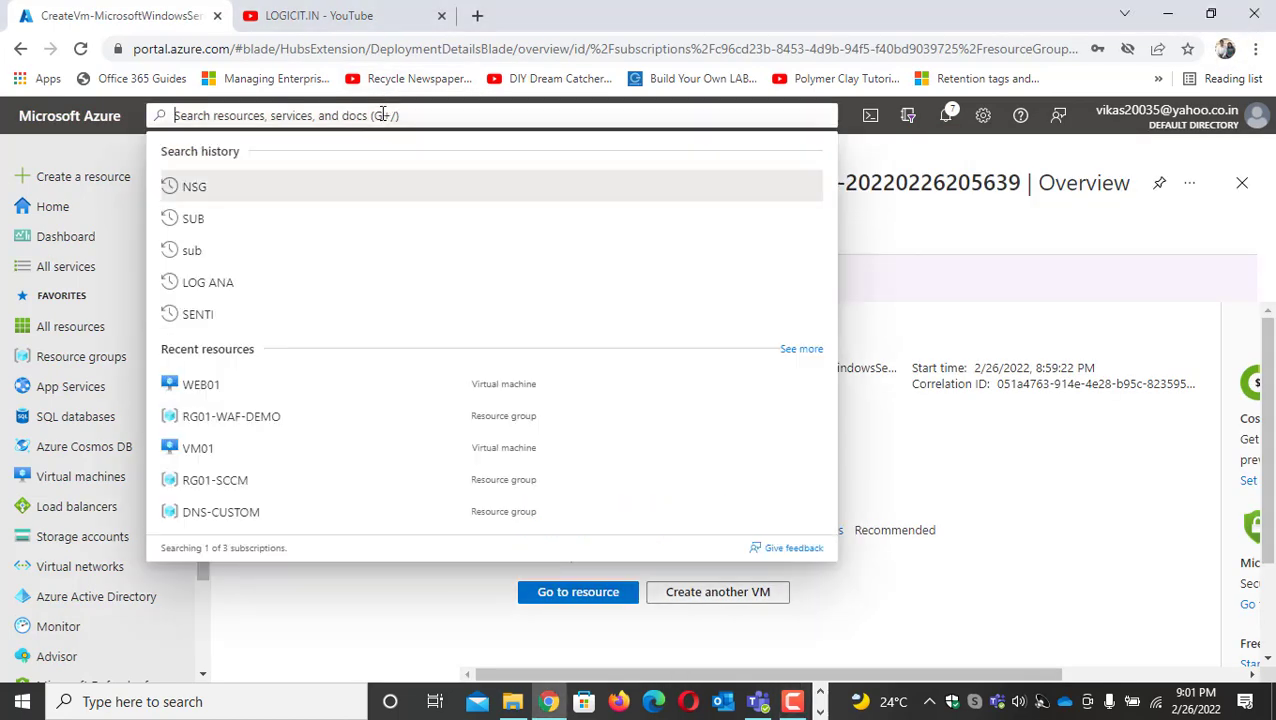
text(AVA)
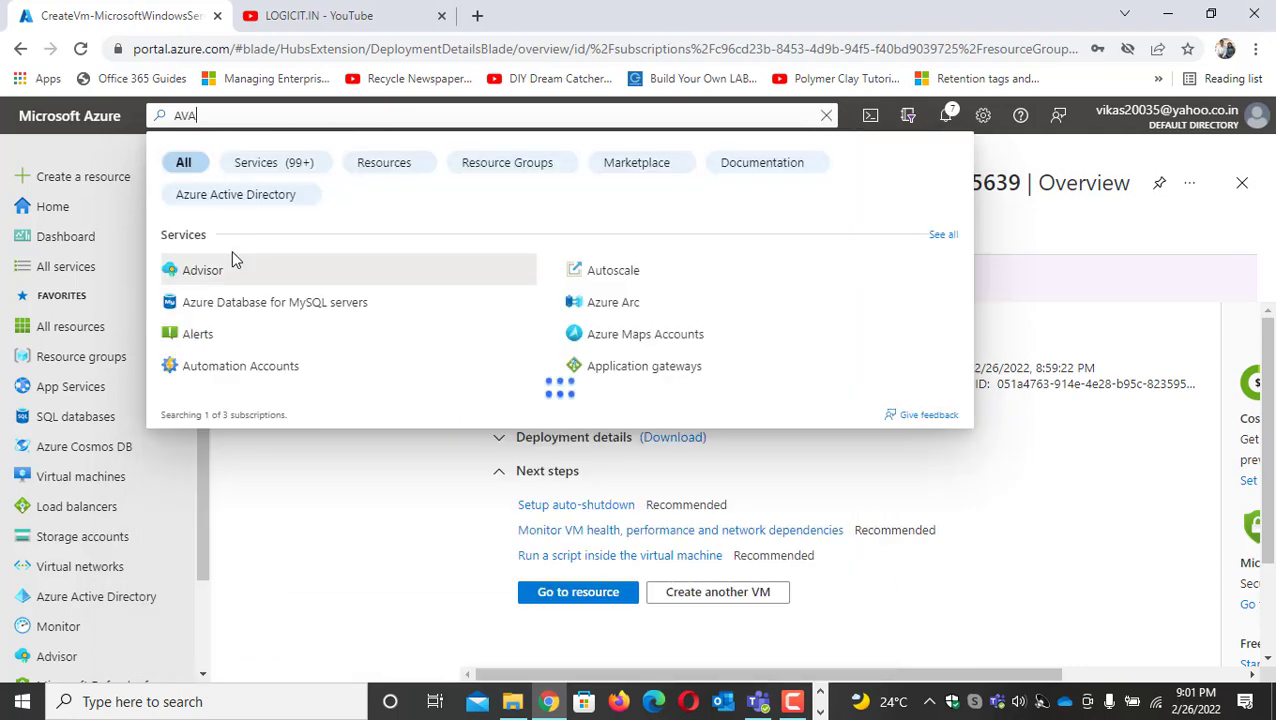
click(257, 280)
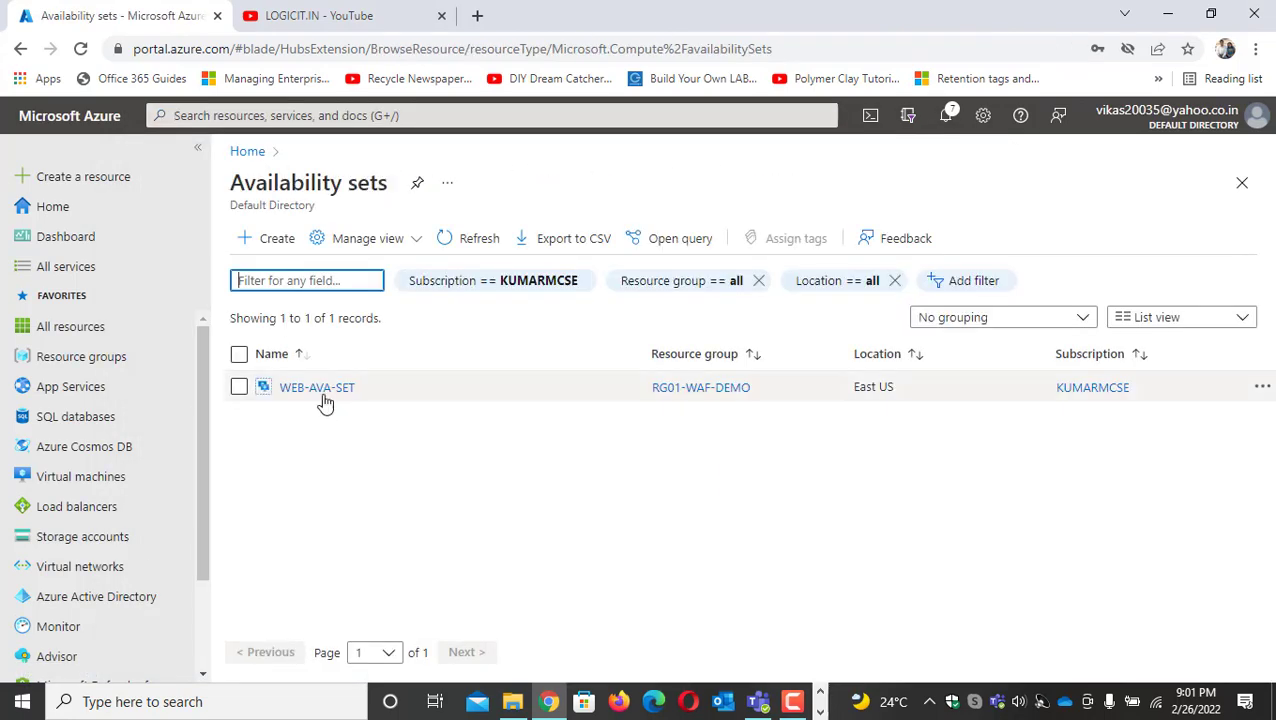
click(294, 388)
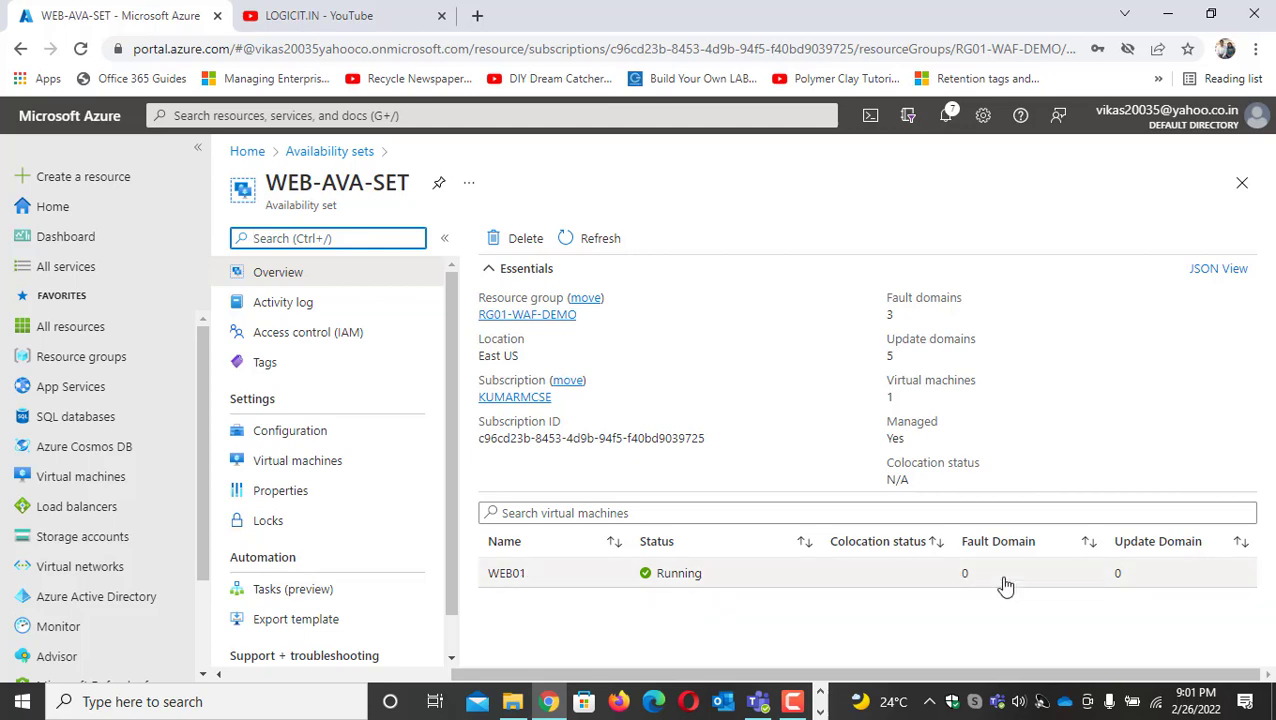
Start a new Windows Server 2019 Datacenter virtual machine in resource group RG01-WAF-DEMO and name it WEB02
click(100, 181)
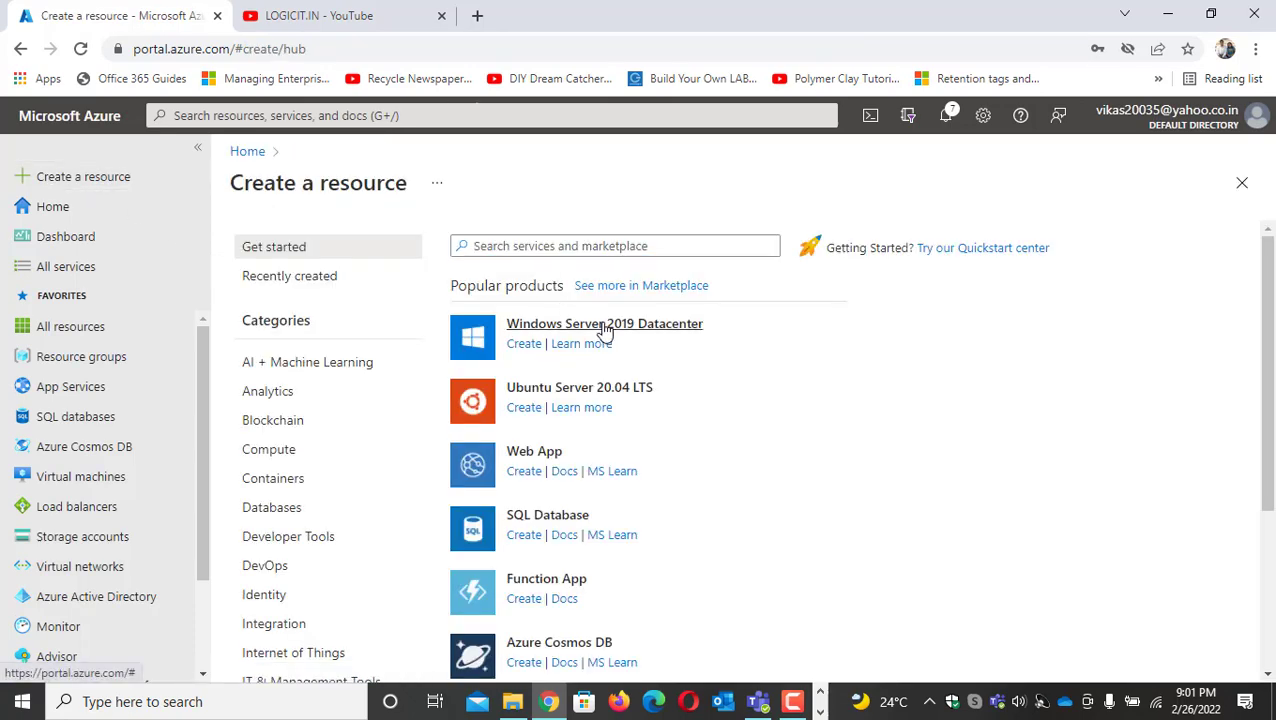
click(604, 326)
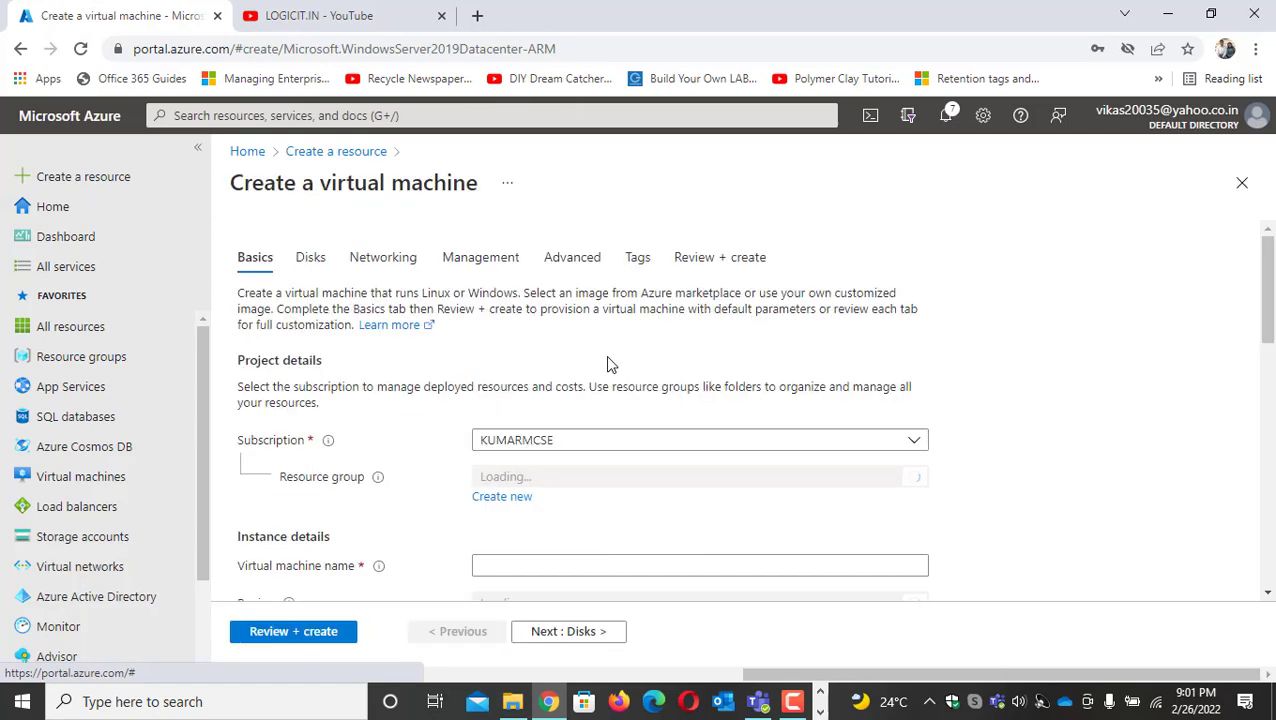
click(604, 483)
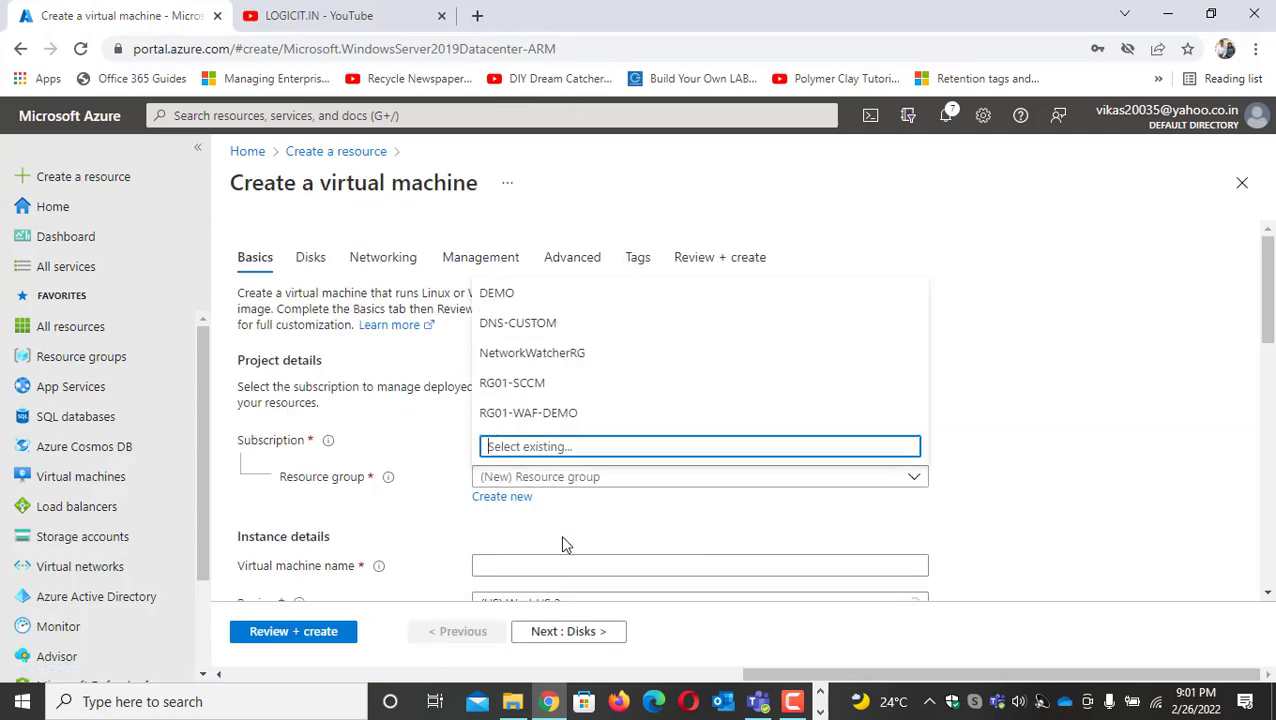
click(532, 415)
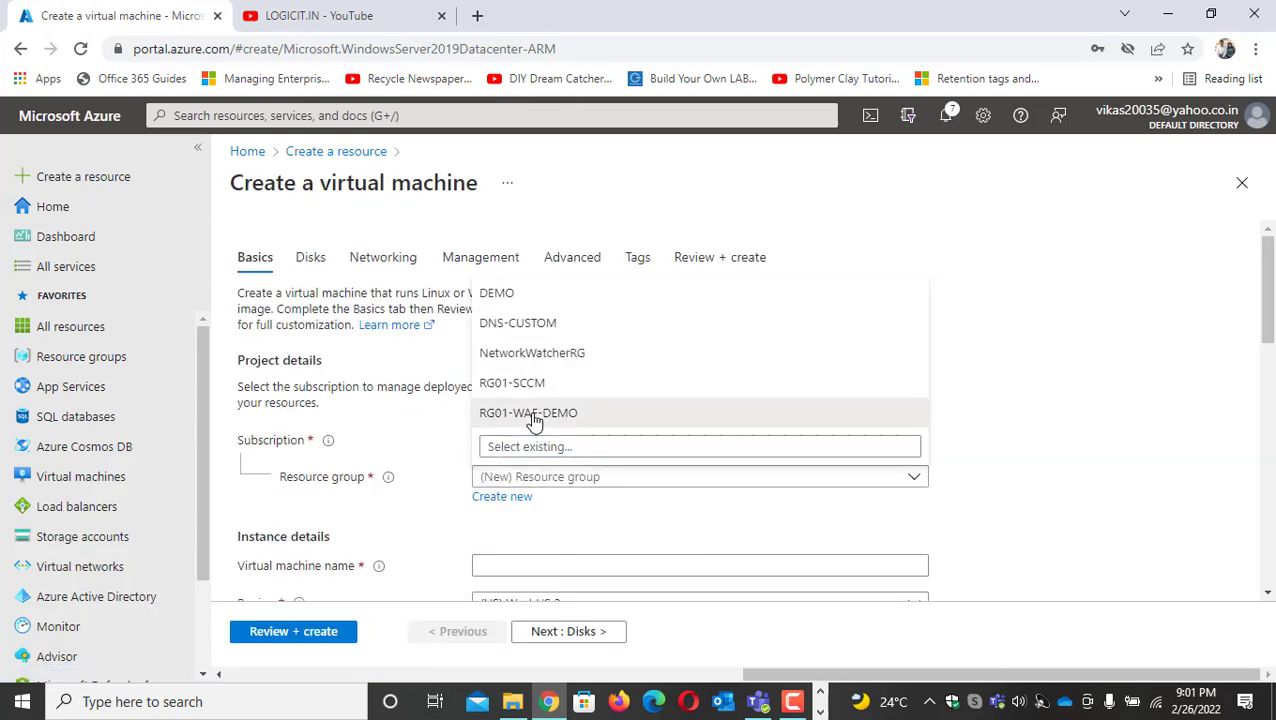
click(524, 566)
scroll(591, 437, down, 5)
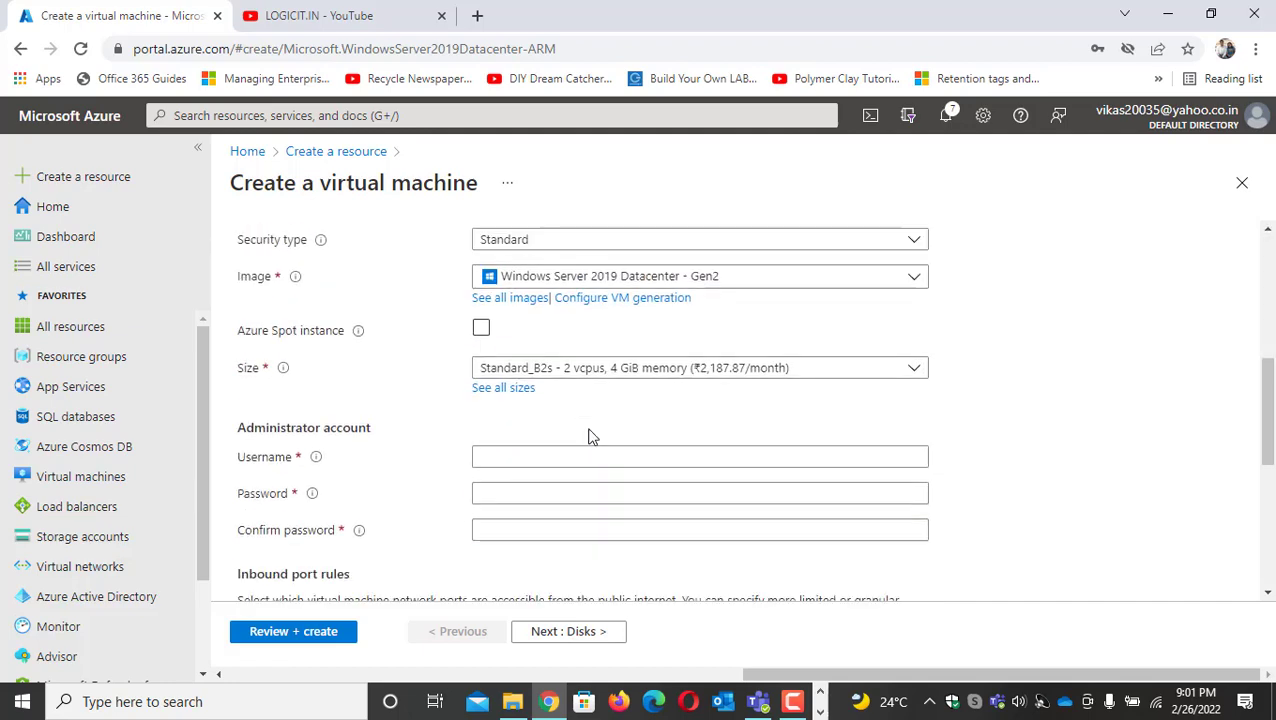
text(WEB02)
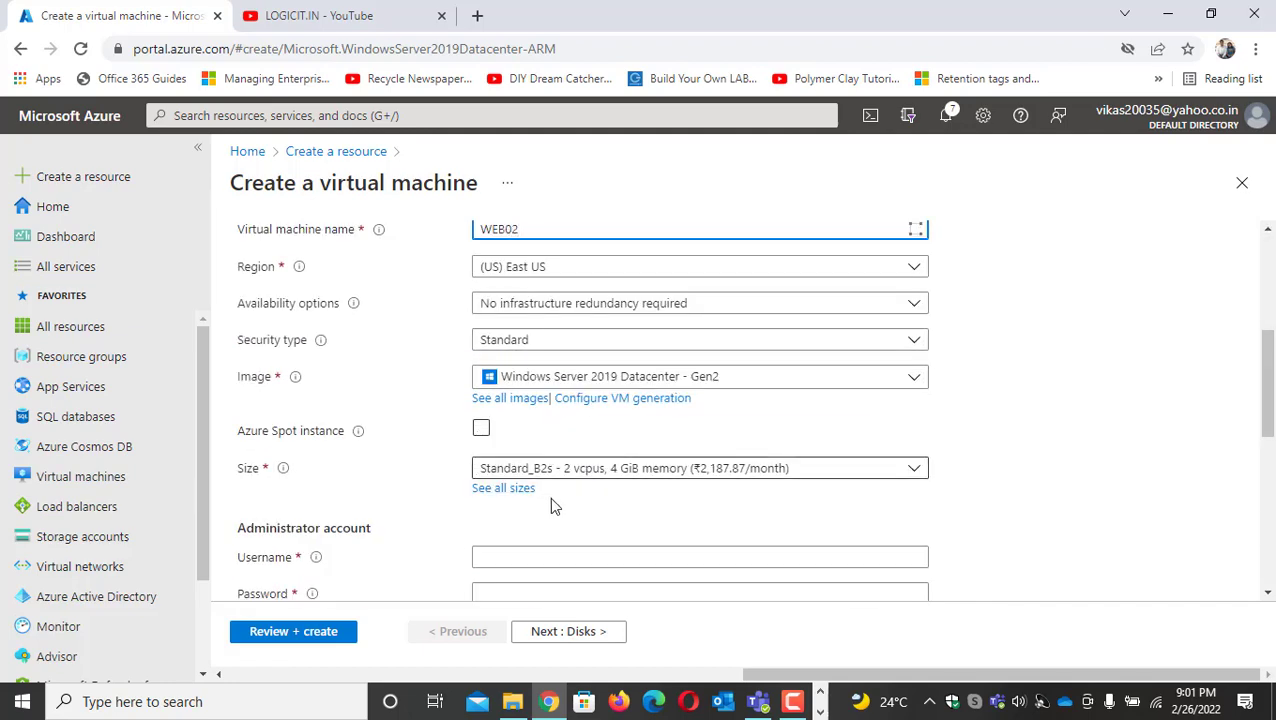
Set the availability option of WEB02 to Availability set and choose WEB-AVA-SET
click(555, 556)
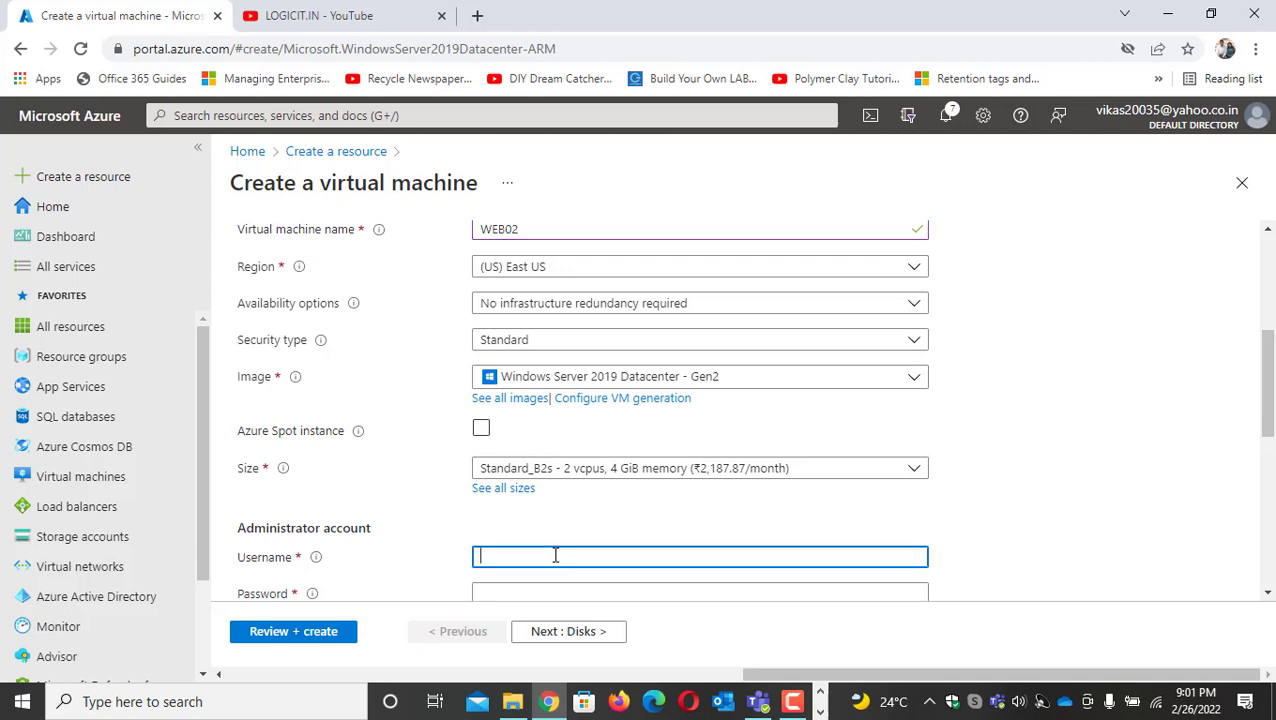
click(552, 305)
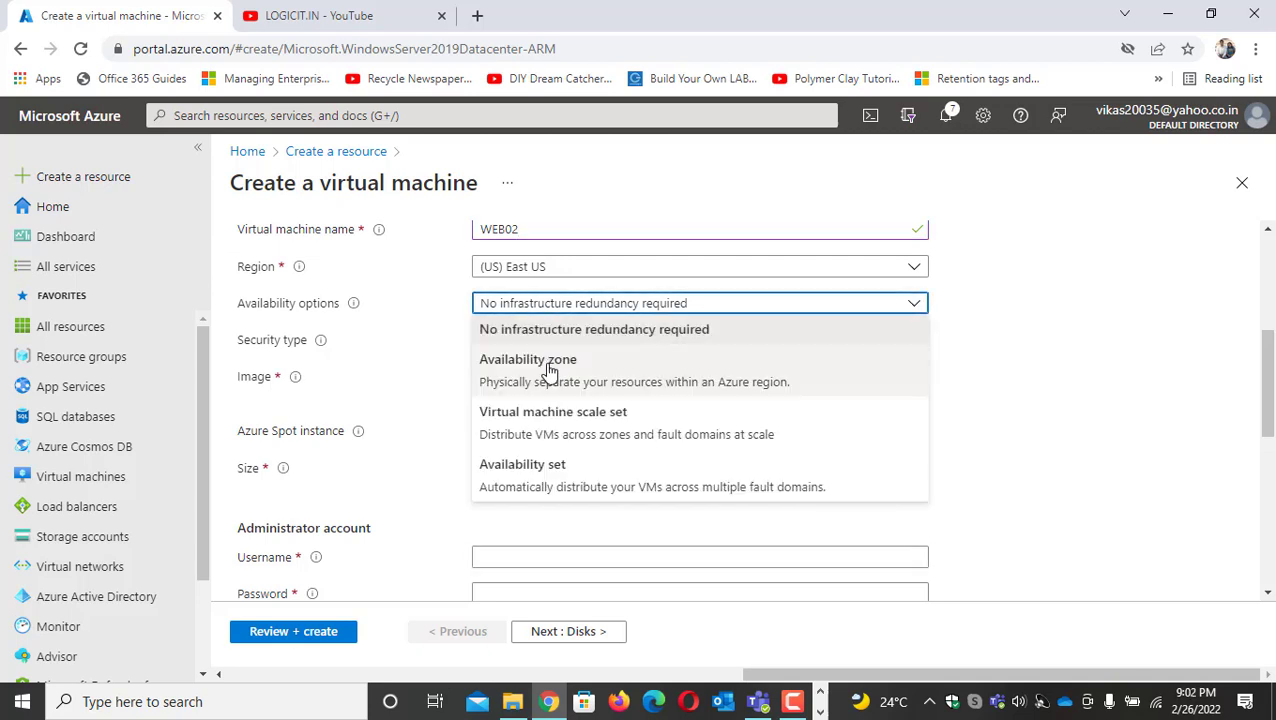
click(541, 472)
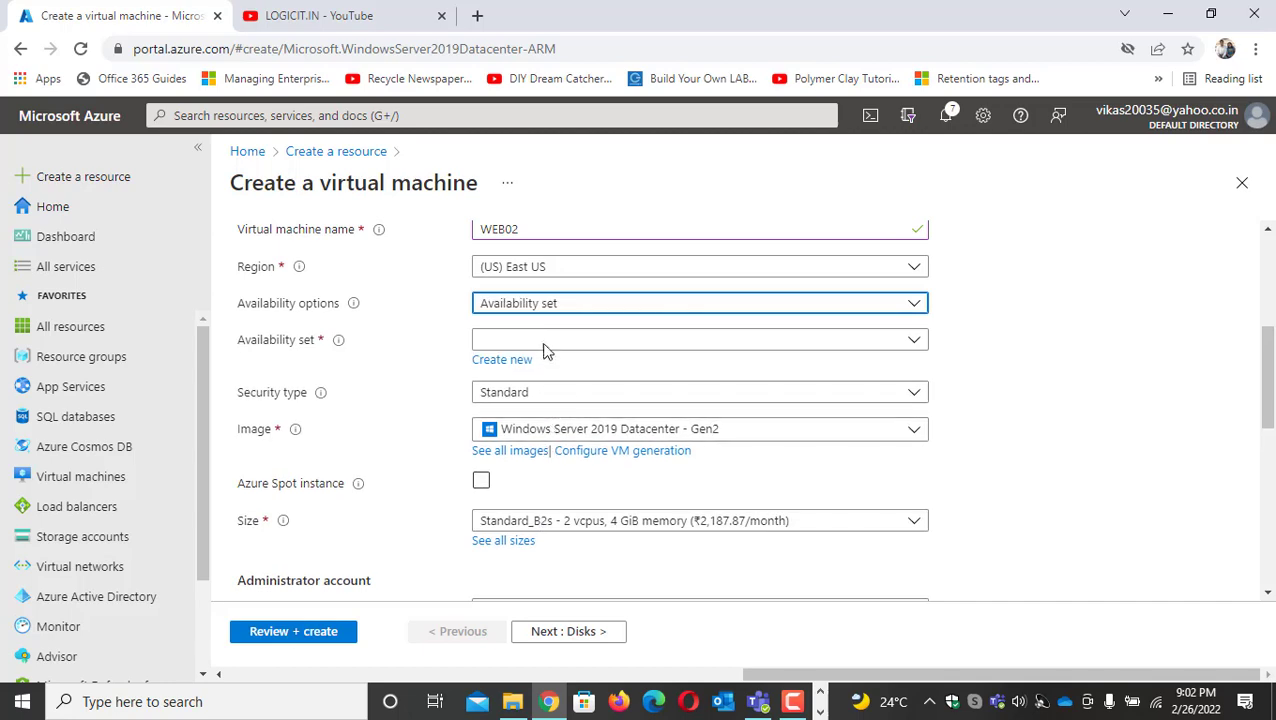
click(547, 341)
click(549, 385)
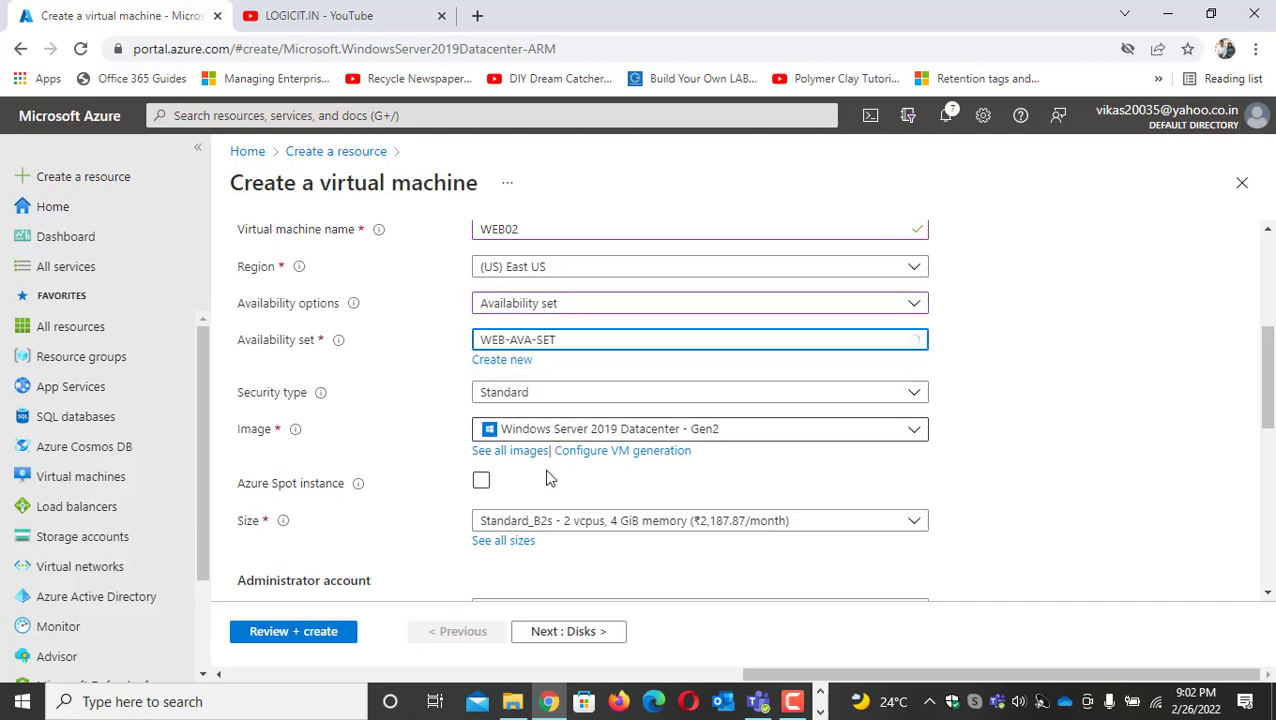
Enter the administrator username, password and password confirmation for WEB02
scroll(547, 484, down, 2)
click(516, 386)
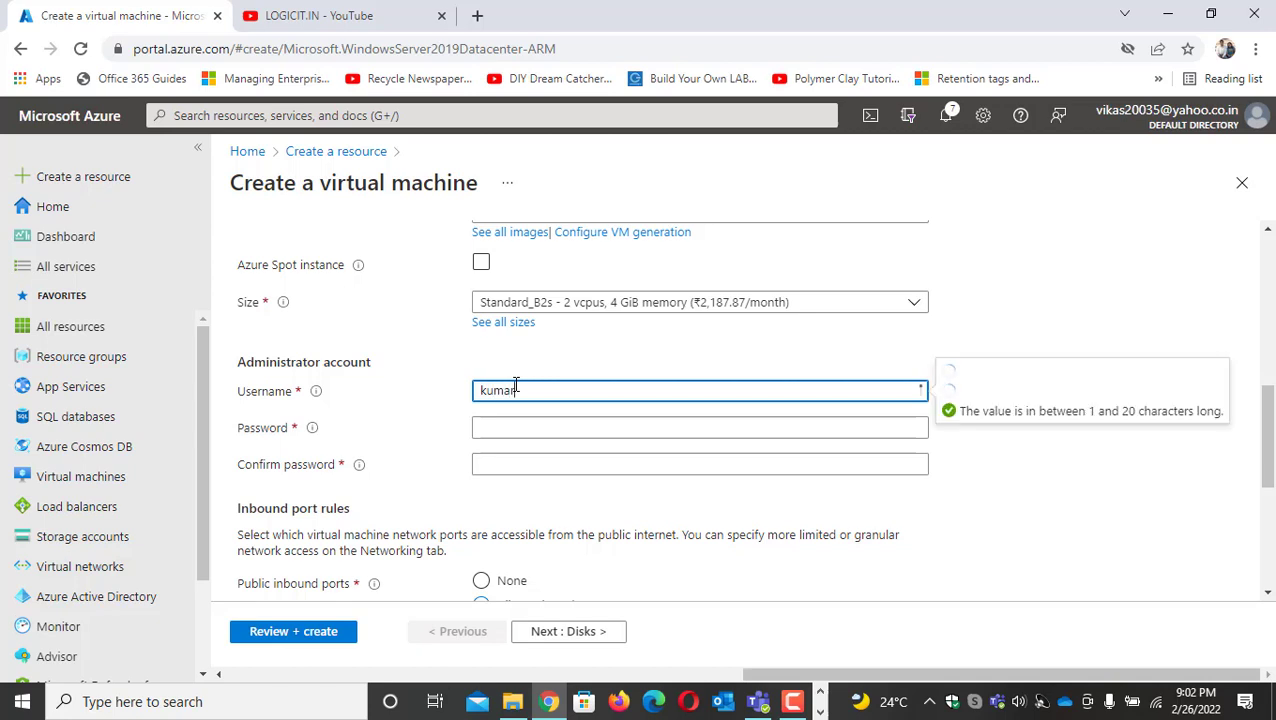
key(Tab)
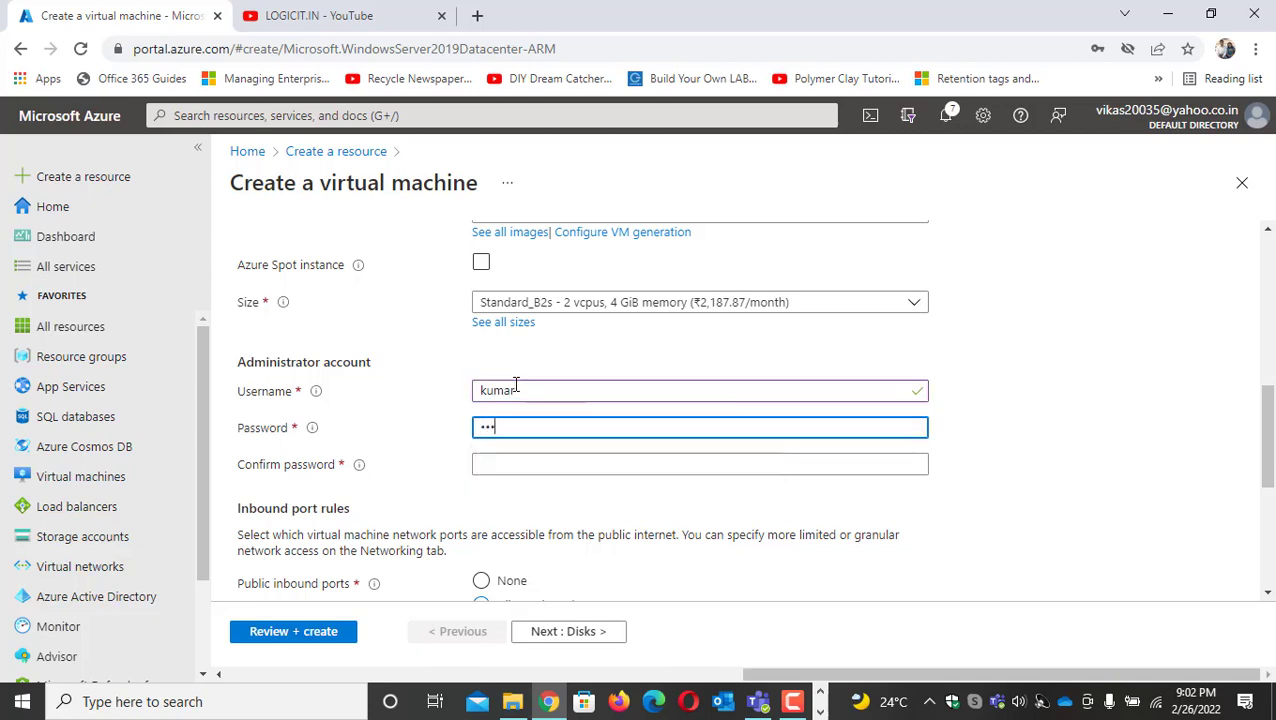
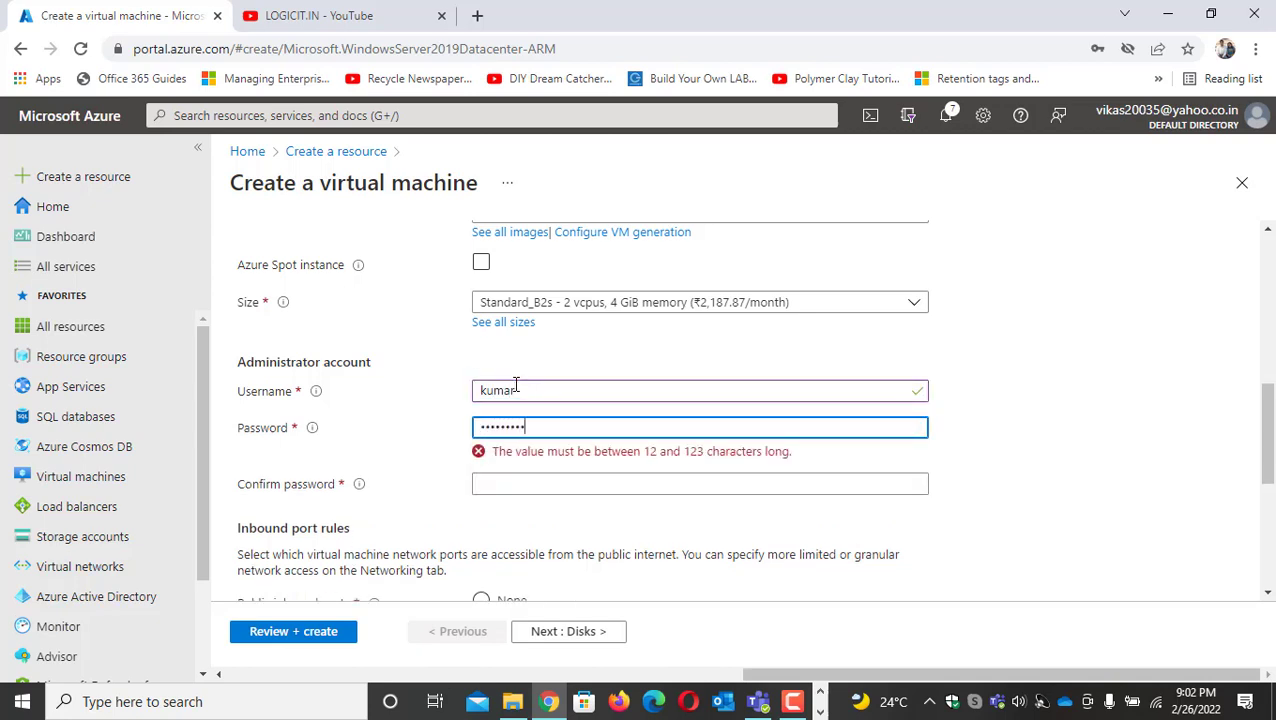
key(Tab)
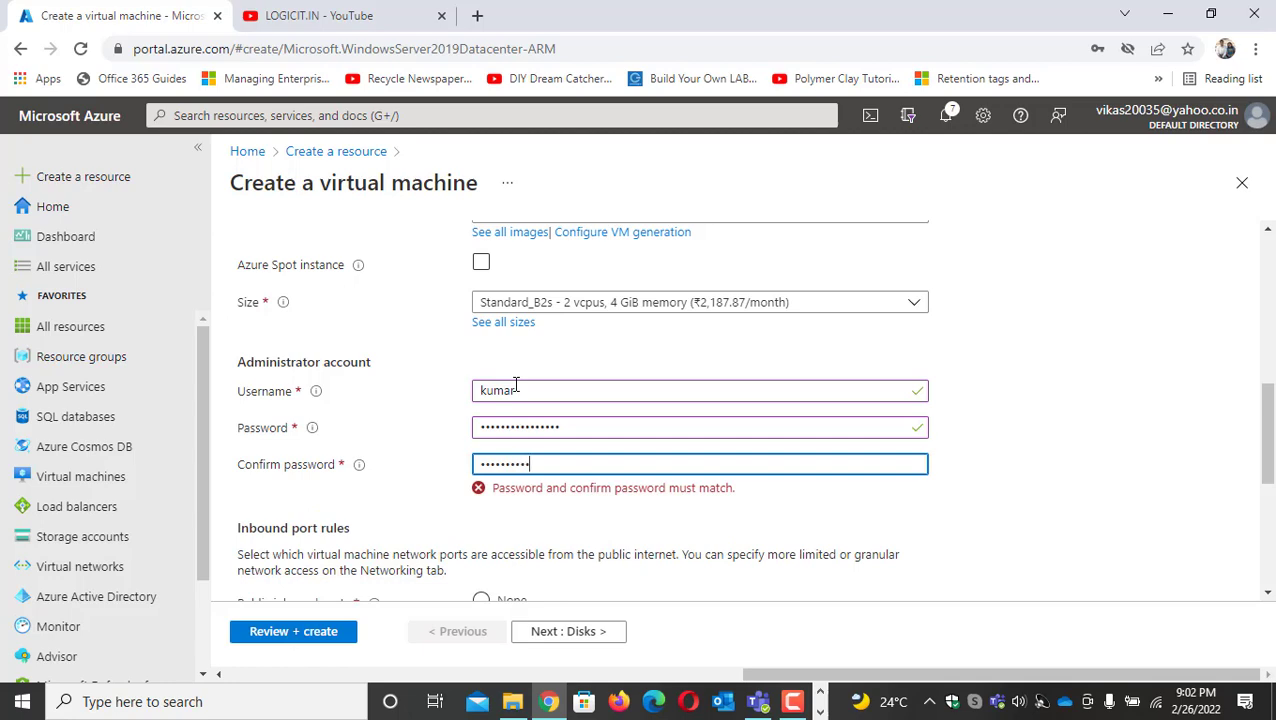
scroll(510, 322, down, 2)
click(570, 293)
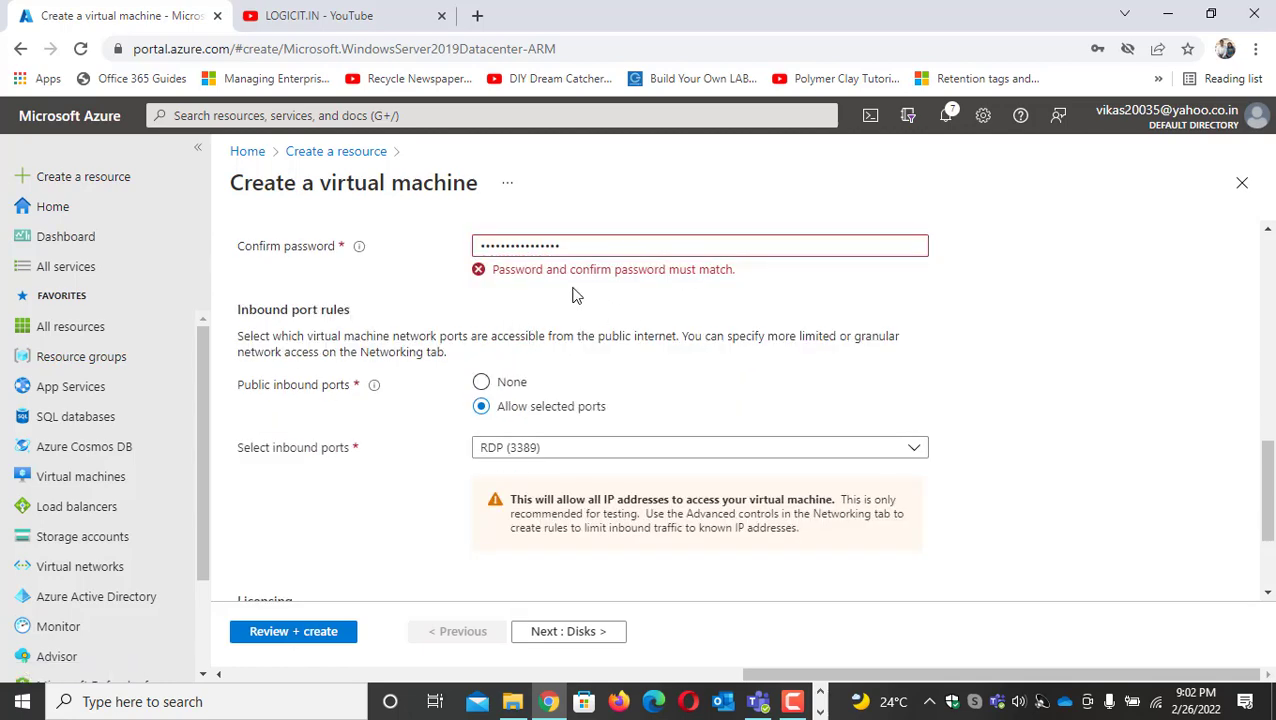
Replace the content of the confirm password field by retyping the administrator password
scroll(570, 300, up, 2)
drag(587, 465, 340, 418)
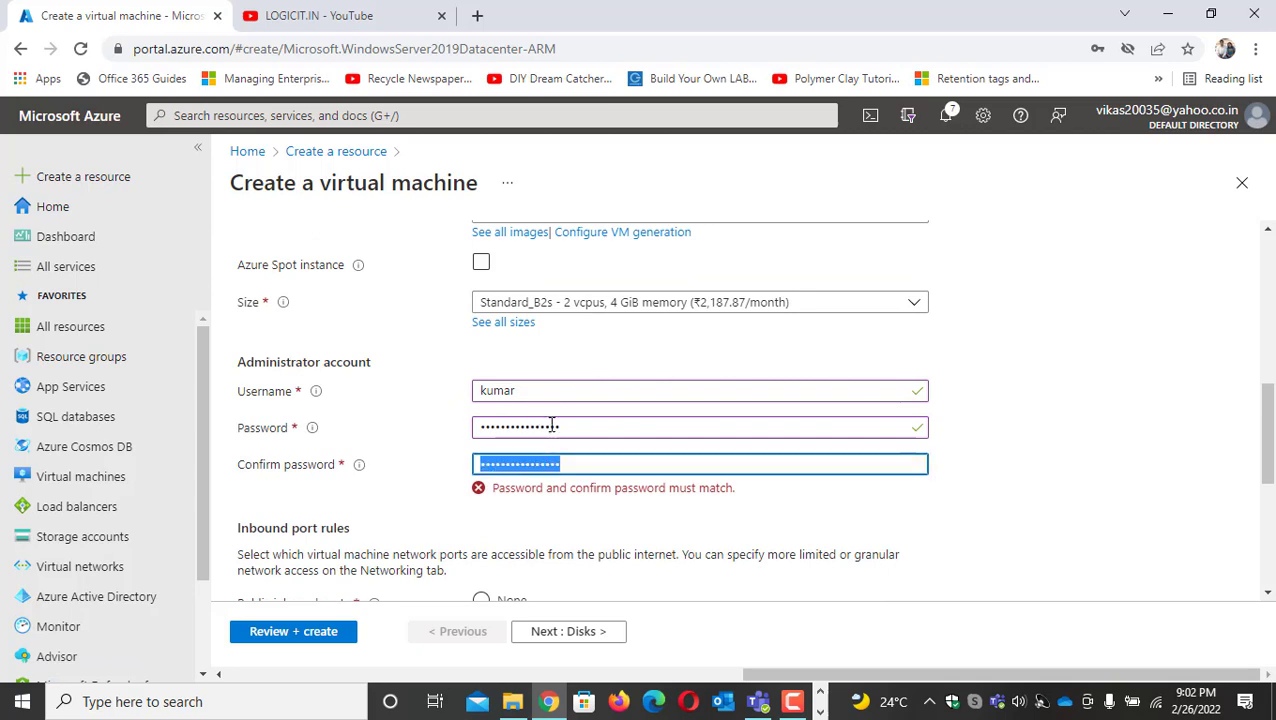
drag(560, 427, 421, 418)
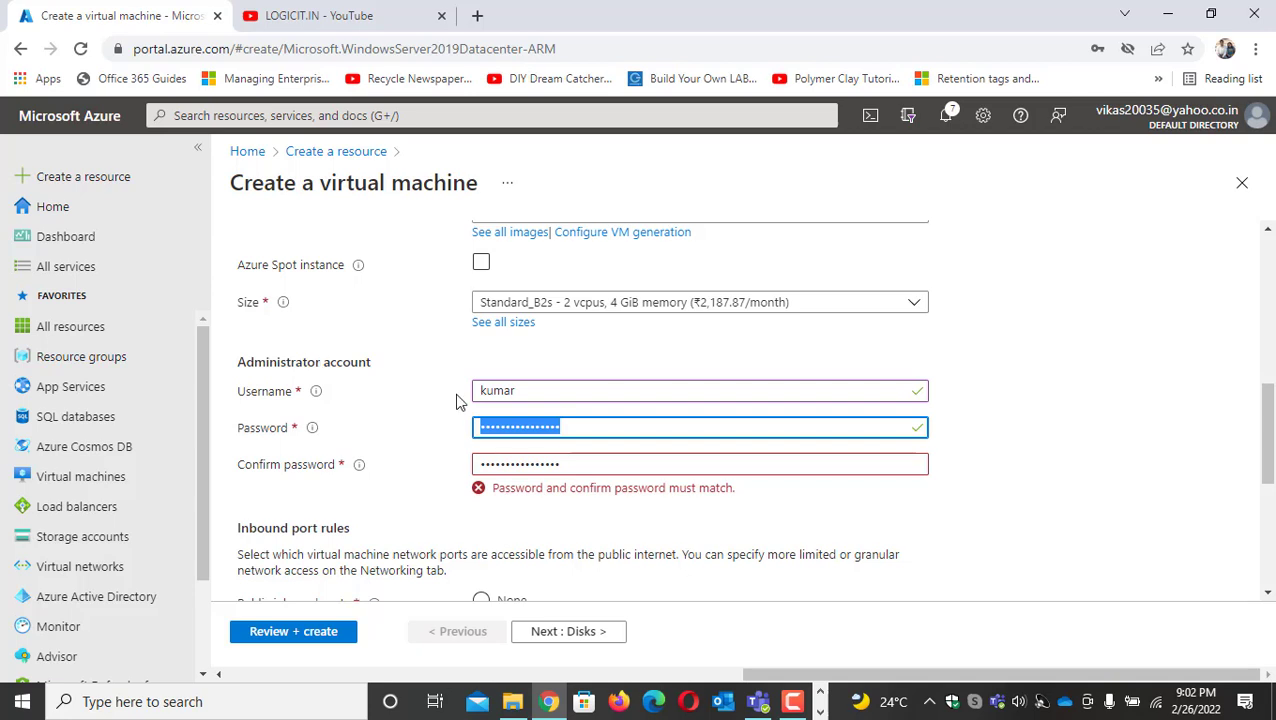
double_click(570, 462)
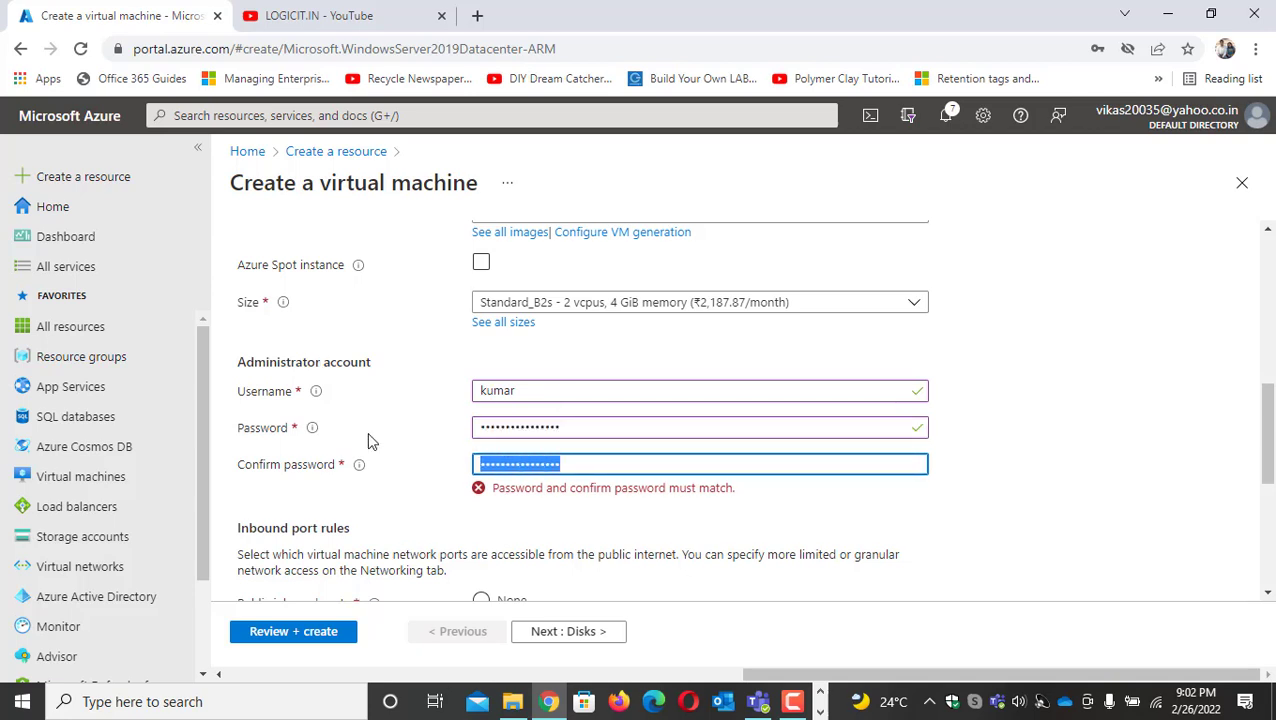
text(••••••••••)
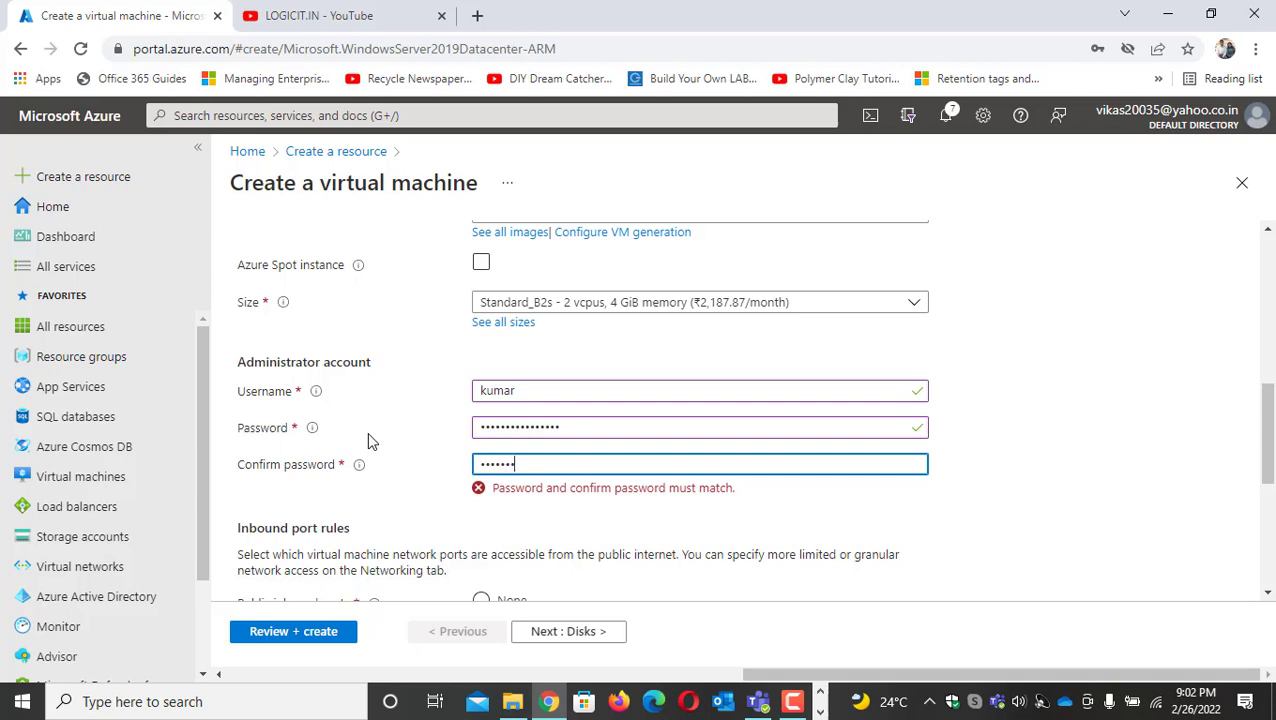
text(•••••)
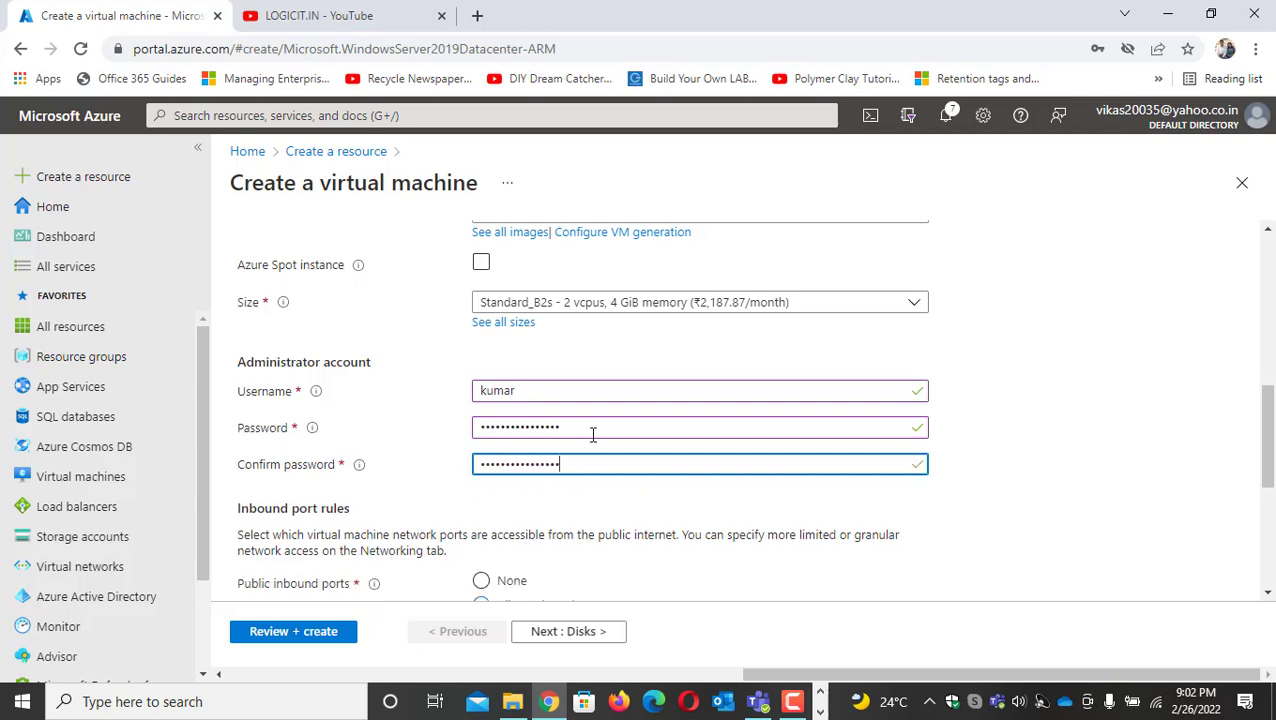
Allow HTTP (80) in addition to RDP (3389) as public inbound ports for WEB02
scroll(570, 492, down, 3)
click(538, 440)
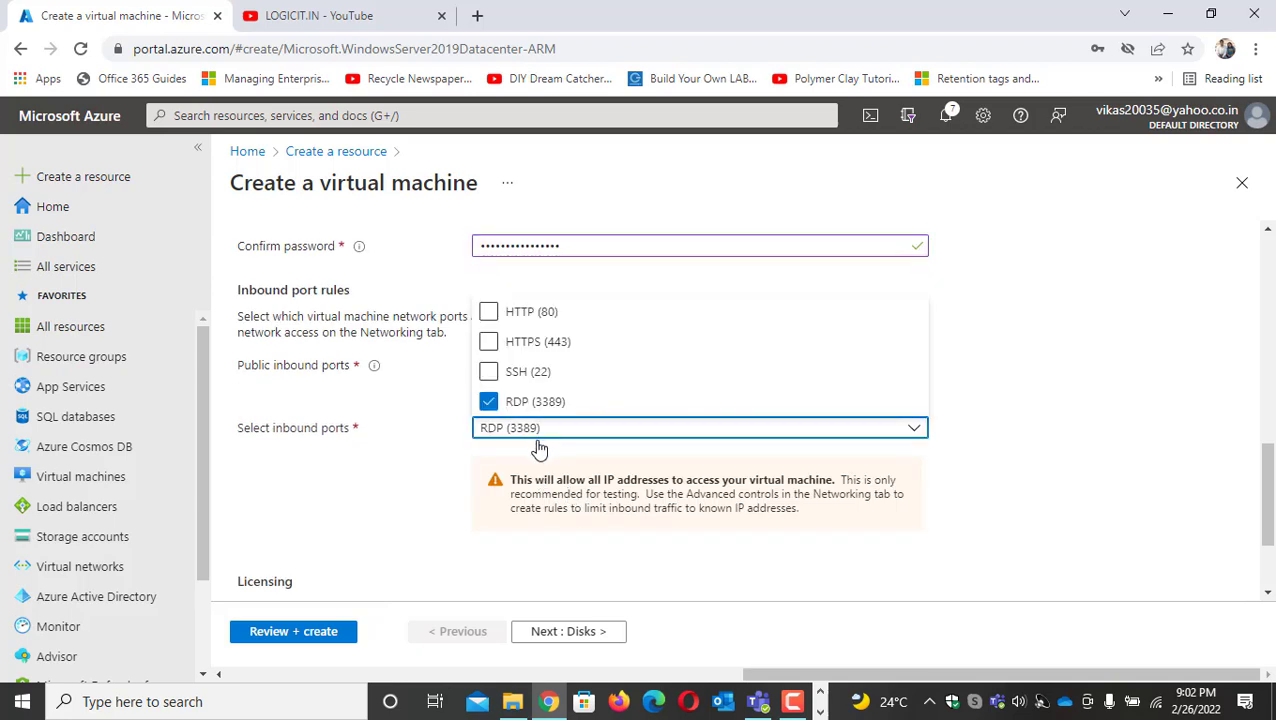
click(488, 312)
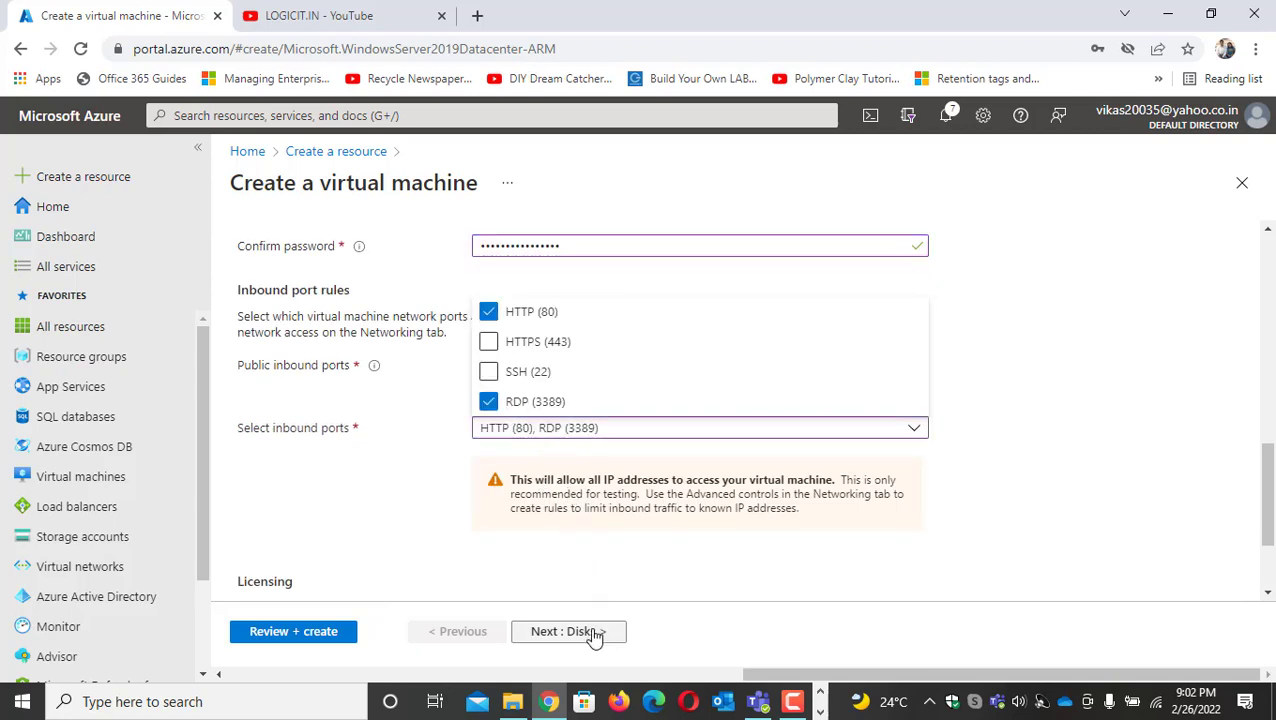
Go through the disk and networking settings of WEB02, validate the configuration and create the virtual machine
click(566, 631)
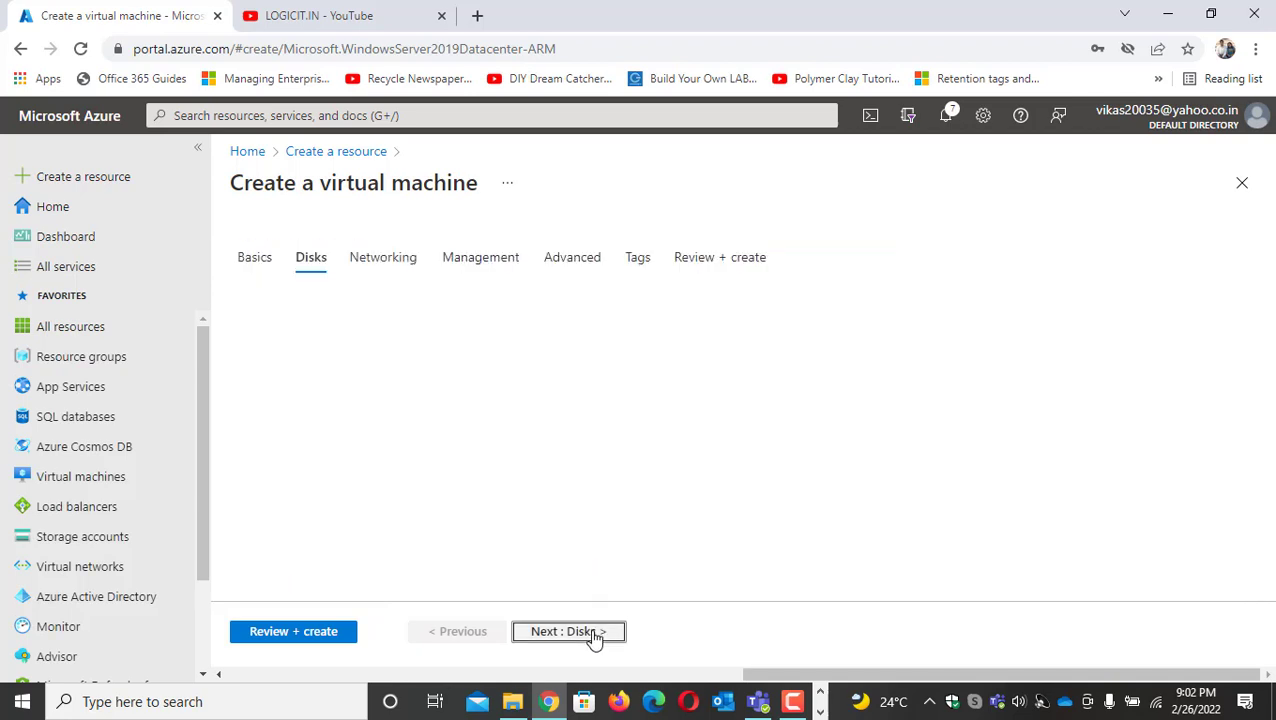
click(590, 631)
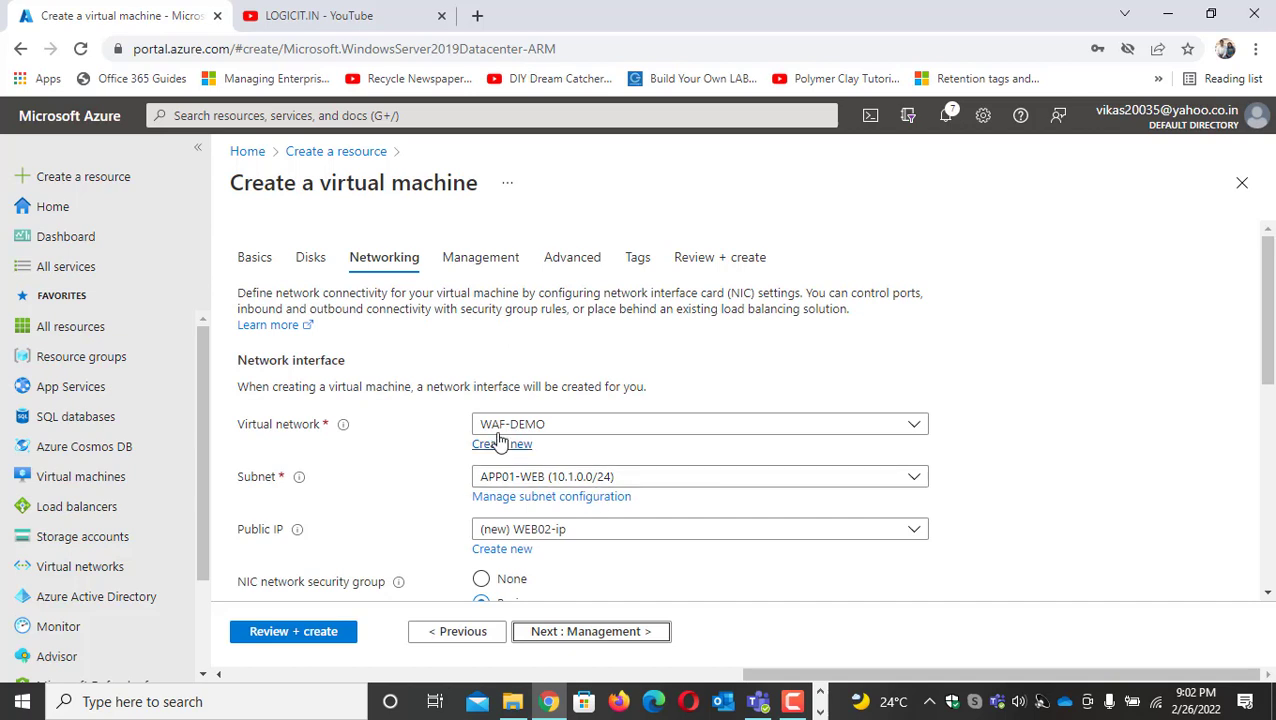
click(311, 633)
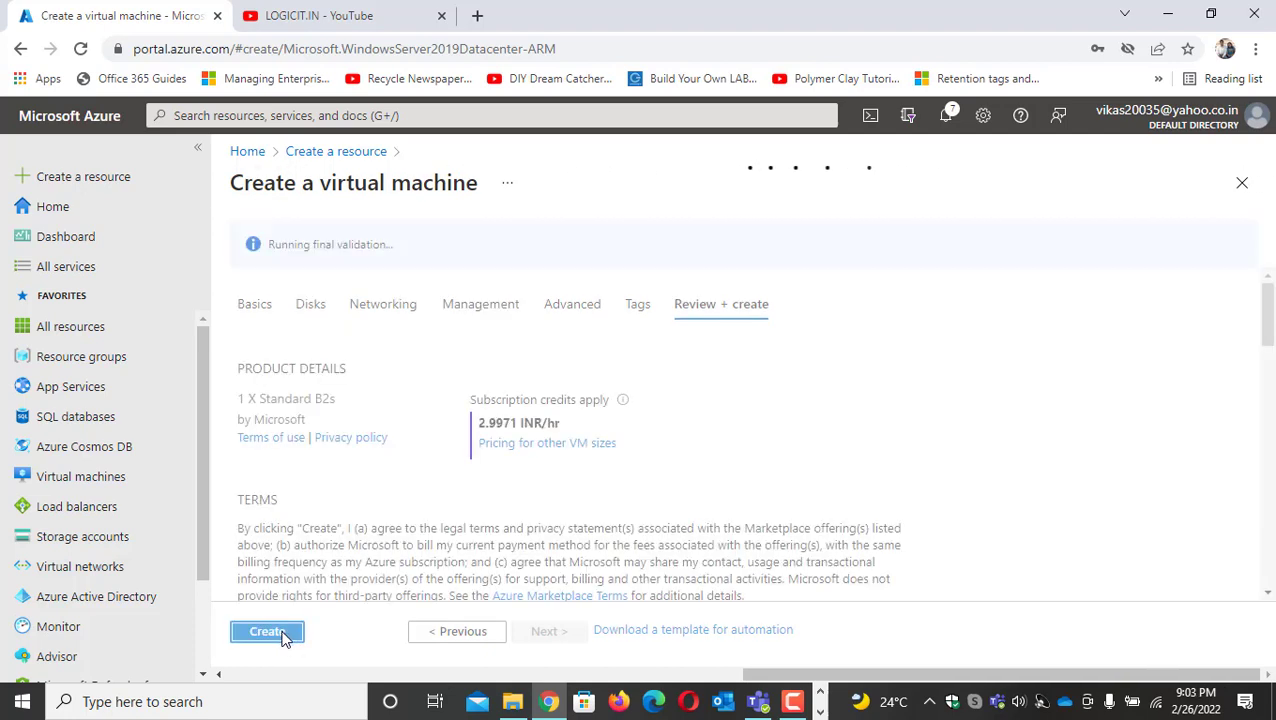
click(284, 634)
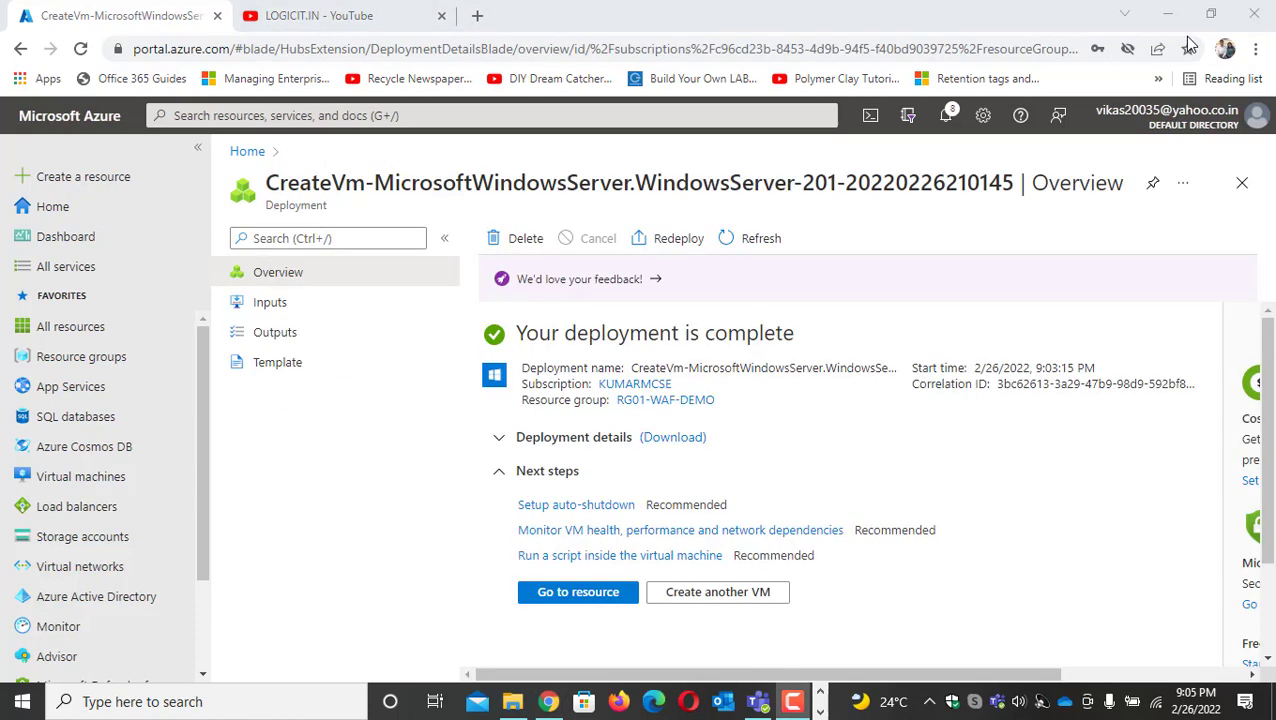
Search the portal for AVA, reopen WEB-AVA-SET and check the fault and update domains of WEB01 and WEB02
click(394, 115)
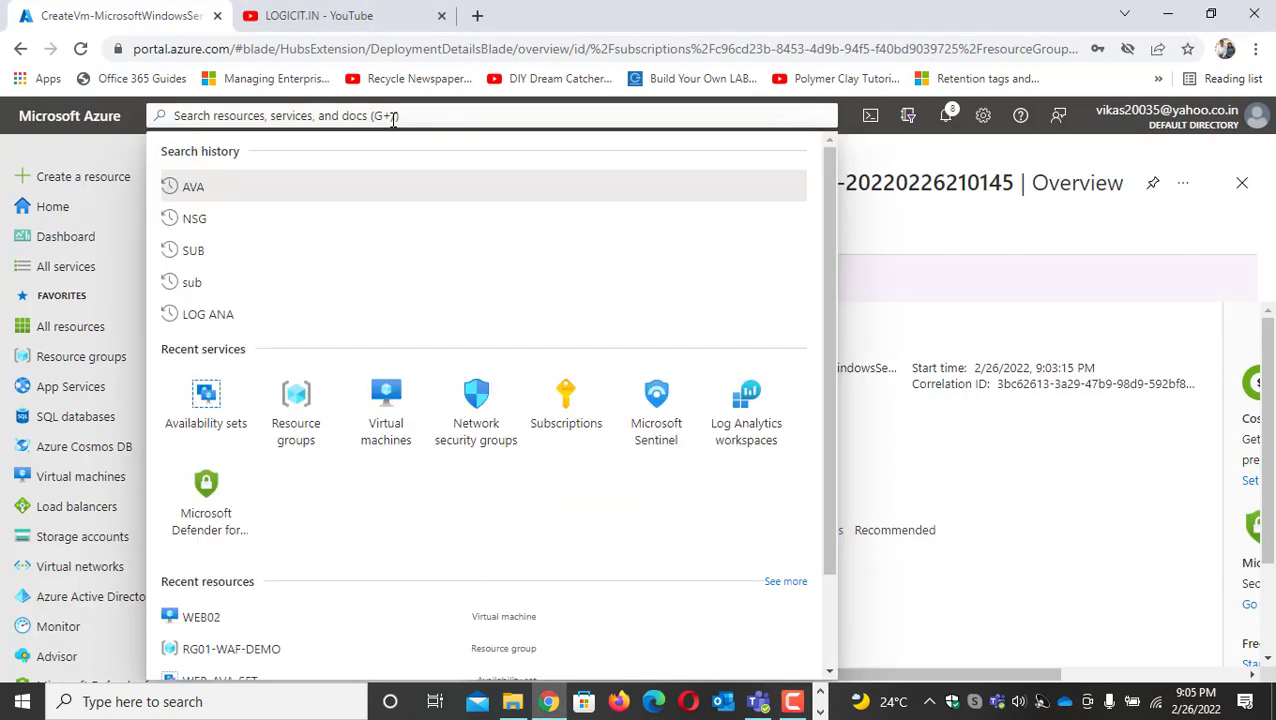
text(AVA)
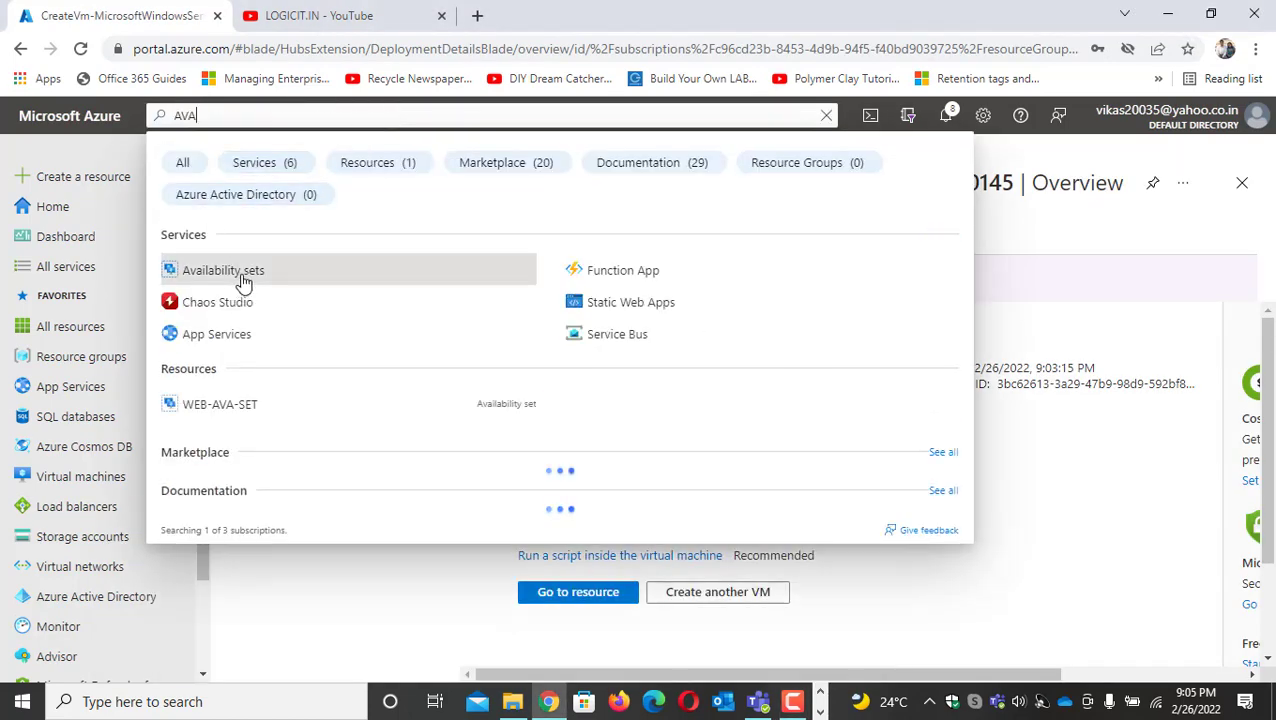
click(243, 282)
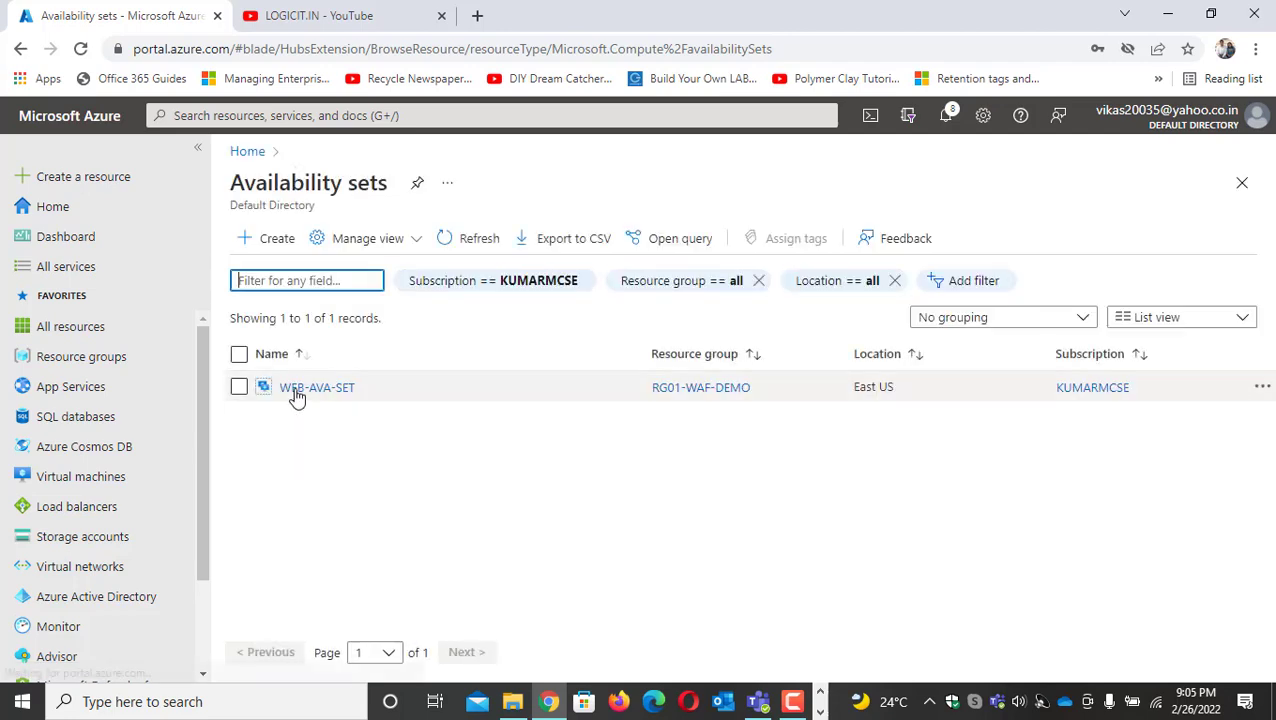
click(298, 390)
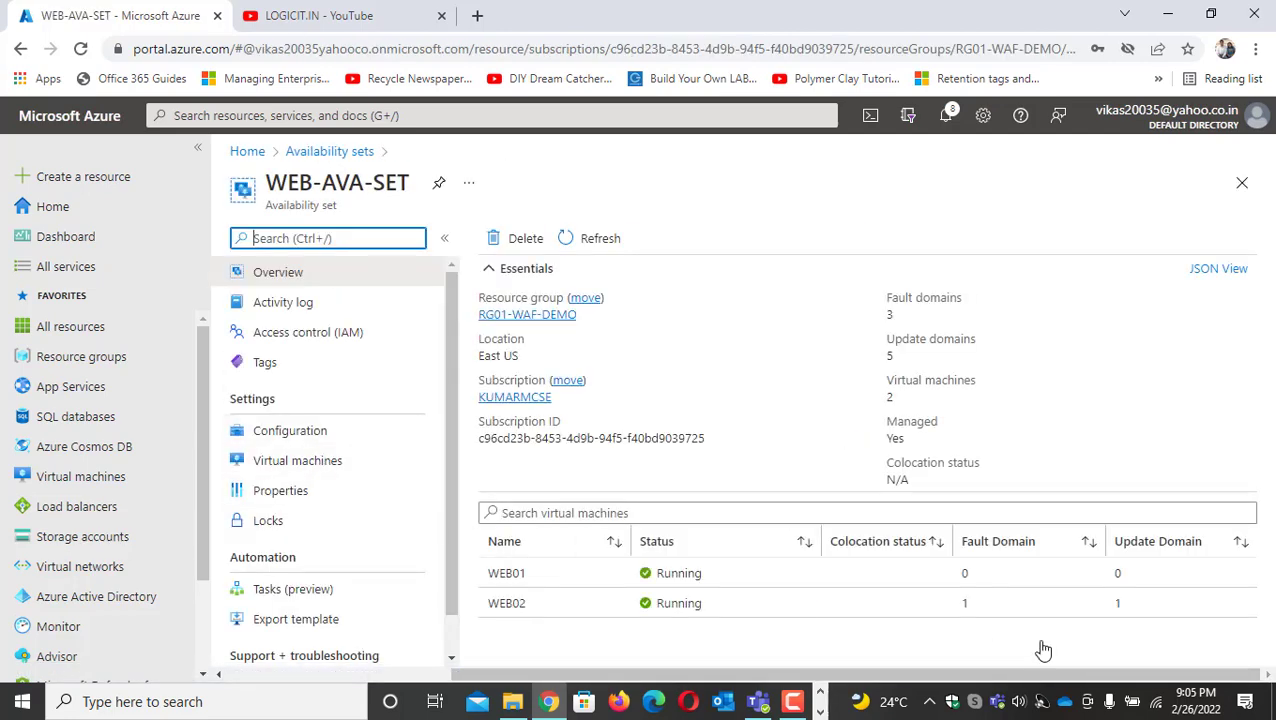
Open the WEB01 virtual machine from the list of virtual machines and copy its public IP address
click(62, 207)
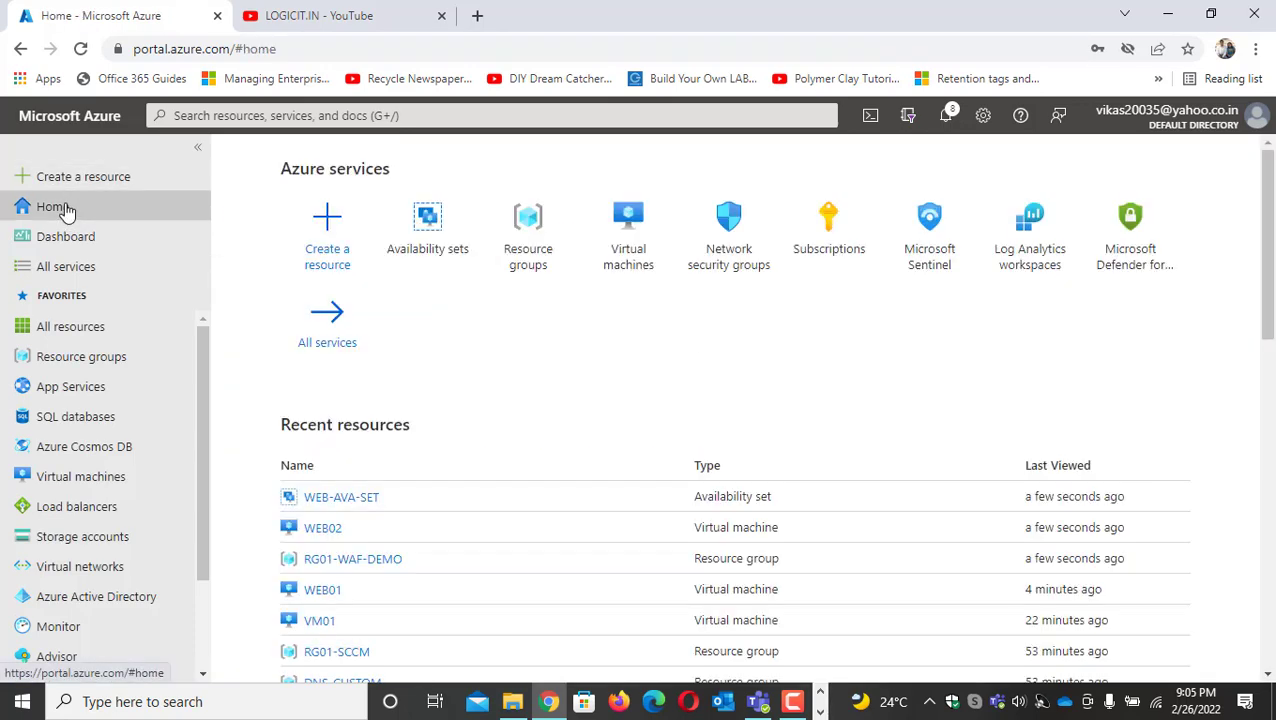
click(637, 250)
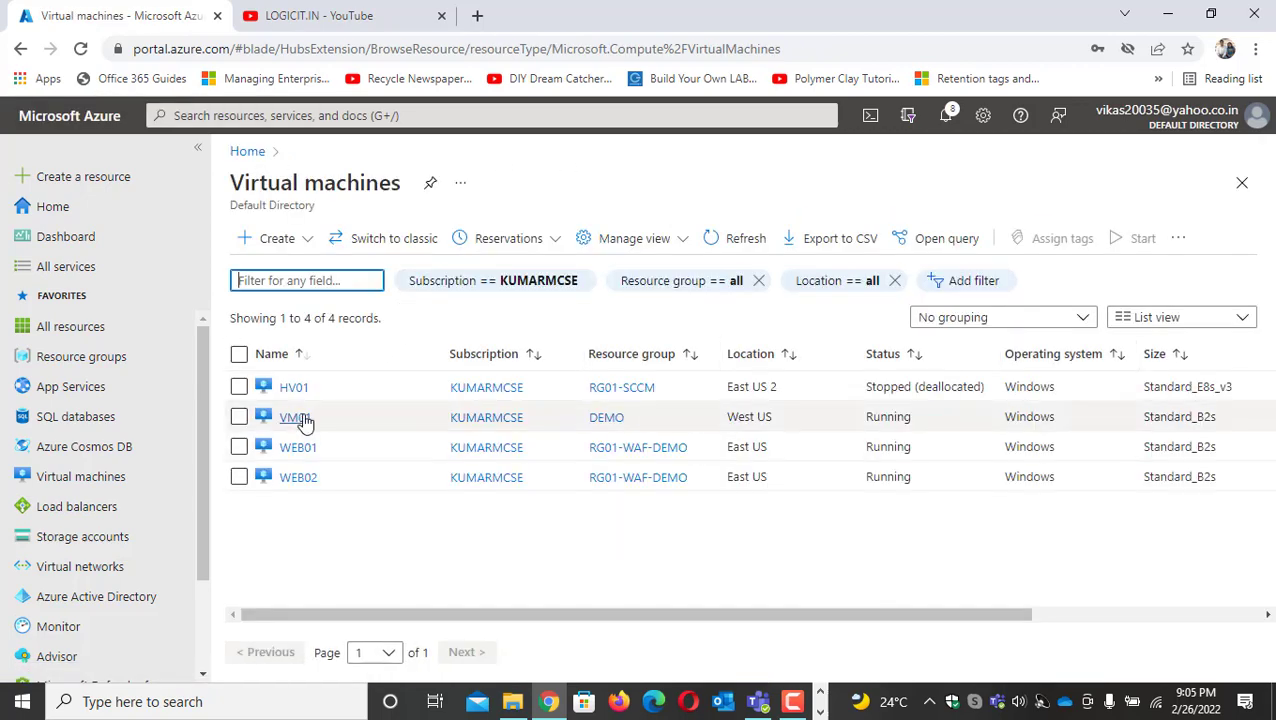
click(300, 447)
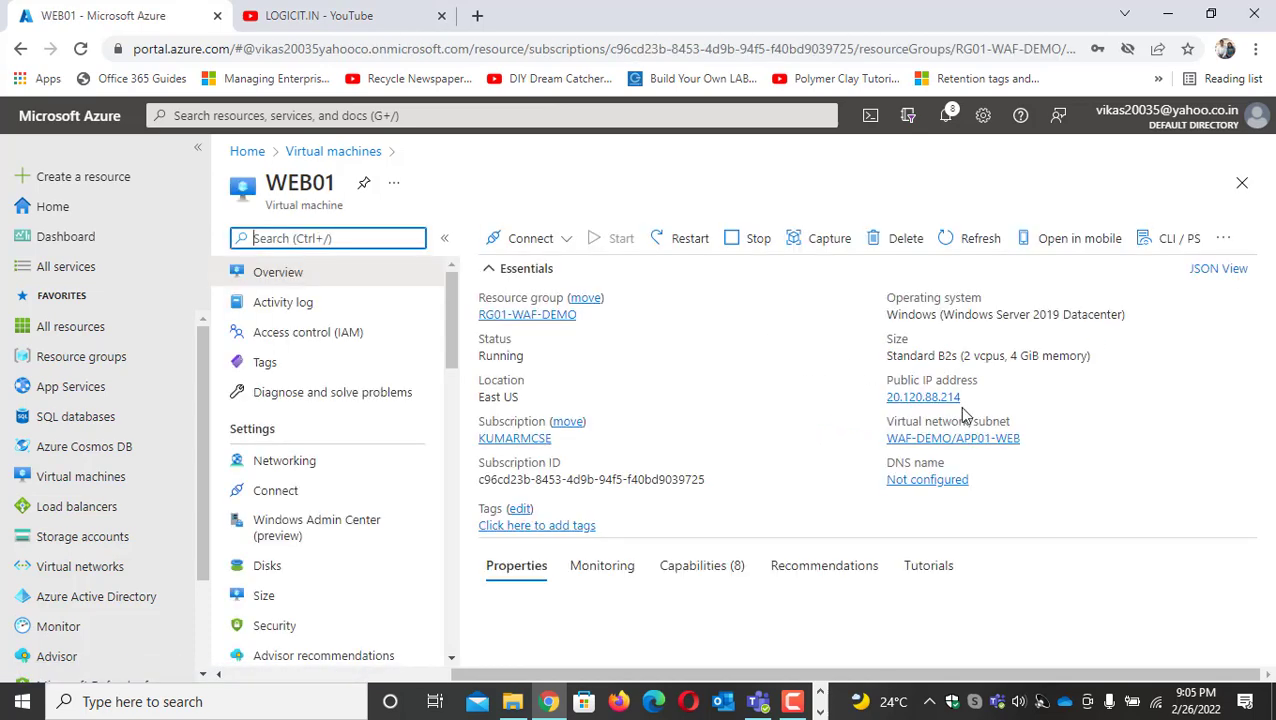
click(968, 401)
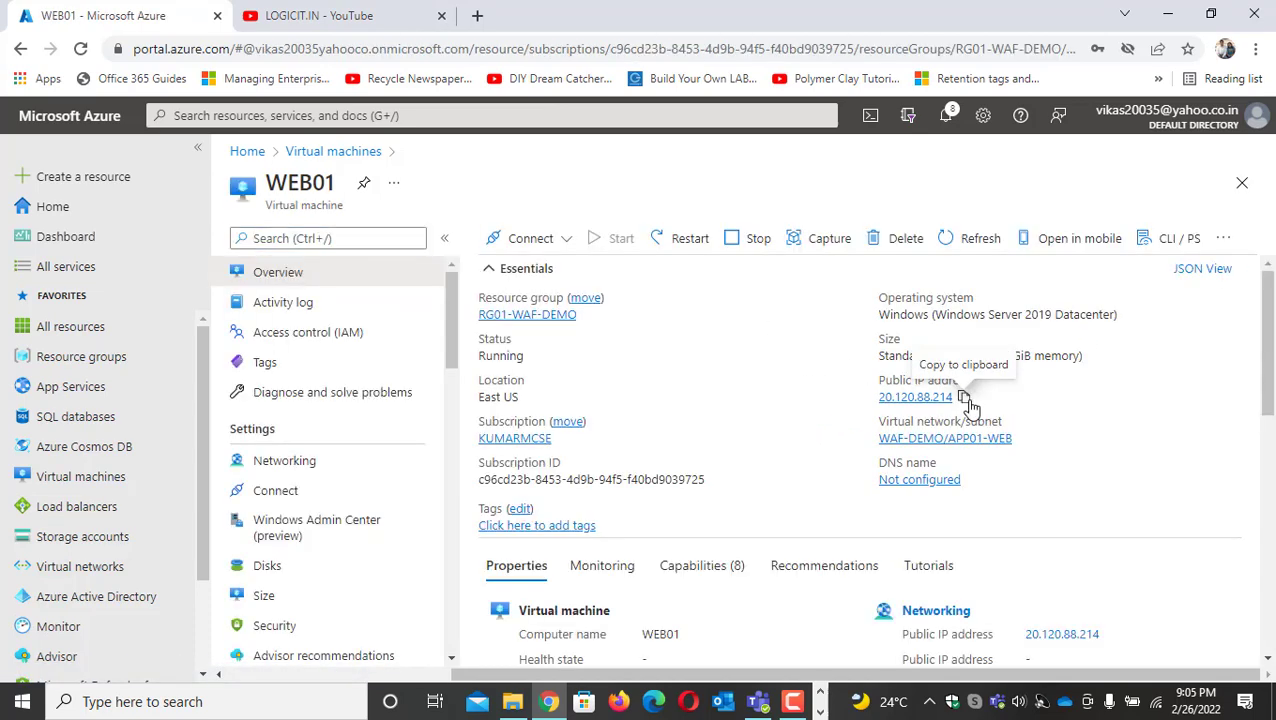
Launch Remote Desktop Connection with MSTSC and start a connection to WEB01 at 20.120.88.214
key(super+r)
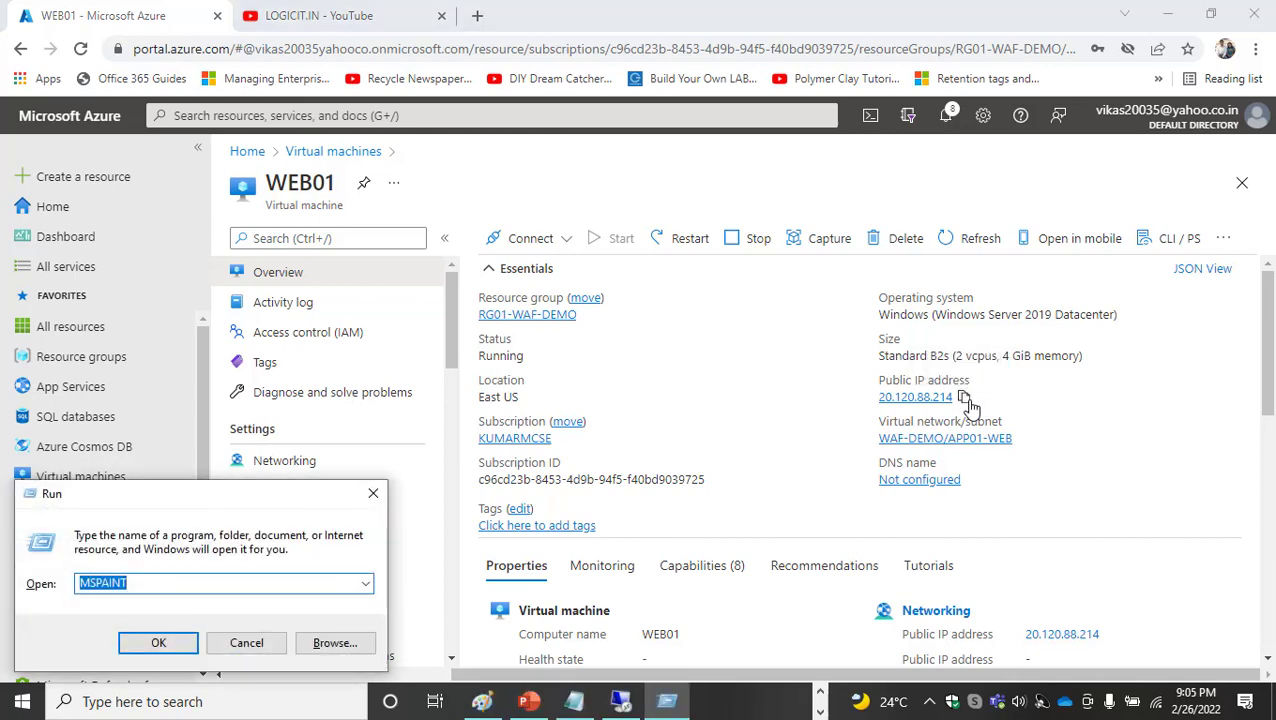
text(MSTSC)
key(Return)
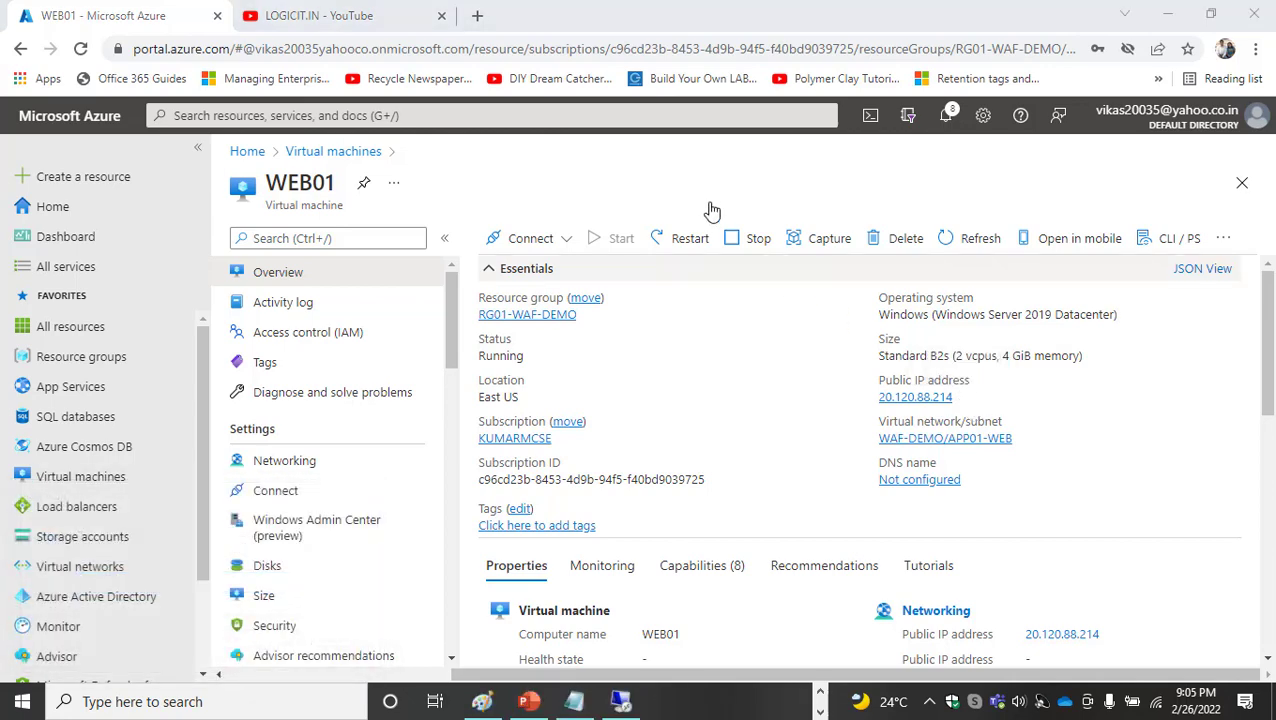
key(ctrl+v)
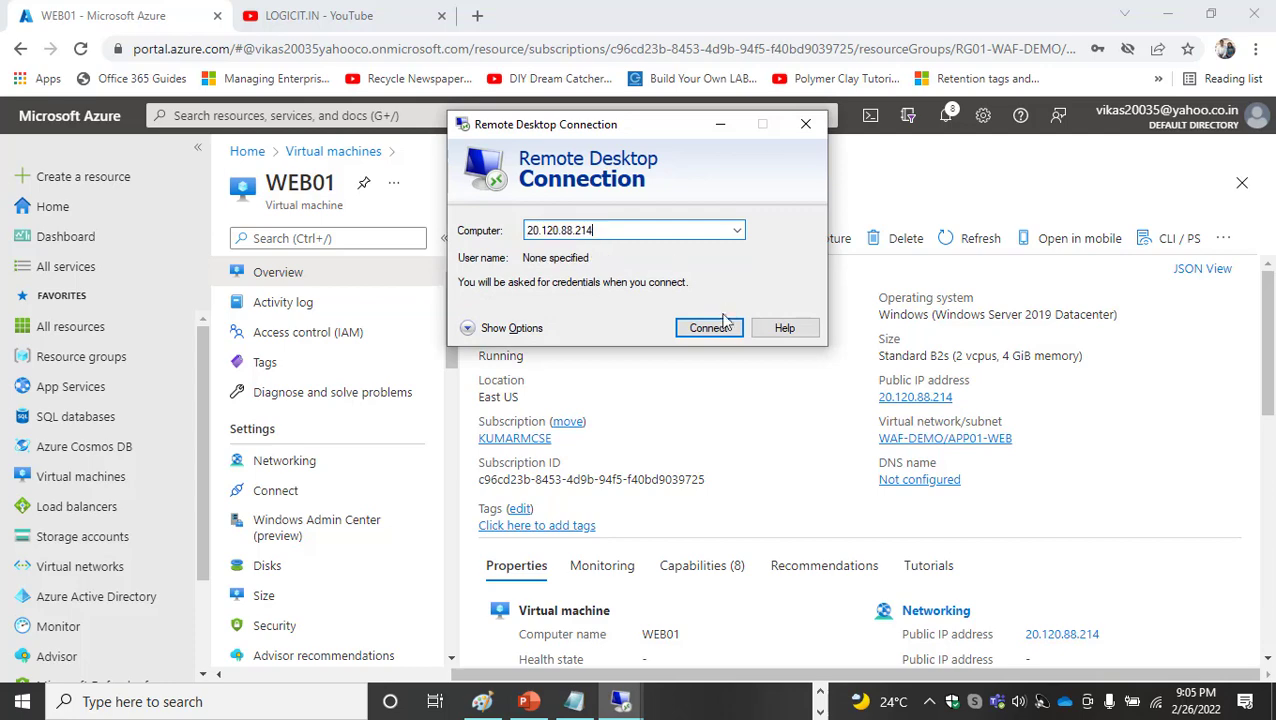
click(708, 328)
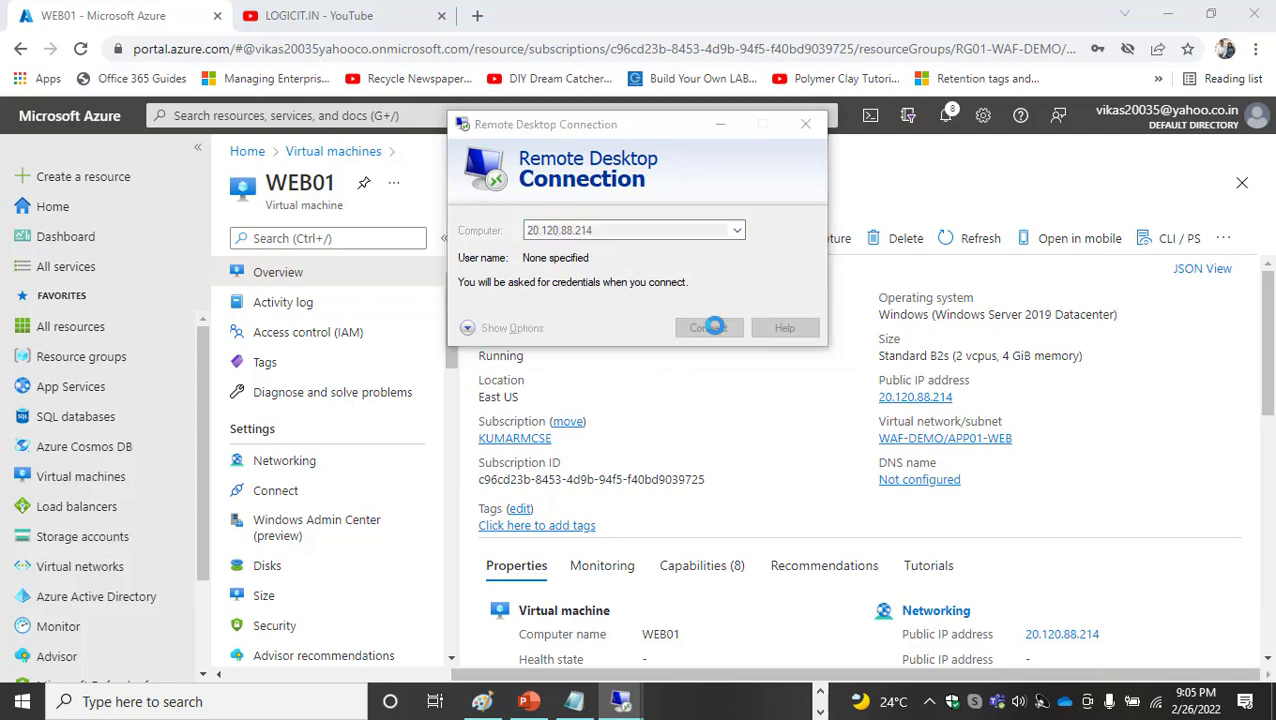
click(766, 331)
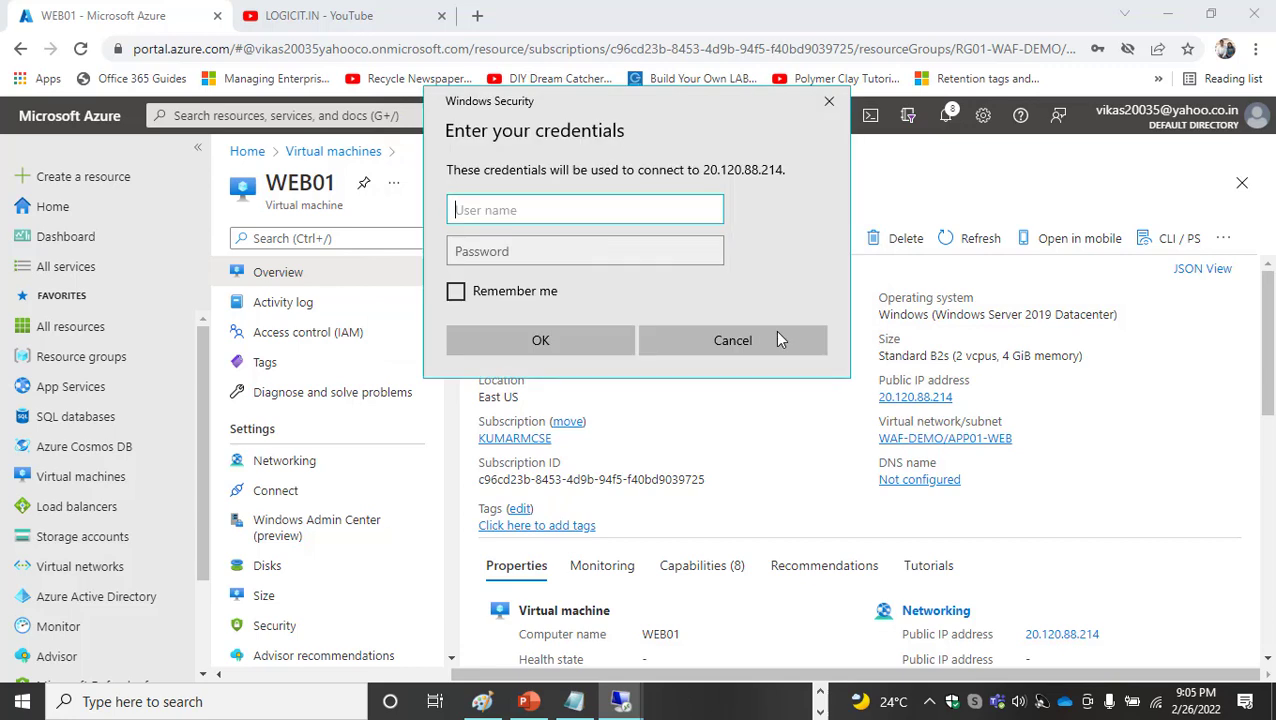
Sign in to WEB01 with the administrator user name and account password, and accept the untrusted certificate
text(kumar)
key(Tab)
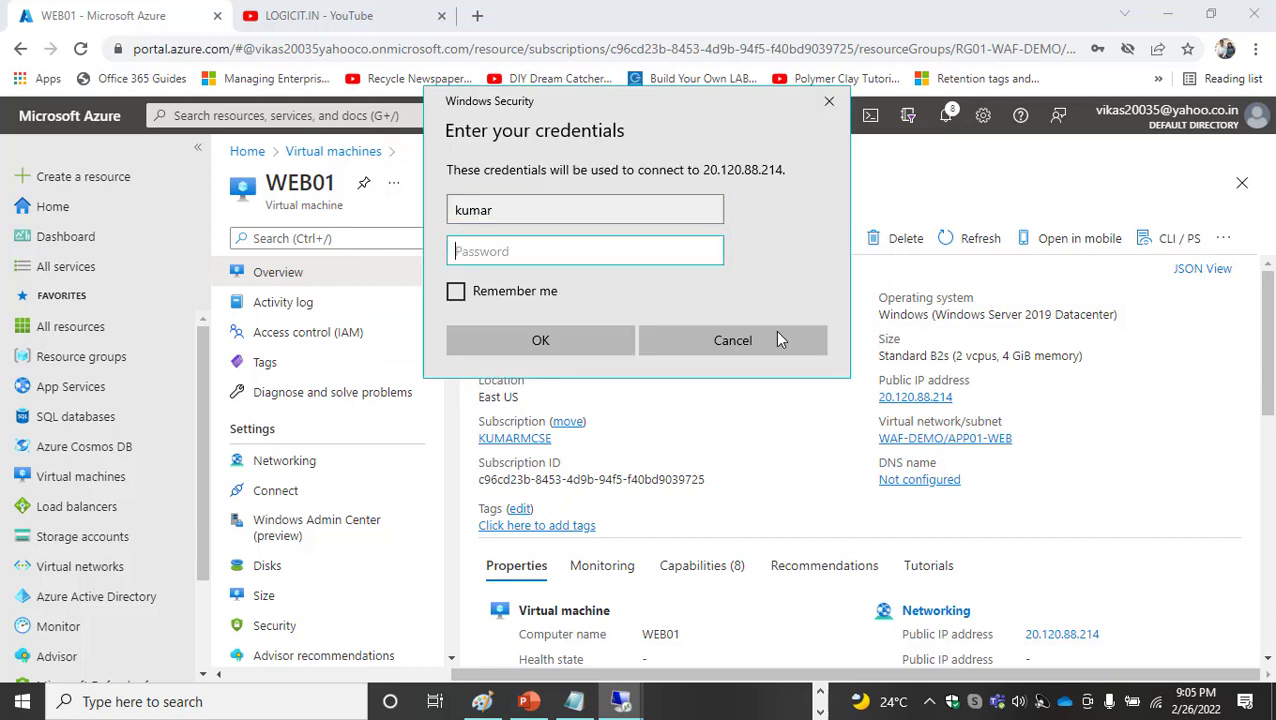
text(••)
key(Caps_Lock)
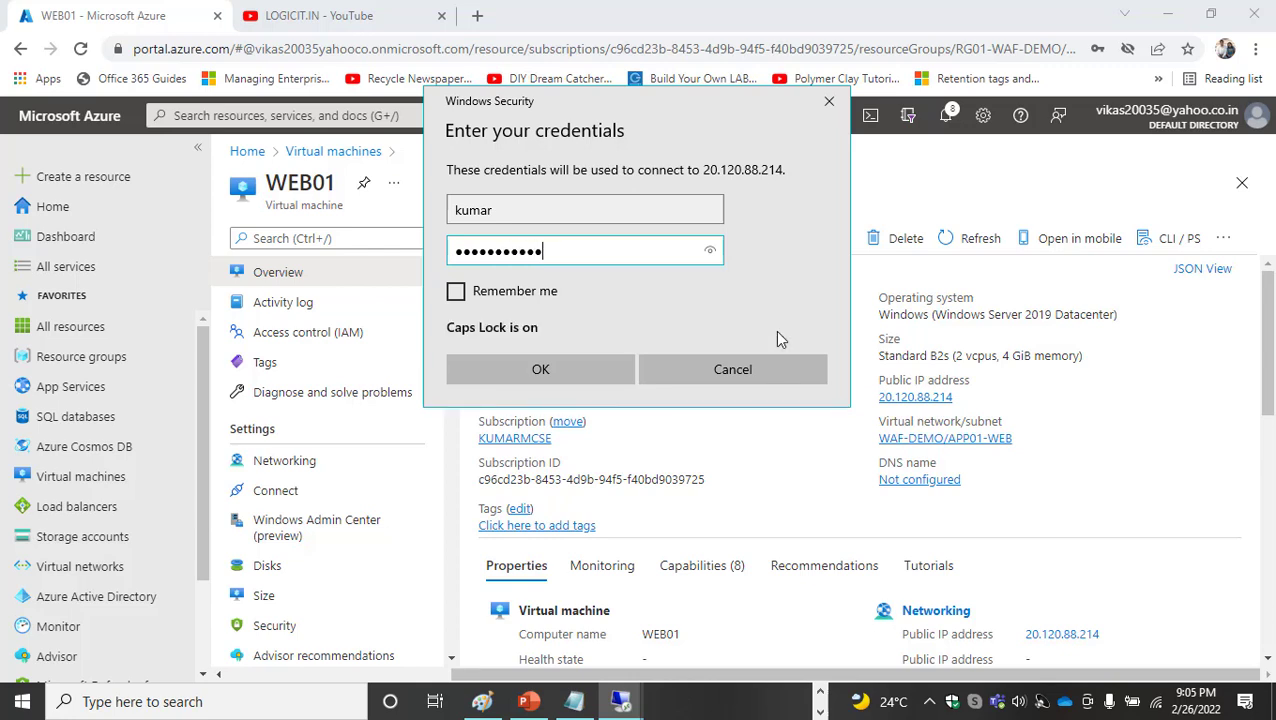
click(561, 371)
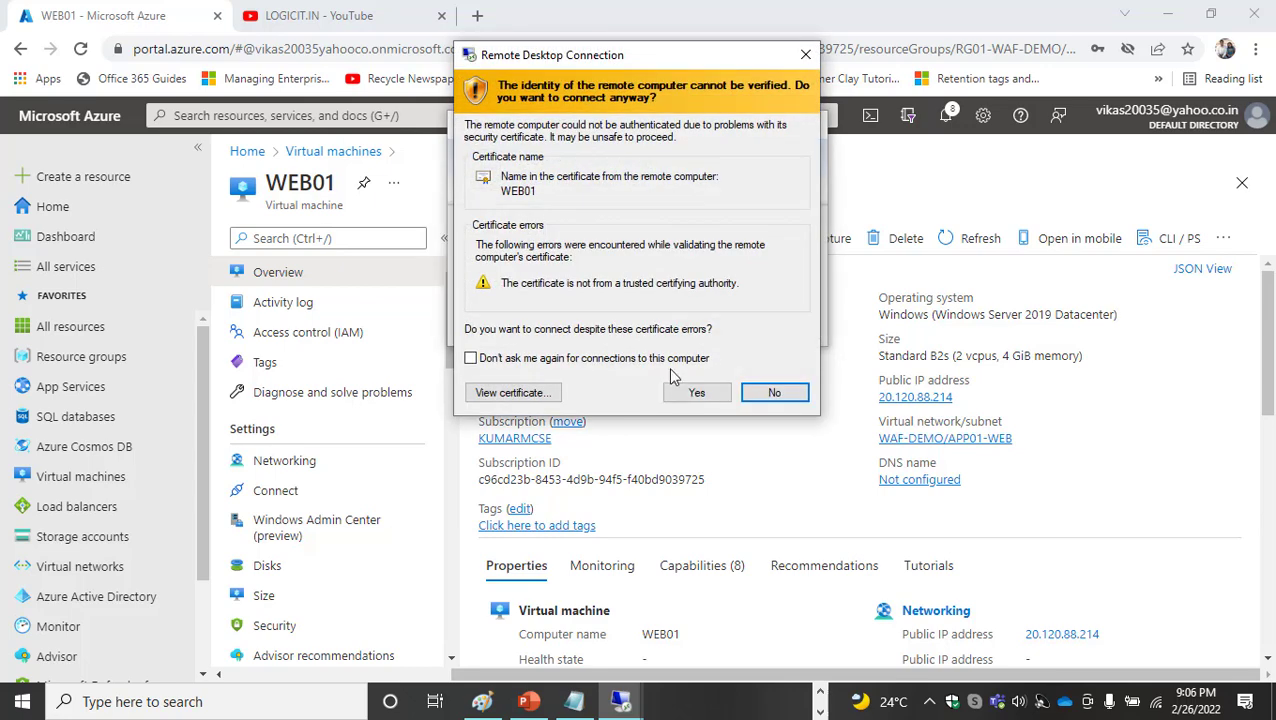
click(683, 391)
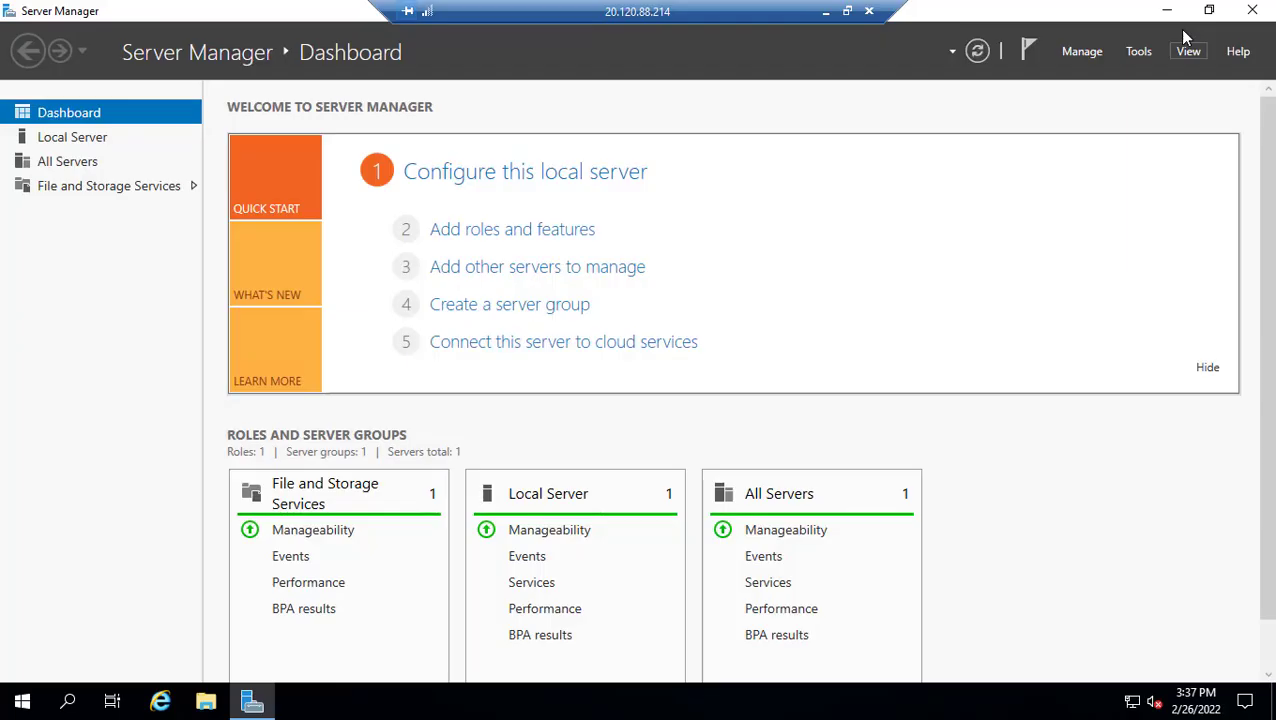
Start adding roles on WEB01 with a role-based installation and select Web Server (IIS) including its management tools
click(492, 237)
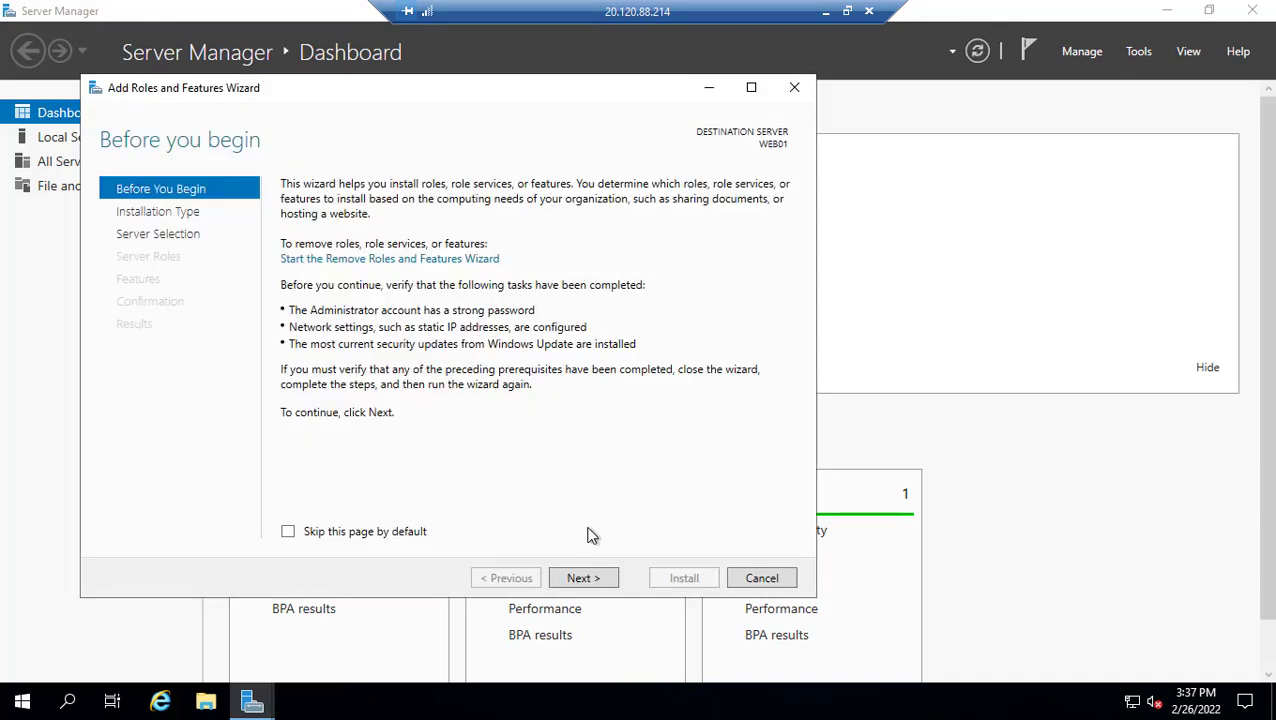
click(584, 579)
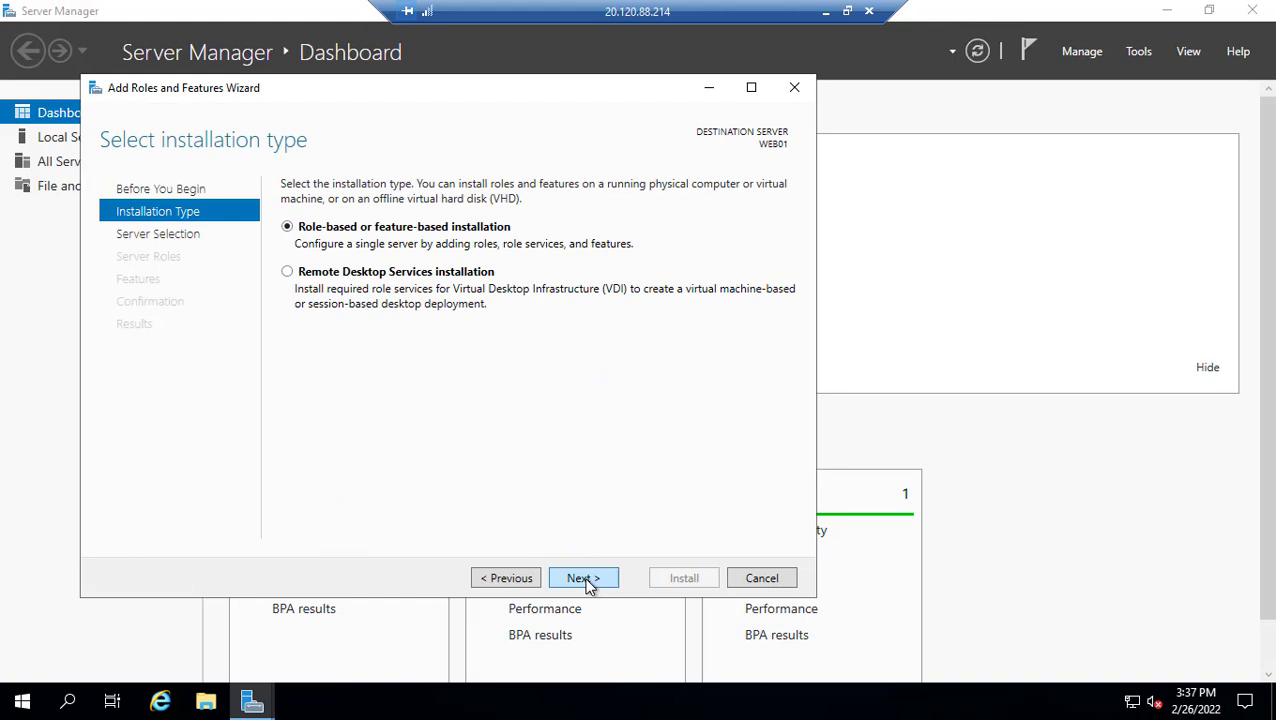
click(586, 580)
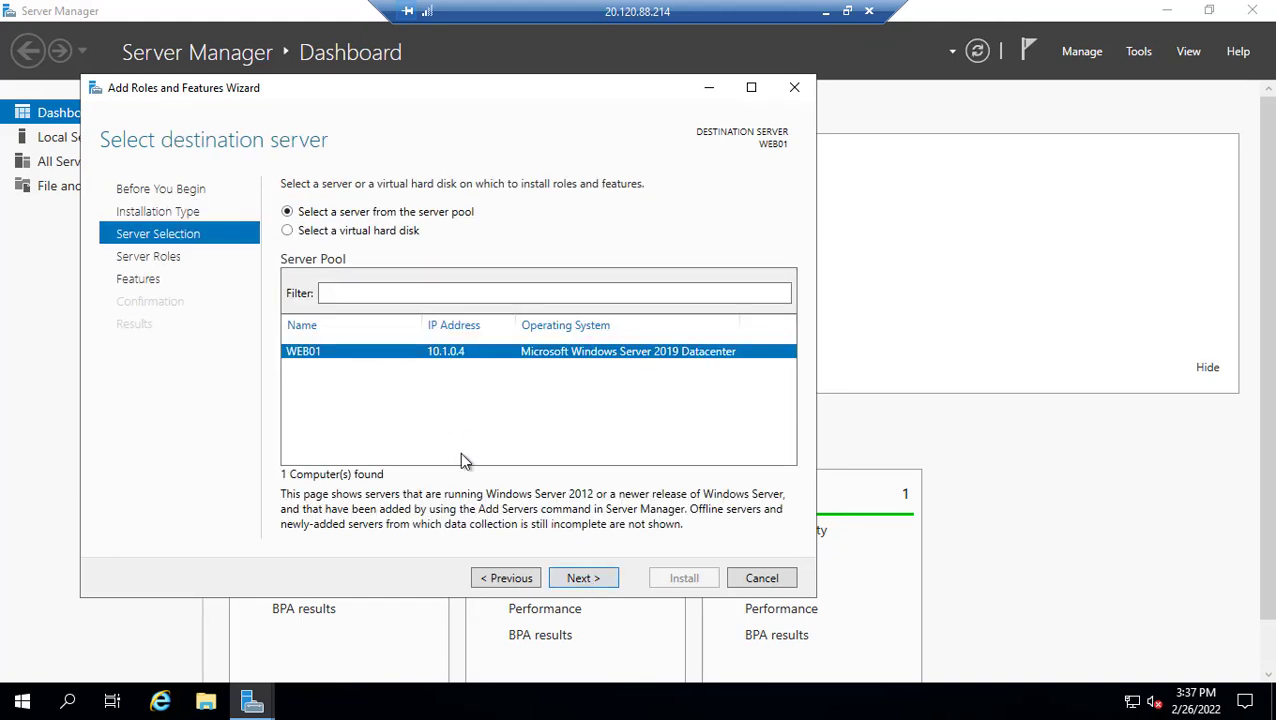
click(575, 580)
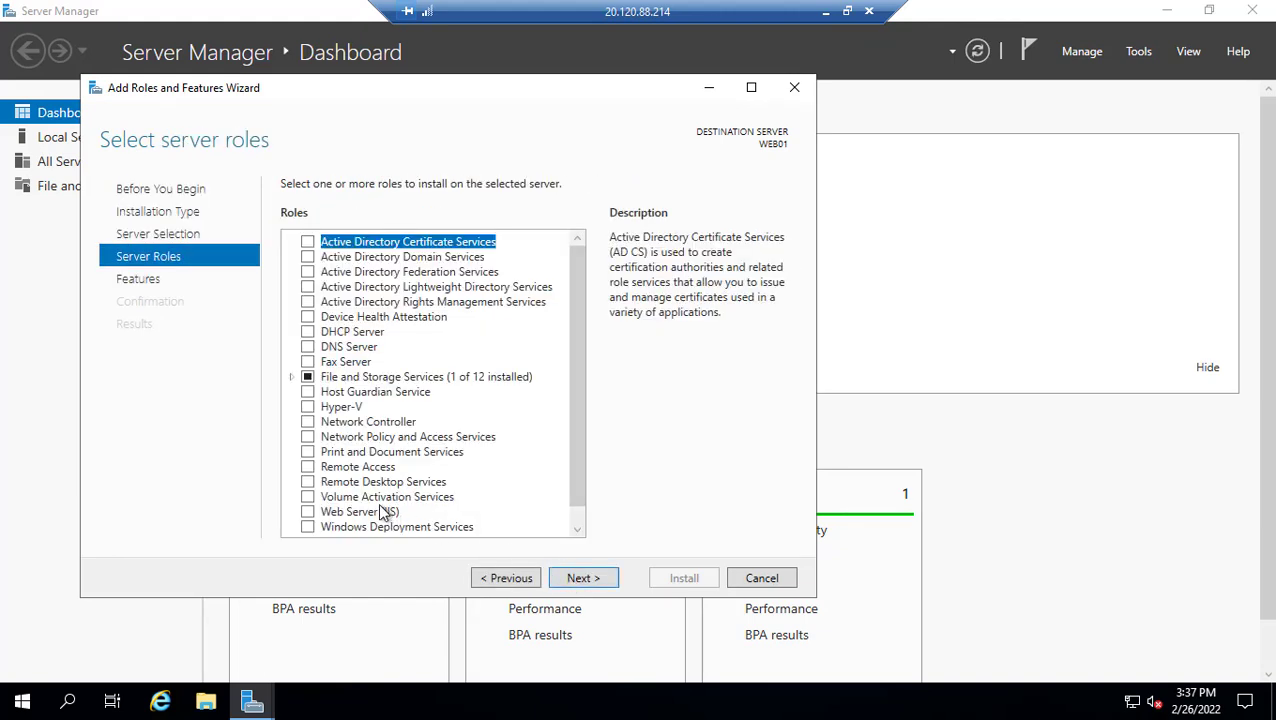
click(308, 513)
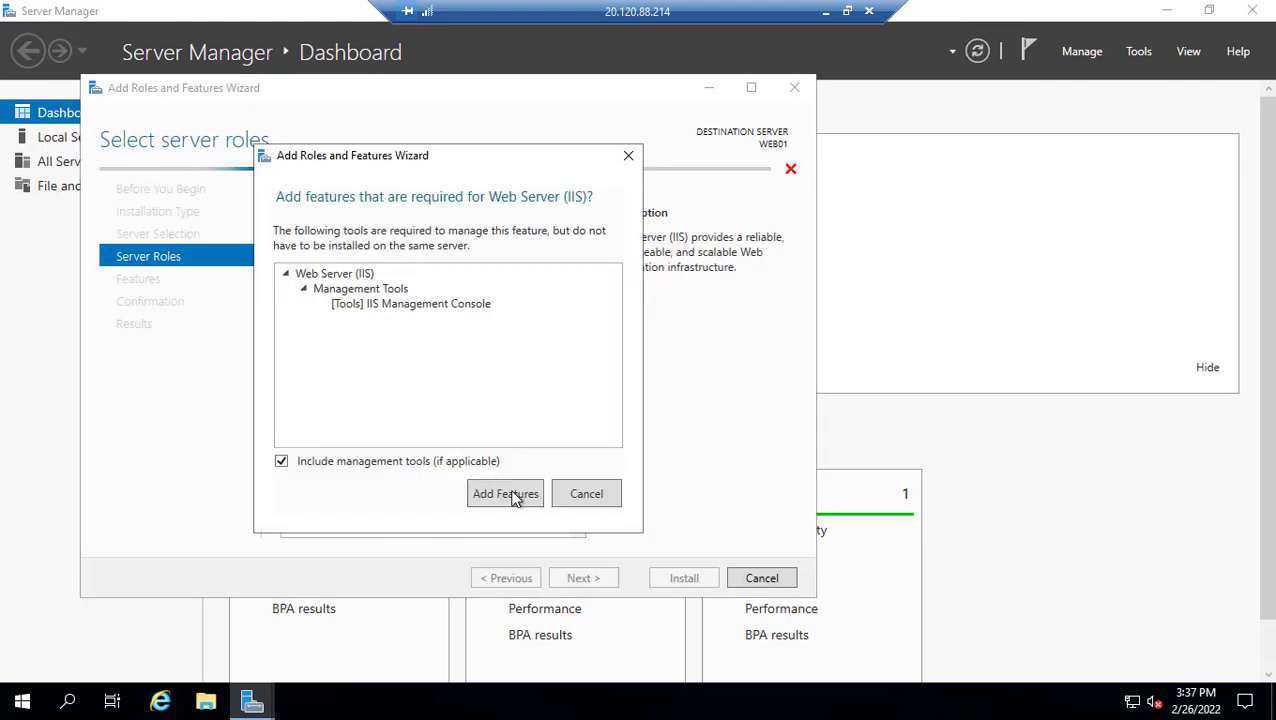
click(505, 493)
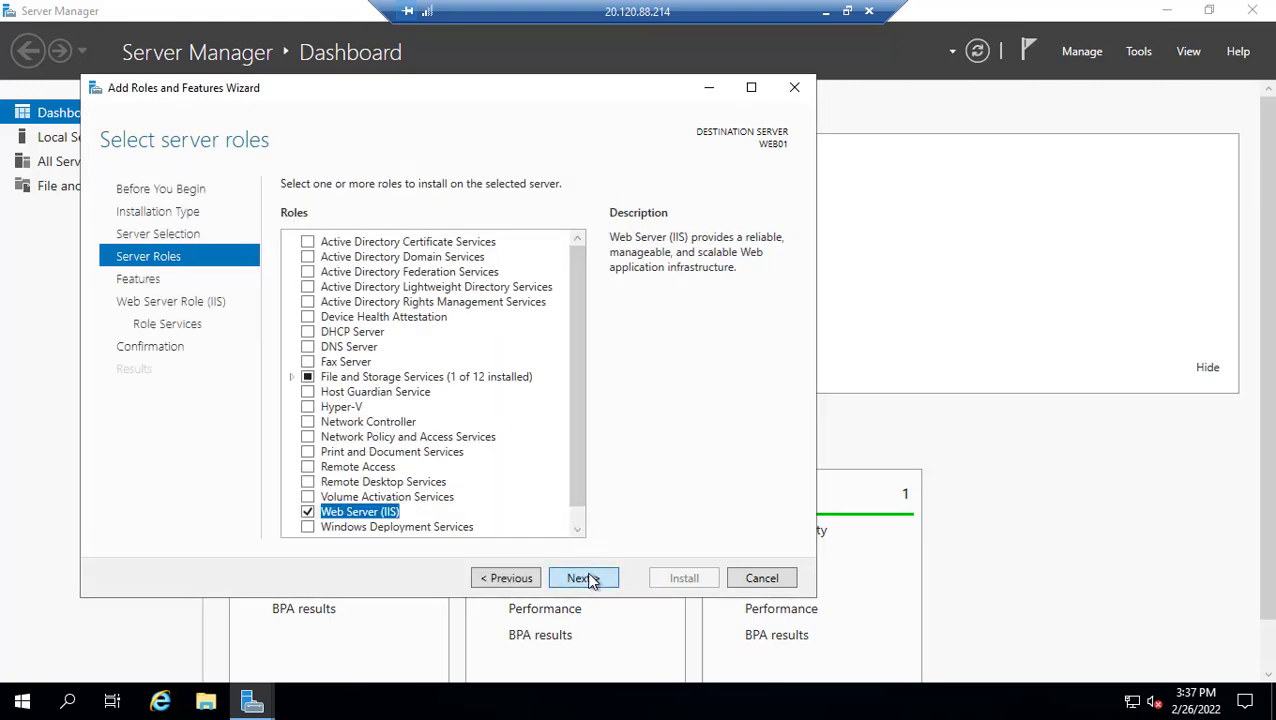
Accept the default features and IIS role services and start the installation on WEB01
click(589, 580)
click(595, 582)
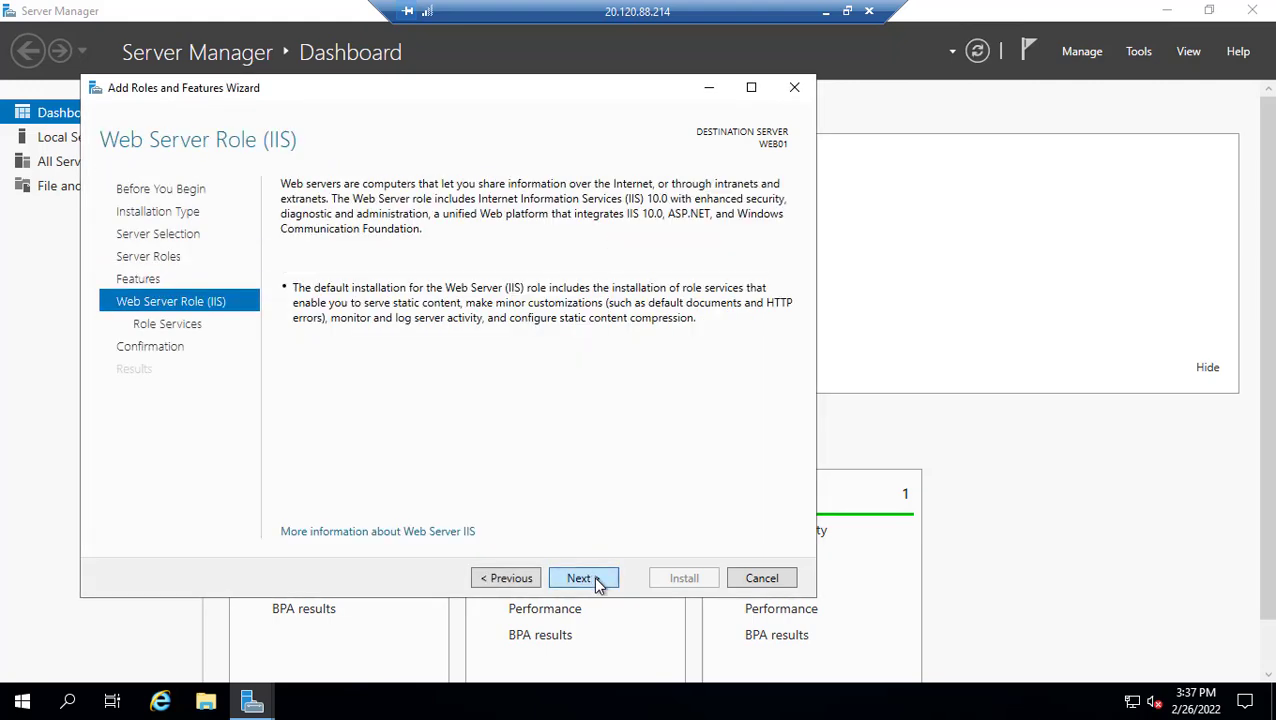
click(596, 582)
click(604, 581)
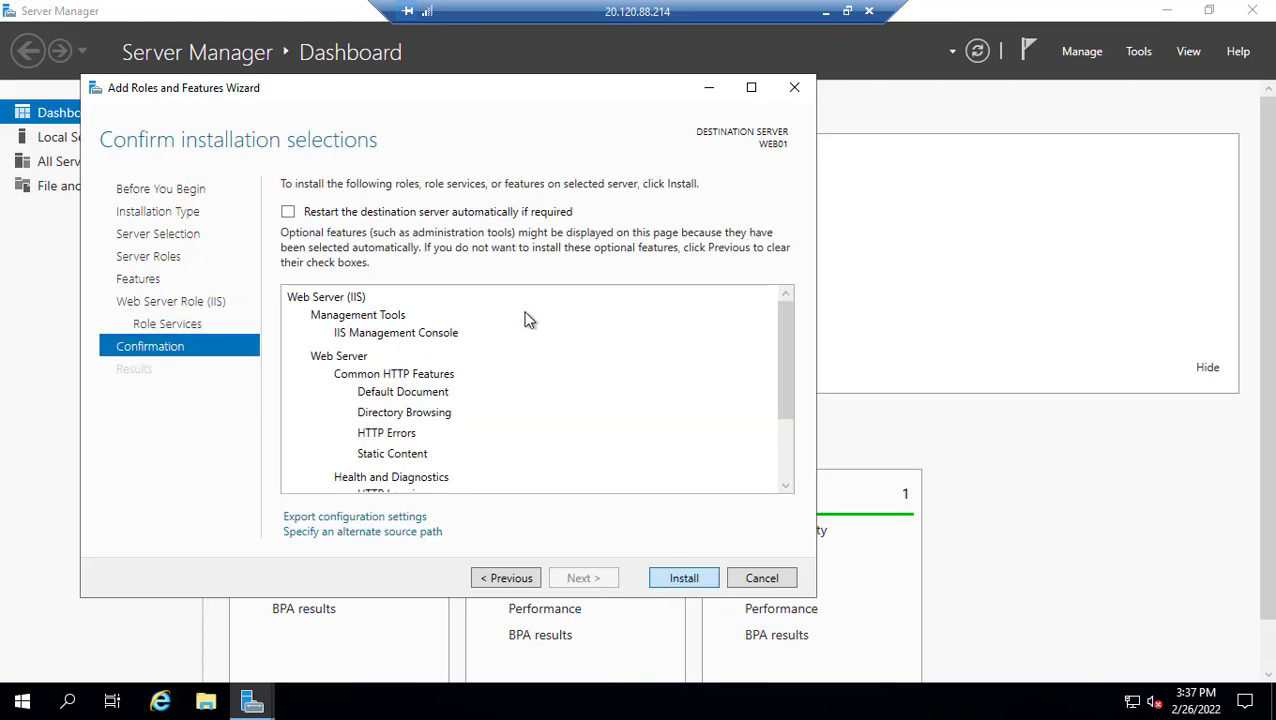
key(Return)
drag(499, 95, 576, 13)
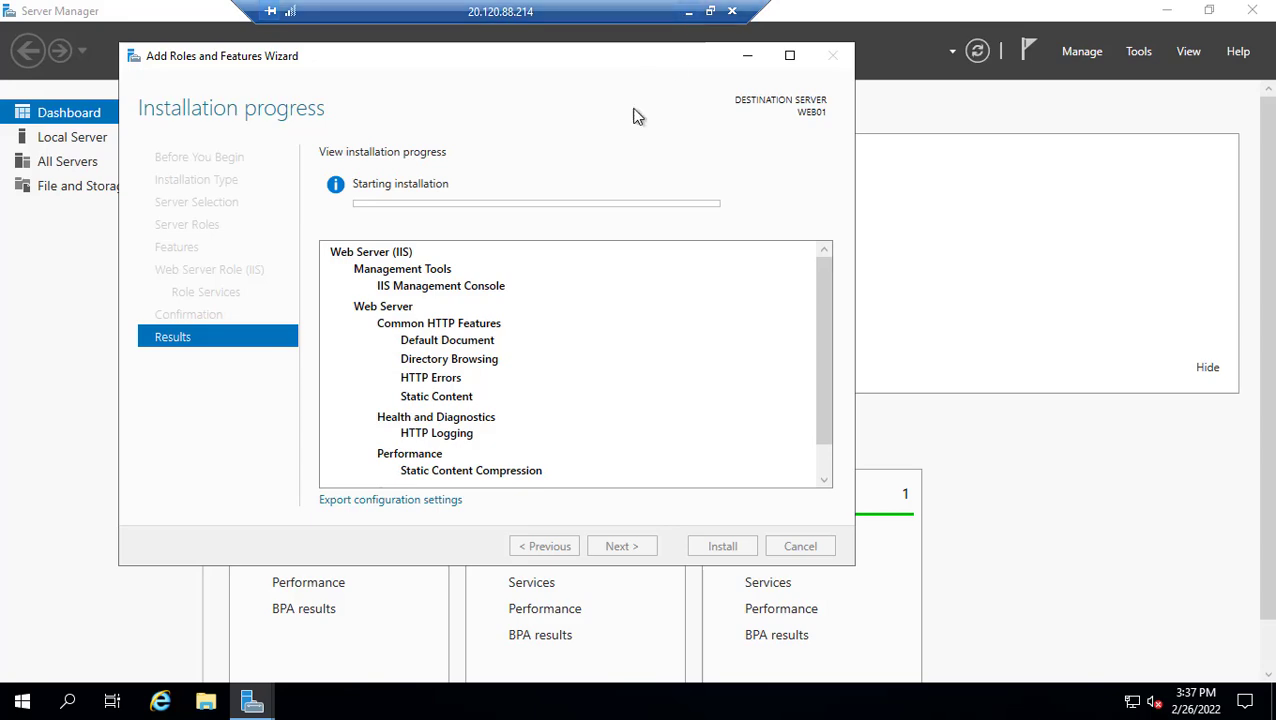
Switch back to the Azure portal, open the WEB02 virtual machine and copy its public IP address
click(688, 11)
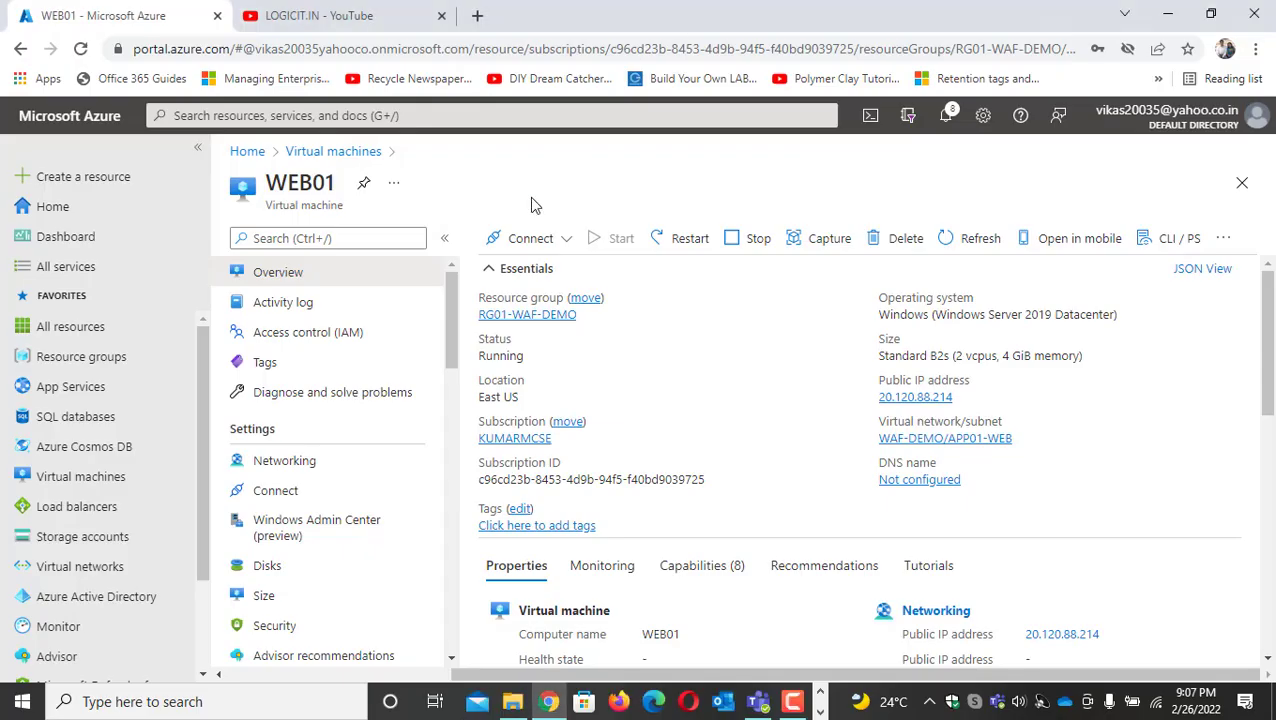
click(352, 156)
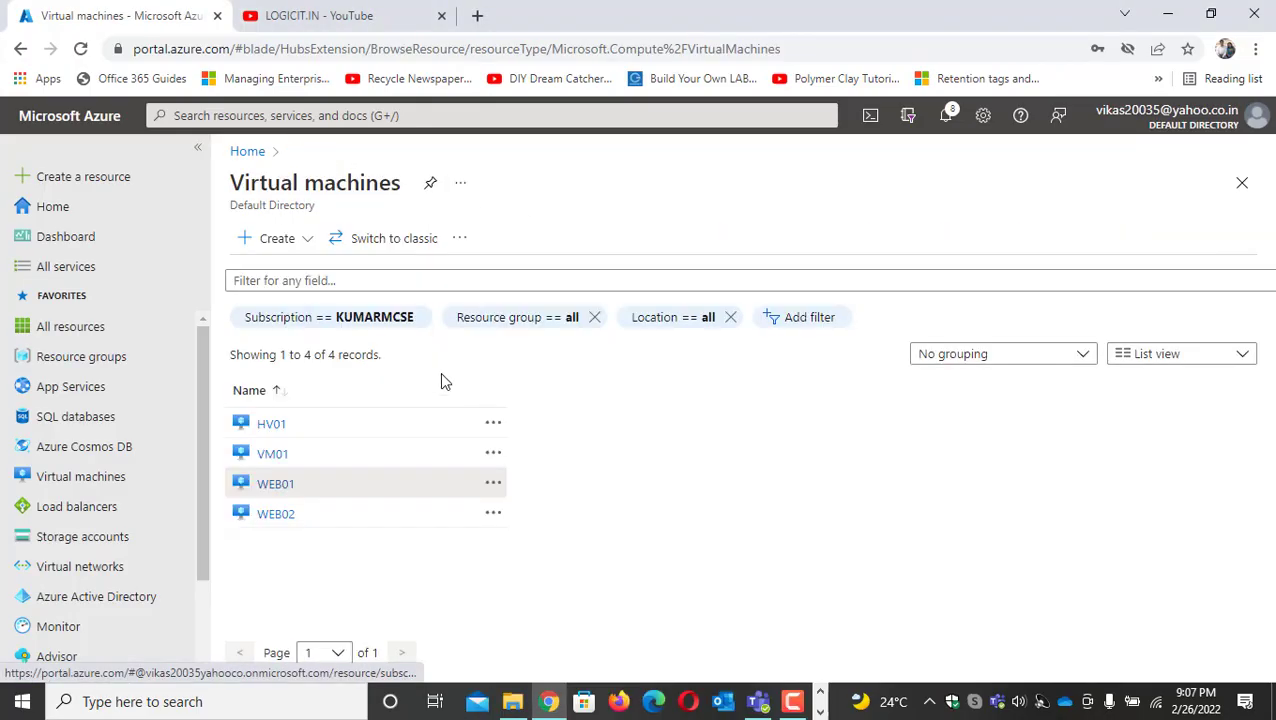
click(300, 481)
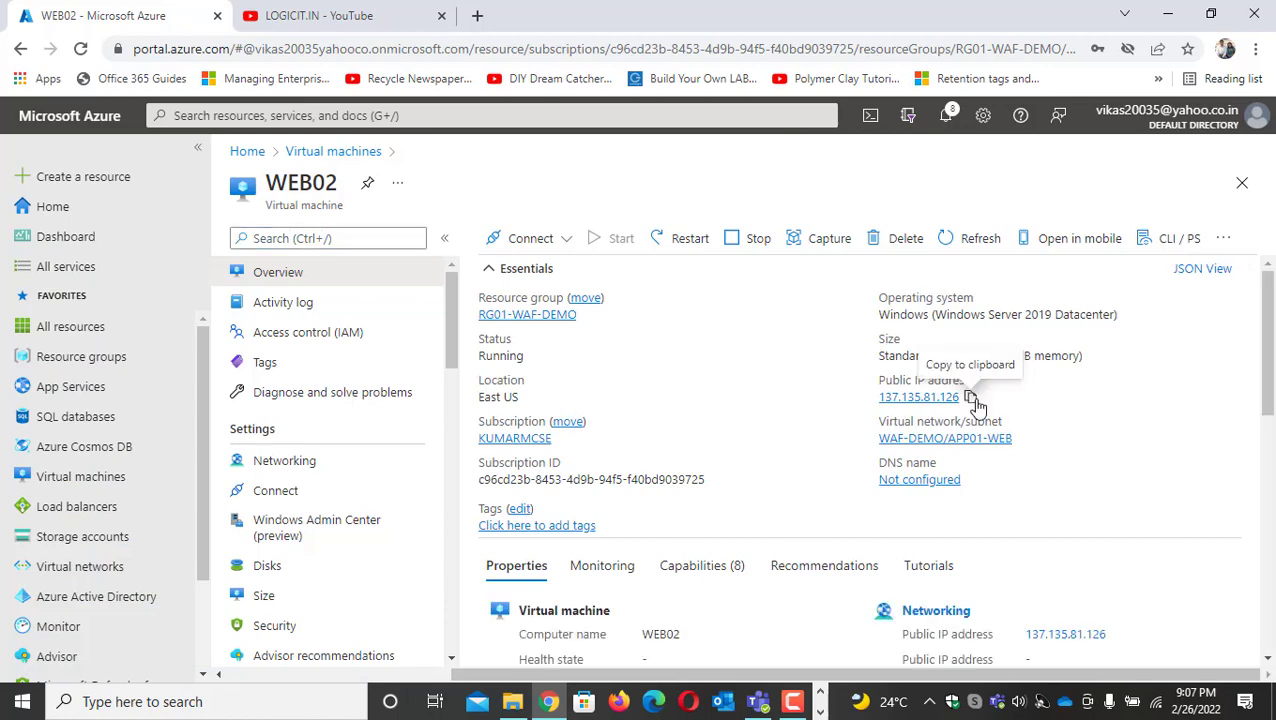
click(971, 398)
Launch another Remote Desktop Connection and start connecting to WEB02 at 137.135.81.126
key(super+r)
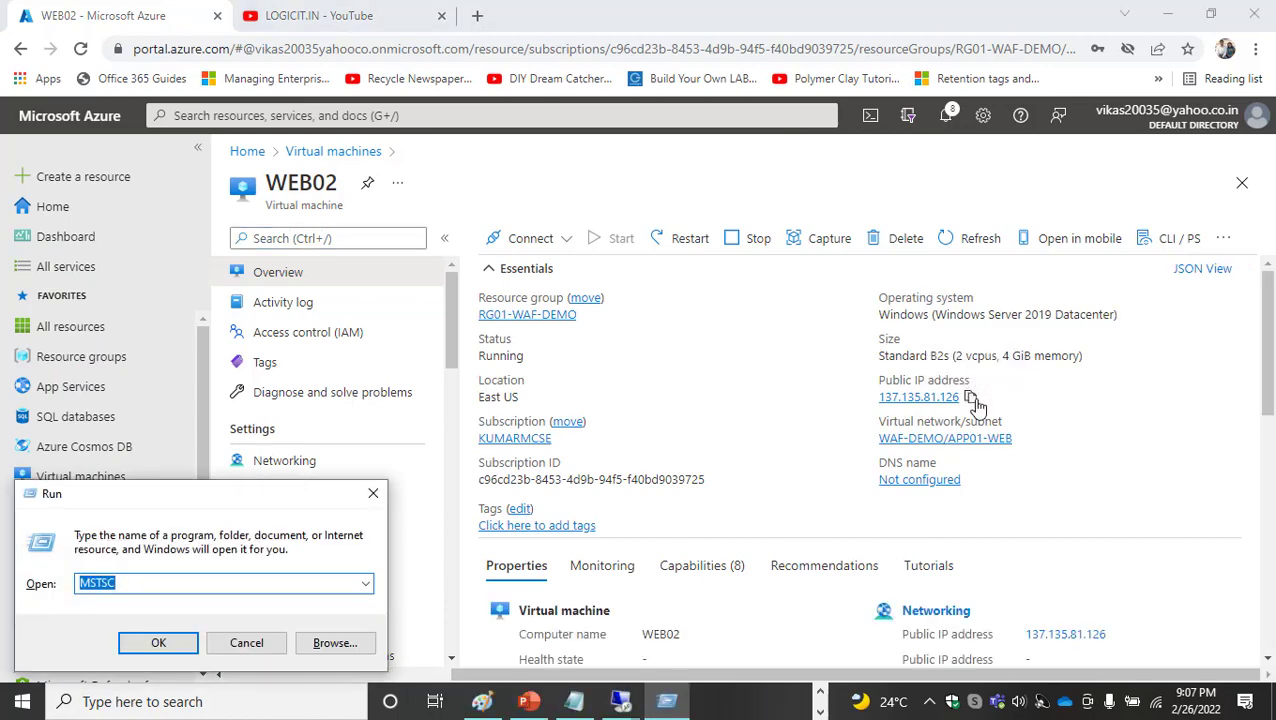
key(Return)
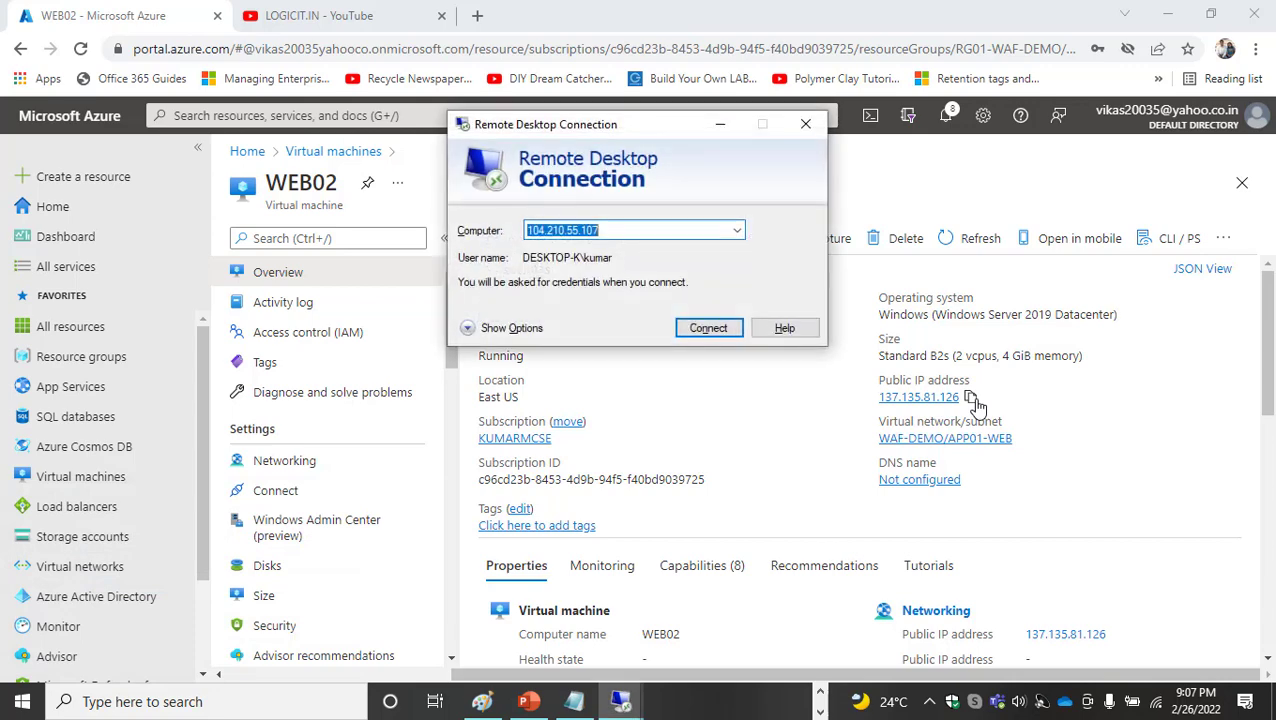
key(ctrl+v)
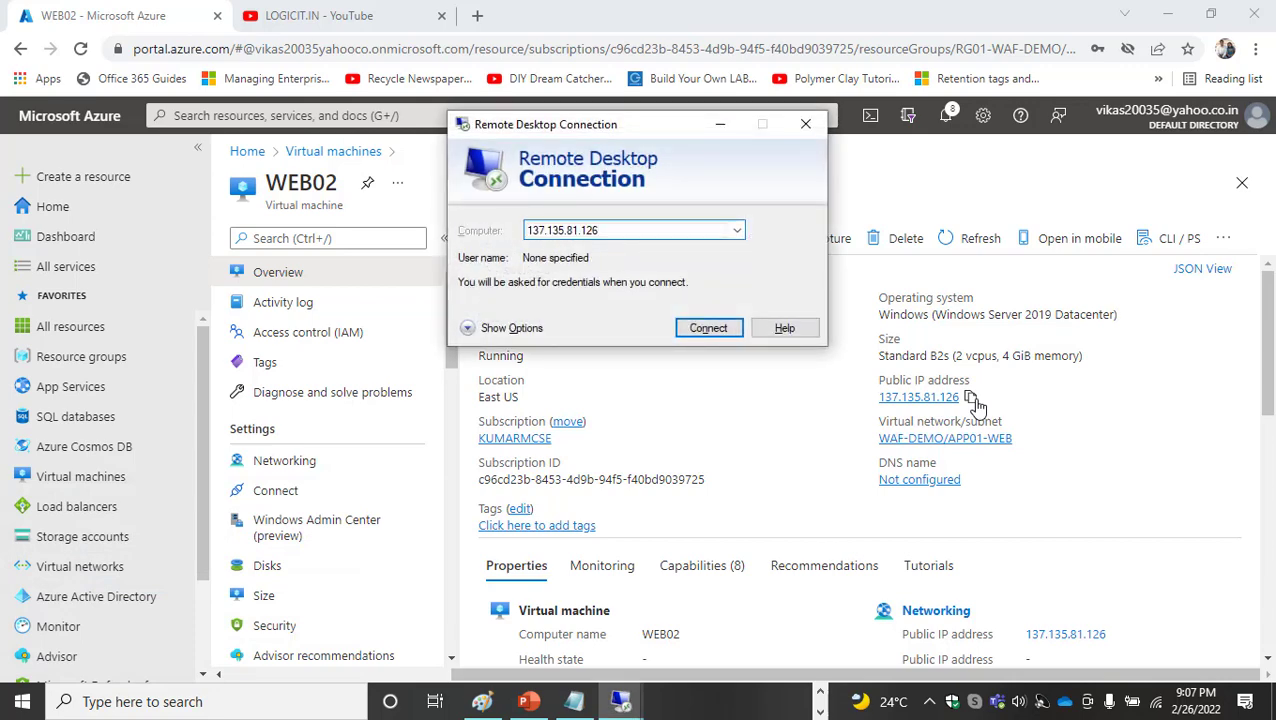
click(733, 333)
click(755, 328)
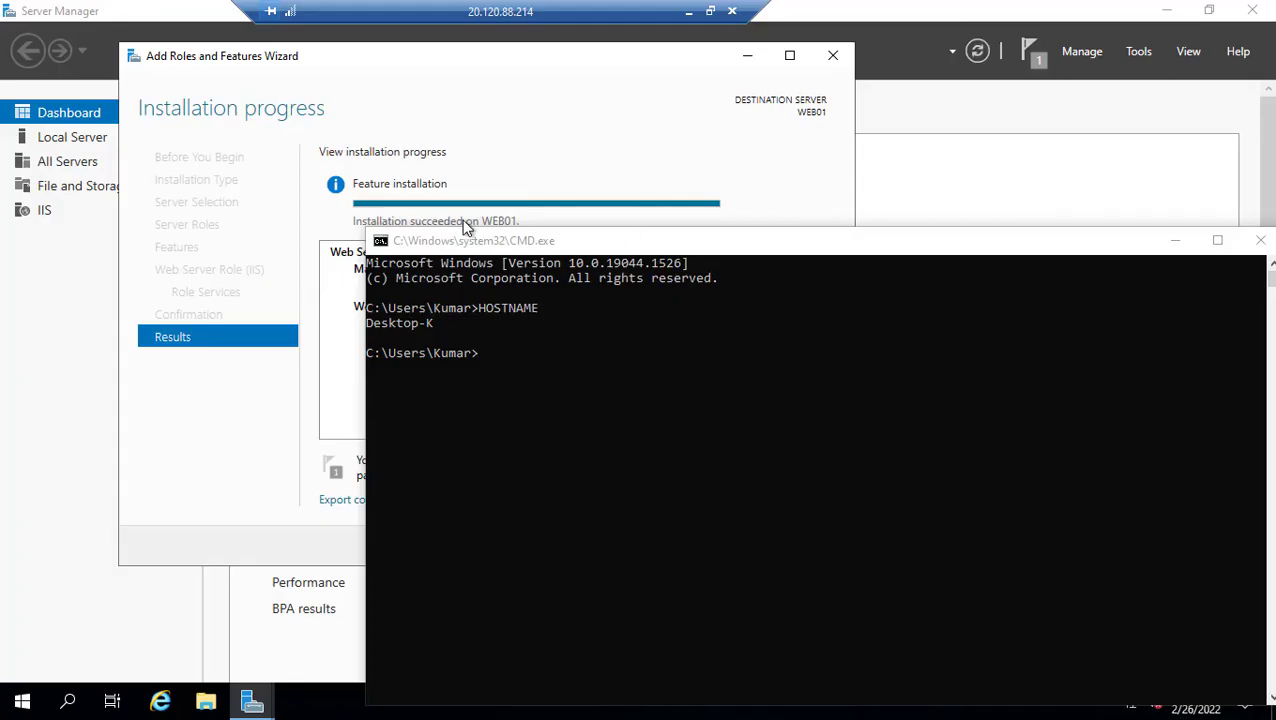
Clear the local Command Prompt away from the WEB01 session and take the remote desktop out of full screen
drag(949, 241, 694, 239)
click(920, 242)
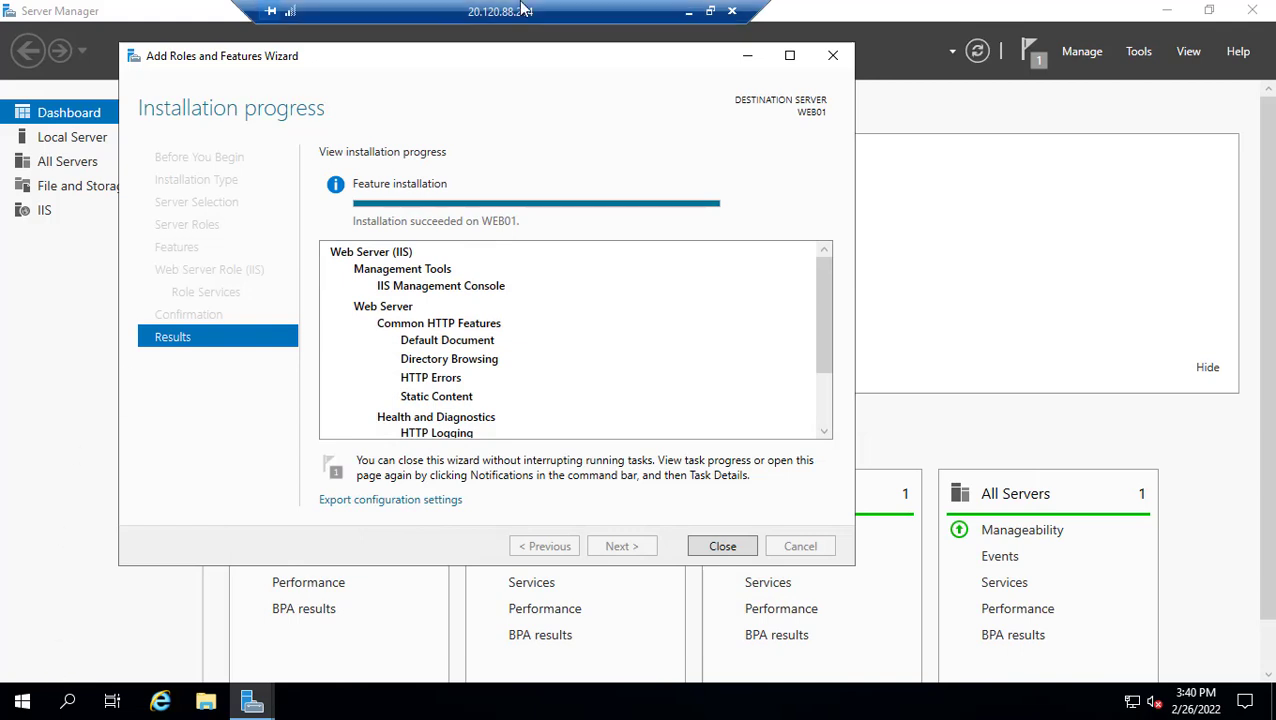
click(711, 12)
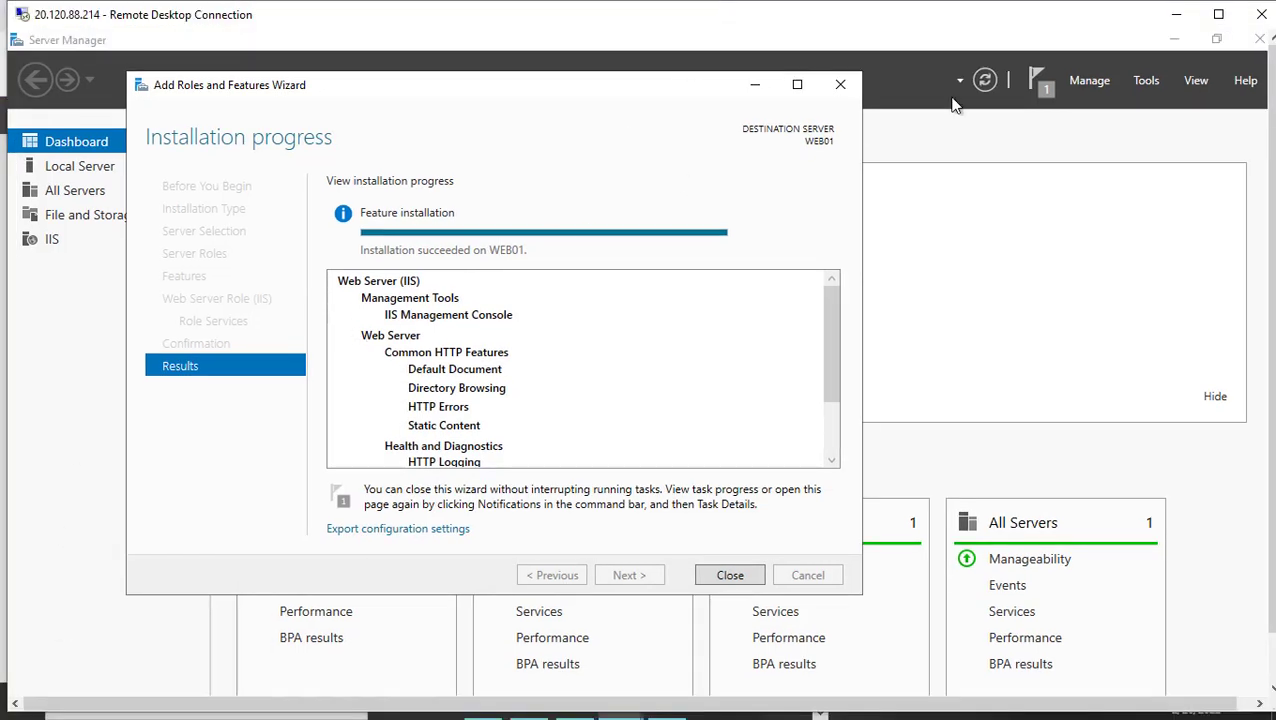
drag(1273, 270, 1273, 328)
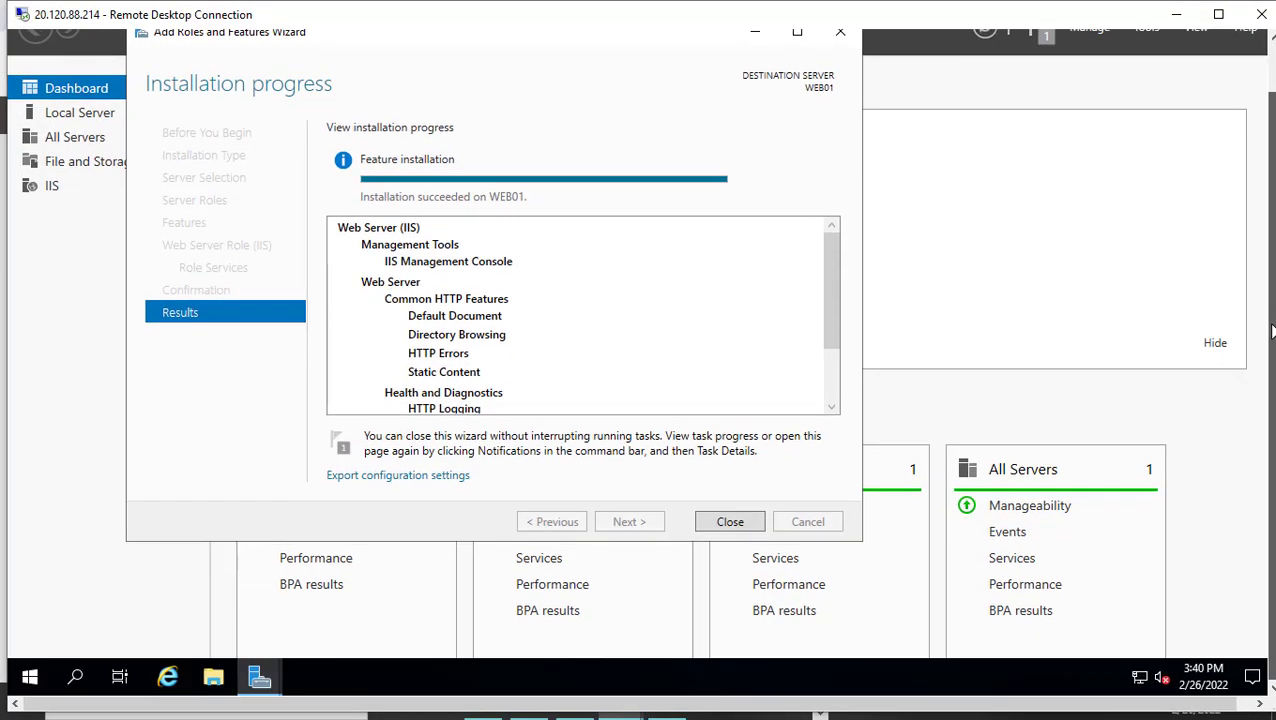
Launch Notepad on WEB01 through the Run dialog
right_click(40, 670)
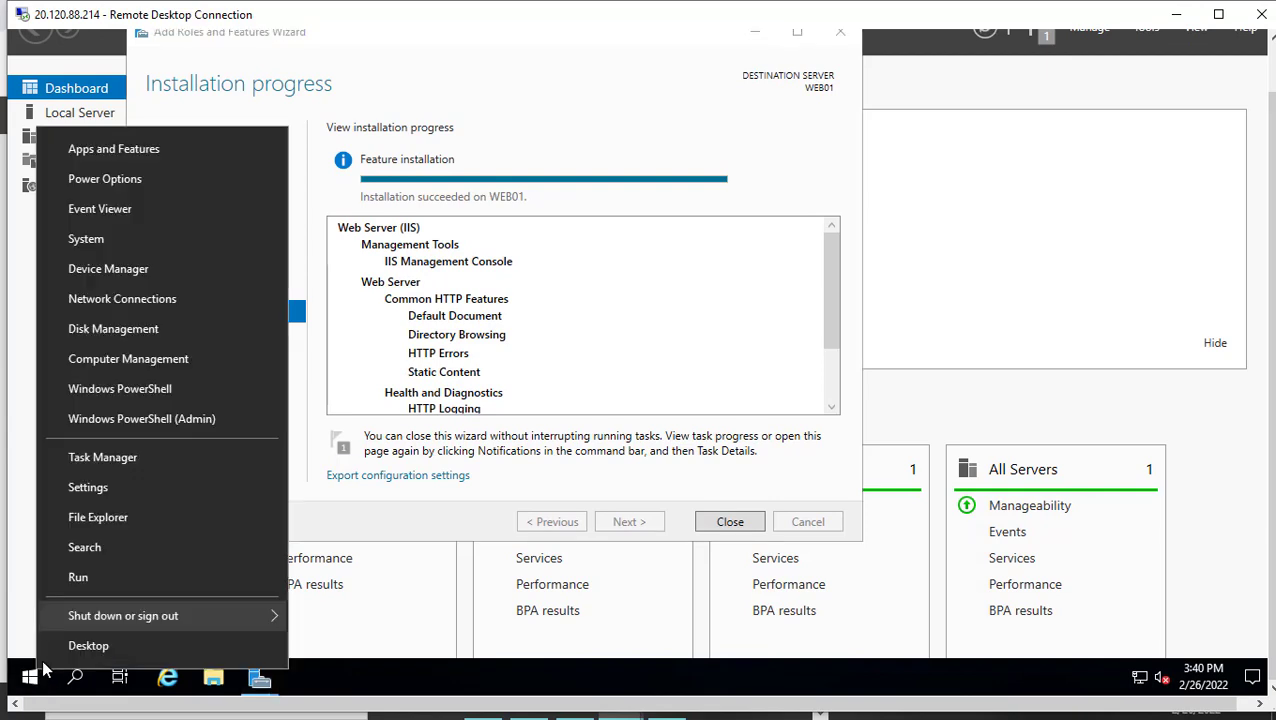
click(103, 573)
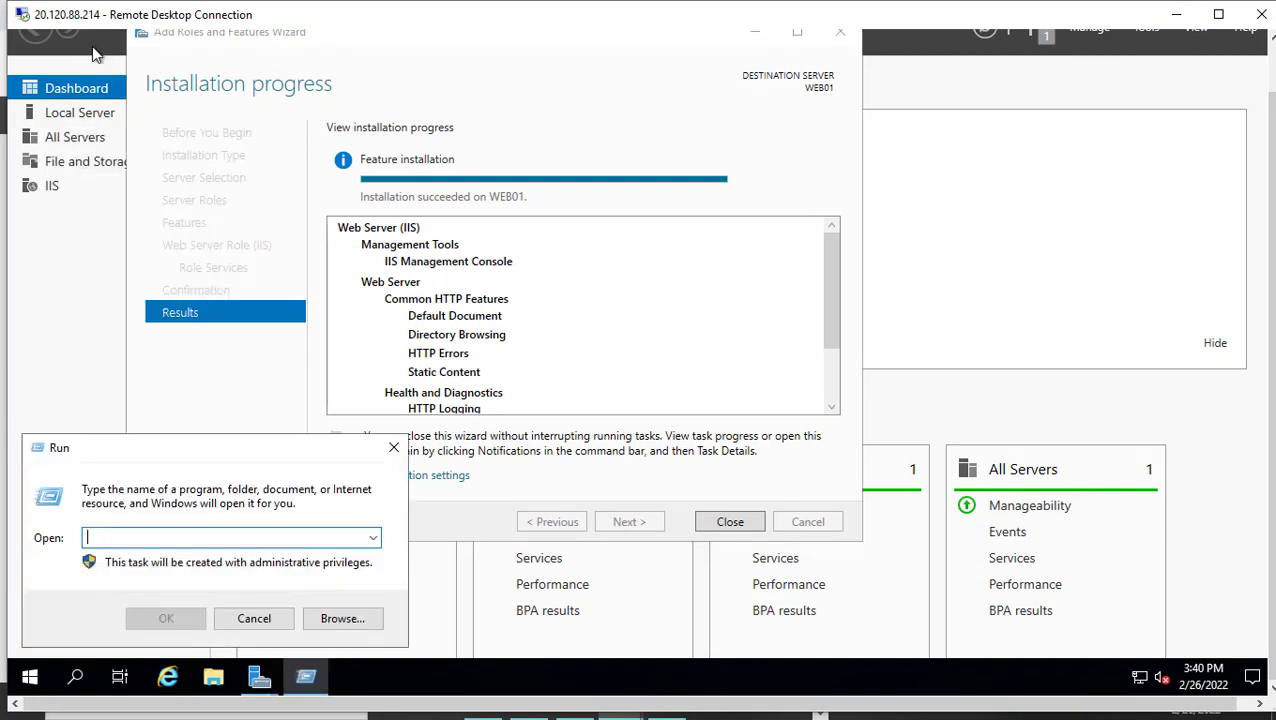
text(NOTEPAD)
key(Return)
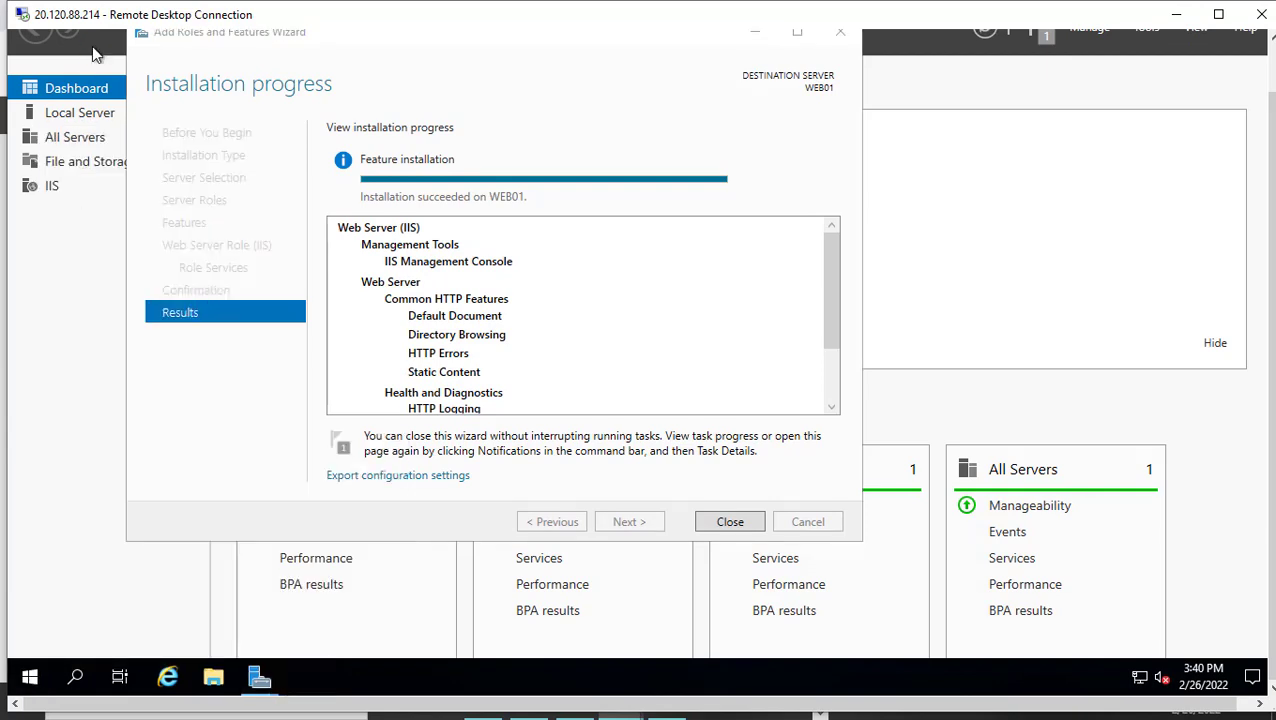
Write the line "Sample Application. WEB01" in the empty Notepad document
text(S)
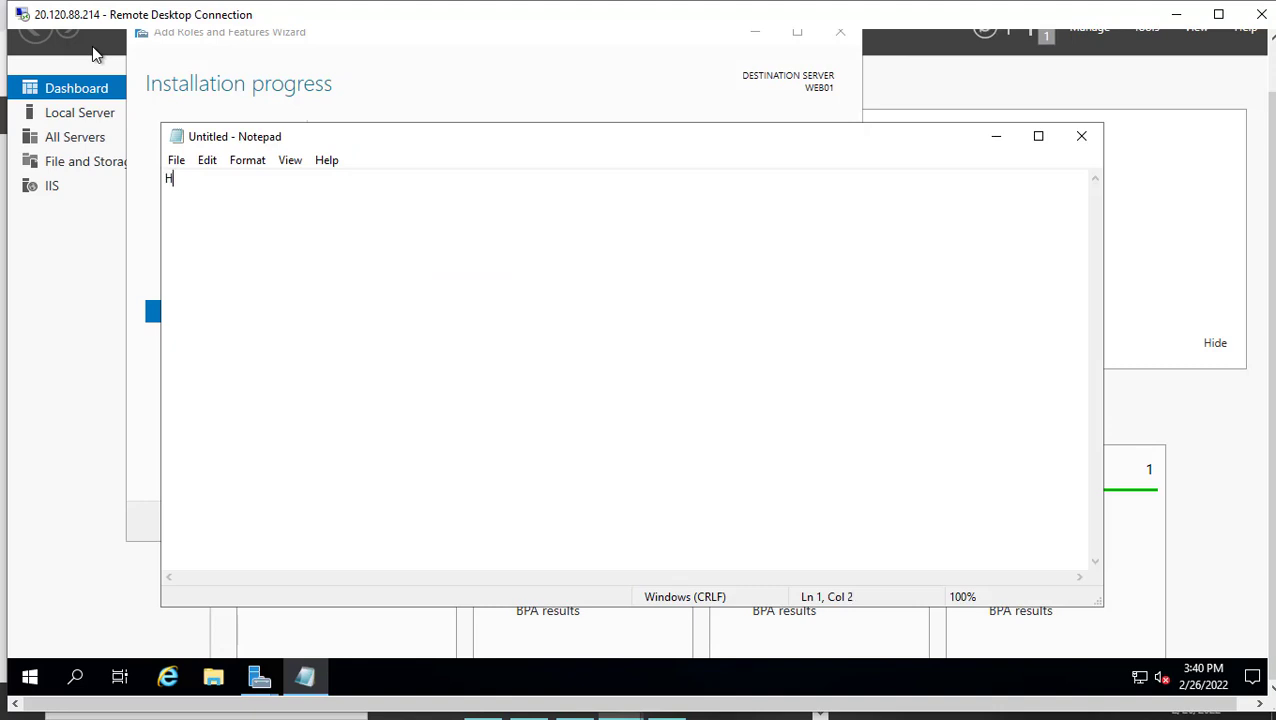
key(BackSpace)
text(Sample Appli)
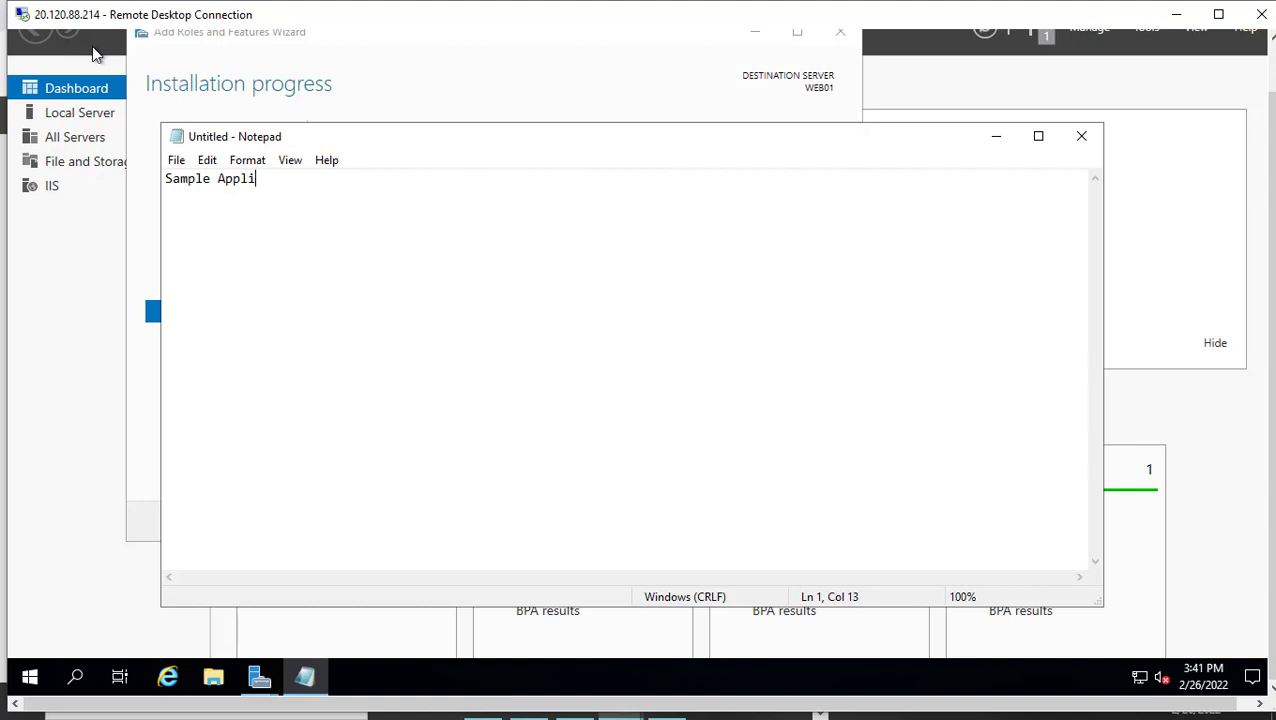
text(cation. WEB01)
click(177, 161)
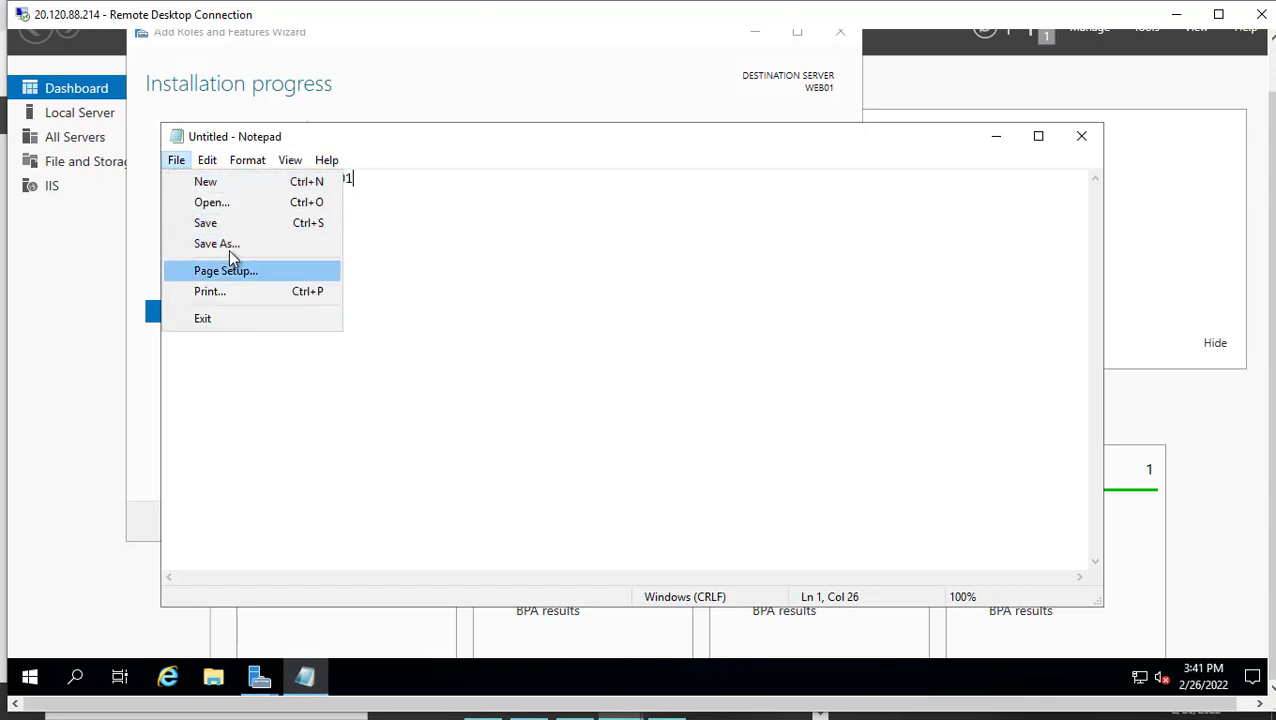
click(229, 246)
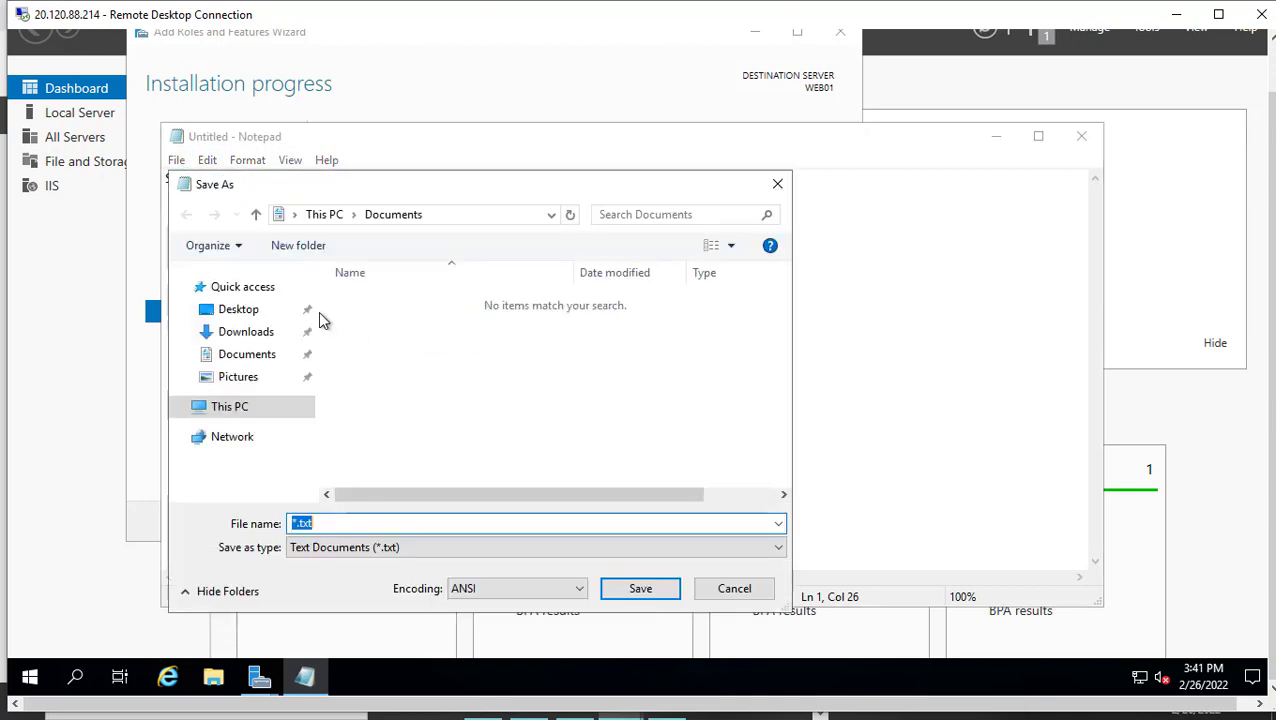
click(428, 547)
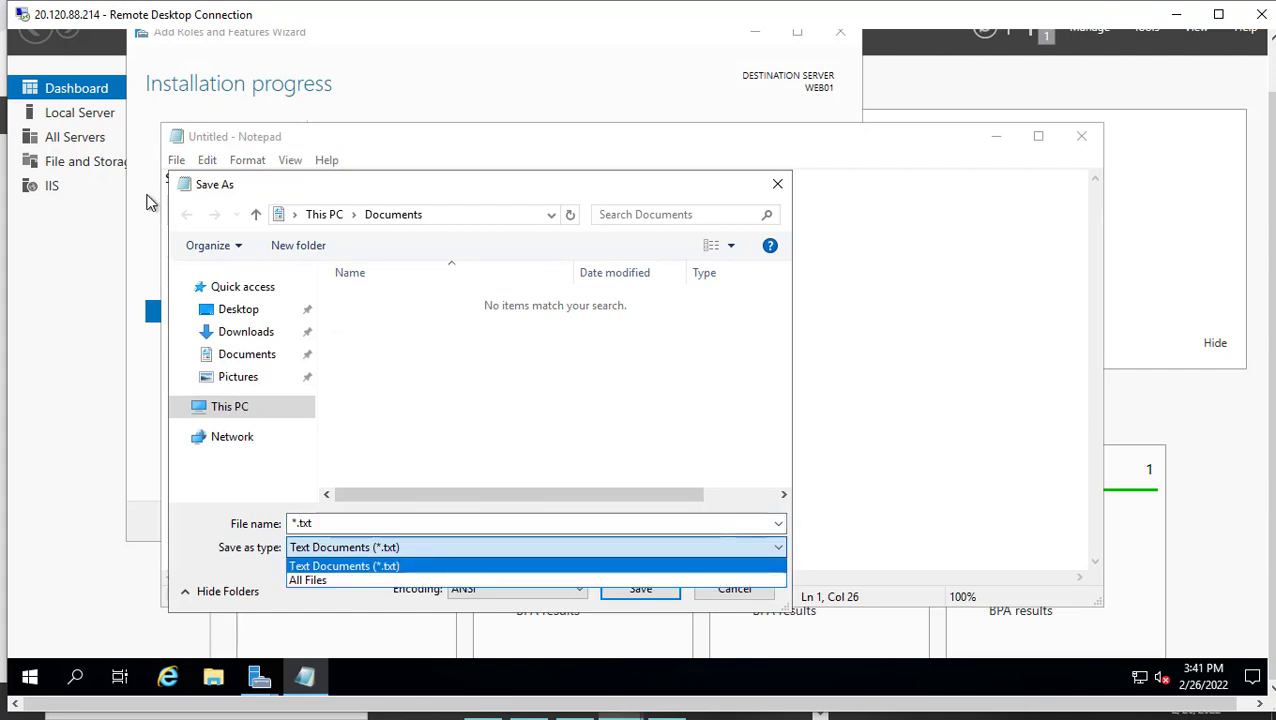
click(734, 589)
click(734, 589)
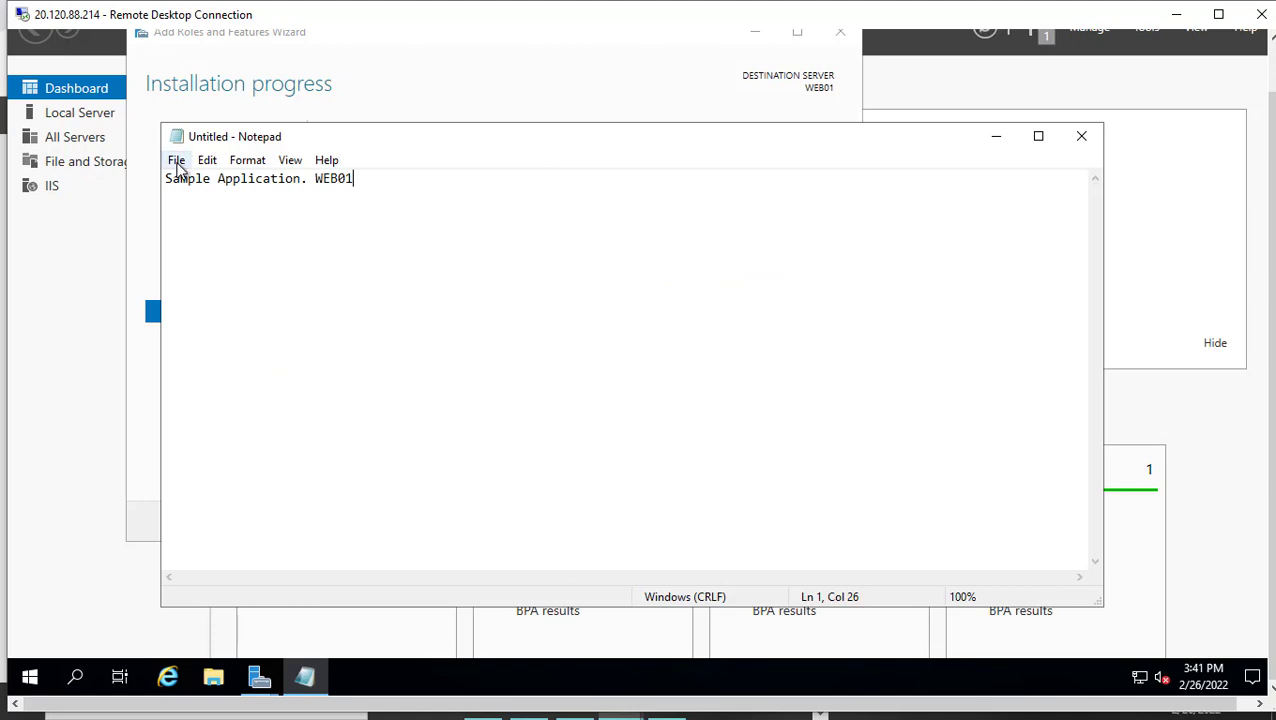
Begin saving the WEB01 Notepad document under a new name with the file type set to All Files
click(176, 161)
click(231, 247)
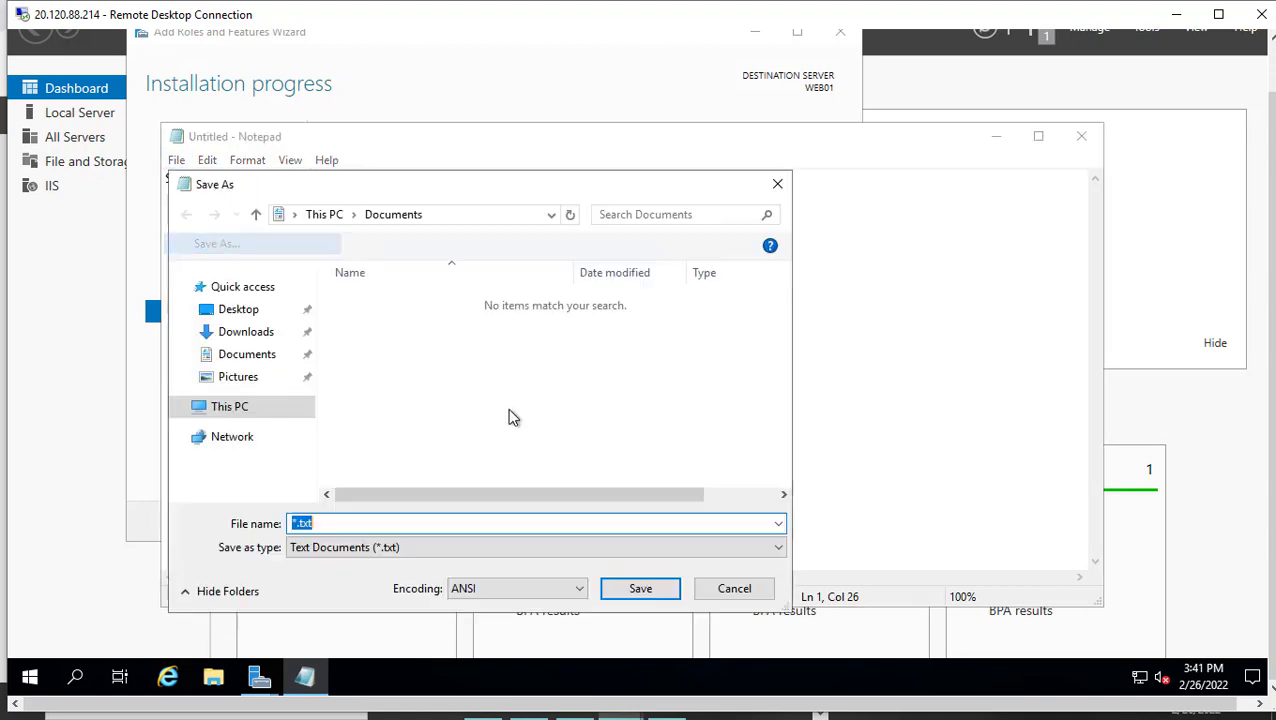
click(462, 548)
click(395, 580)
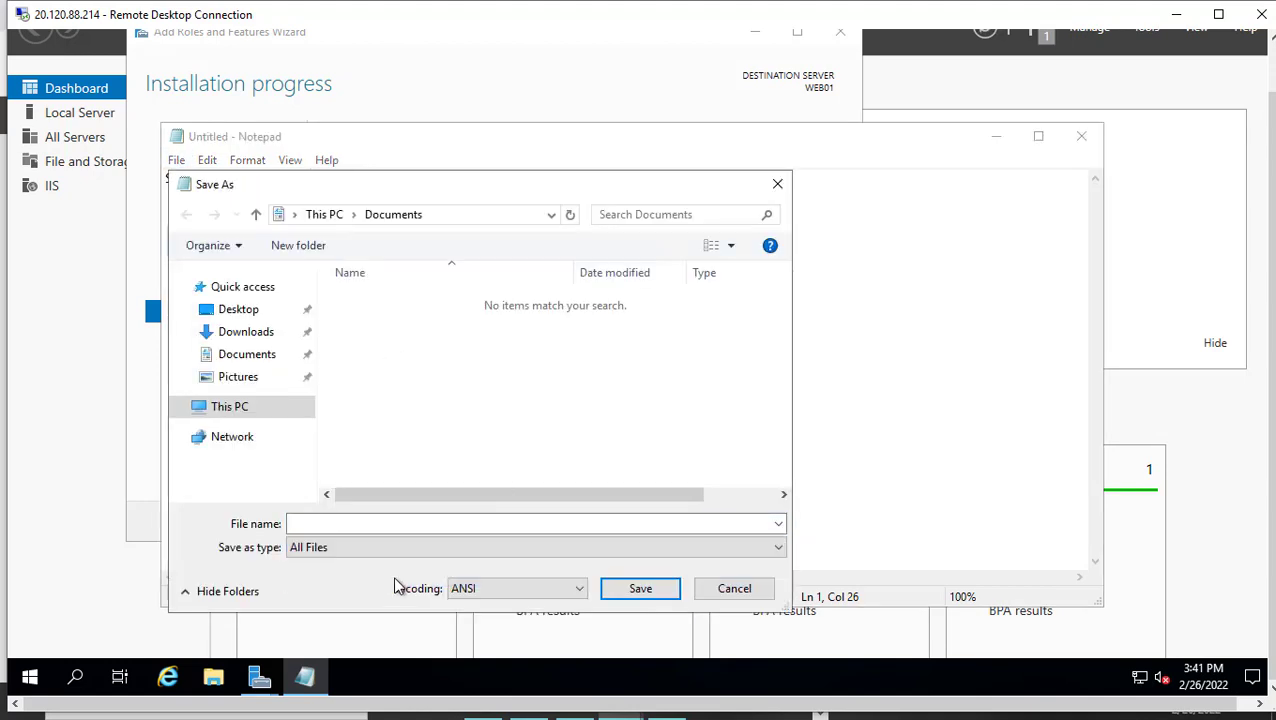
Save the document as Default.htm in the C:\inetpub\wwwroot folder on WEB01
click(469, 226)
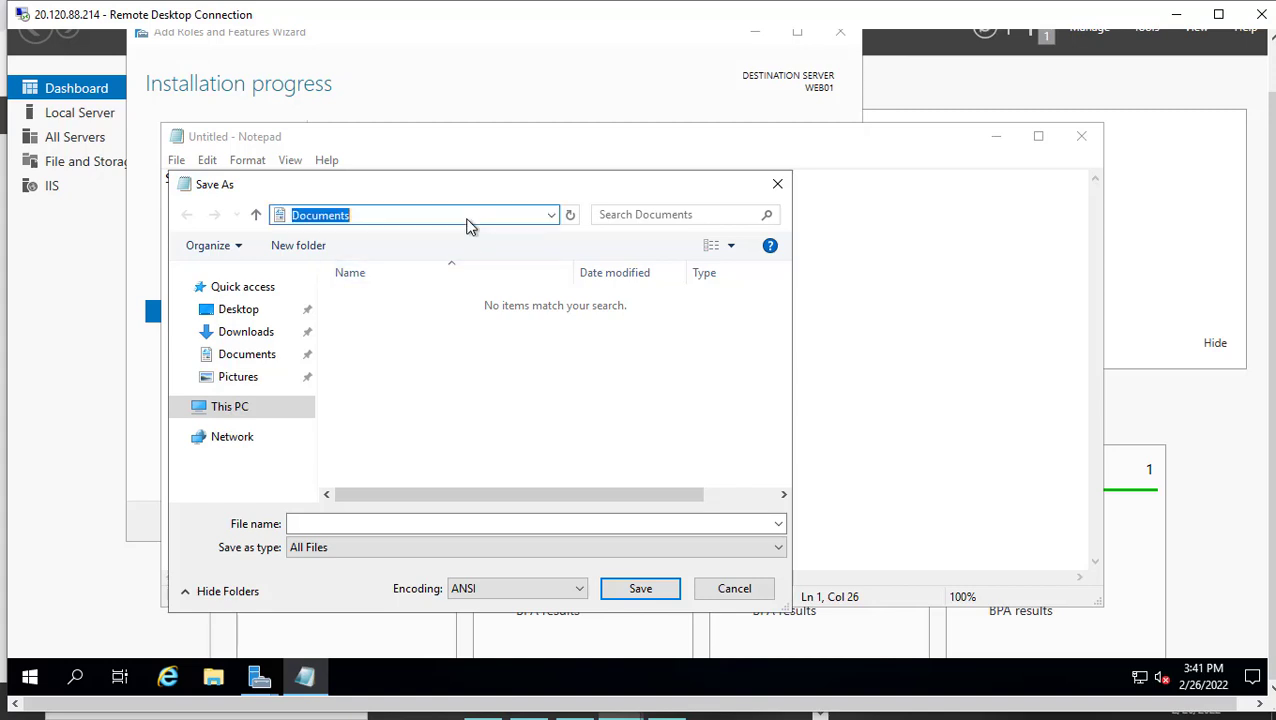
text(C:)
key(Return)
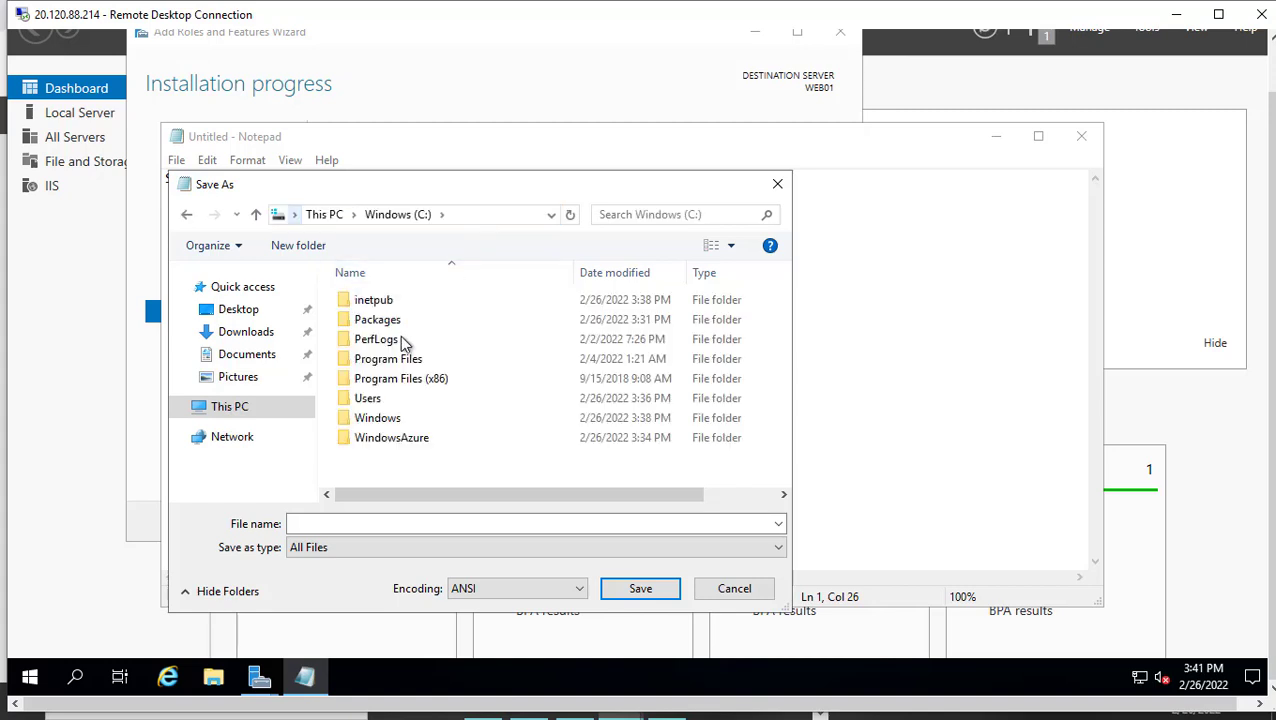
click(391, 303)
double_click(391, 303)
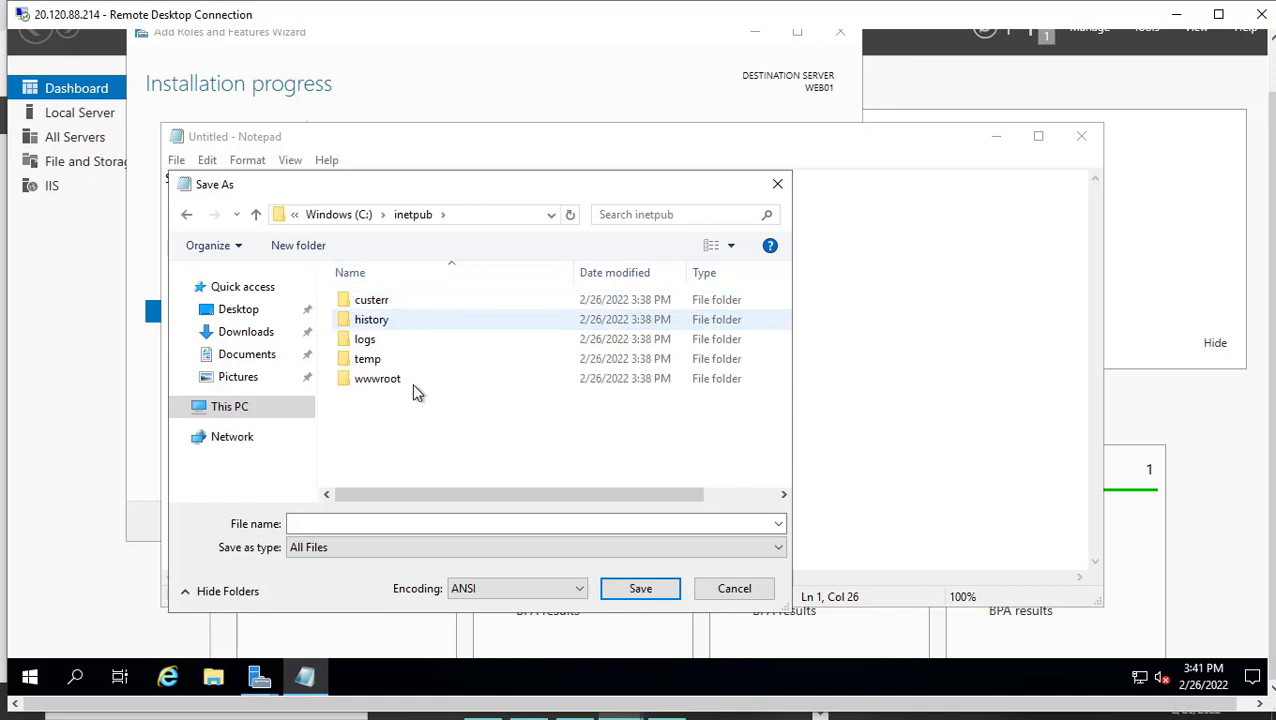
double_click(400, 378)
click(366, 524)
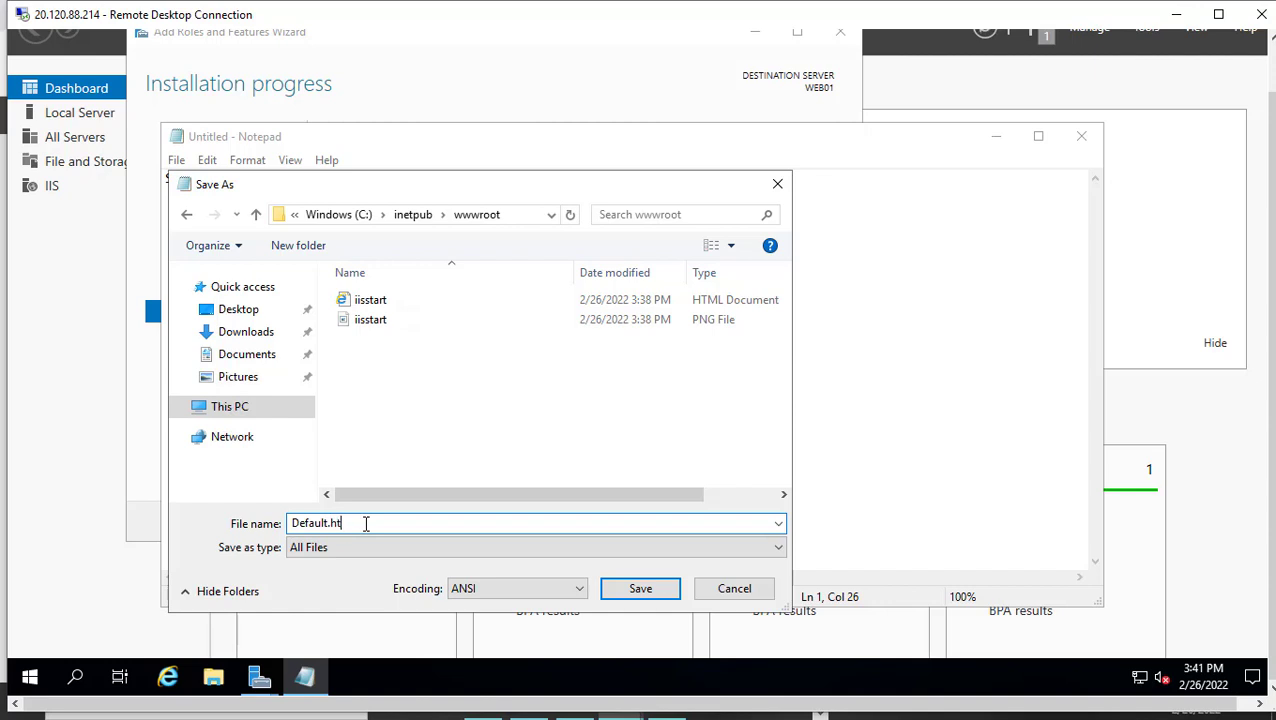
click(629, 590)
click(168, 677)
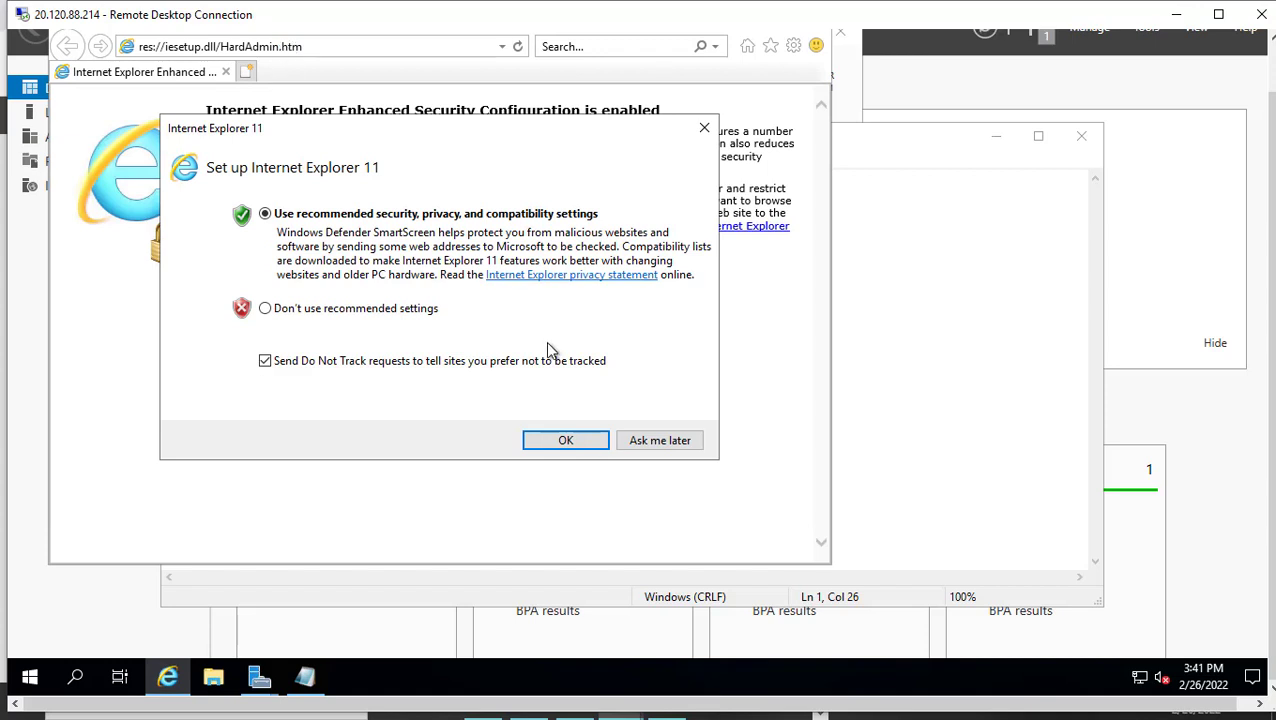
click(565, 440)
click(321, 52)
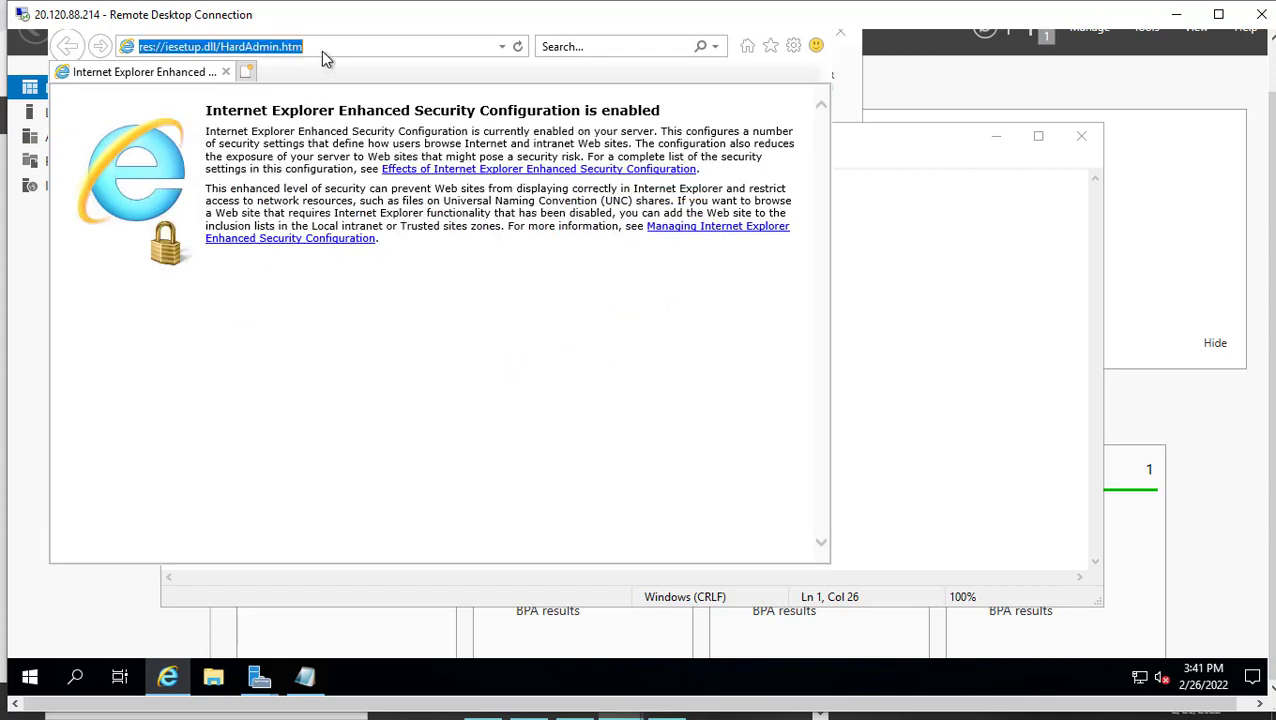
text(http:)
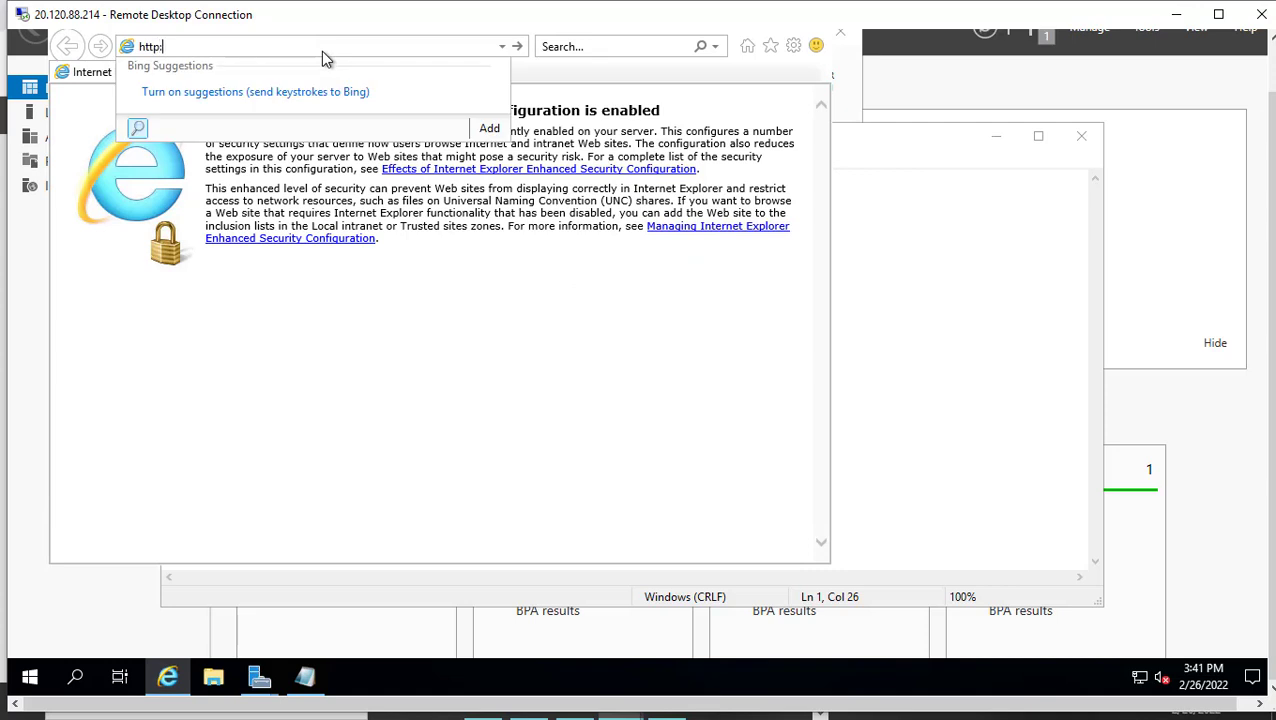
text(//we)
text(1)
key(Return)
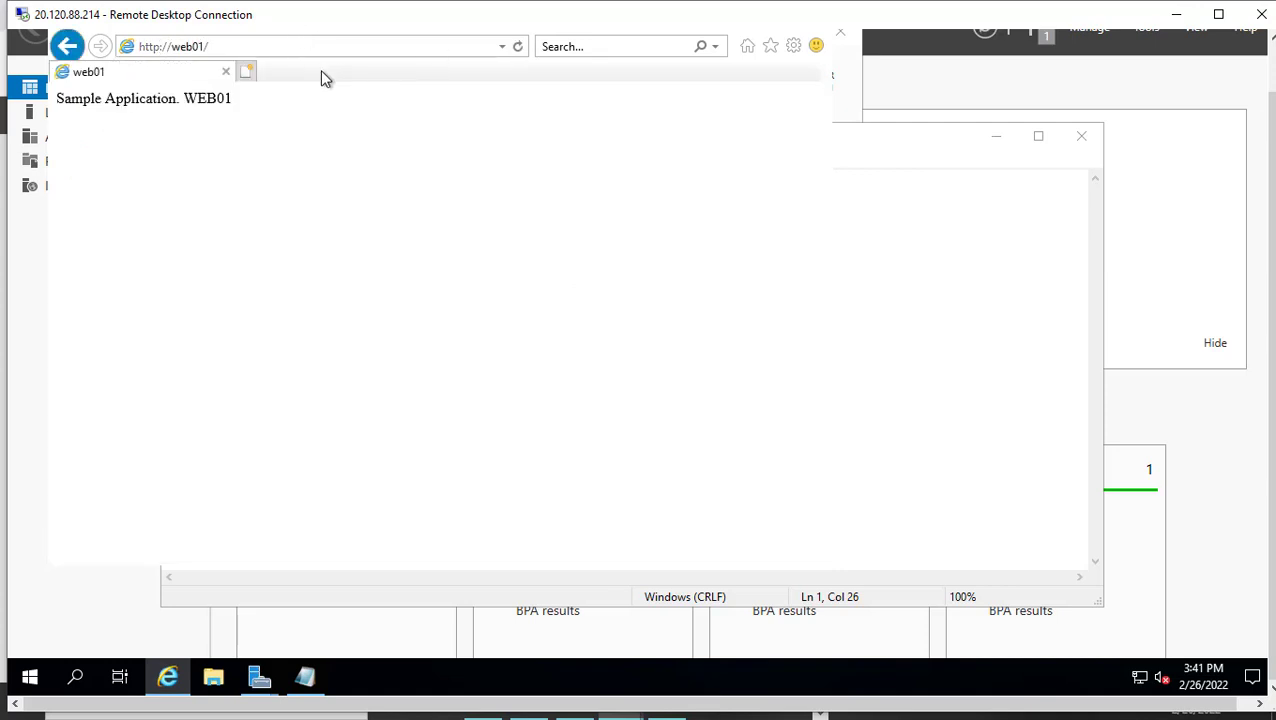
Minimize the WEB01 remote session and switch to the WEB02 session at 137.135.81.126
drag(703, 17, 454, 15)
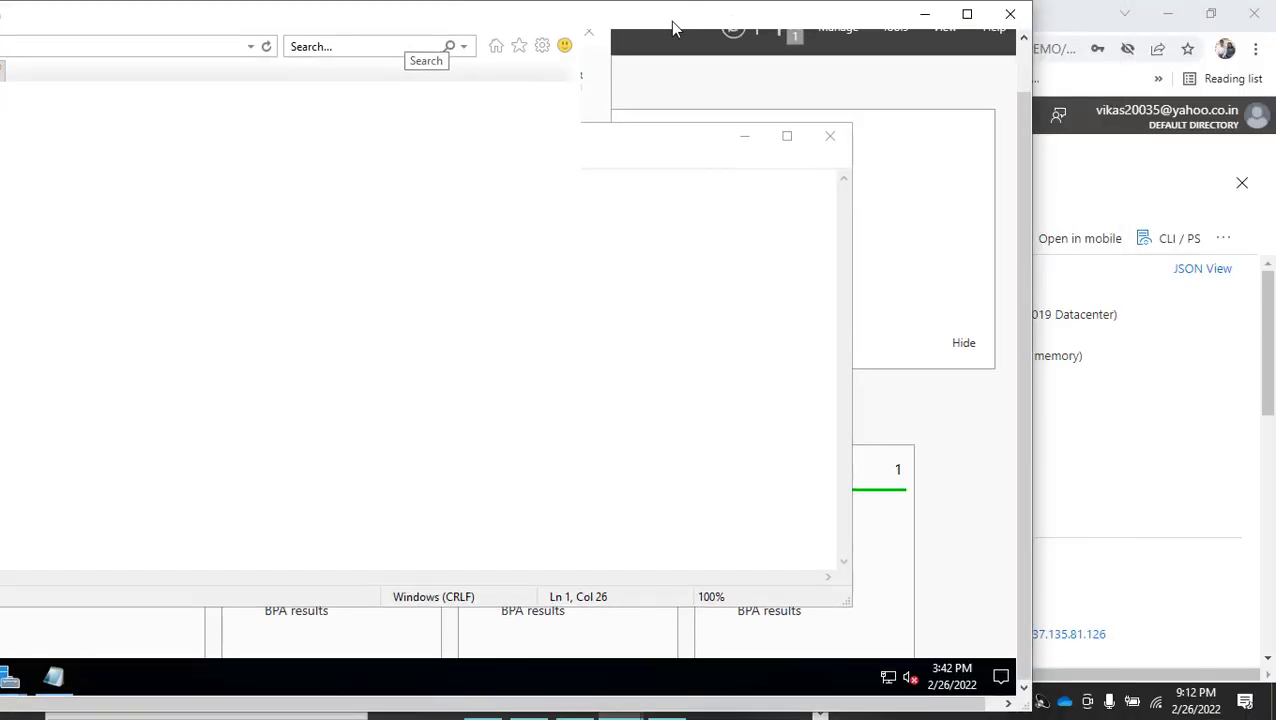
drag(672, 19, 530, 52)
click(778, 50)
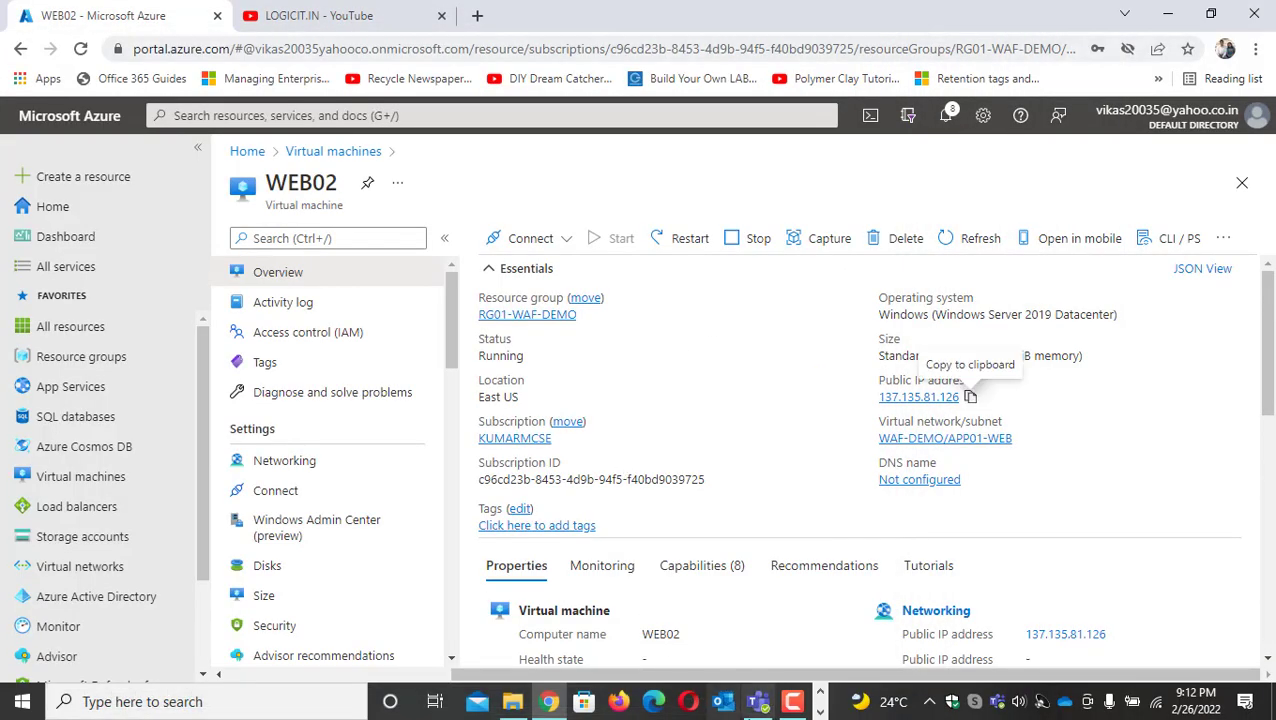
click(820, 712)
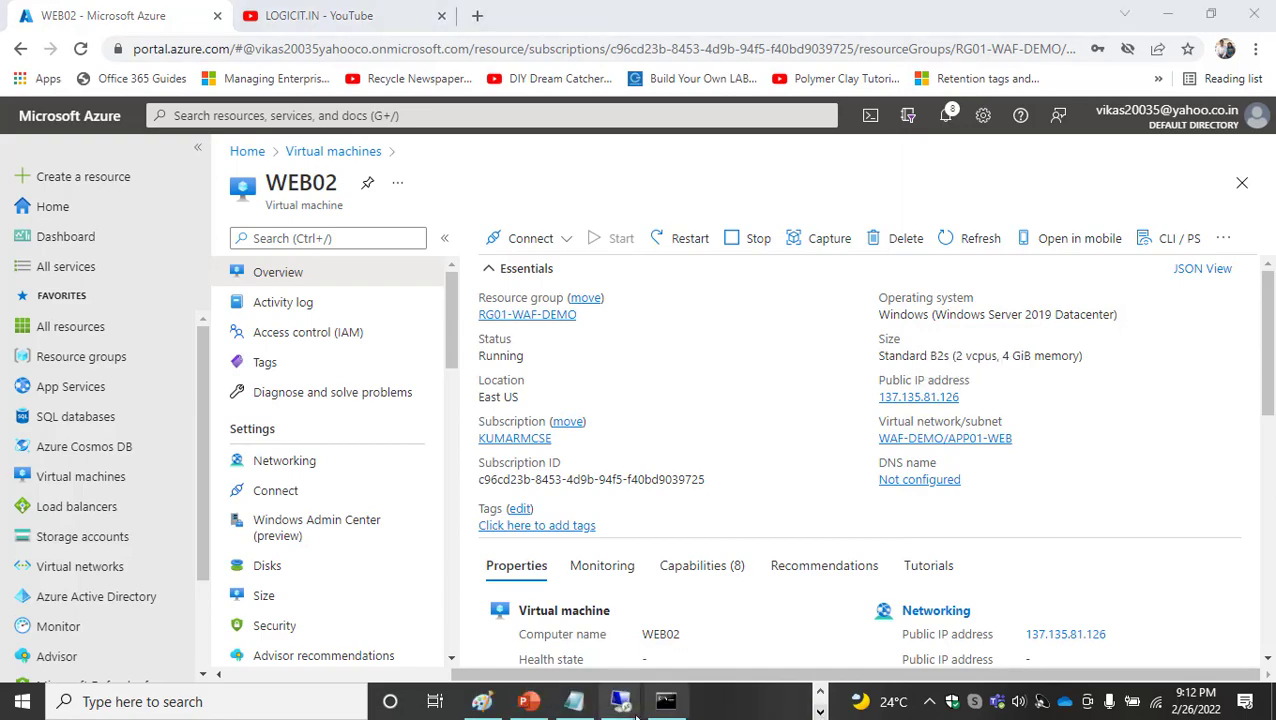
mouse_move(622, 703)
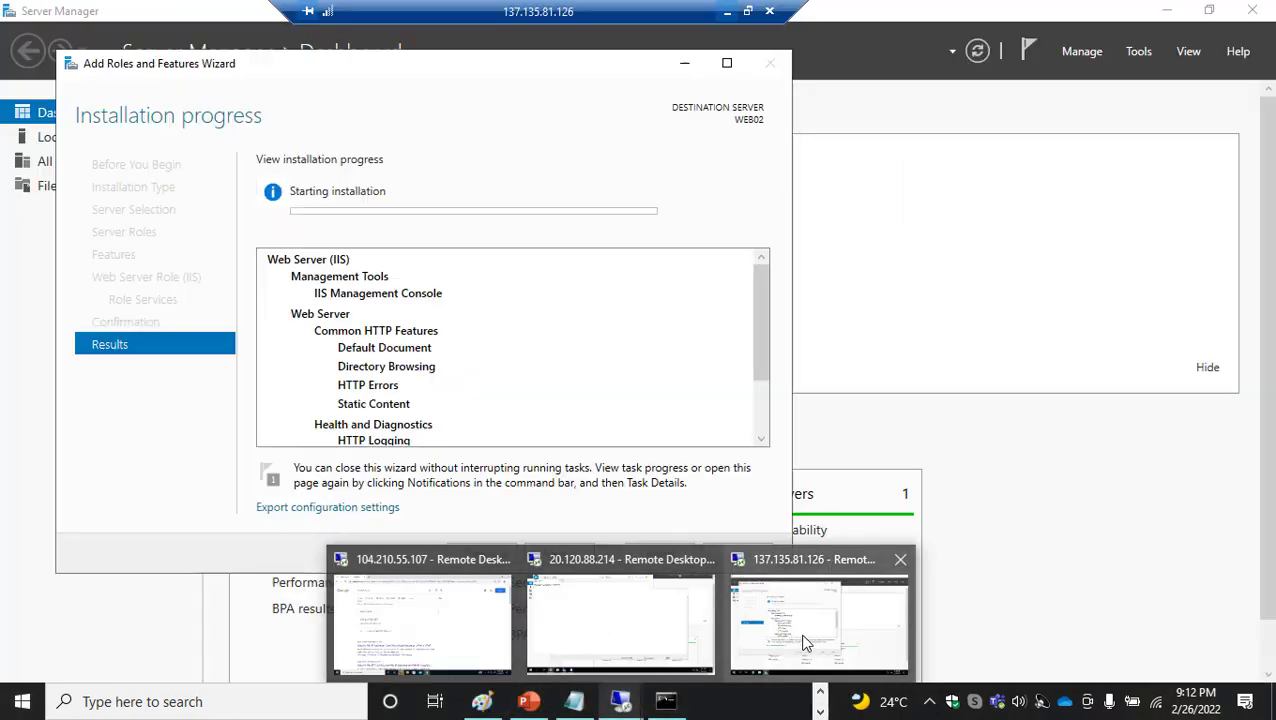
click(805, 648)
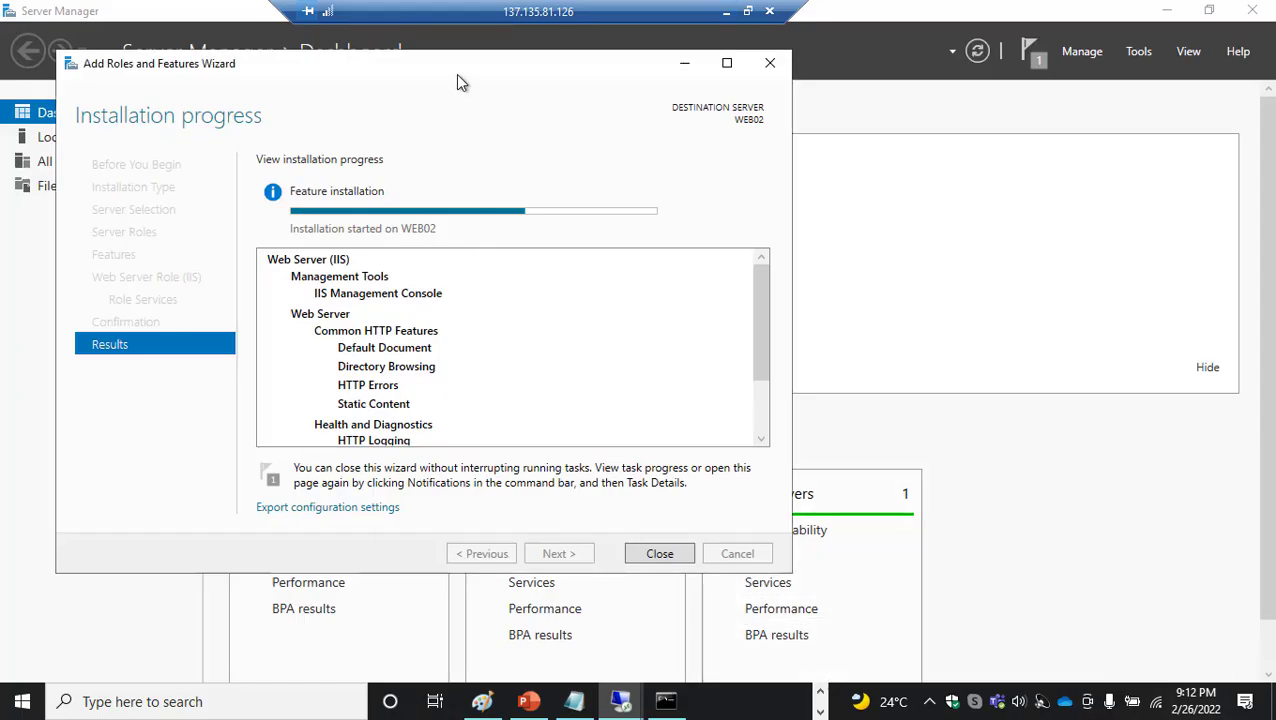
Take the WEB02 remote desktop out of full screen and position it so that its own taskbar is reachable
drag(456, 74, 491, 33)
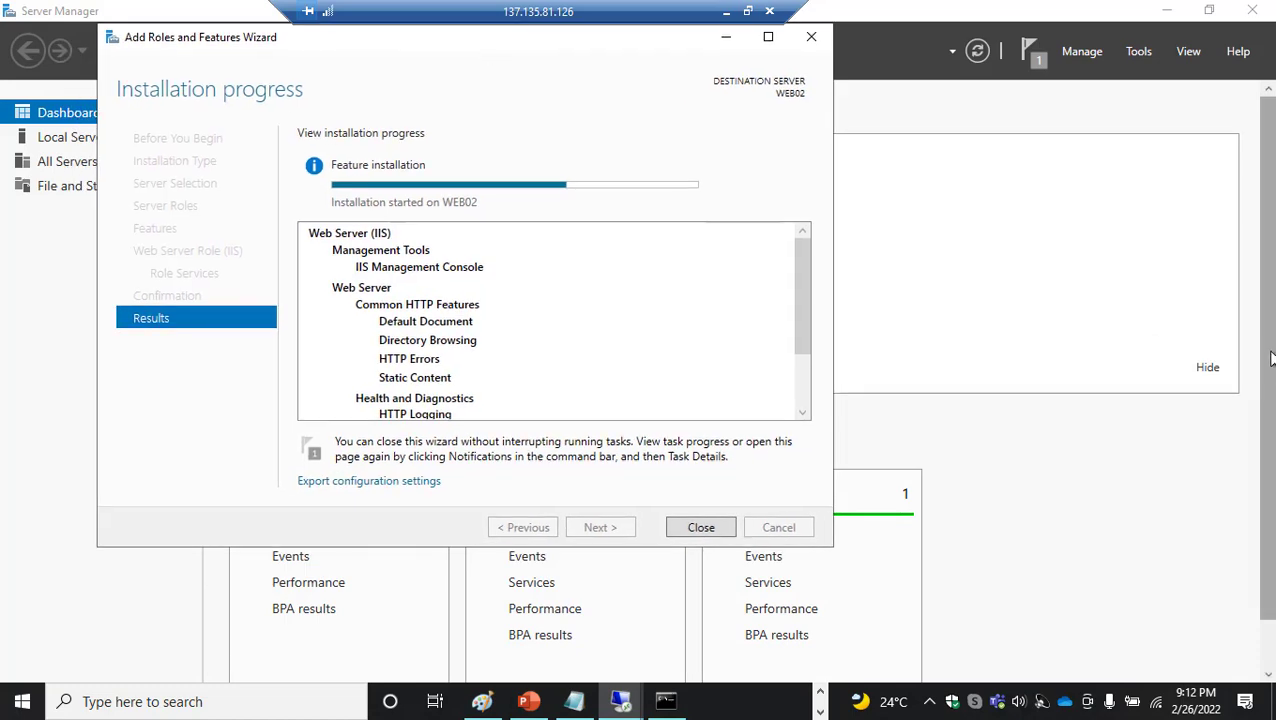
drag(1270, 358, 1268, 425)
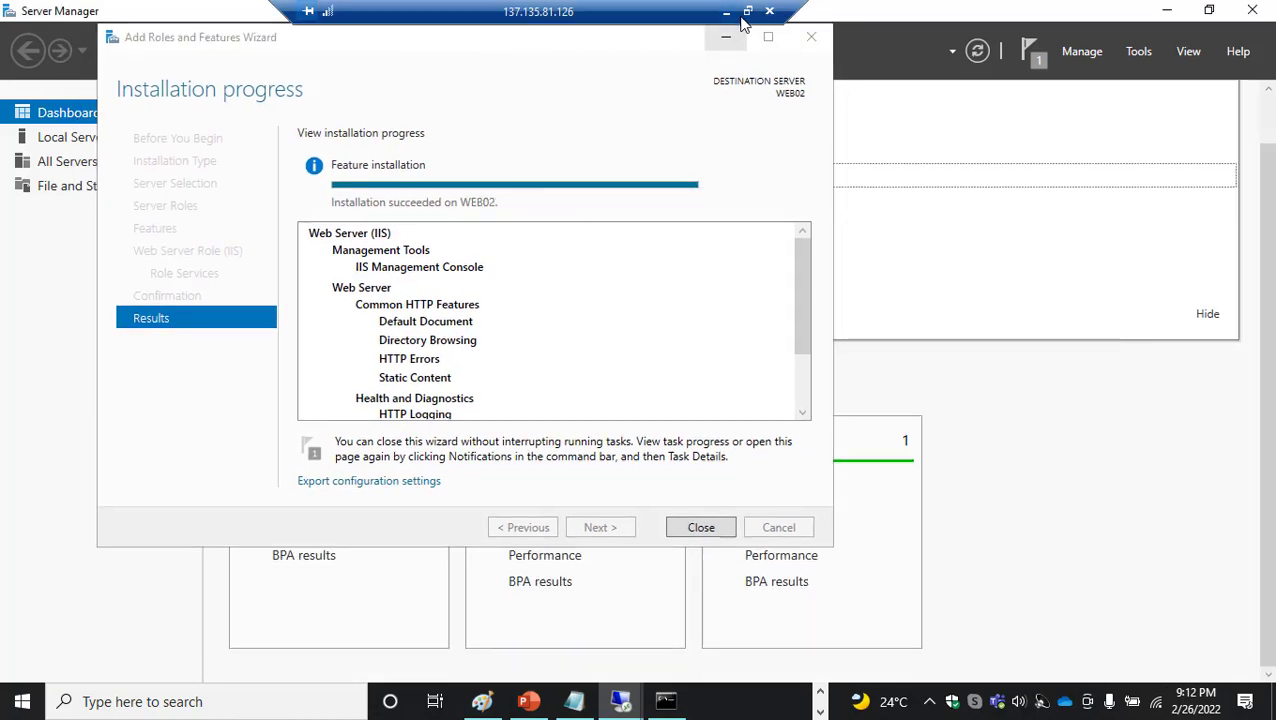
click(748, 12)
drag(470, 22, 491, 14)
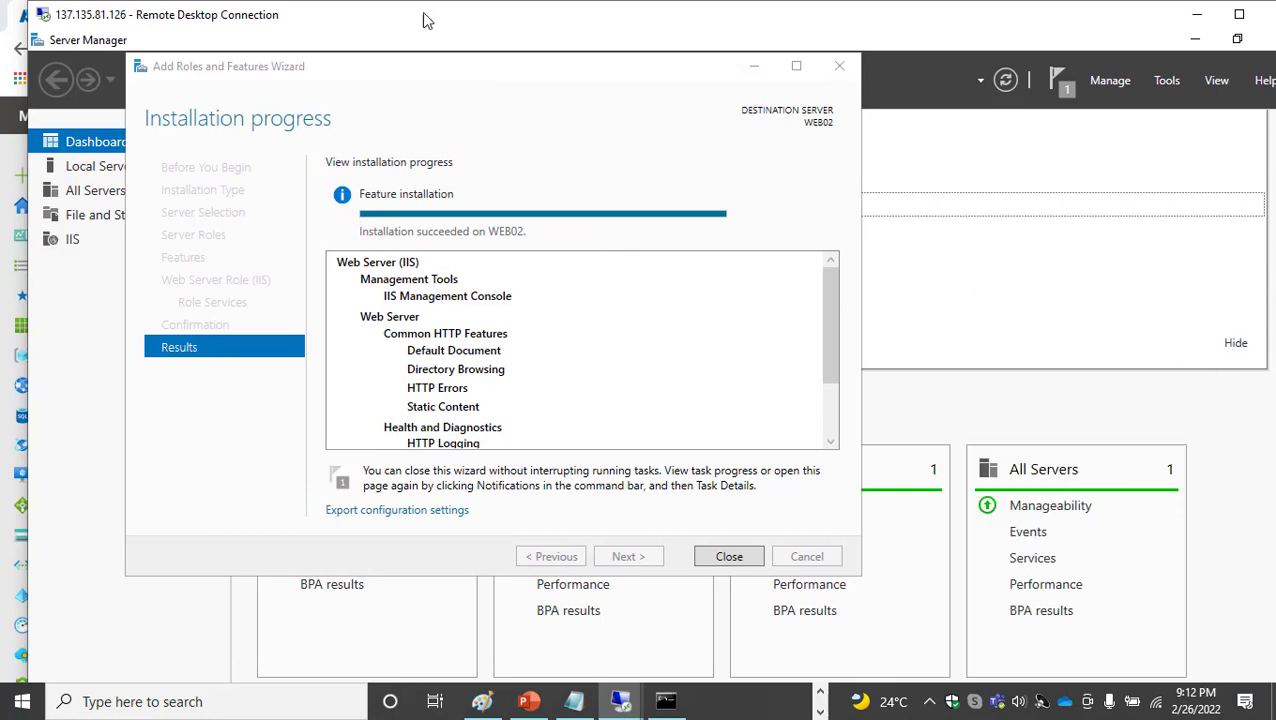
drag(313, 14, 291, 14)
drag(1270, 430, 1270, 490)
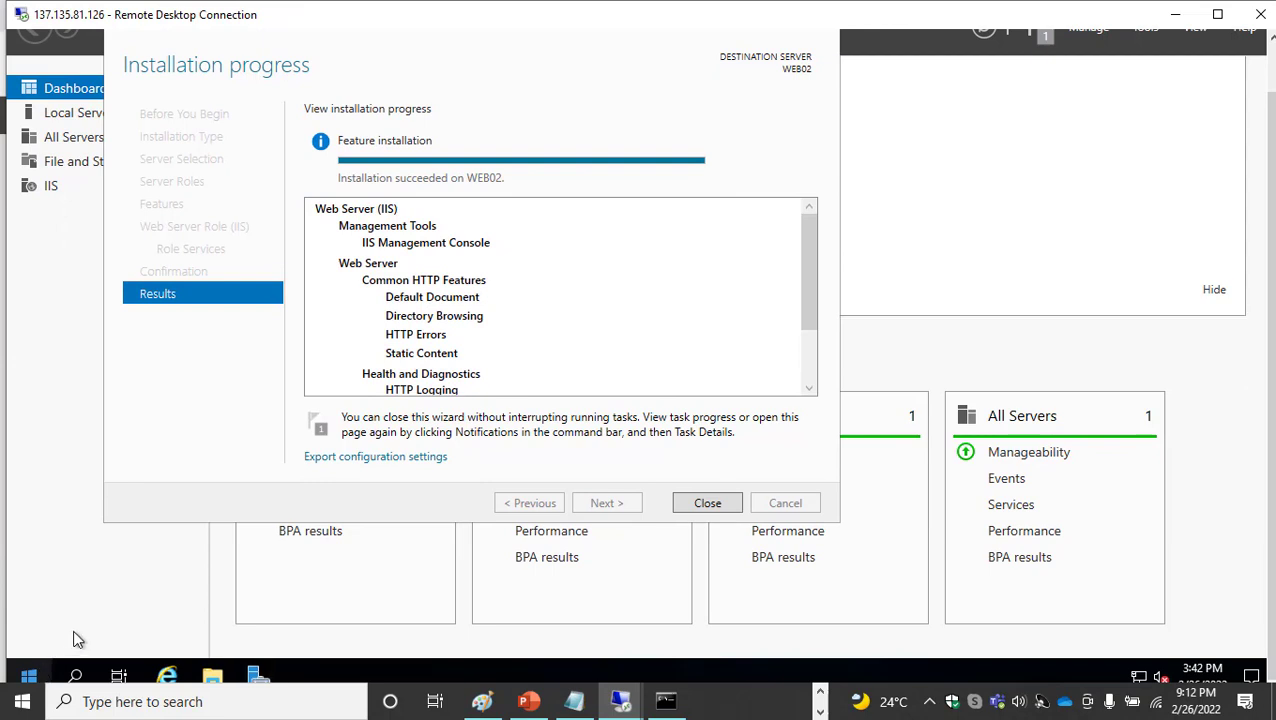
Launch Notepad on WEB02 through the Run dialog
right_click(42, 668)
click(122, 582)
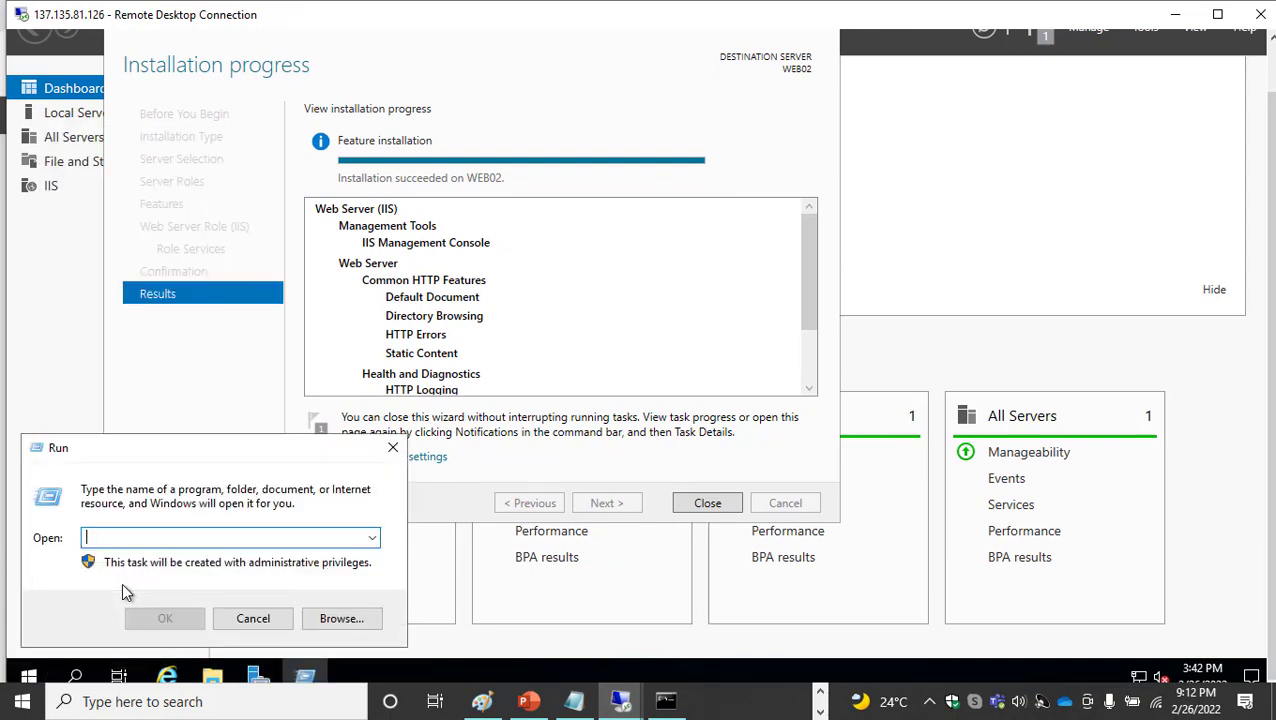
text(notepad)
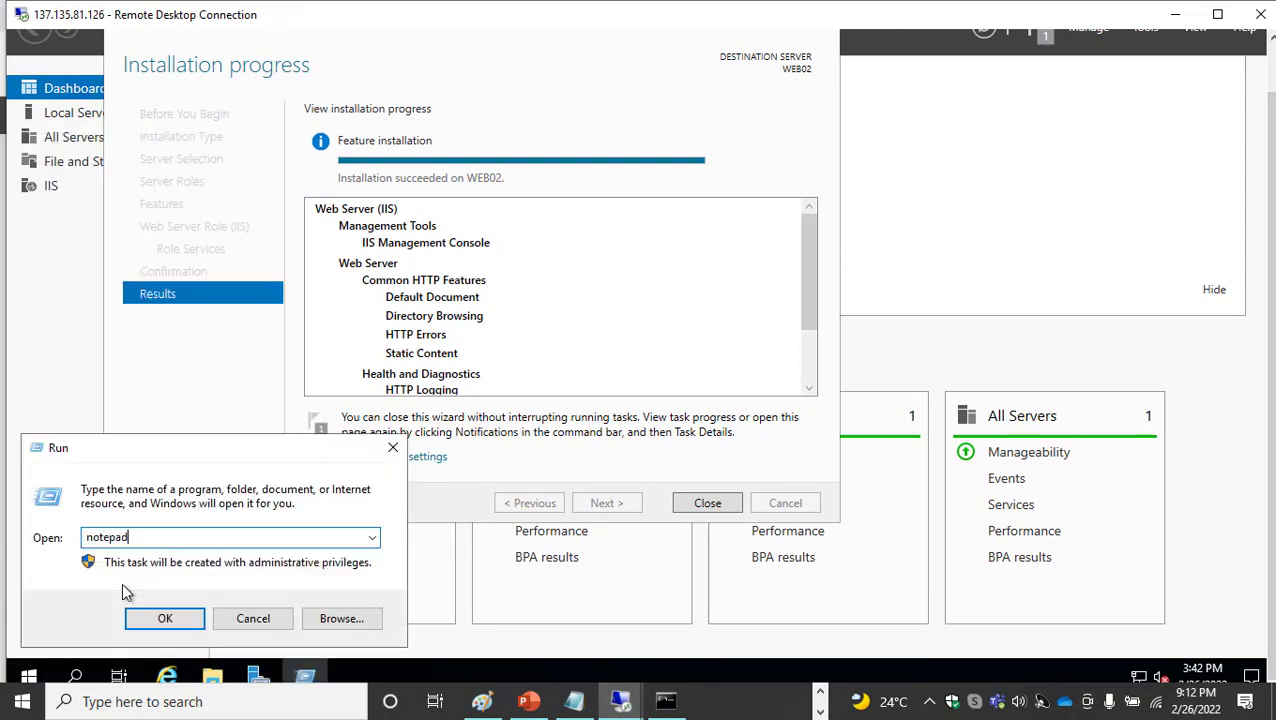
key(Return)
Write the line "Sample Application. WEB02" in the empty Notepad document
text(Sa)
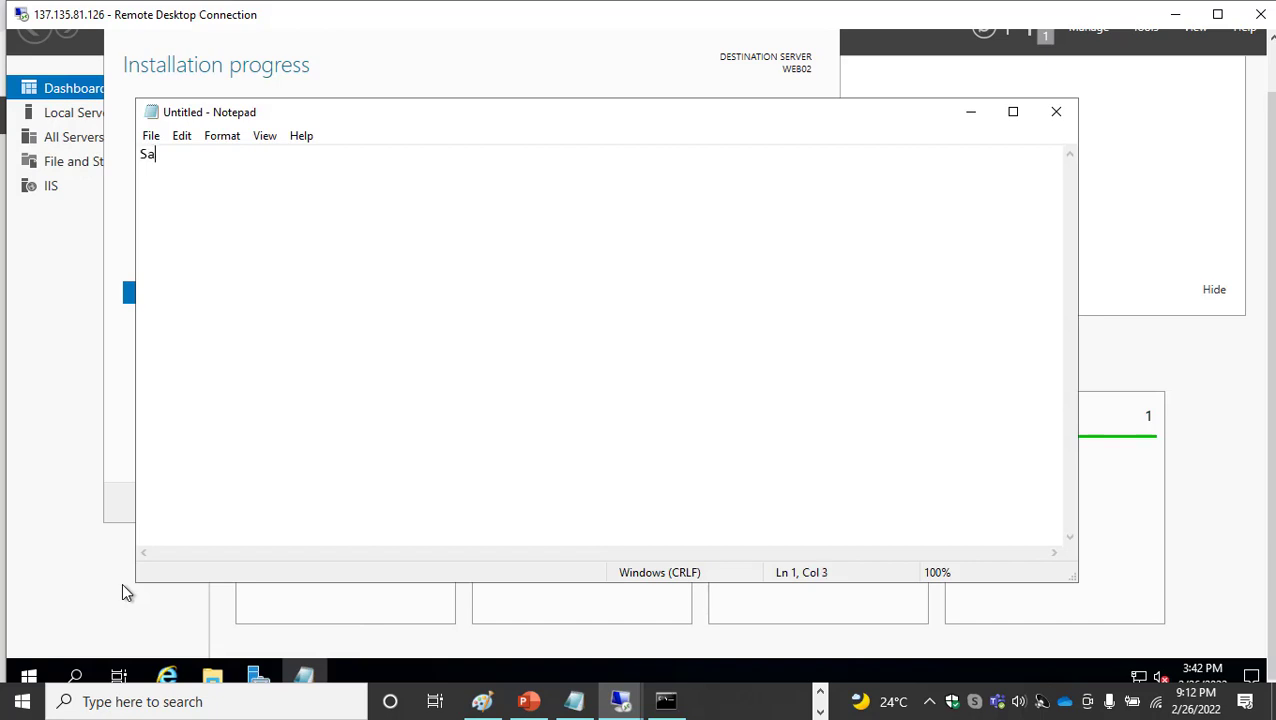
text(mple Application)
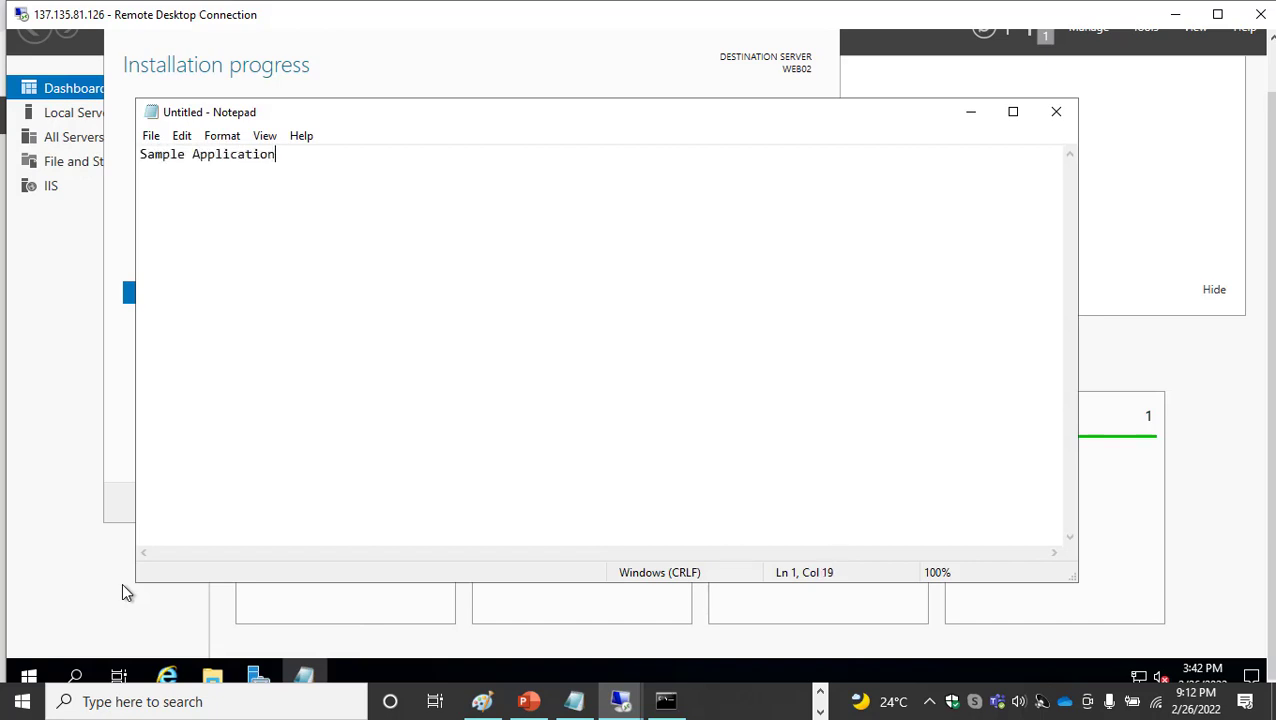
text(. WEB02)
Begin saving the WEB02 document with the file type All Files and the name Default.htm
click(150, 136)
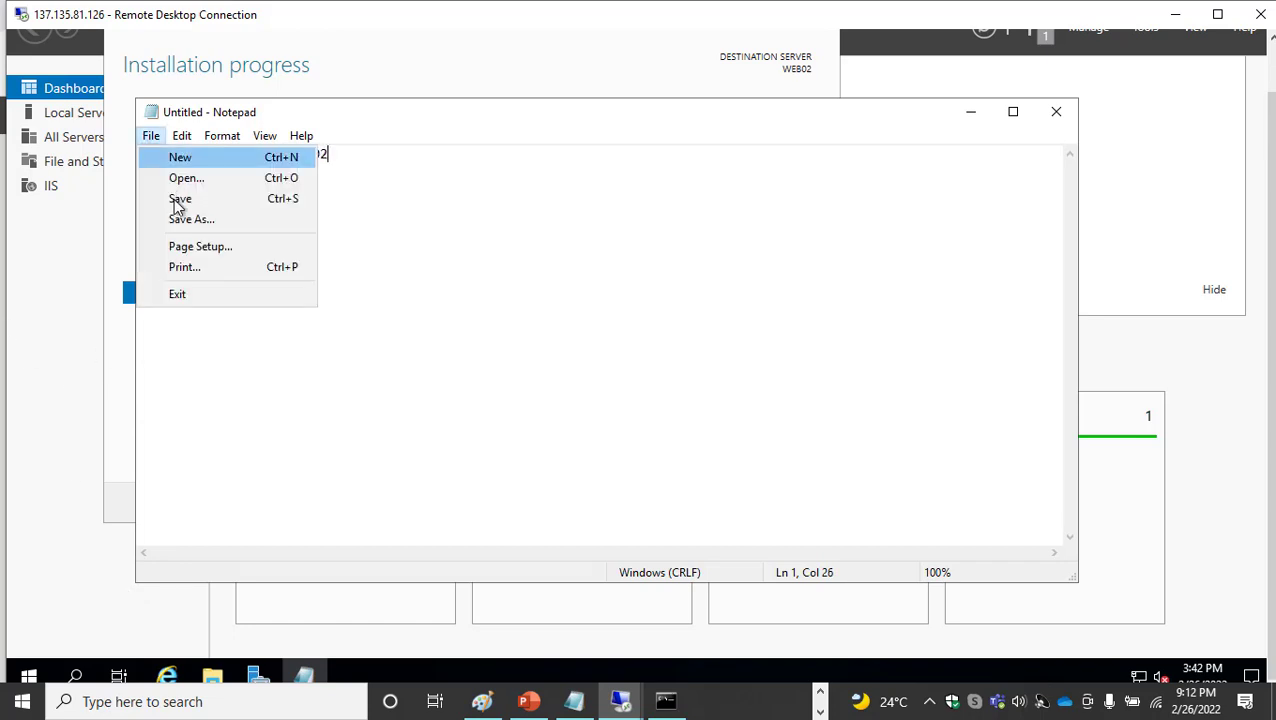
click(186, 219)
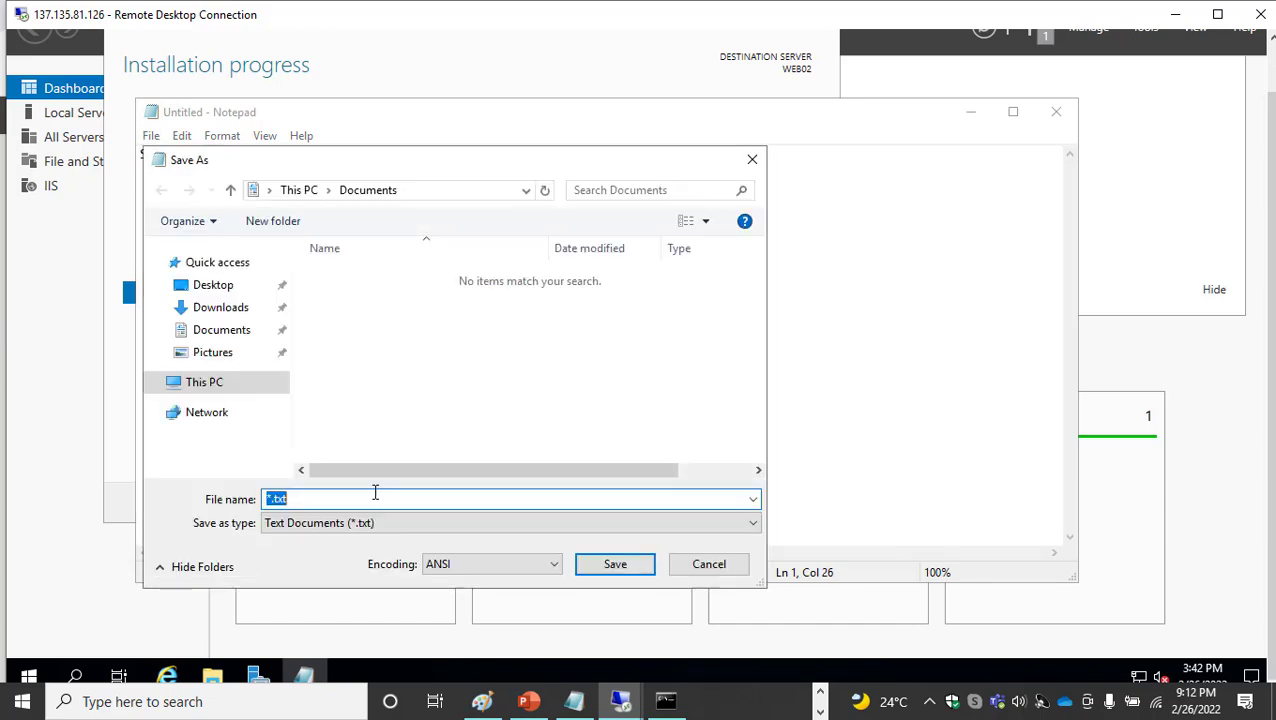
click(361, 524)
click(336, 556)
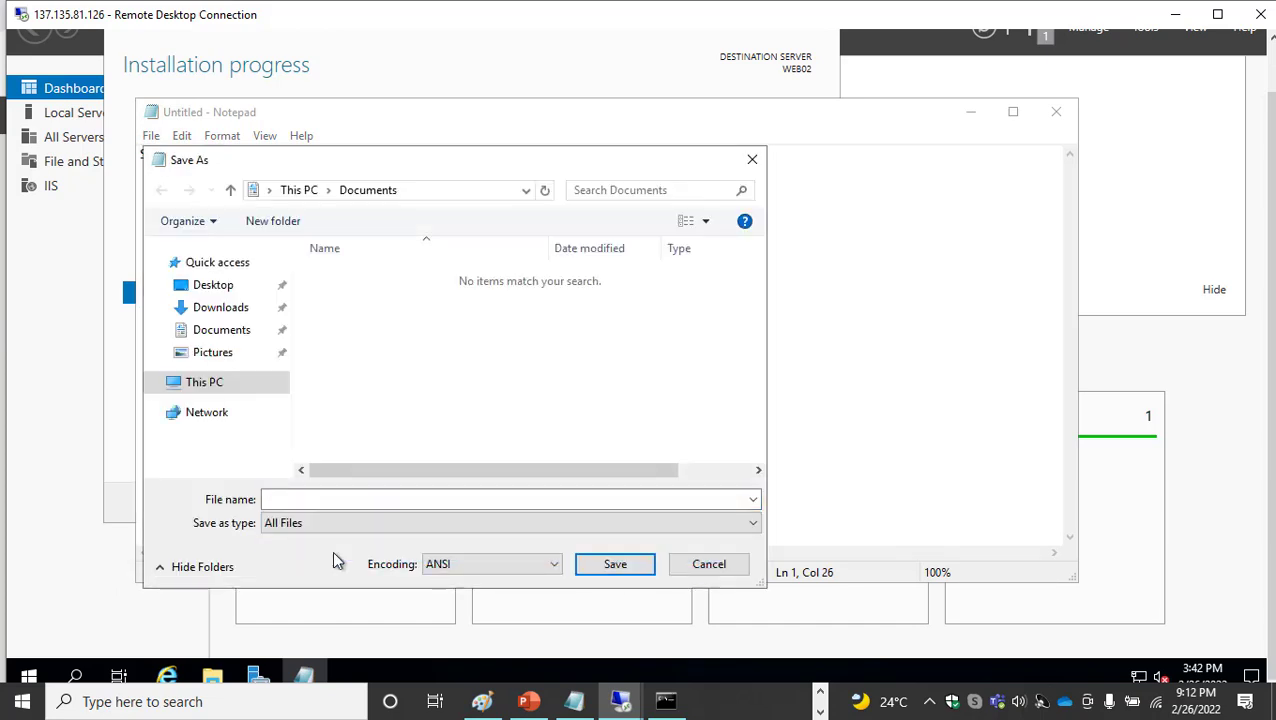
click(325, 501)
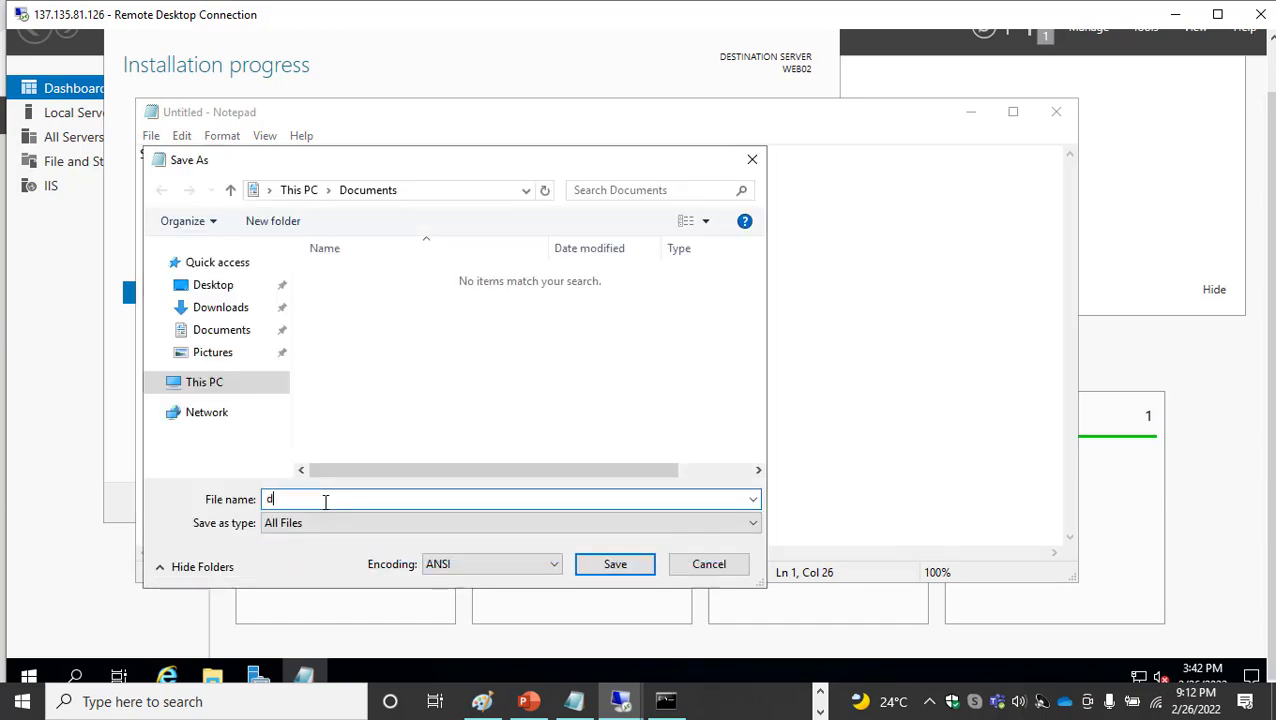
text(dEFAU)
key(BackSpace)
key(BackSpace)
key(BackSpace)
key(BackSpace)
key(BackSpace)
key(BackSpace)
Choose C:\inetpub\wwwroot on WEB02 as the destination folder and save the page there
click(452, 193)
text(c)
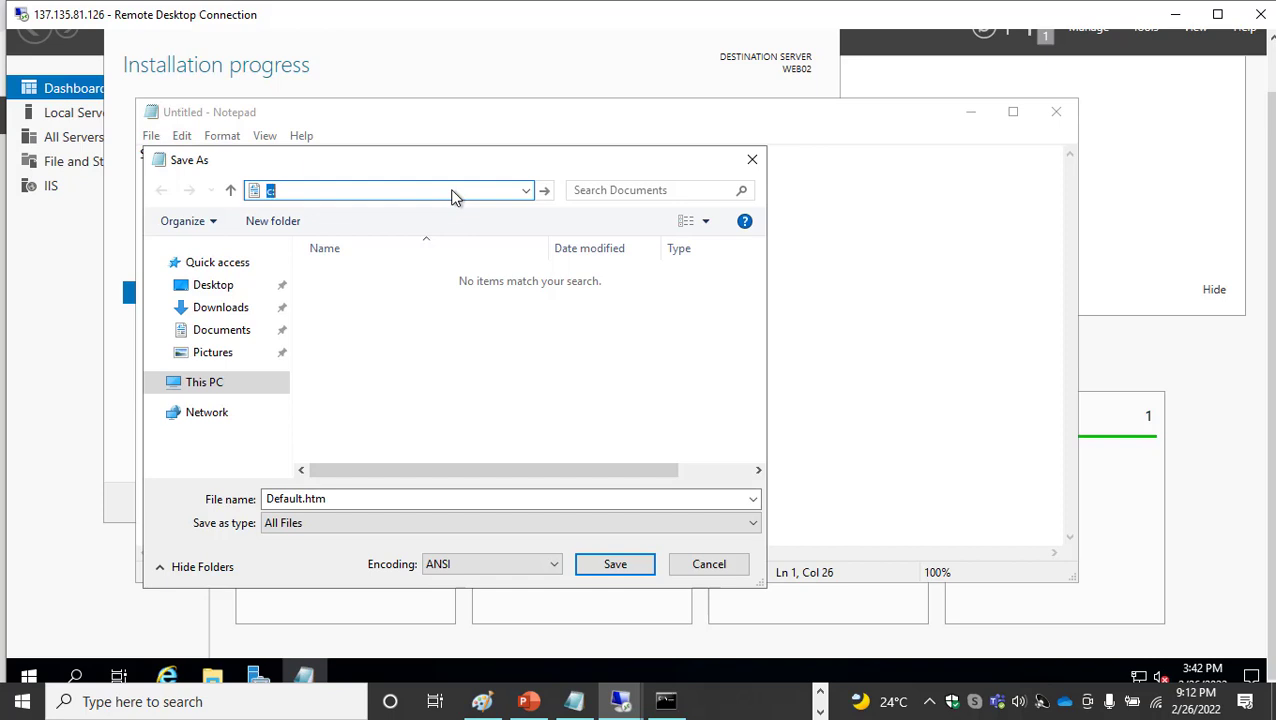
key(Return)
double_click(360, 277)
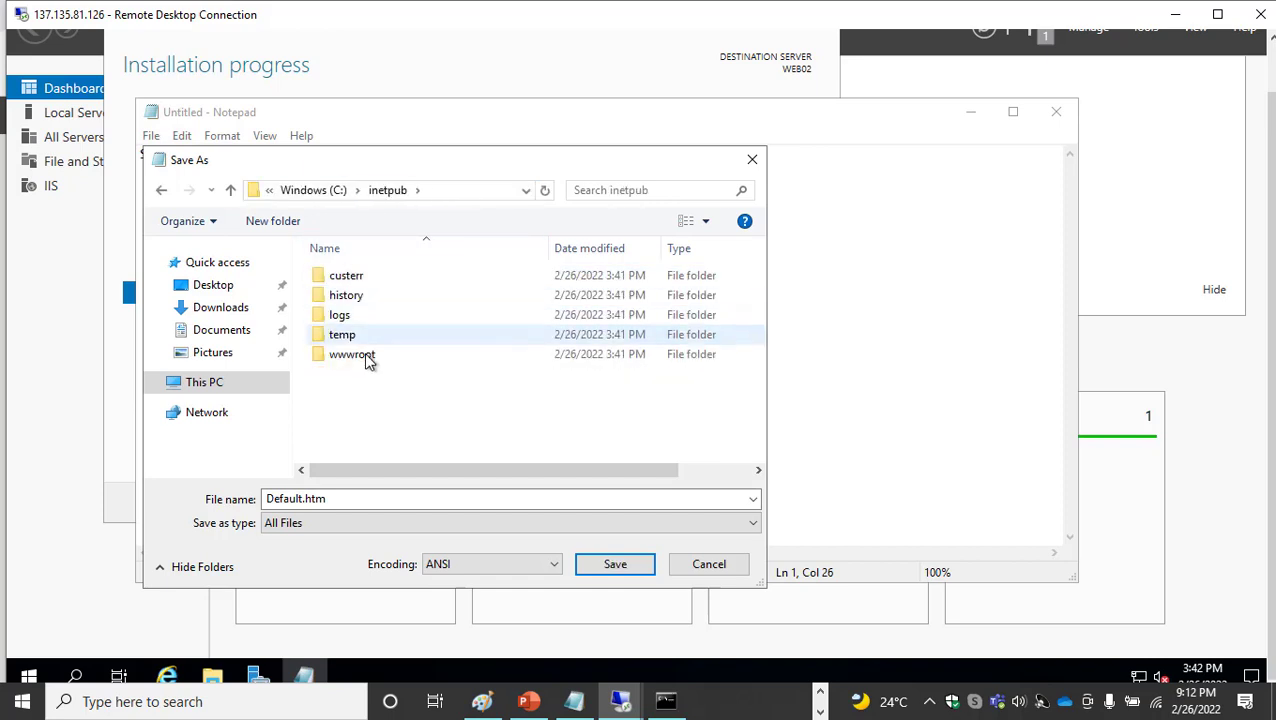
double_click(364, 356)
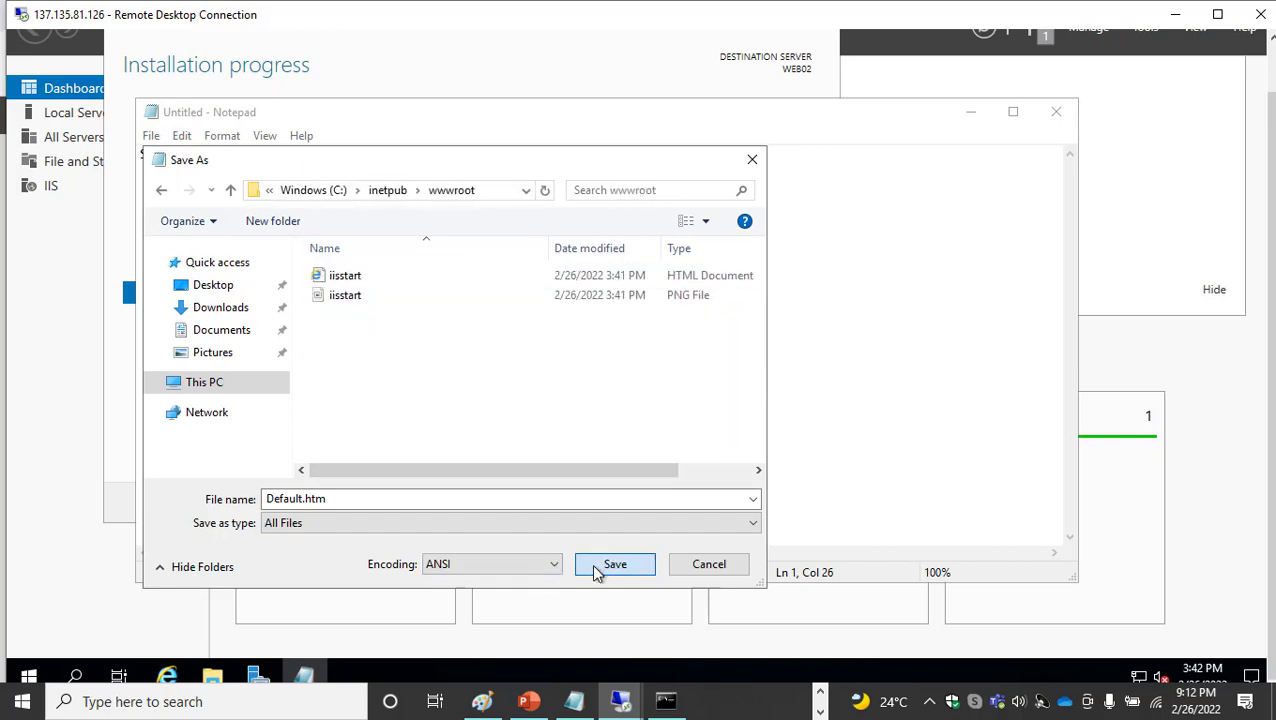
click(613, 564)
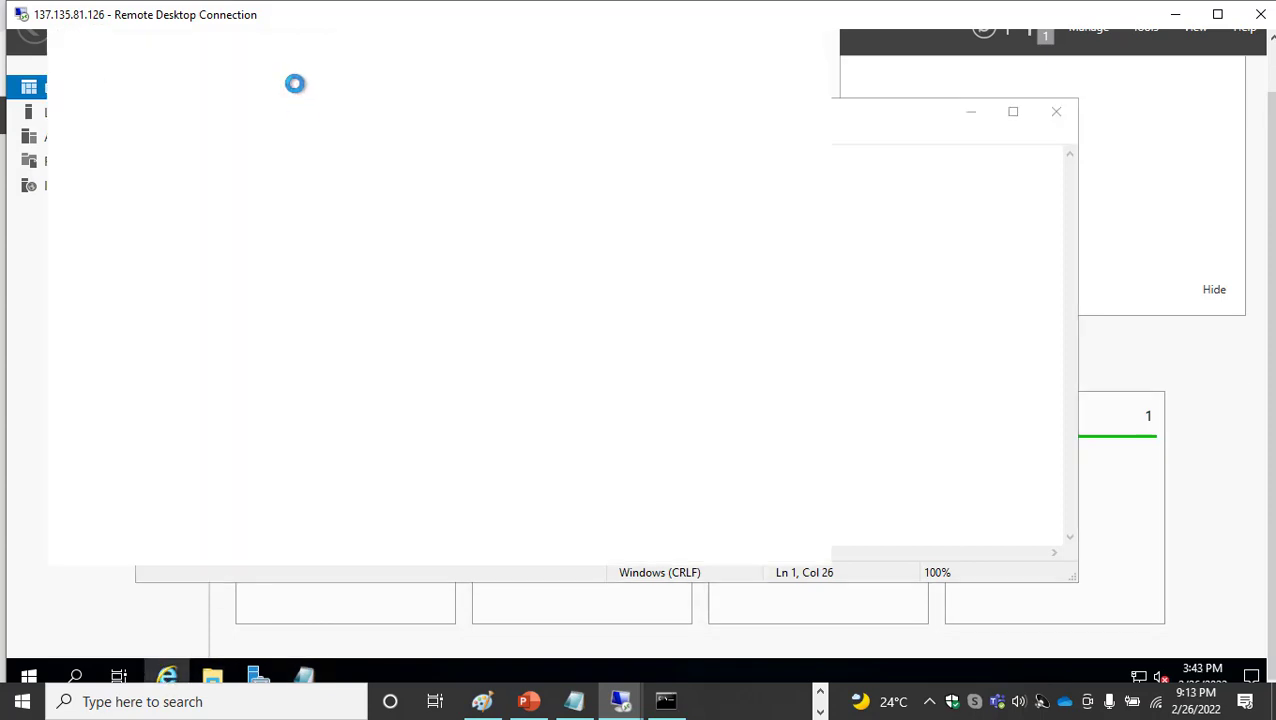
drag(1273, 288, 1273, 236)
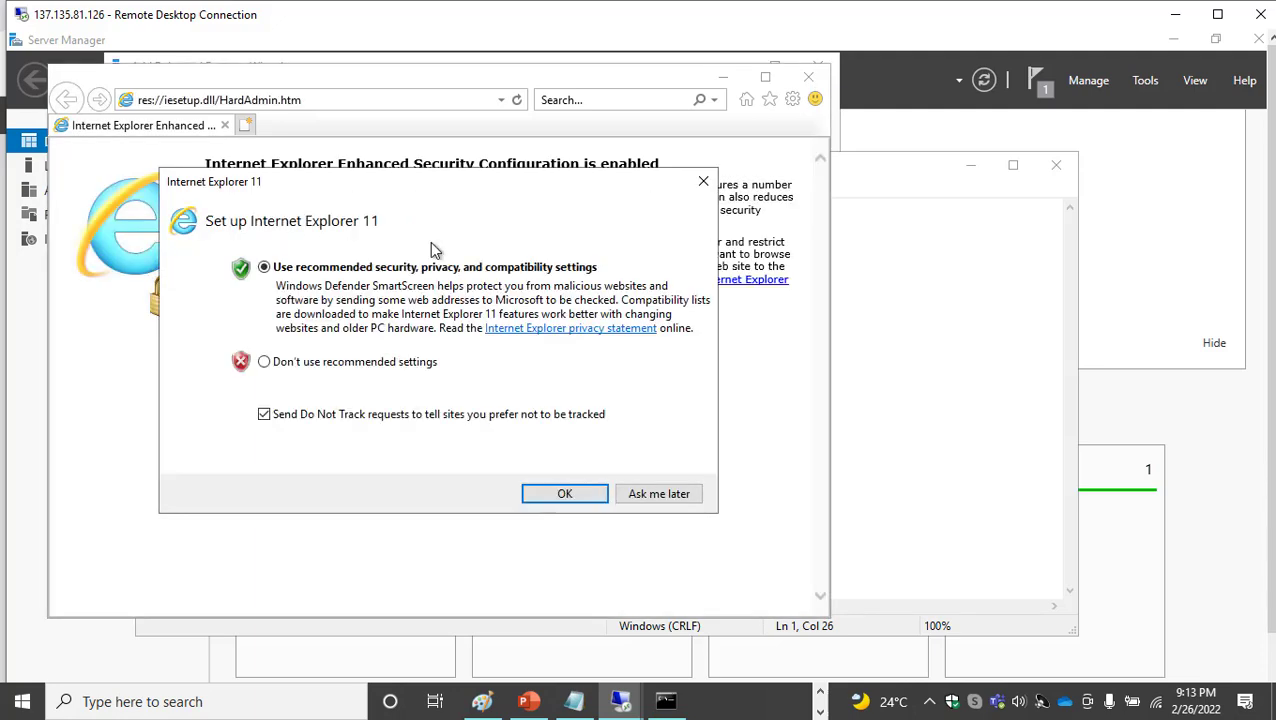
click(564, 494)
click(305, 101)
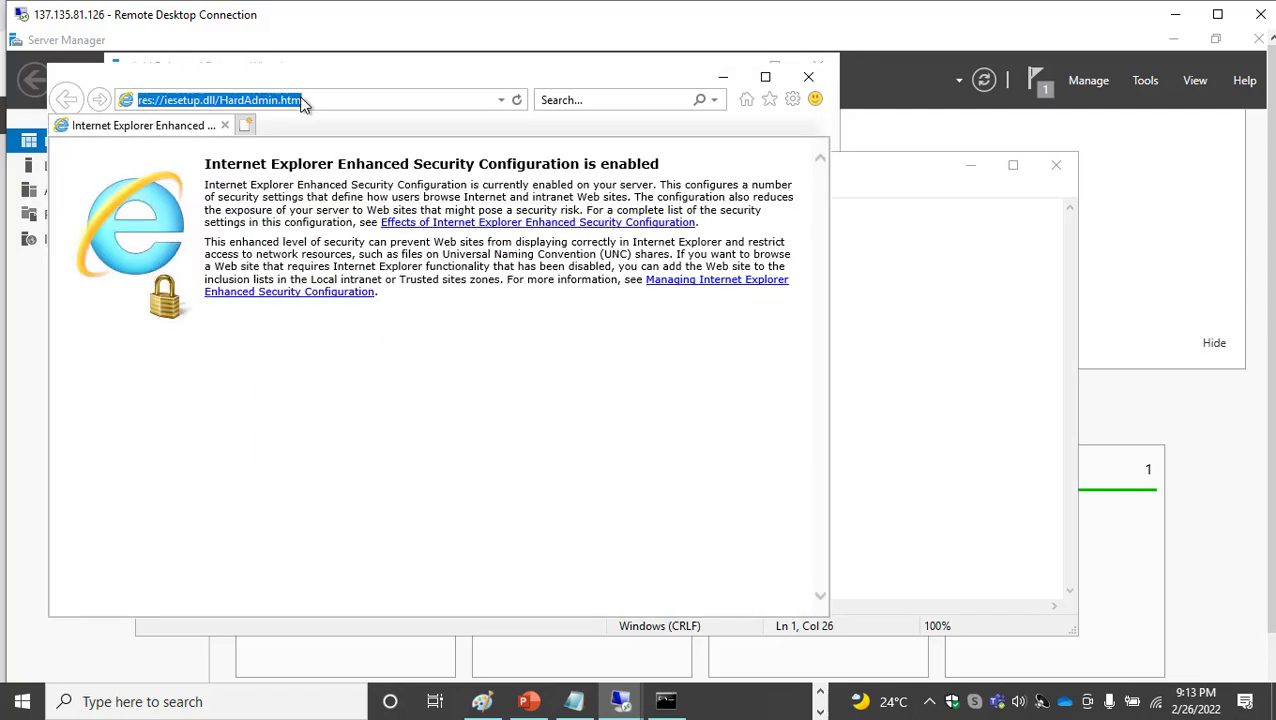
text(http://eb01)
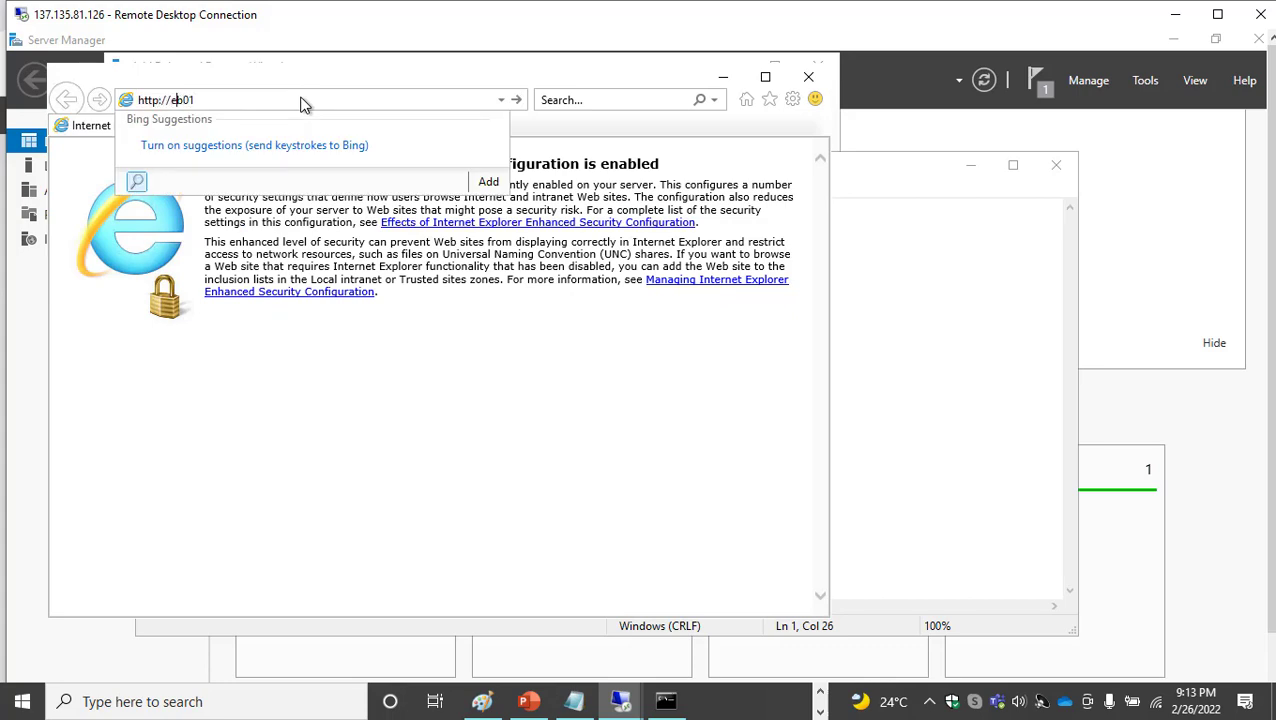
text(w)
key(Return)
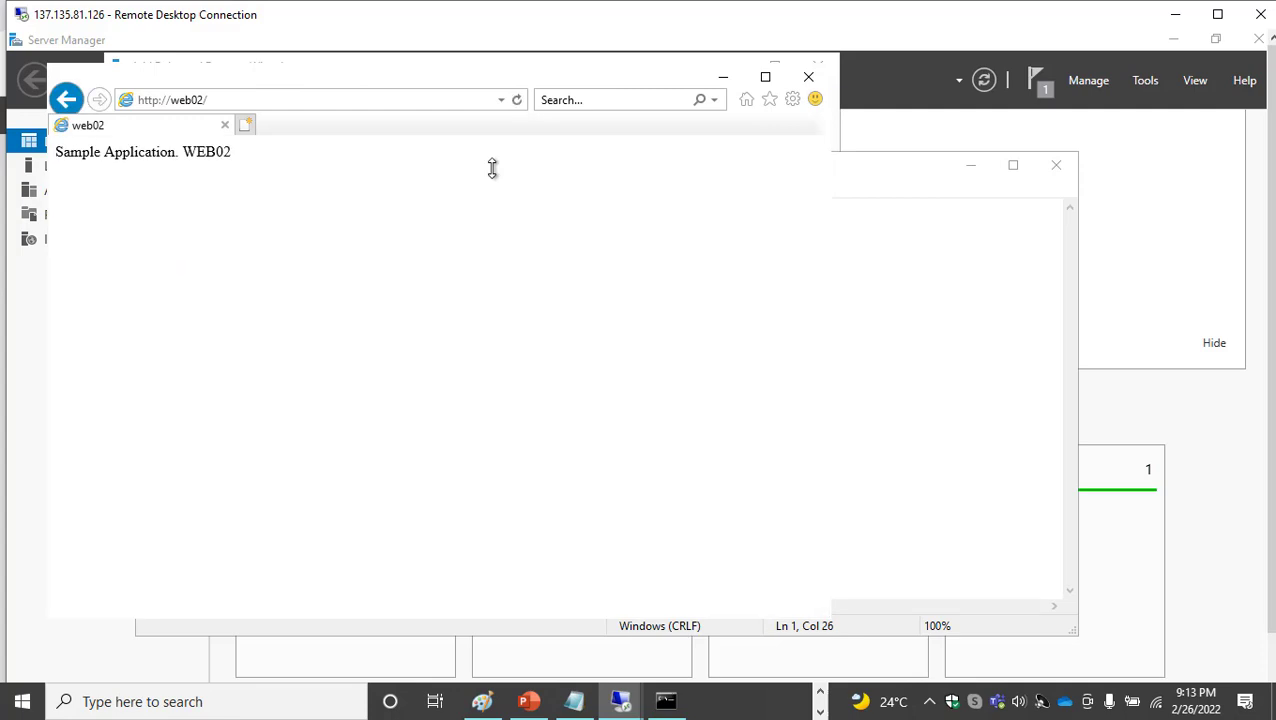
Switch back to the Azure portal, find Application Gateway among the creatable resources and start creating one
drag(676, 17, 515, 84)
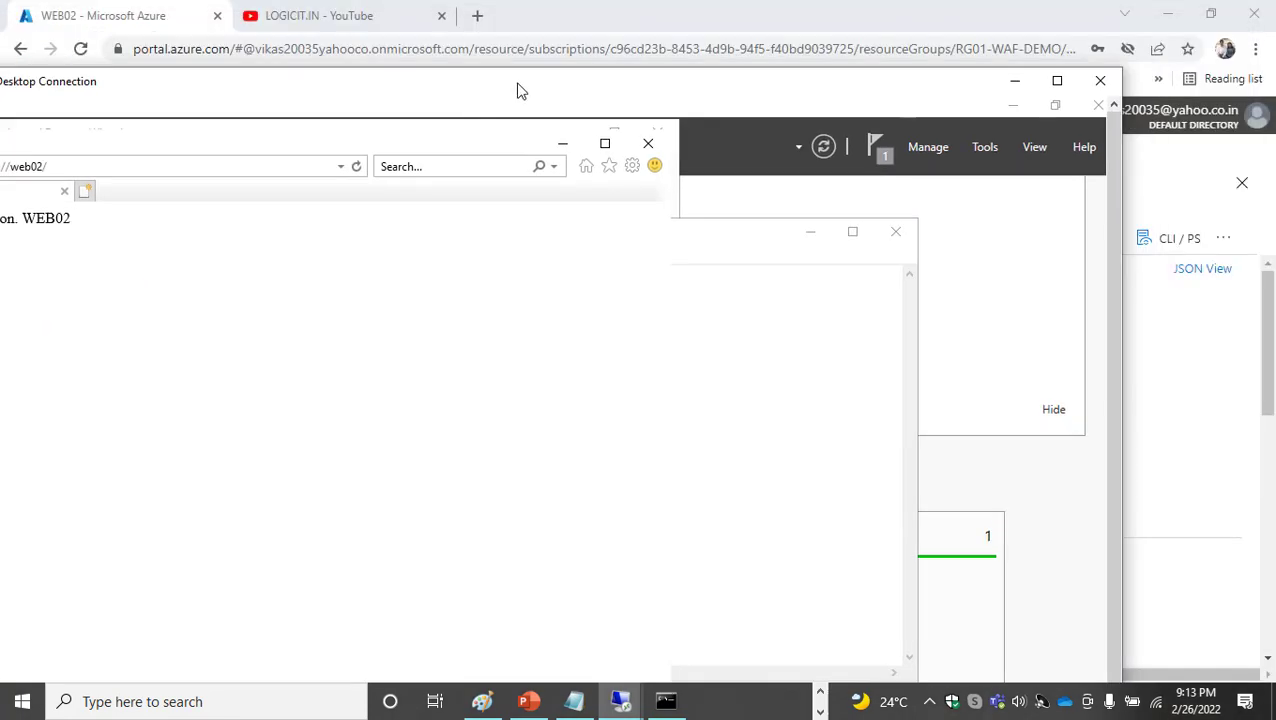
click(1012, 84)
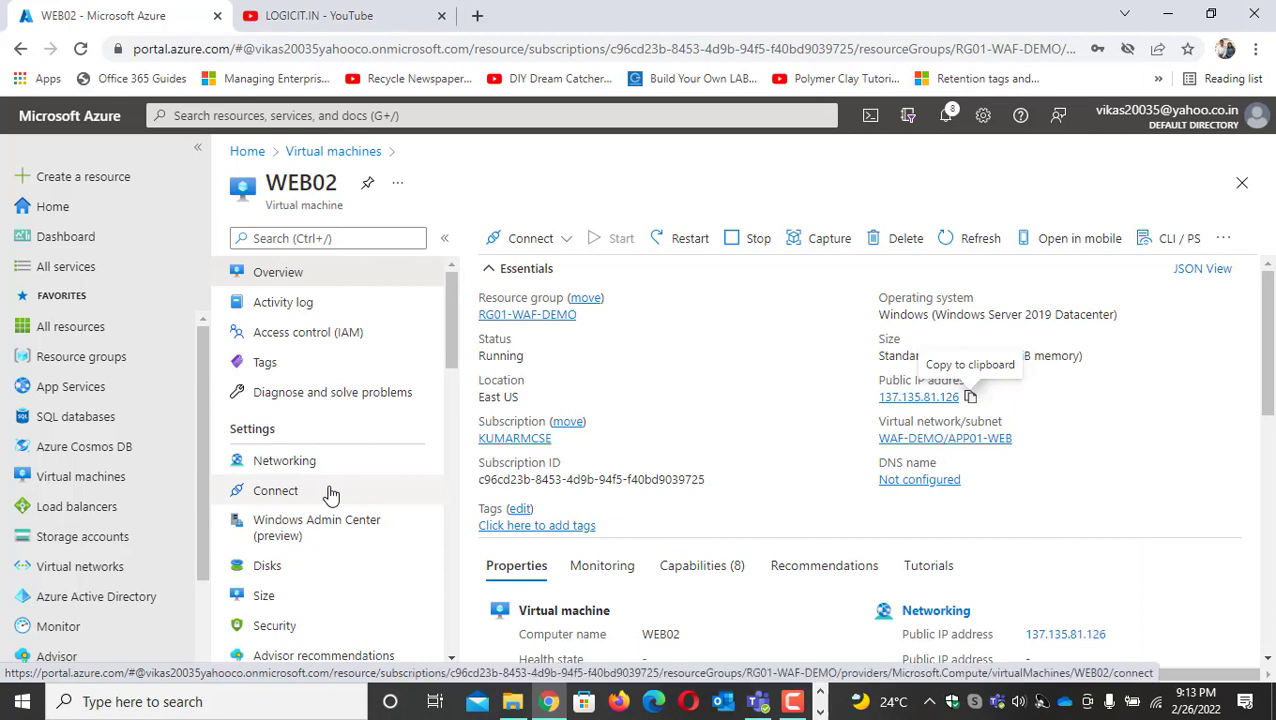
click(73, 186)
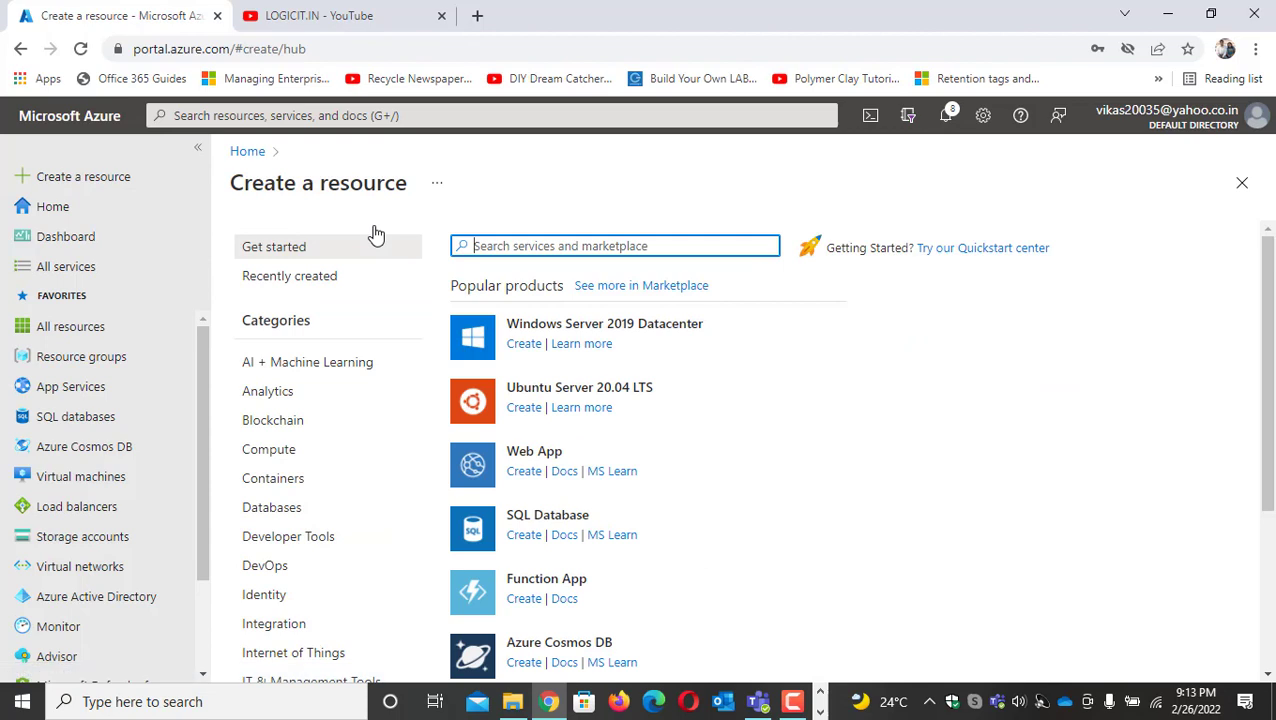
text(application gateway)
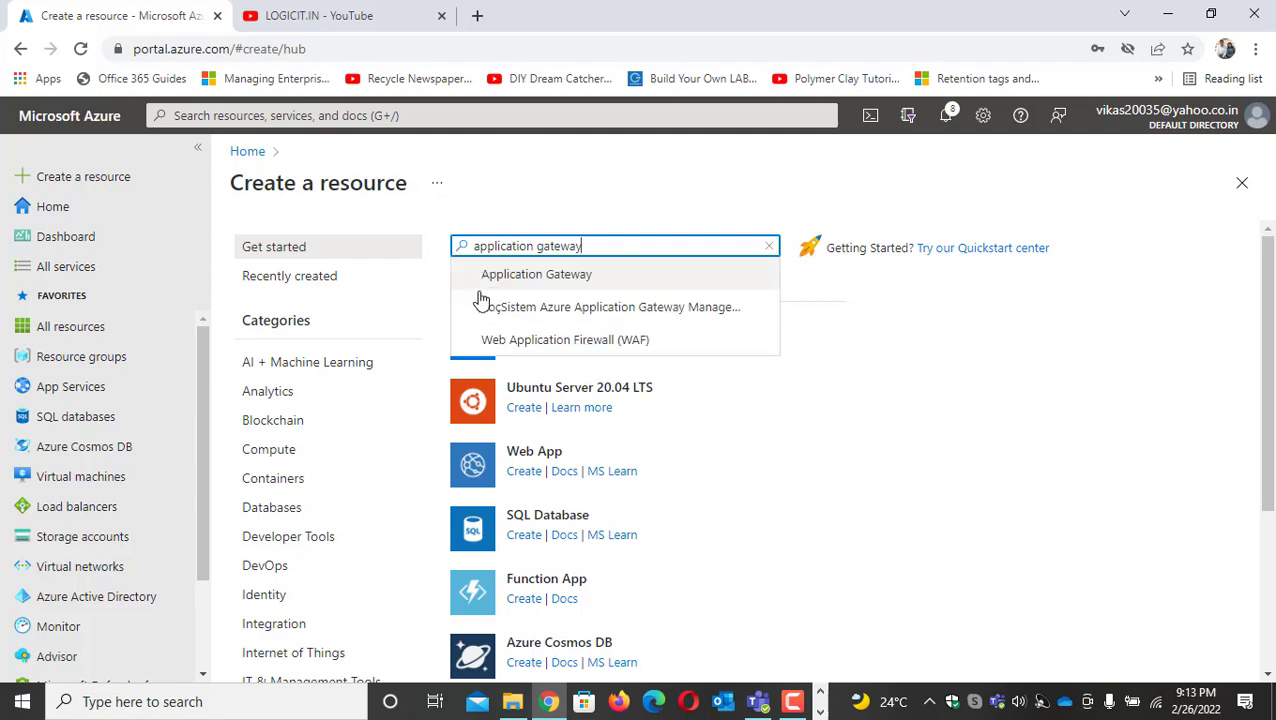
click(541, 276)
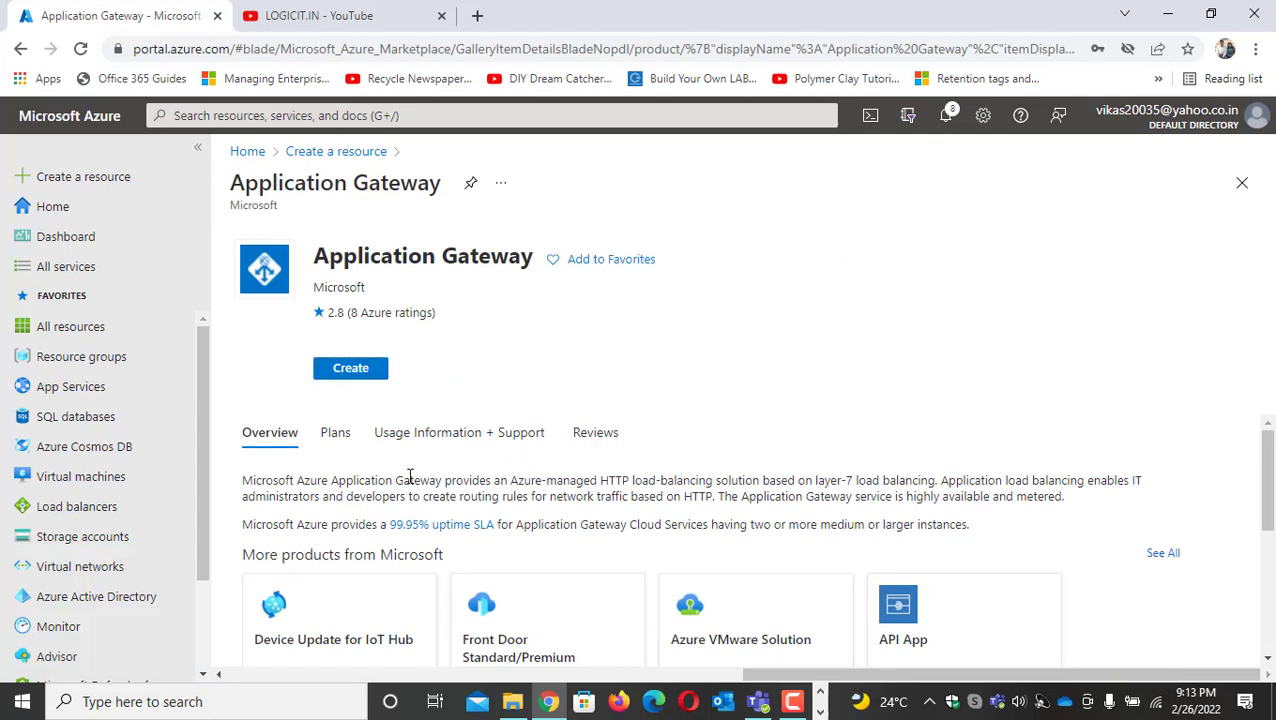
drag(396, 481, 790, 492)
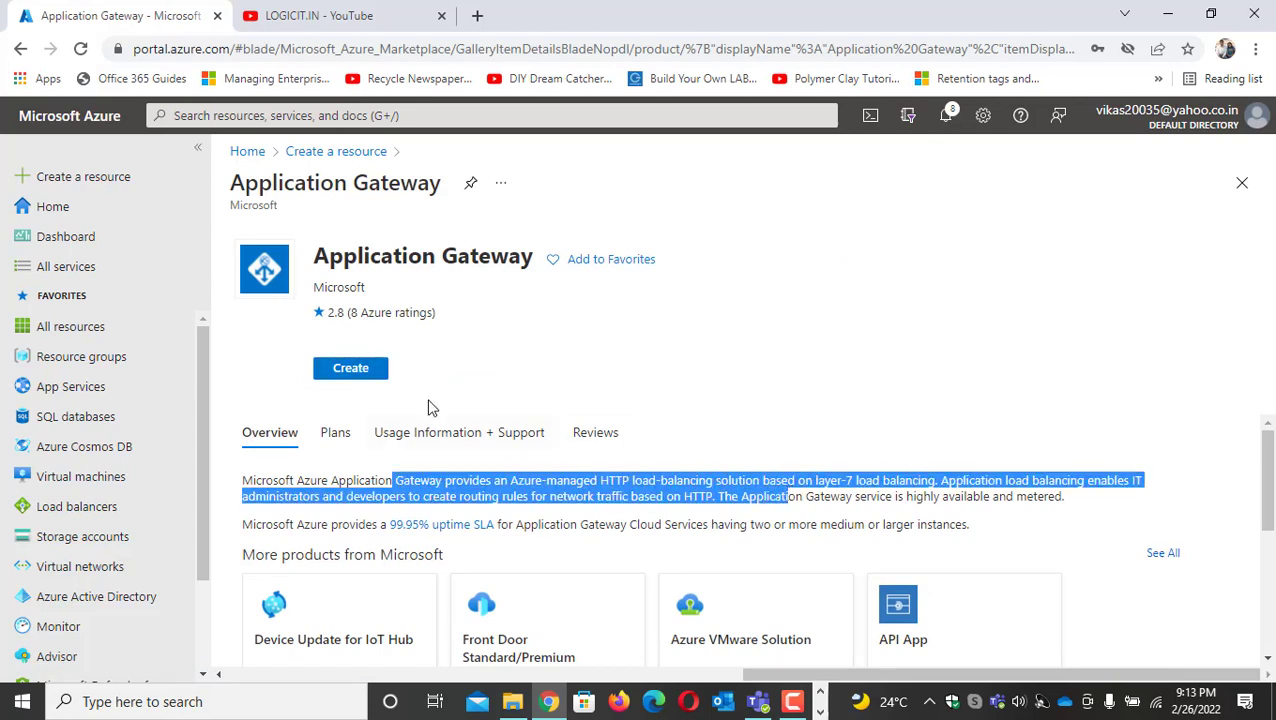
click(366, 383)
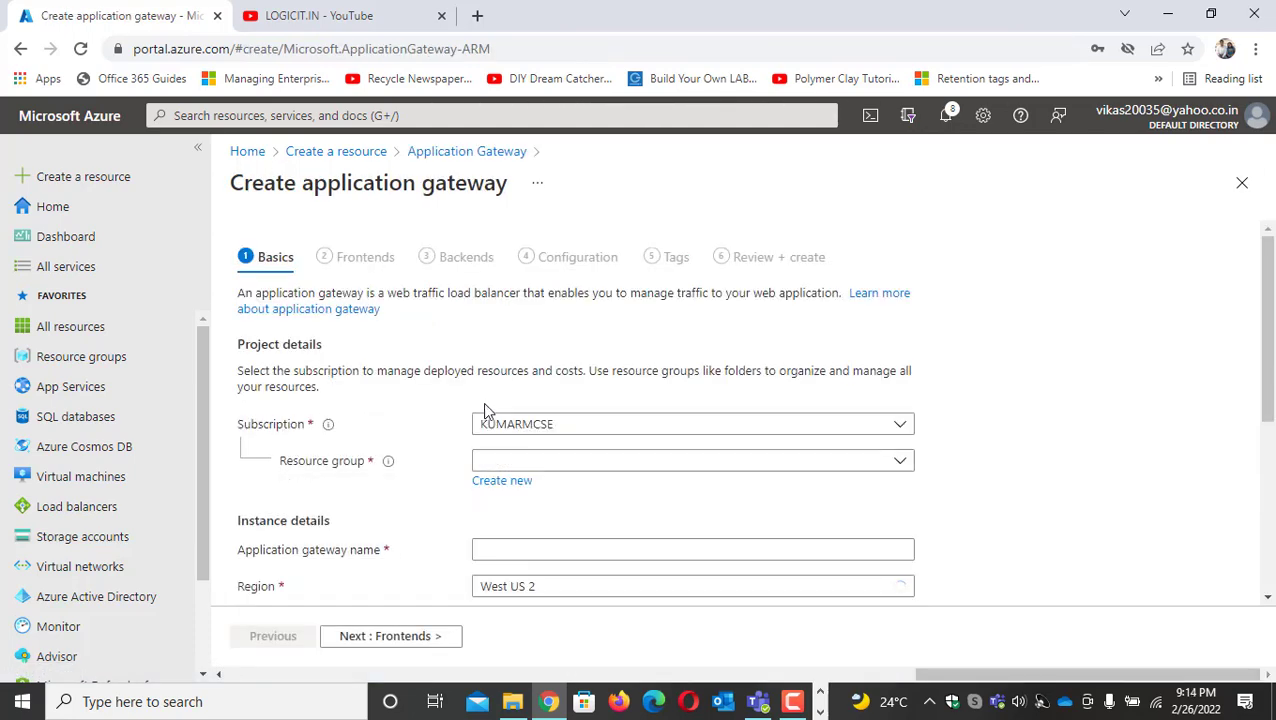
Assign the application gateway to the resource group RG01-WAF-DEMO and name it App01-gateway
click(649, 464)
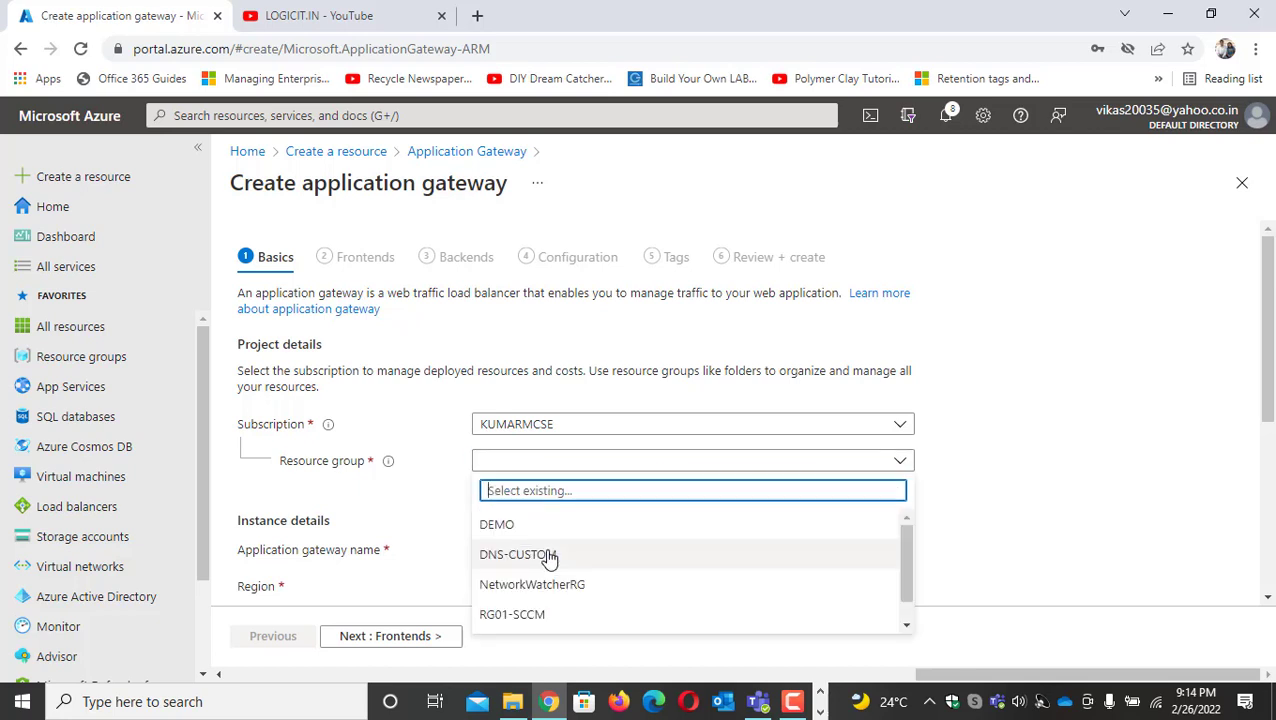
scroll(553, 592, down, 1)
click(547, 618)
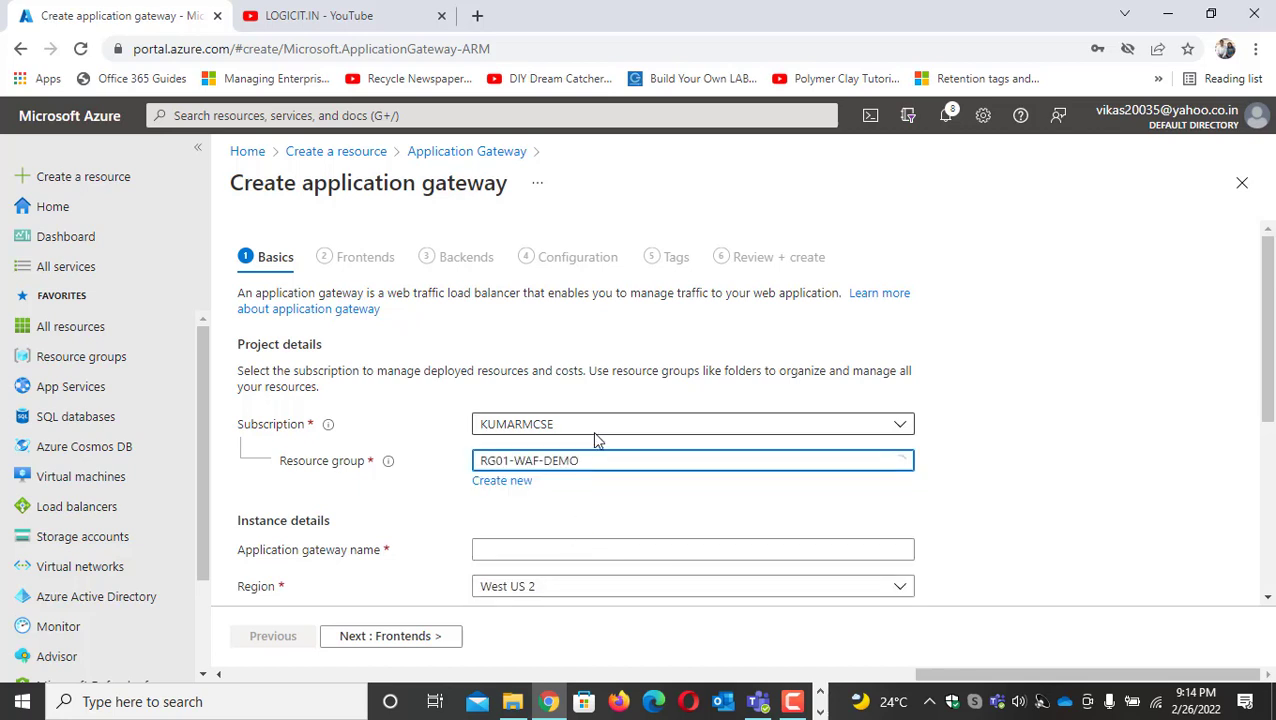
scroll(560, 460, down, 2)
click(513, 330)
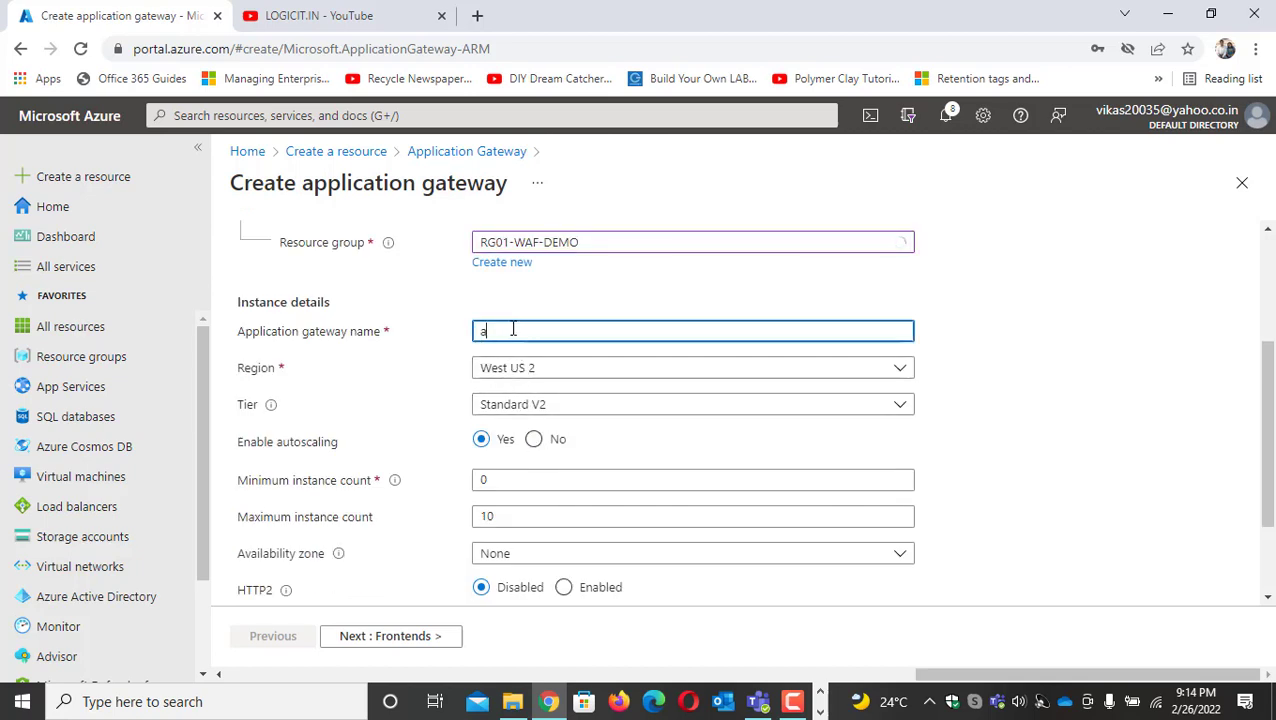
text(App)
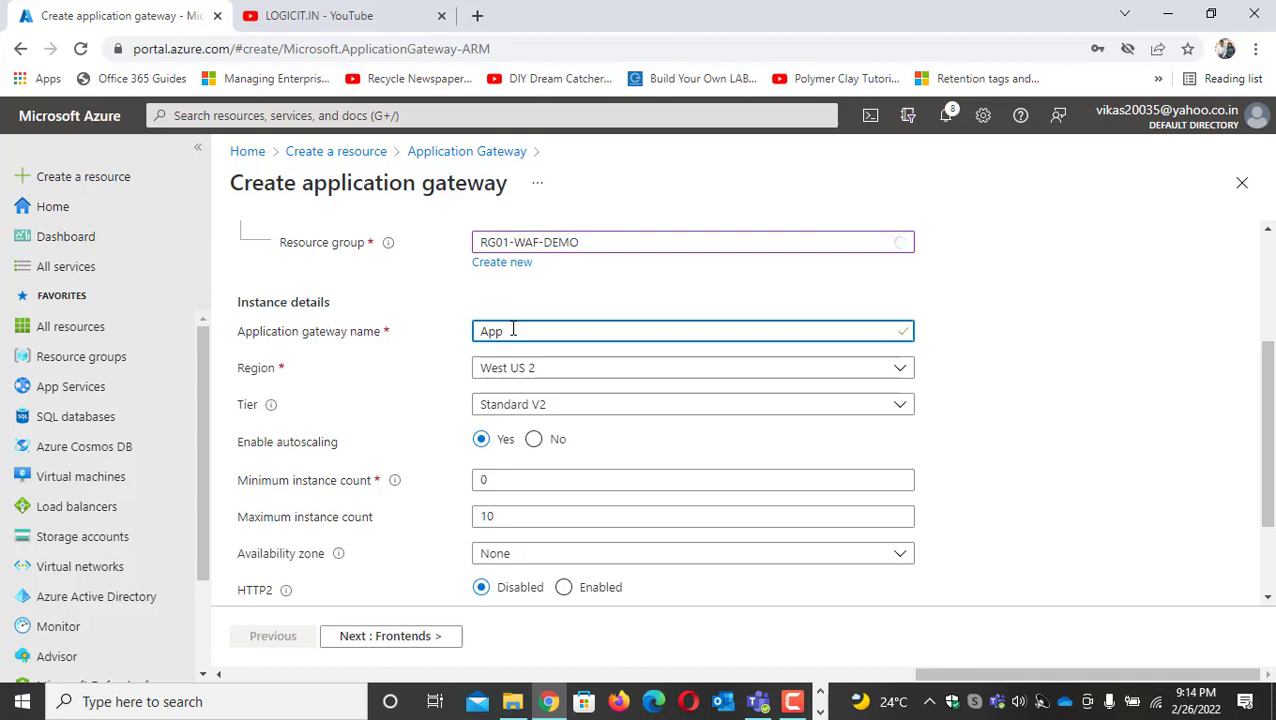
text(01-gateway)
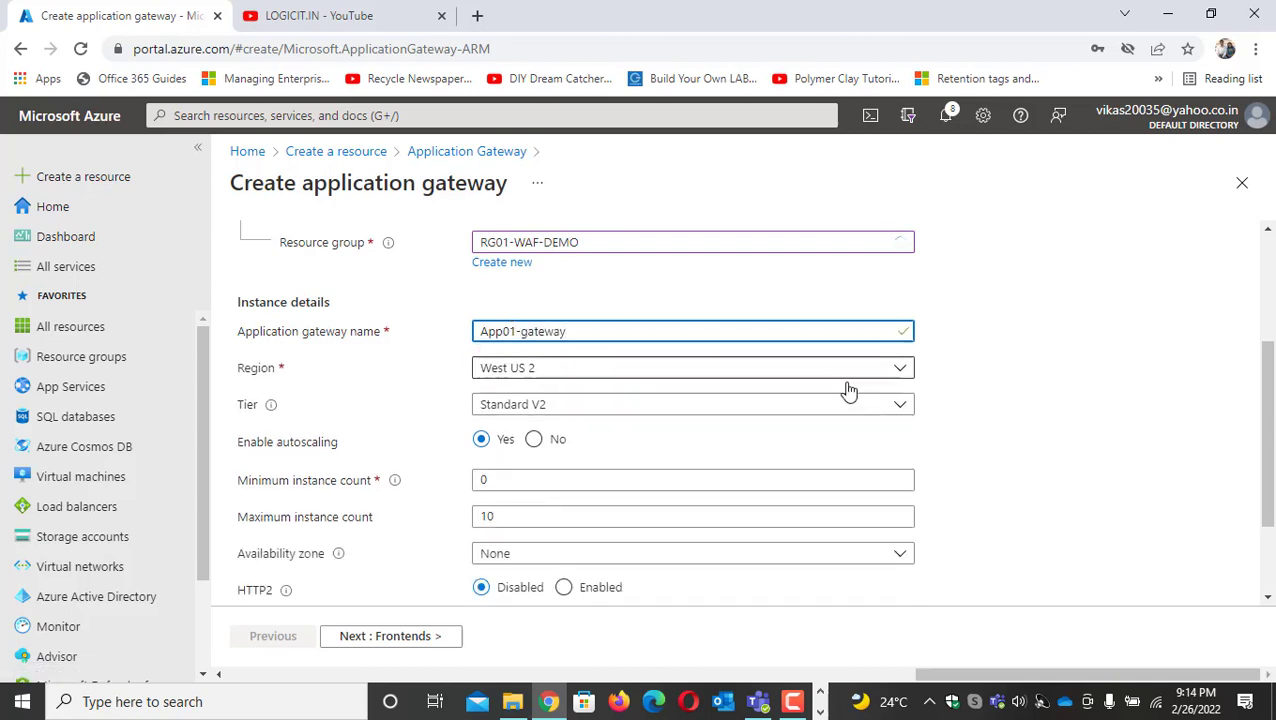
Set the gateway's region to East US and its tier to WAF V2
click(900, 373)
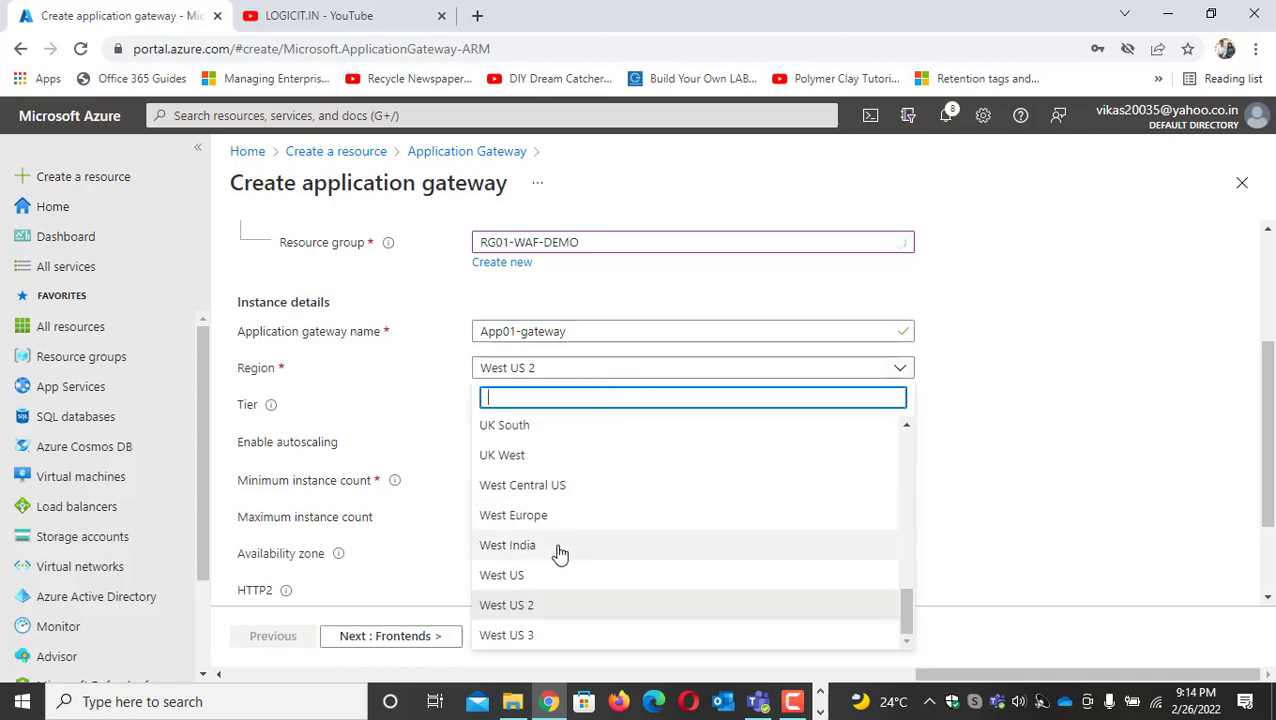
text(eas)
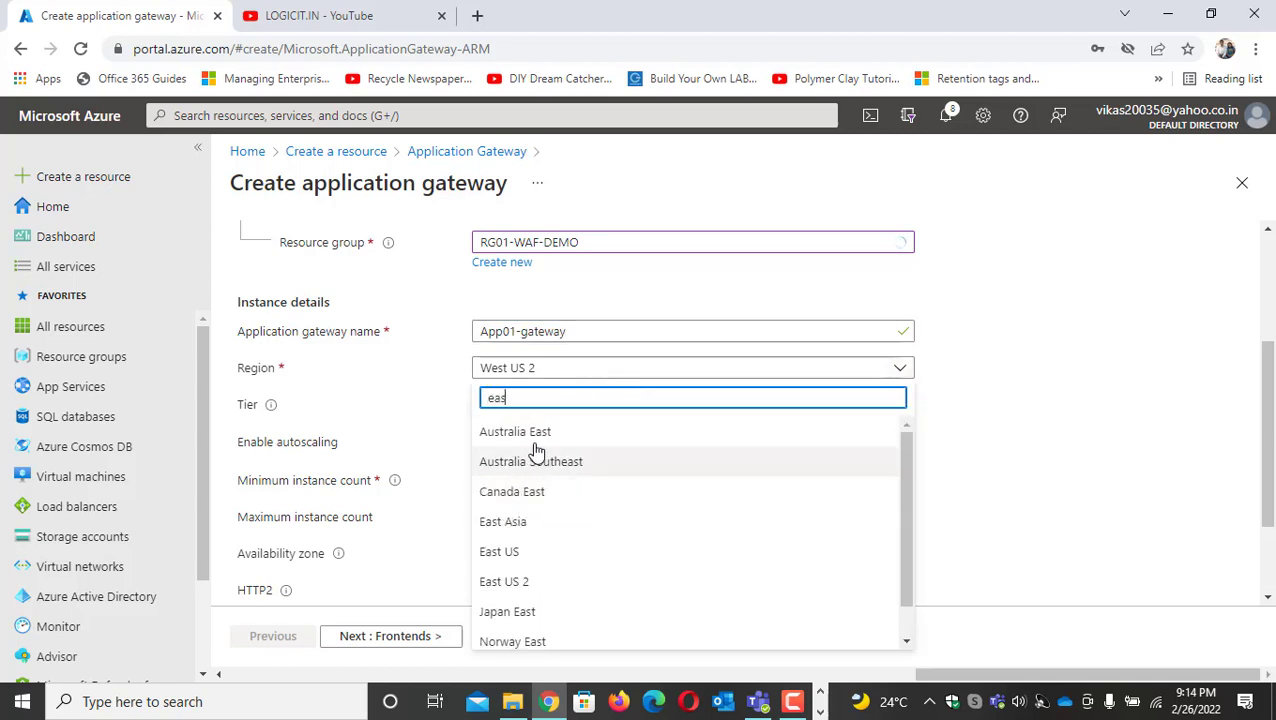
click(520, 551)
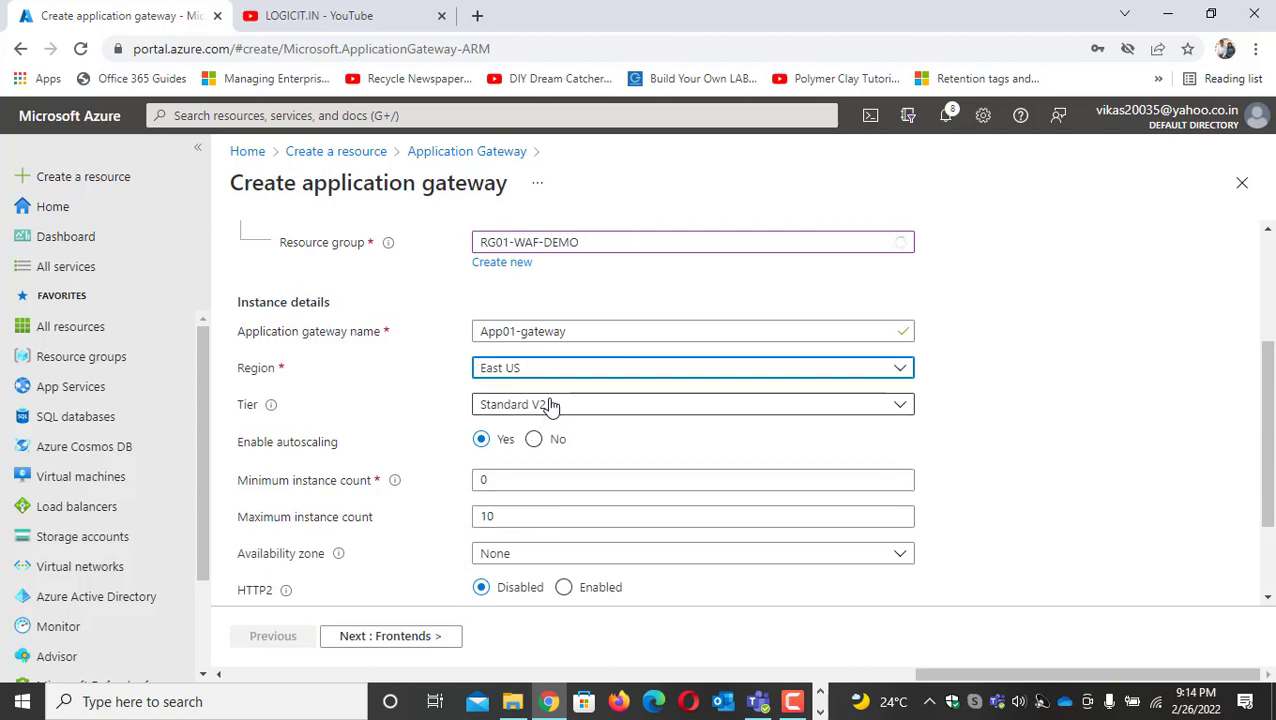
scroll(550, 406, down, 2)
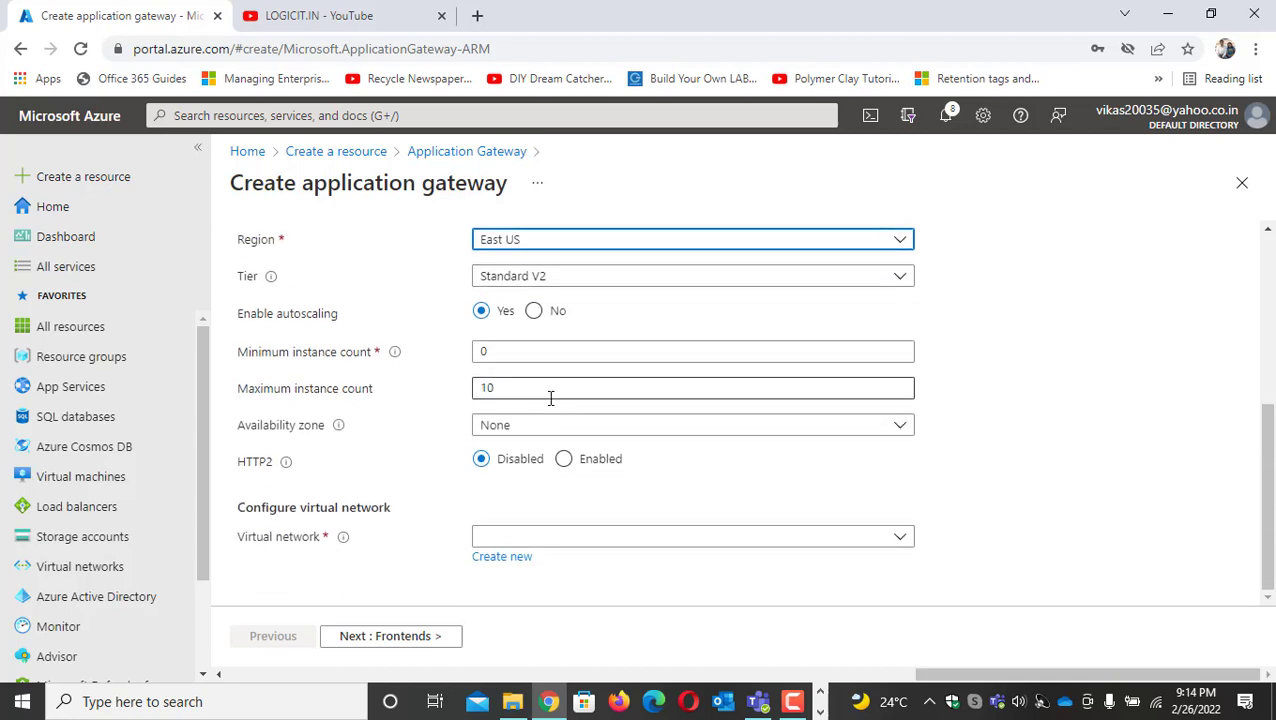
click(666, 287)
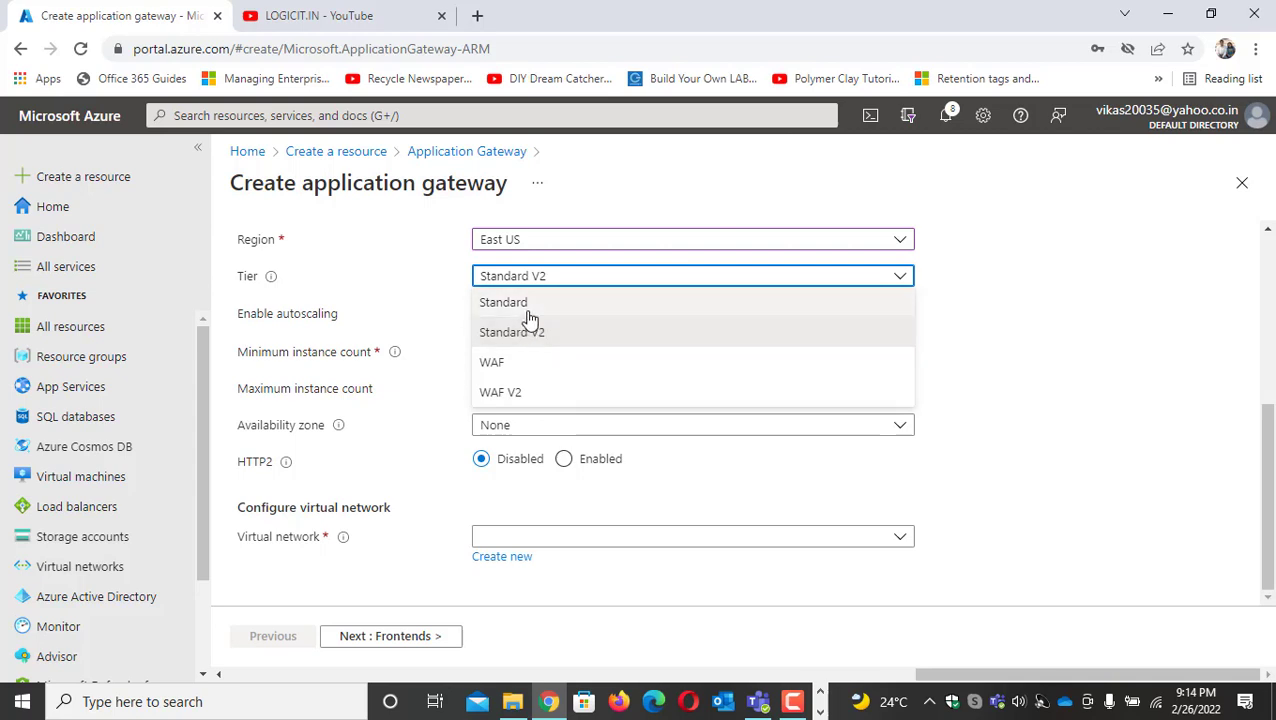
click(515, 399)
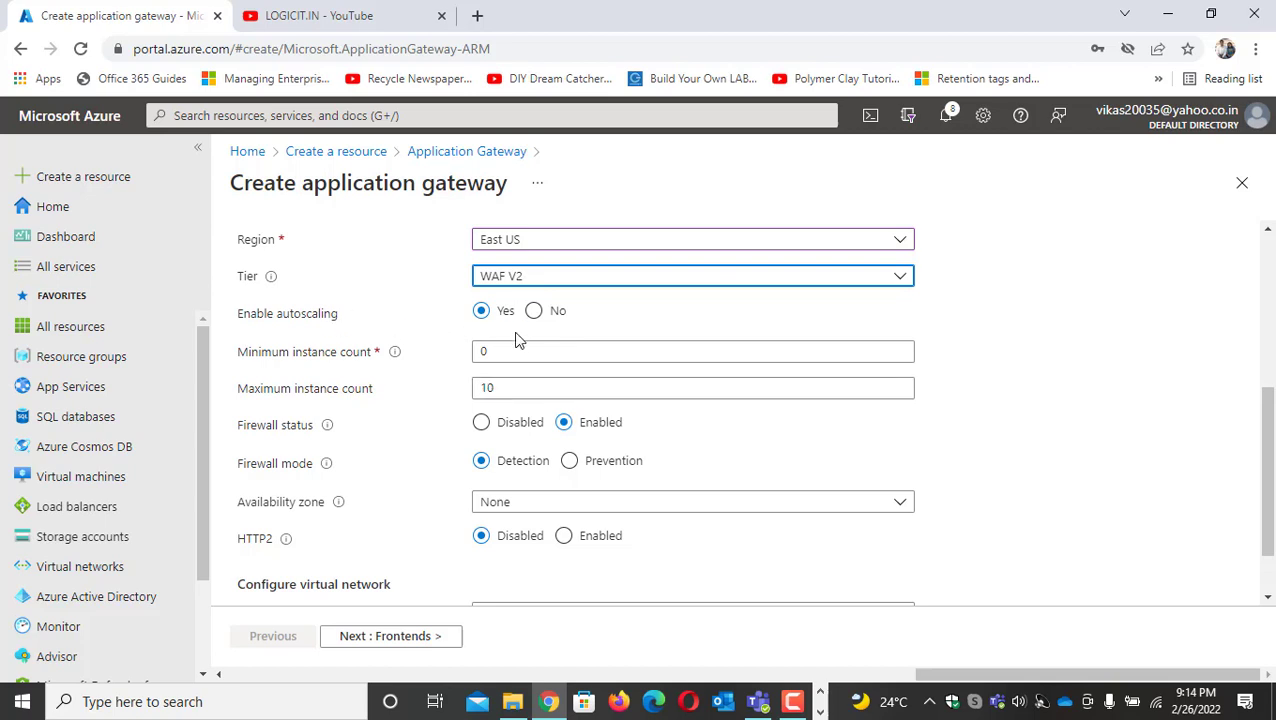
click(489, 388)
double_click(489, 388)
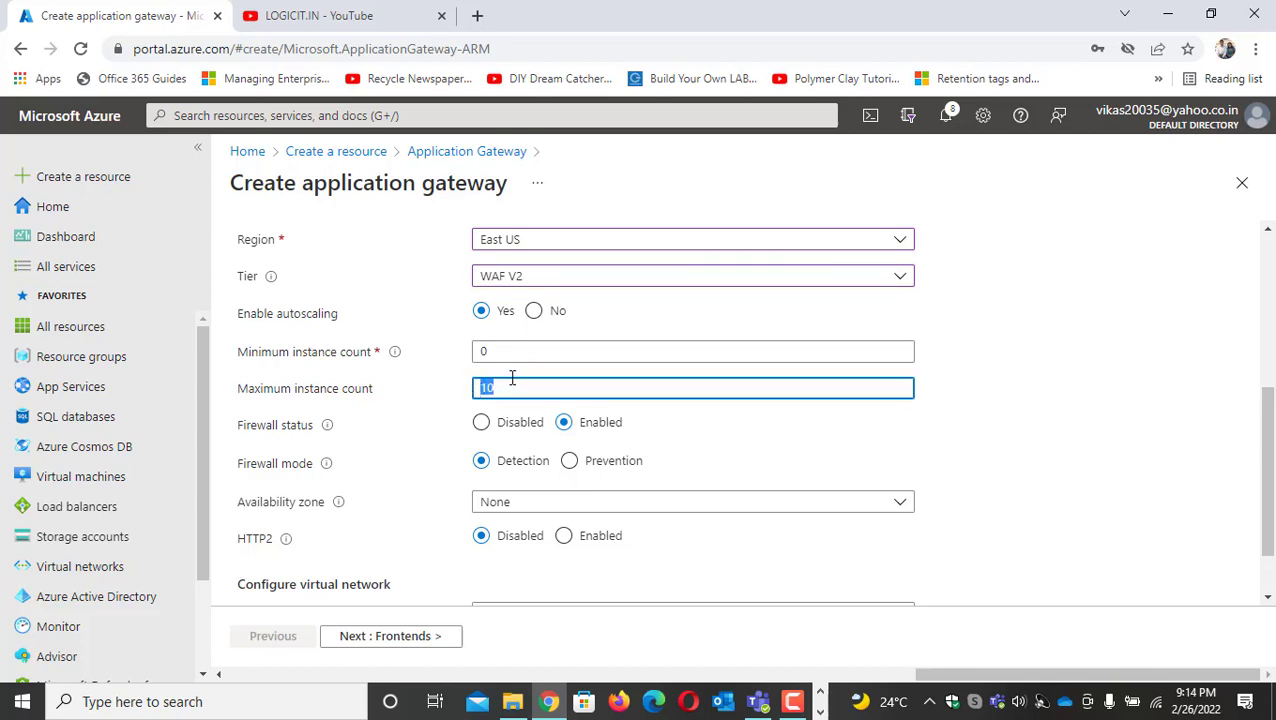
text(2)
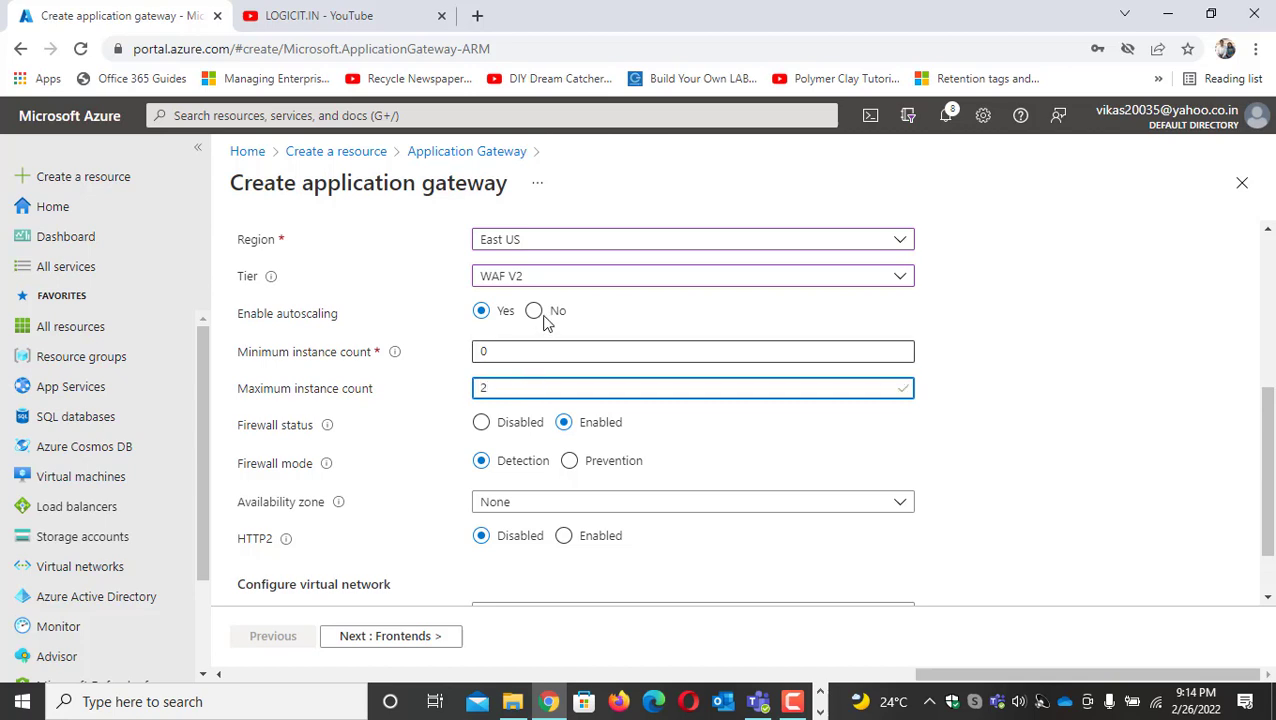
click(535, 313)
drag(497, 351, 464, 356)
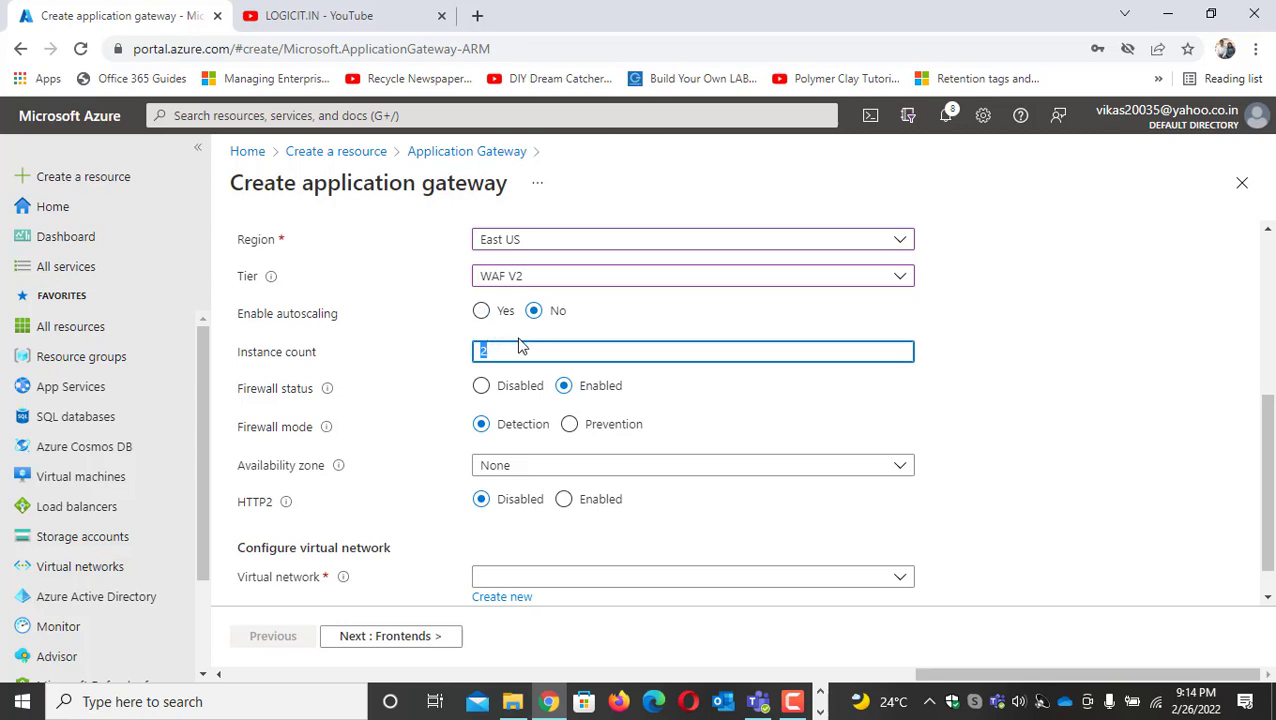
click(481, 311)
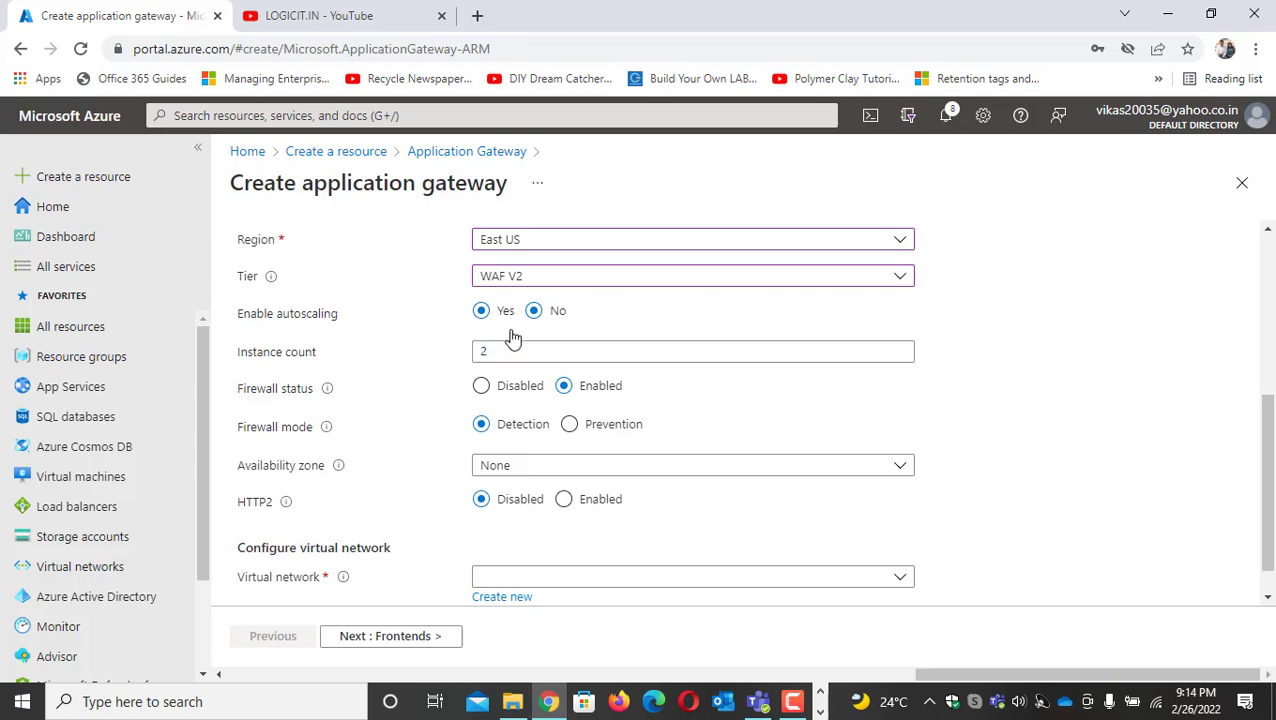
Set the maximum instance count to 3 and the firewall mode to Prevention
drag(493, 386, 468, 390)
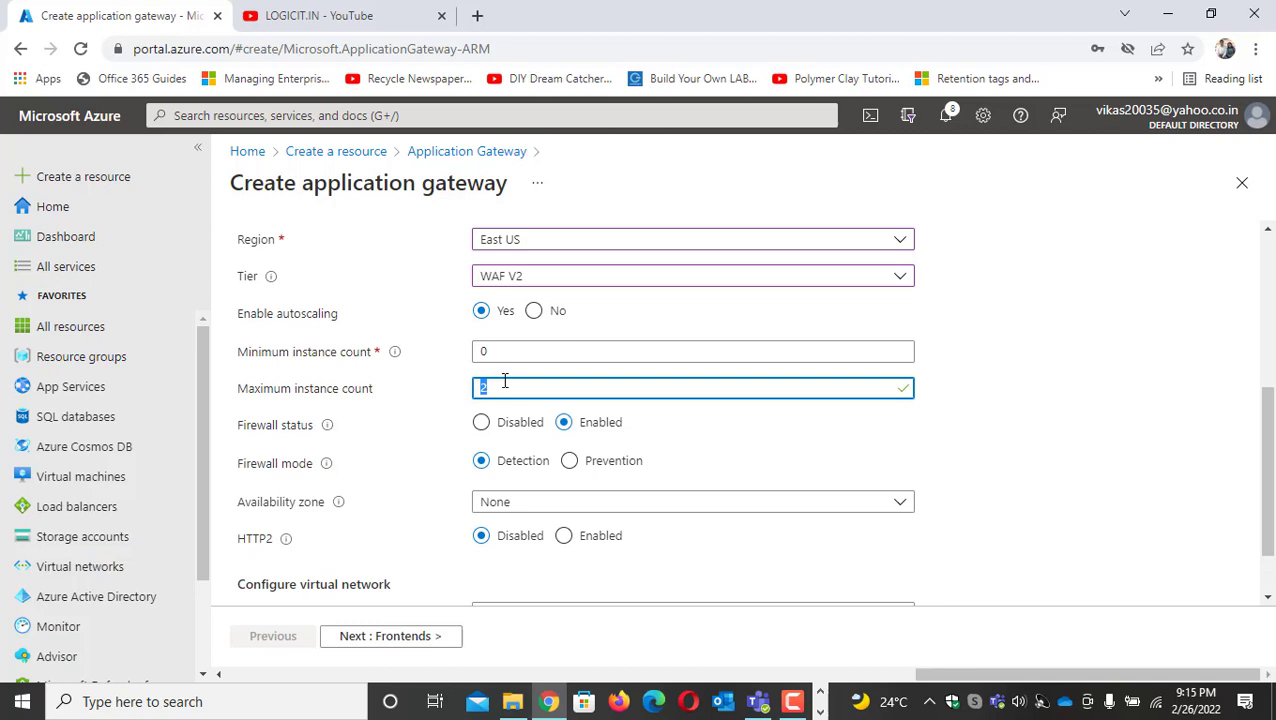
text(3)
click(1016, 437)
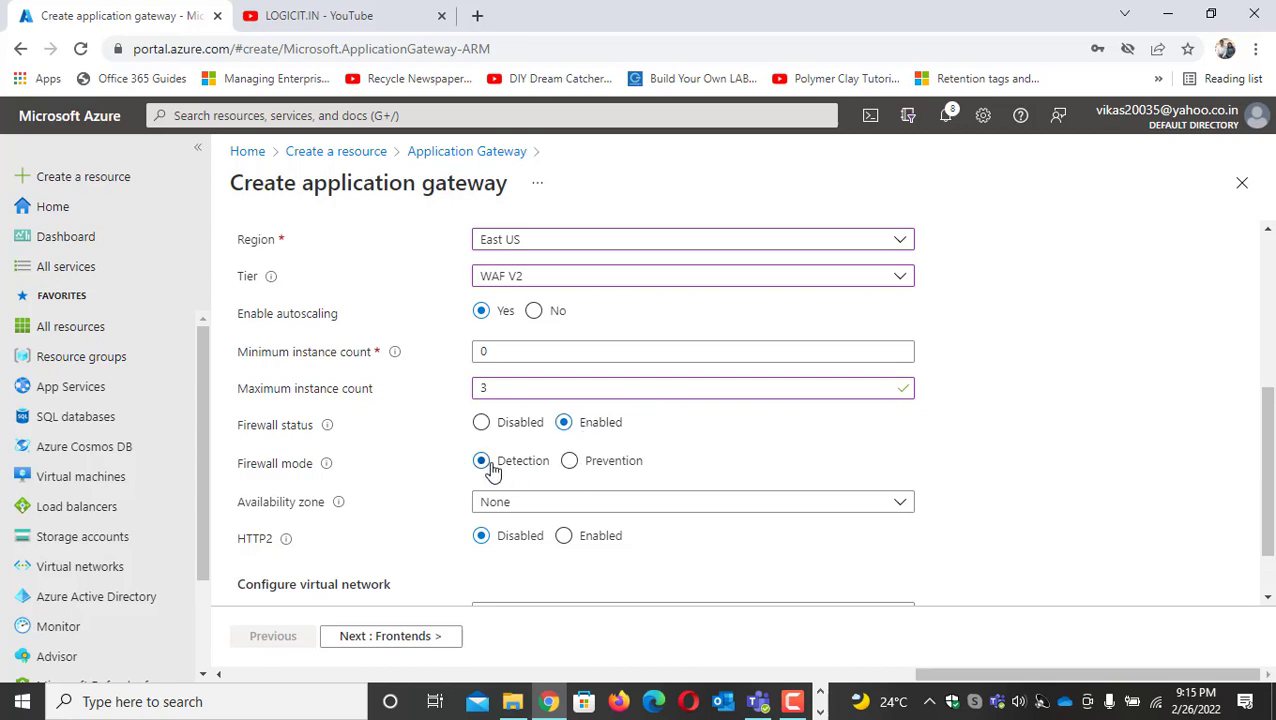
click(570, 468)
Select Zone 1 and Zone 2 as the gateway's availability zones
scroll(601, 462, down, 2)
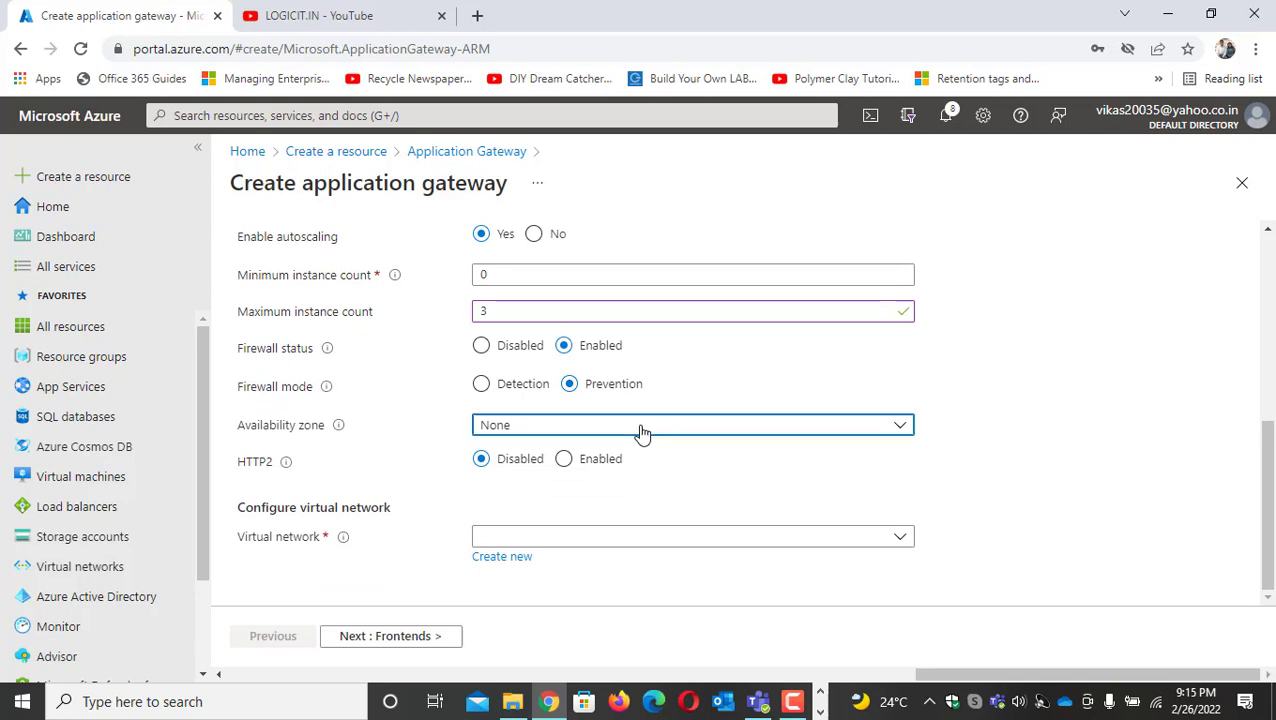
click(642, 431)
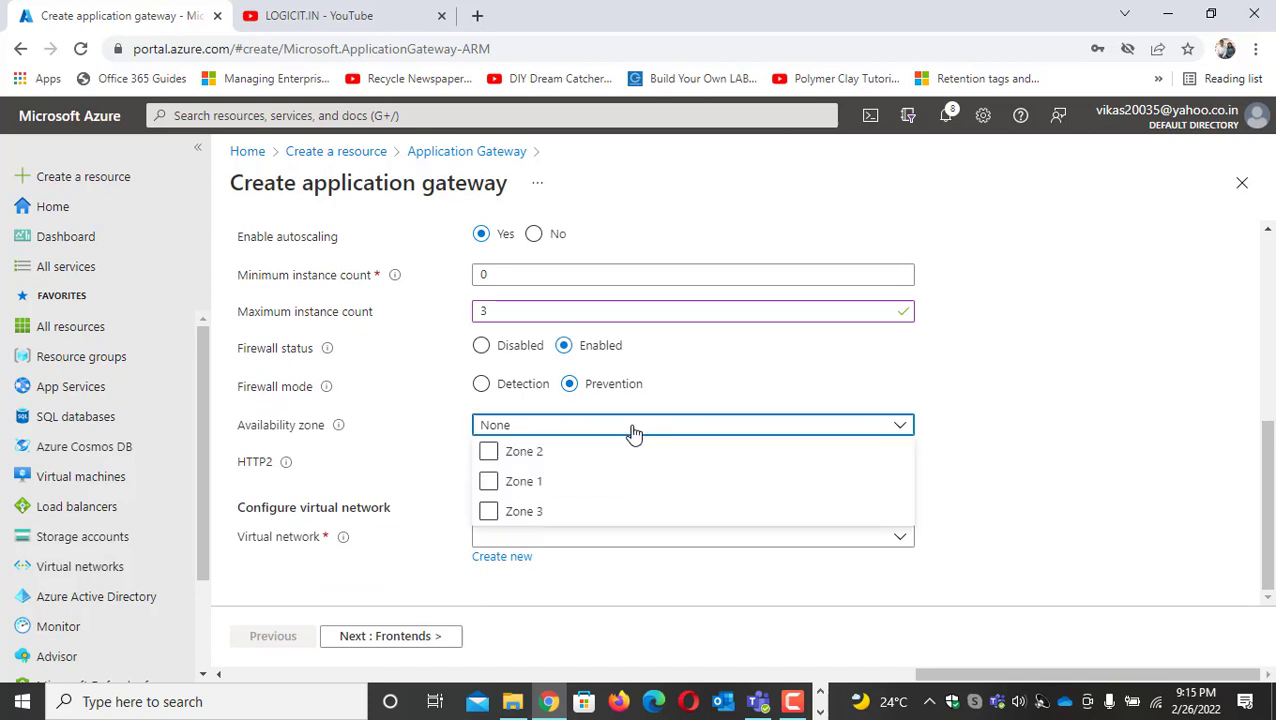
click(488, 484)
click(488, 484)
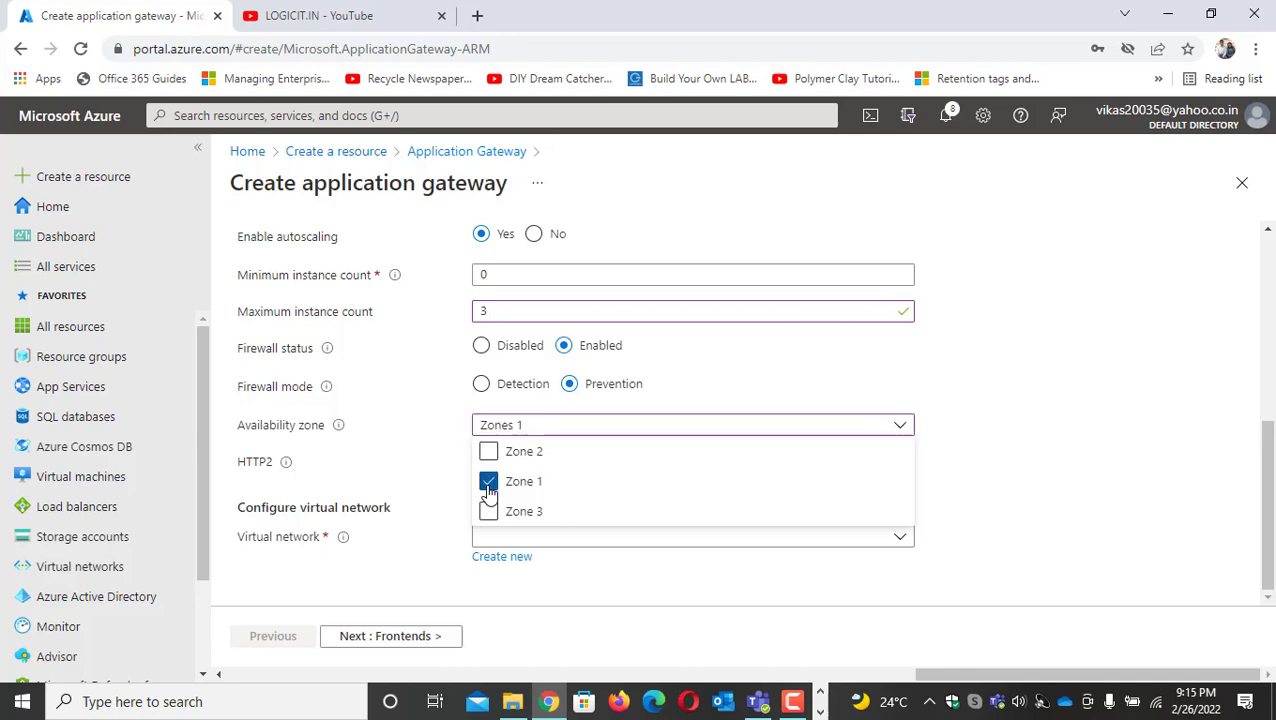
click(488, 451)
click(968, 469)
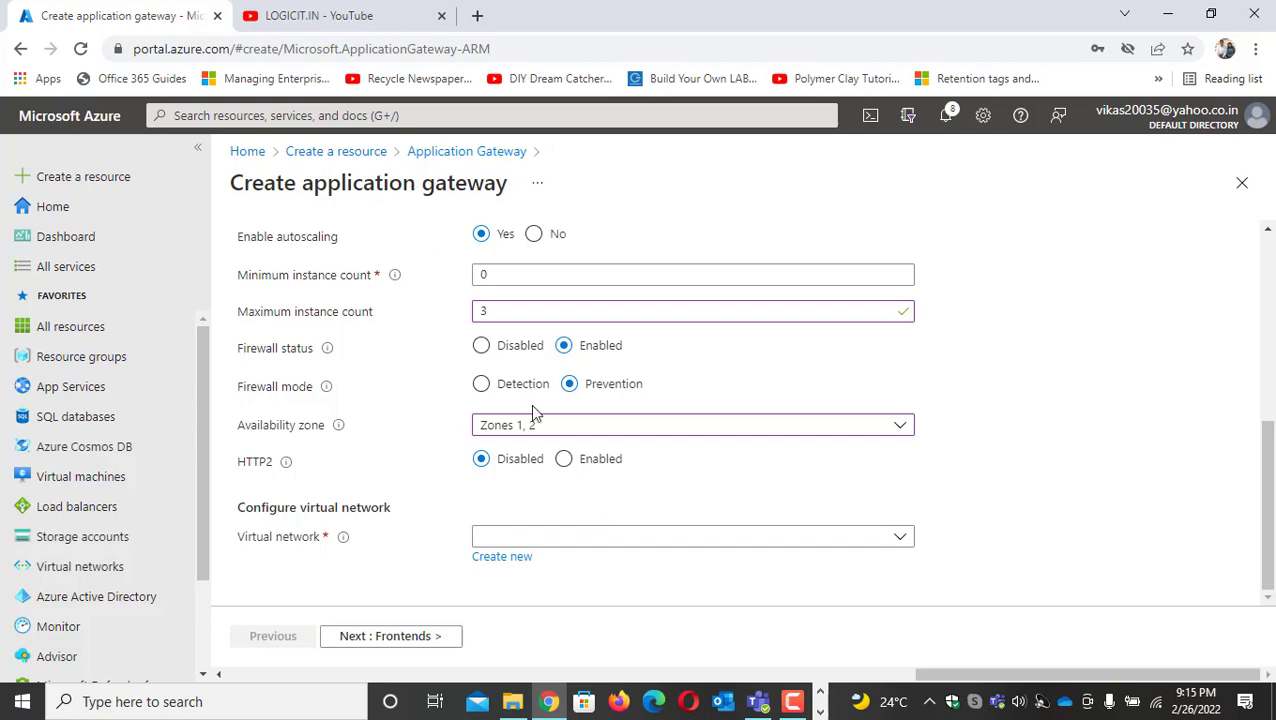
Choose WAF-DEMO as the gateway's virtual network and check the subnet requirement
click(903, 540)
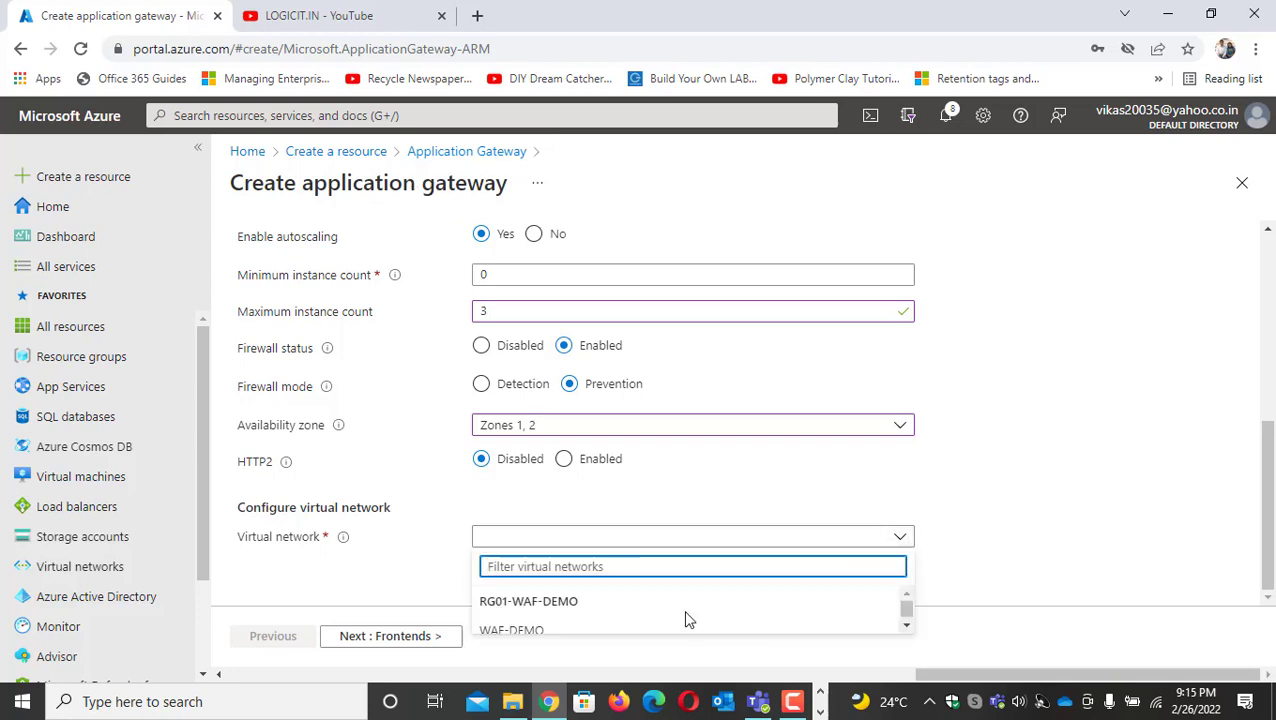
click(567, 630)
scroll(630, 452, down, 1)
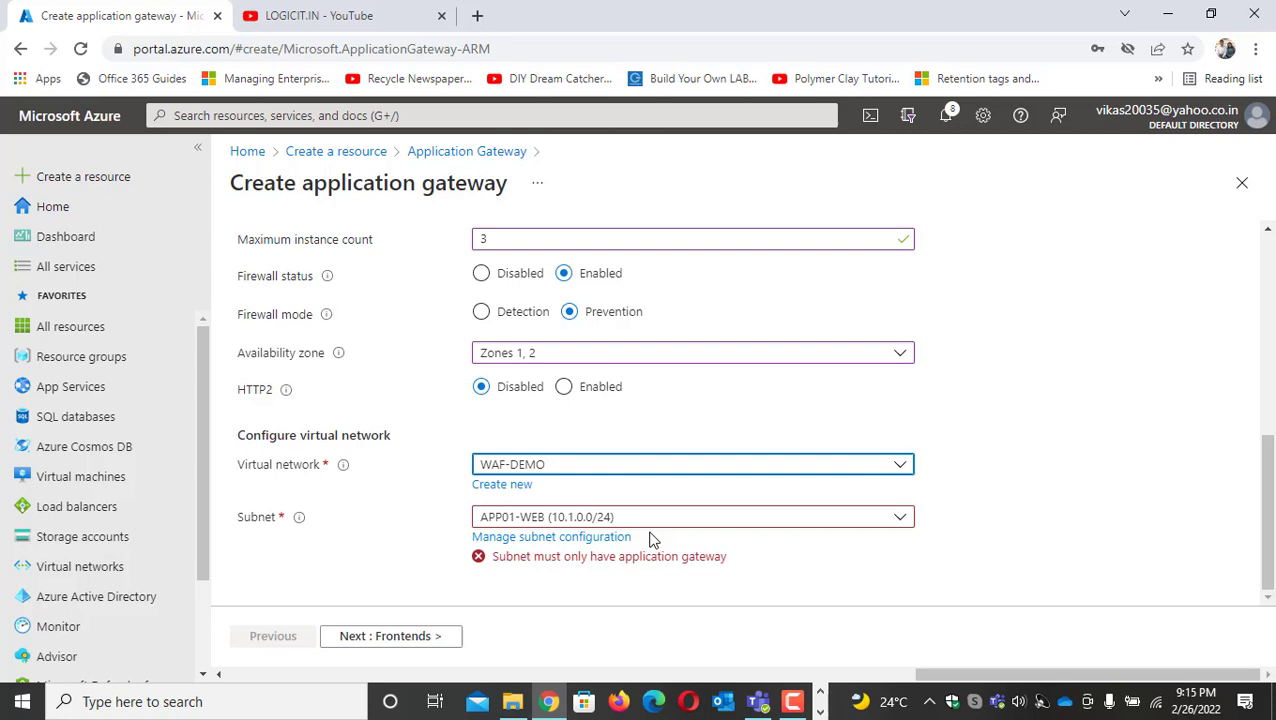
click(516, 556)
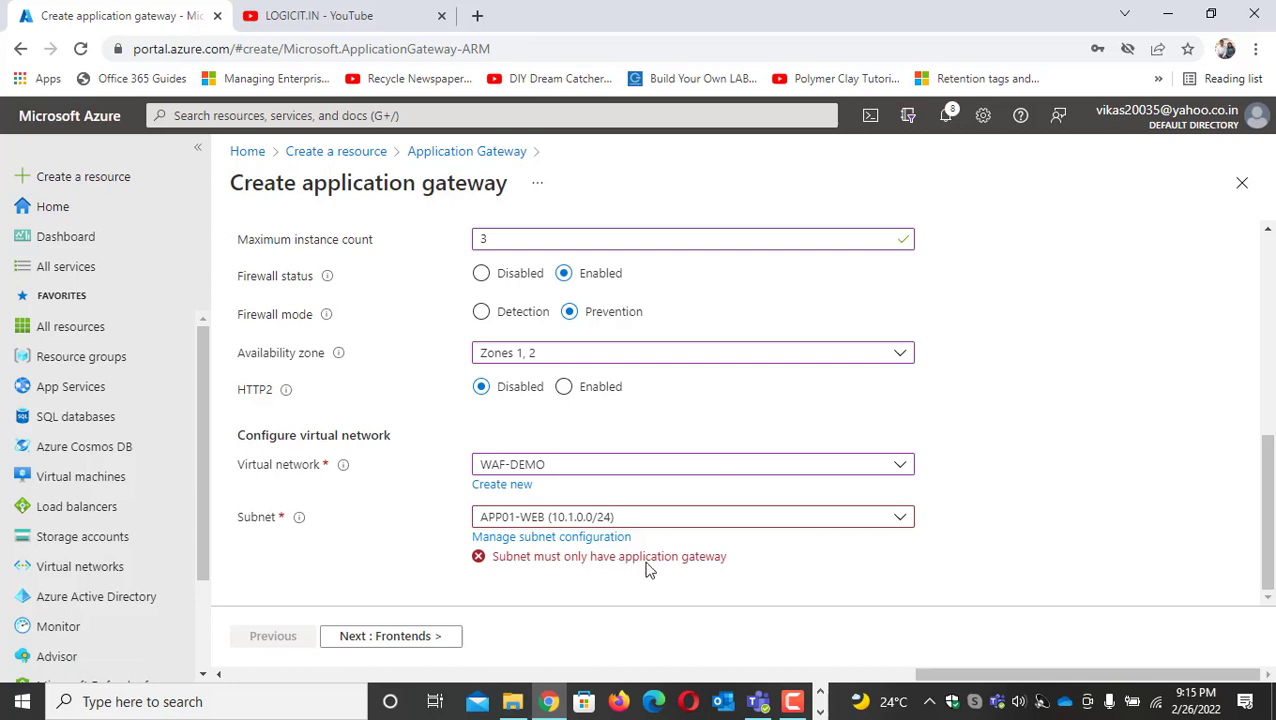
Add a subnet named WAF-SUBNET with address range 10.1.1.0/24 to the WAF-DEMO virtual network
click(580, 540)
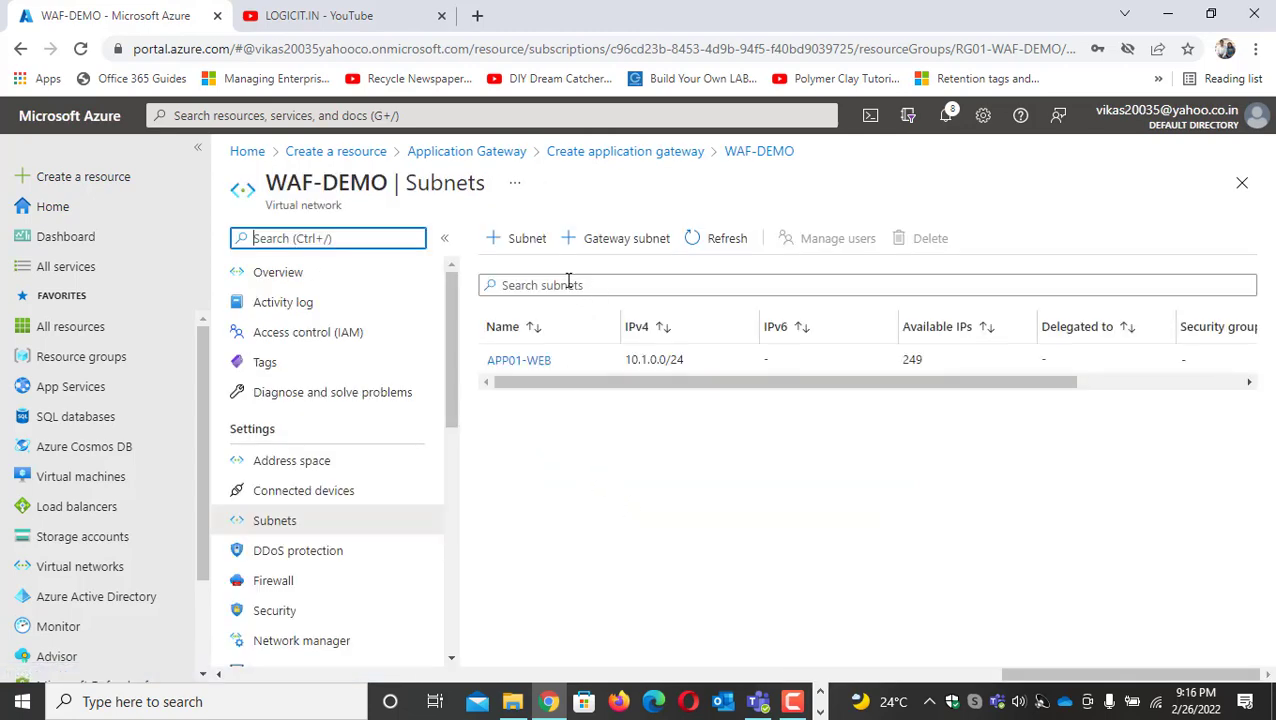
click(529, 246)
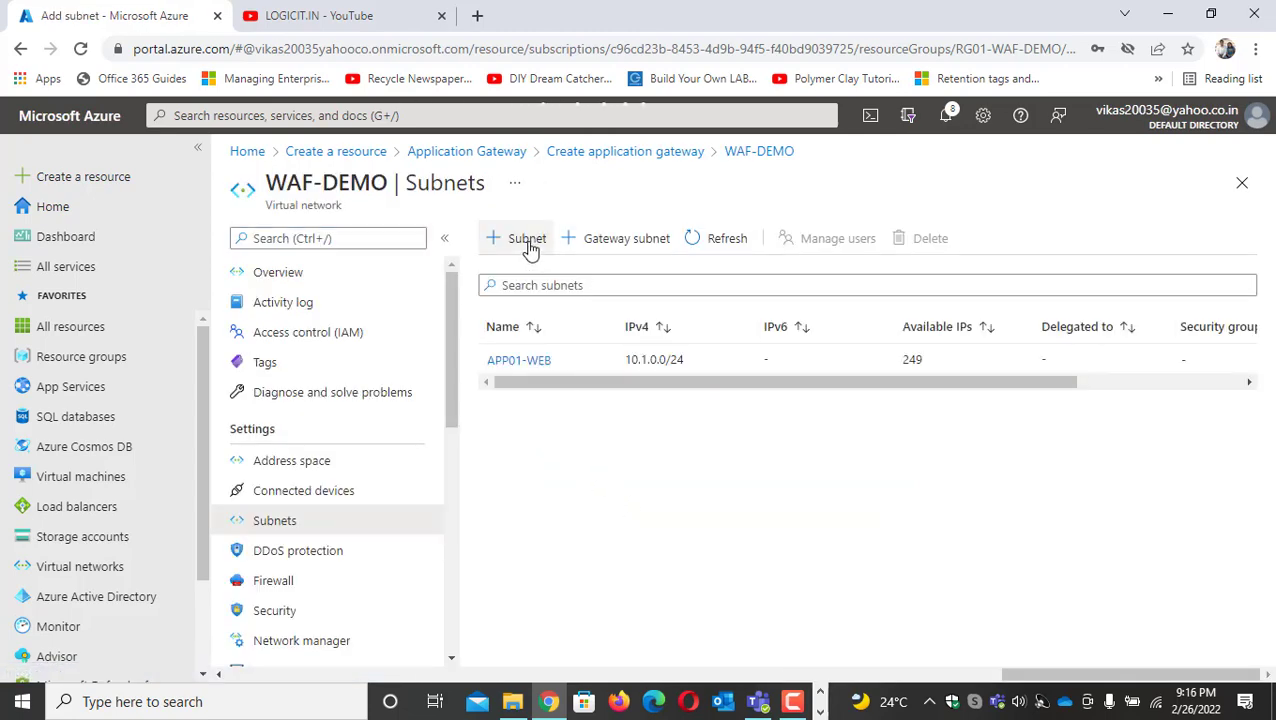
click(1178, 38)
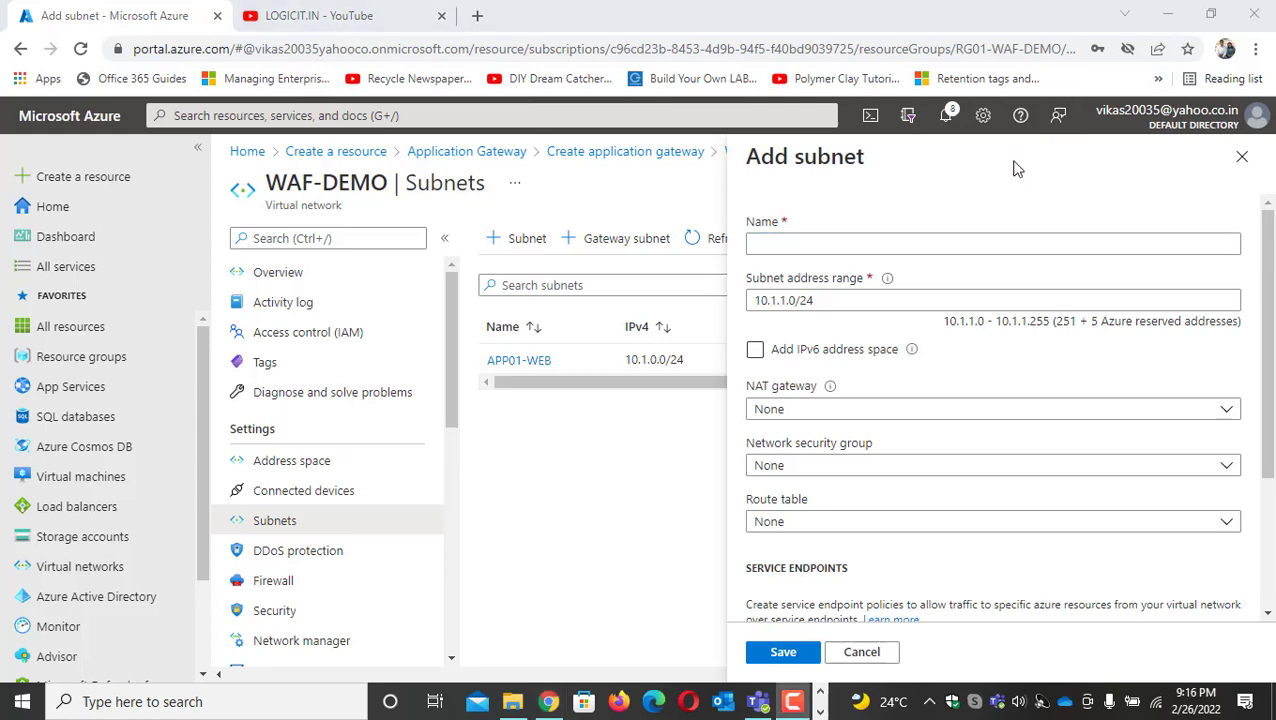
click(835, 238)
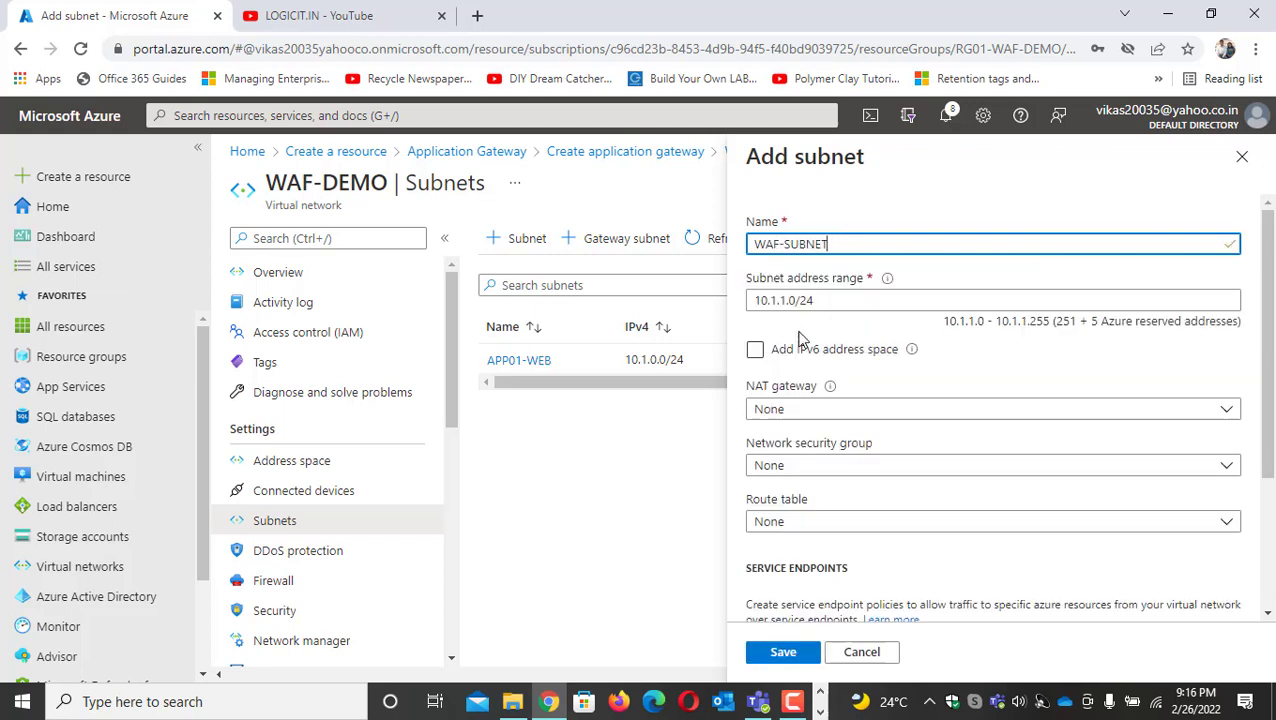
click(784, 652)
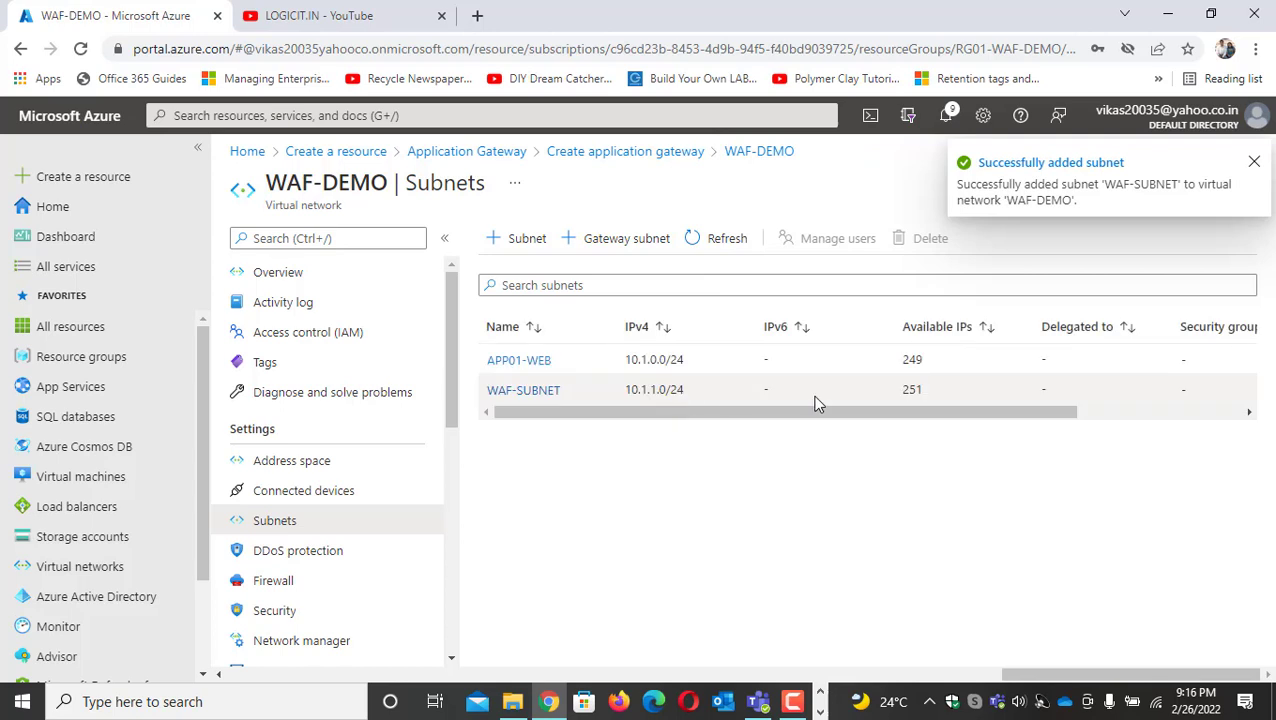
Discard the unfinished gateway form, find Application Gateway in the resource marketplace and start creating a new one
click(100, 178)
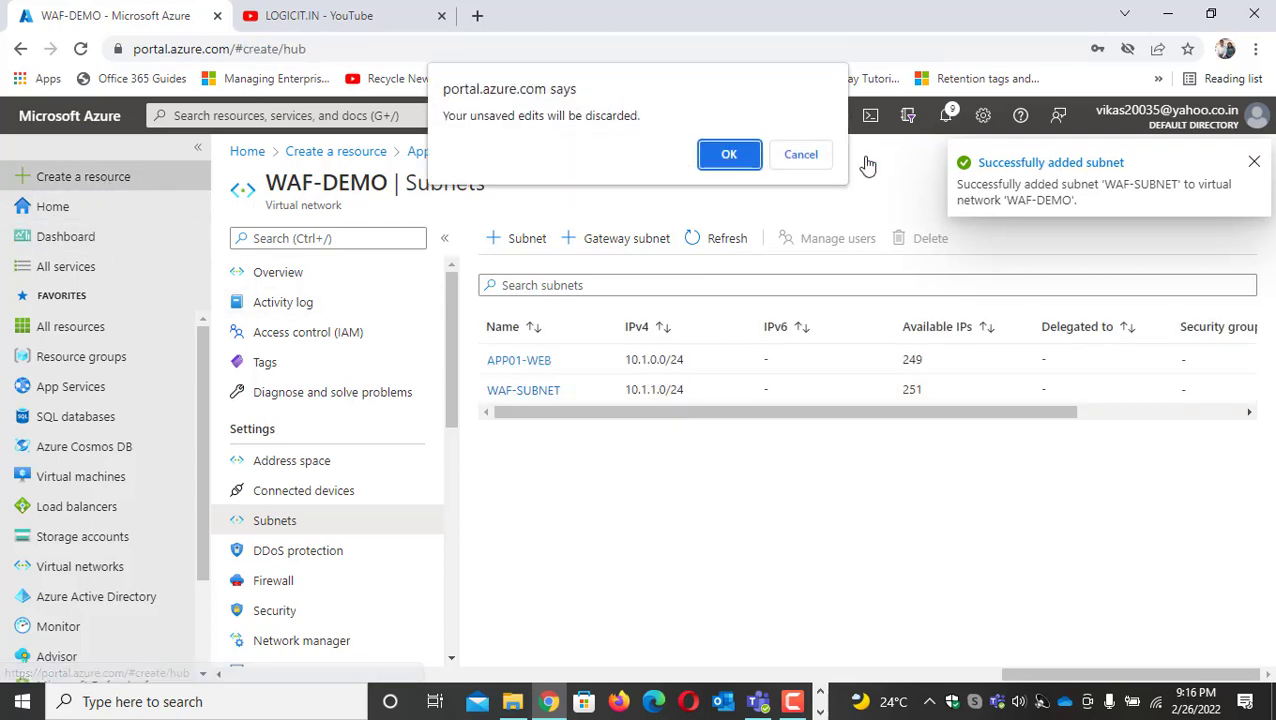
click(731, 156)
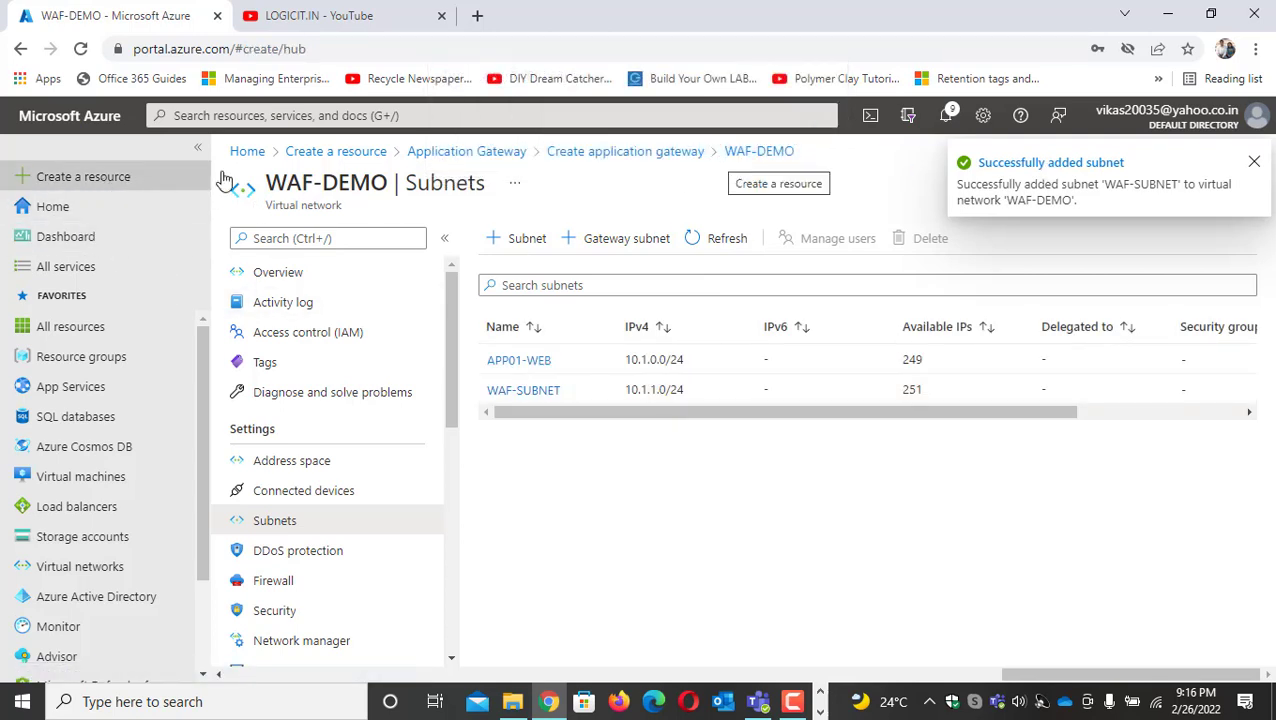
click(67, 180)
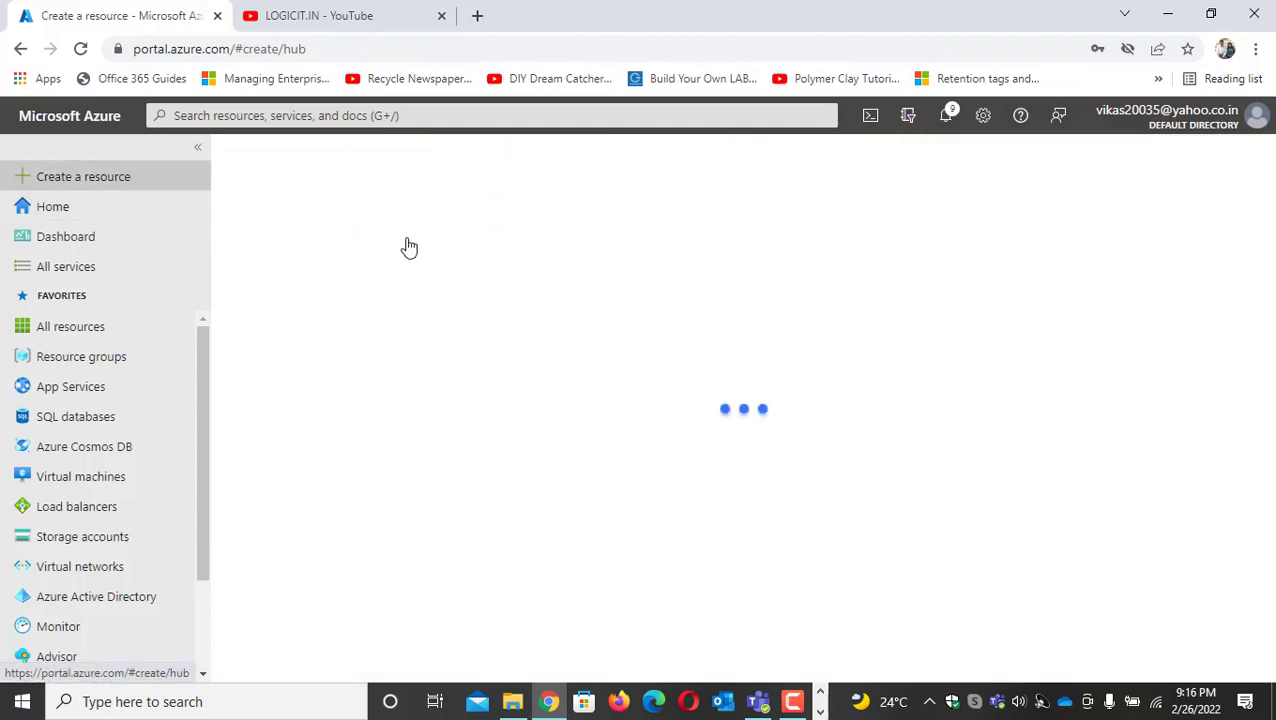
click(508, 252)
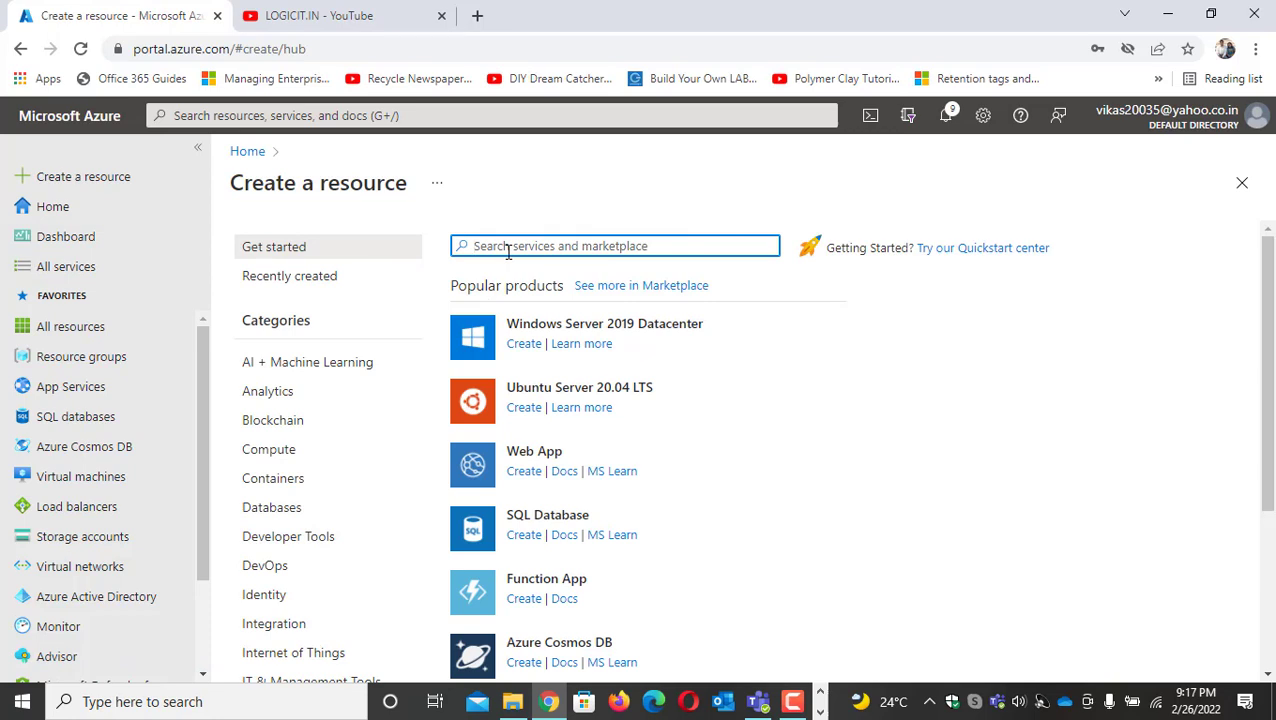
text(APPLICA)
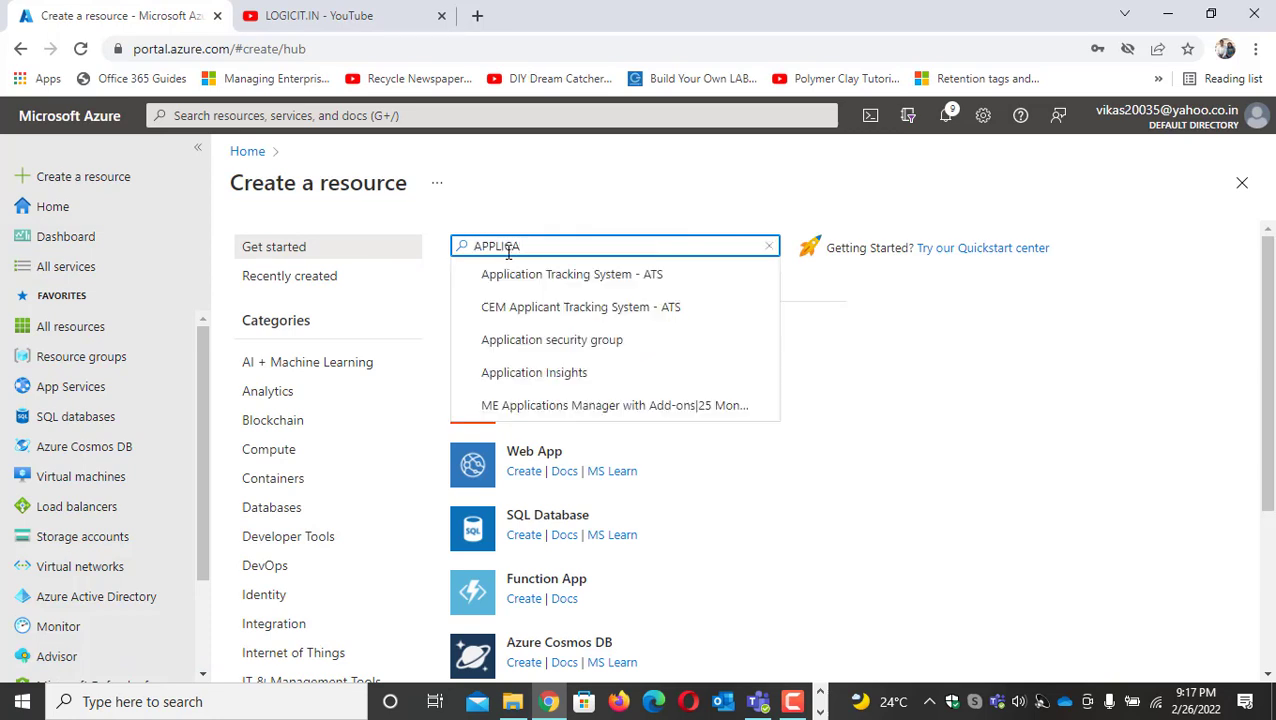
text(TION GATEWAY)
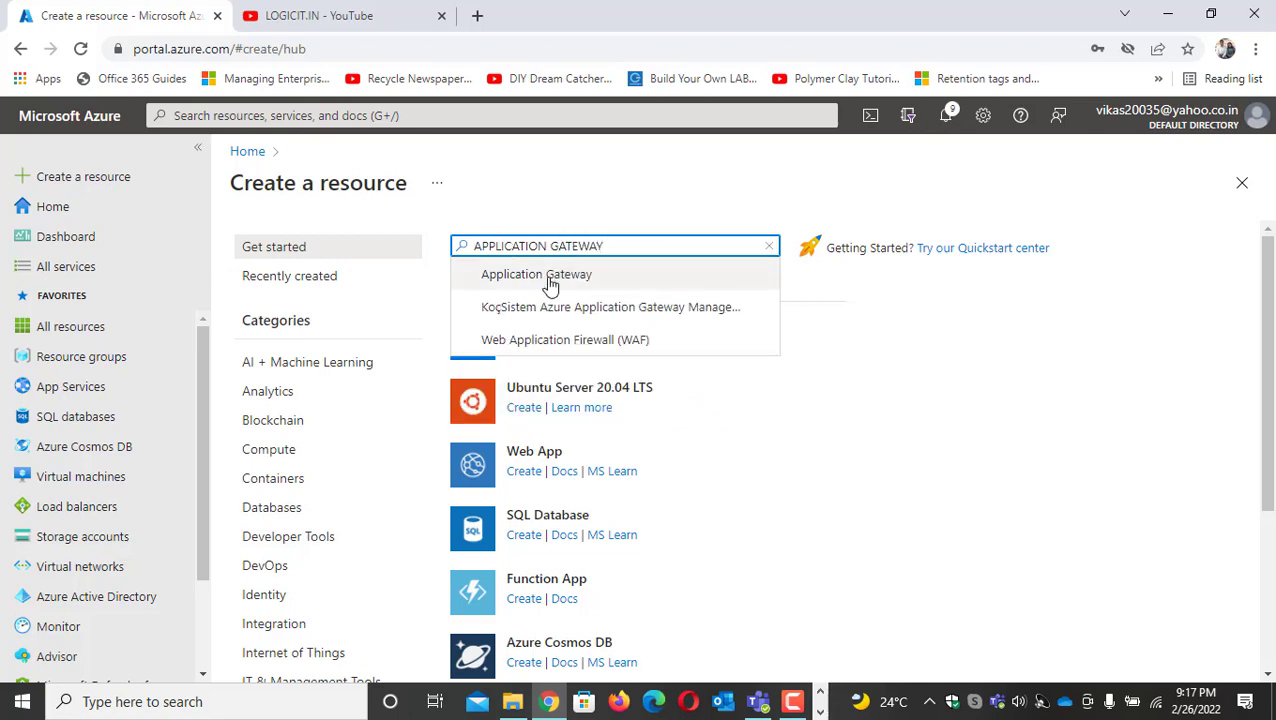
click(545, 275)
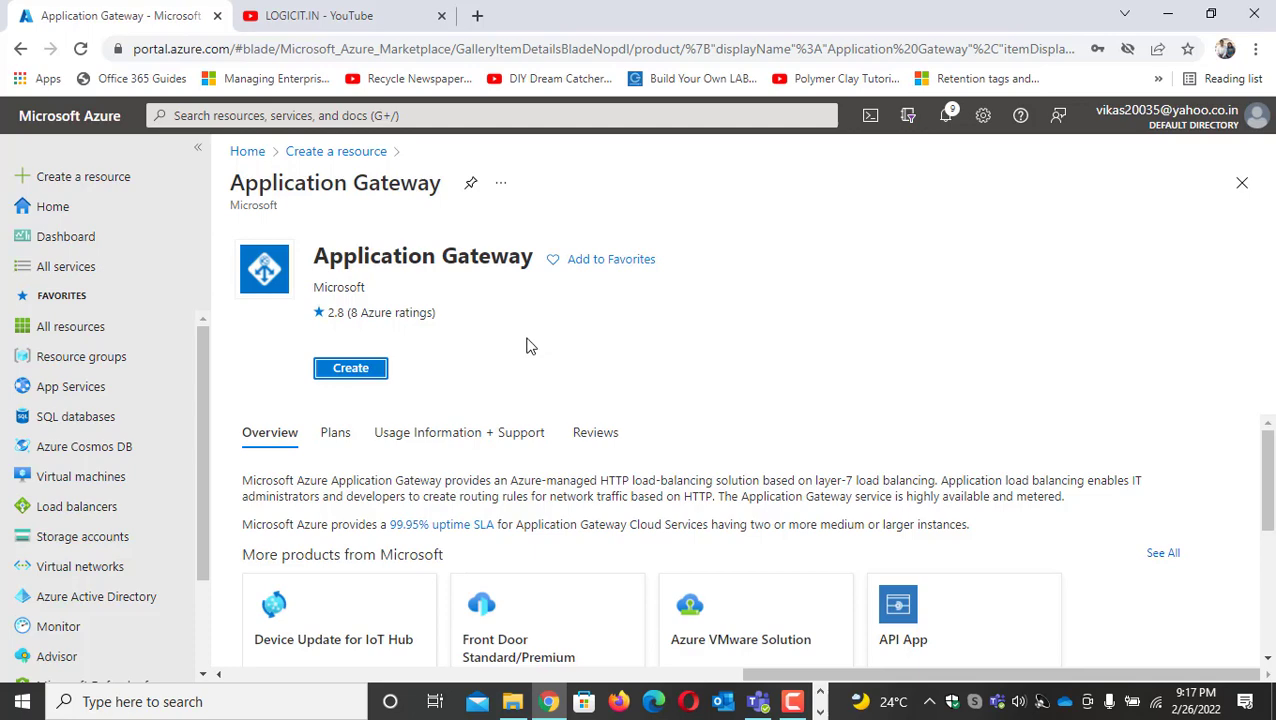
click(366, 371)
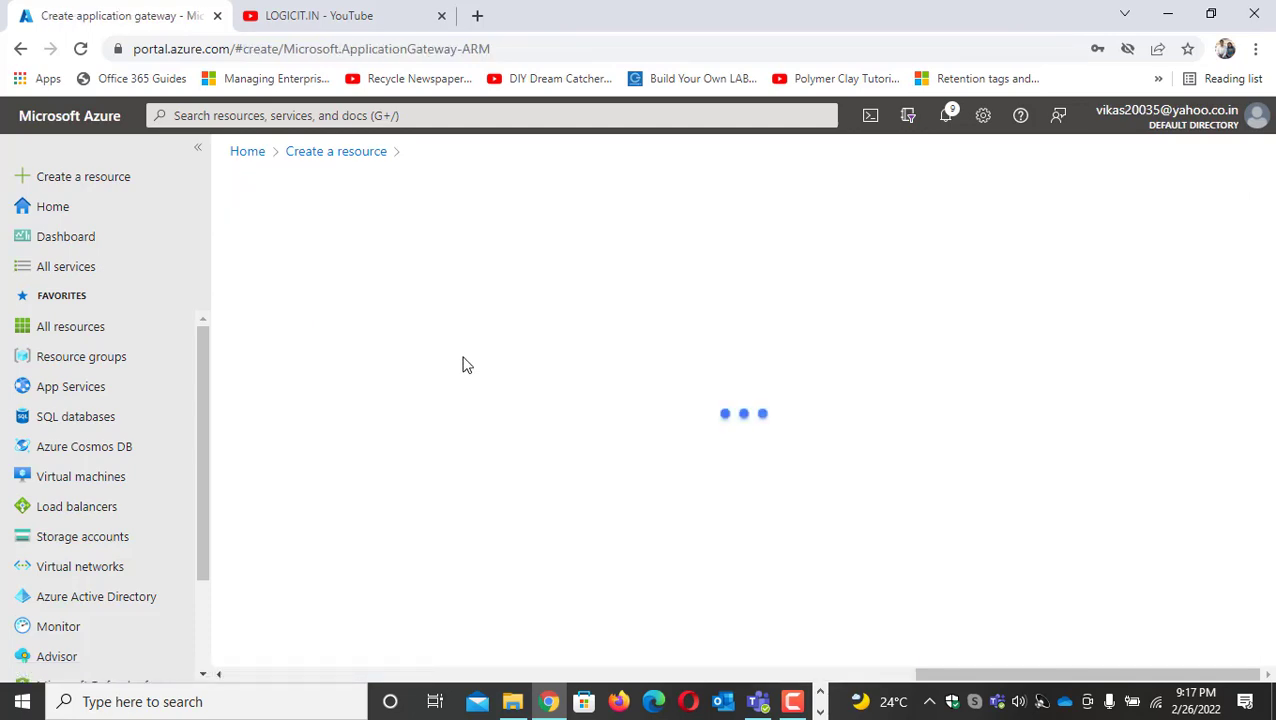
Set the new gateway's region to East US and its resource group to RG01-WAF-DEMO
scroll(472, 357, down, 4)
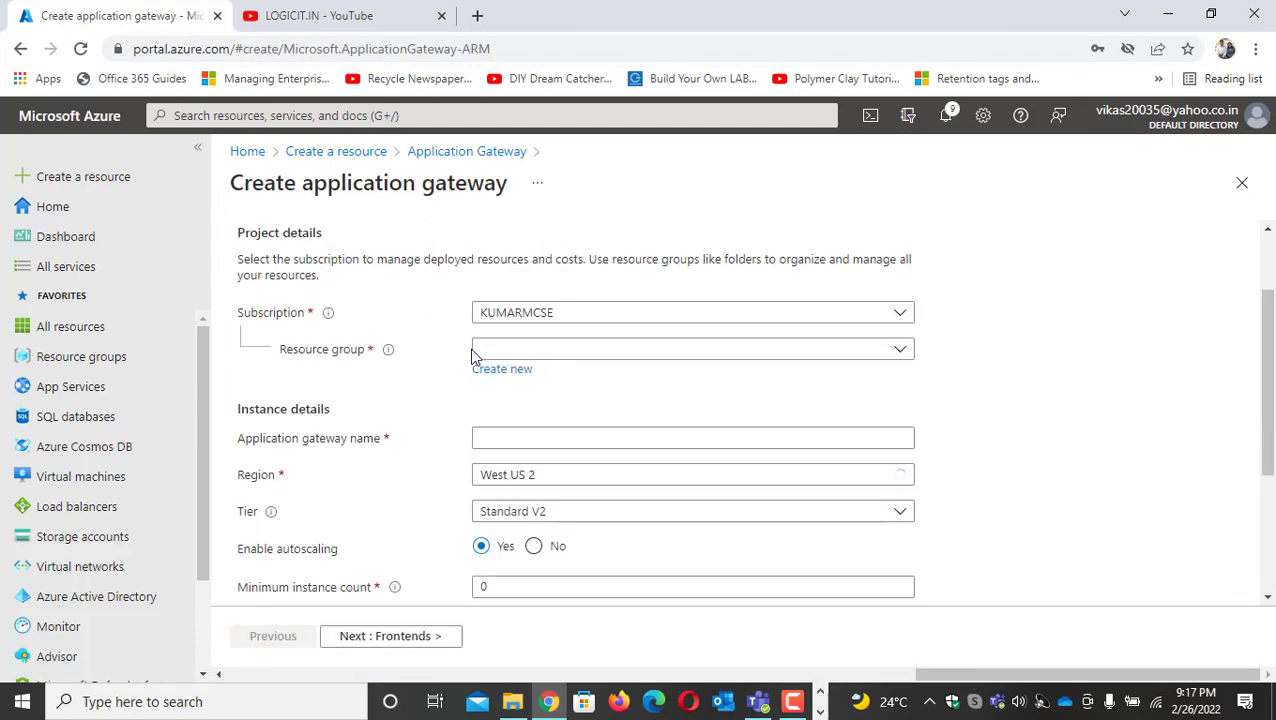
click(700, 536)
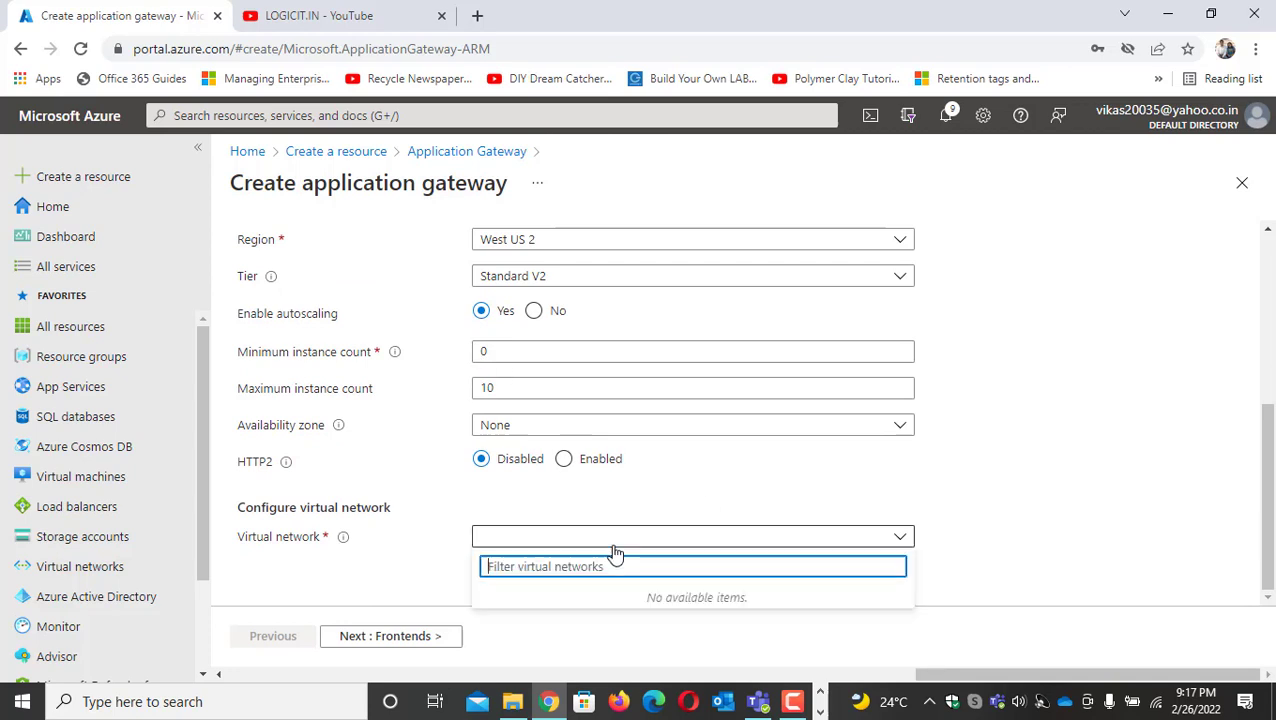
click(538, 393)
scroll(538, 393, up, 3)
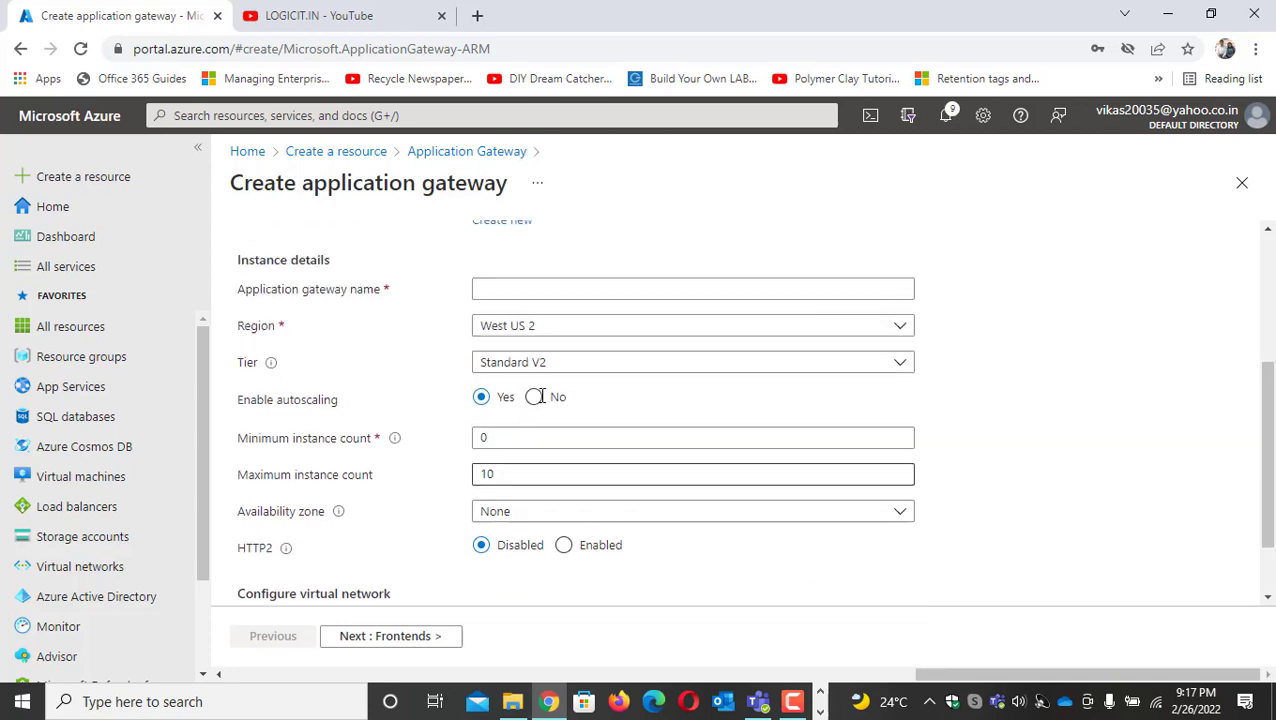
click(535, 461)
text(Eas)
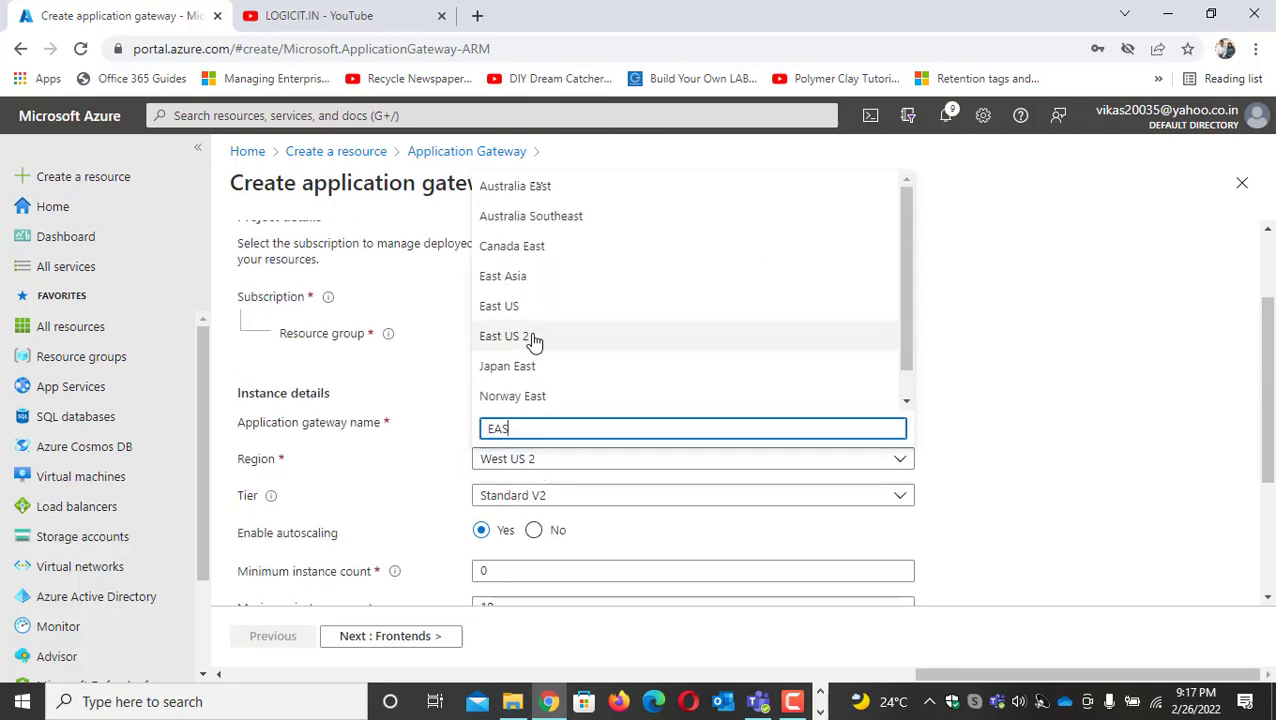
click(514, 306)
click(560, 340)
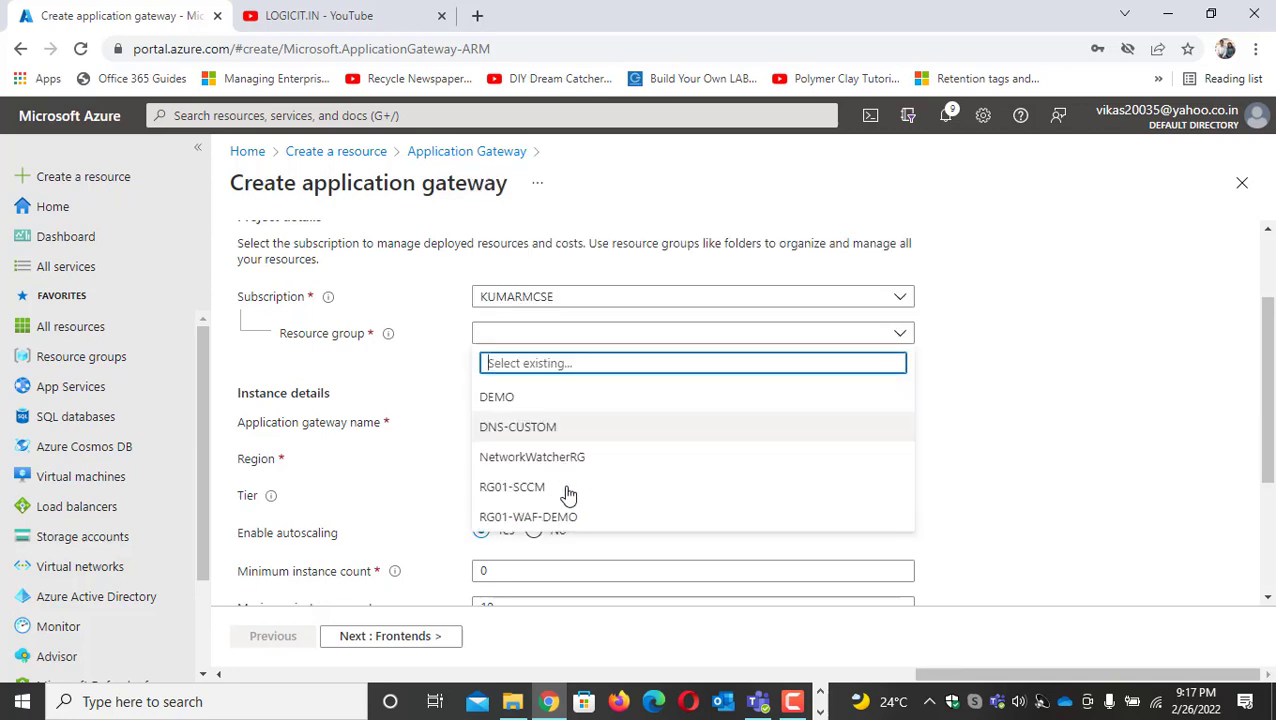
click(560, 515)
Name the application gateway APP01-GATEWAY
click(531, 424)
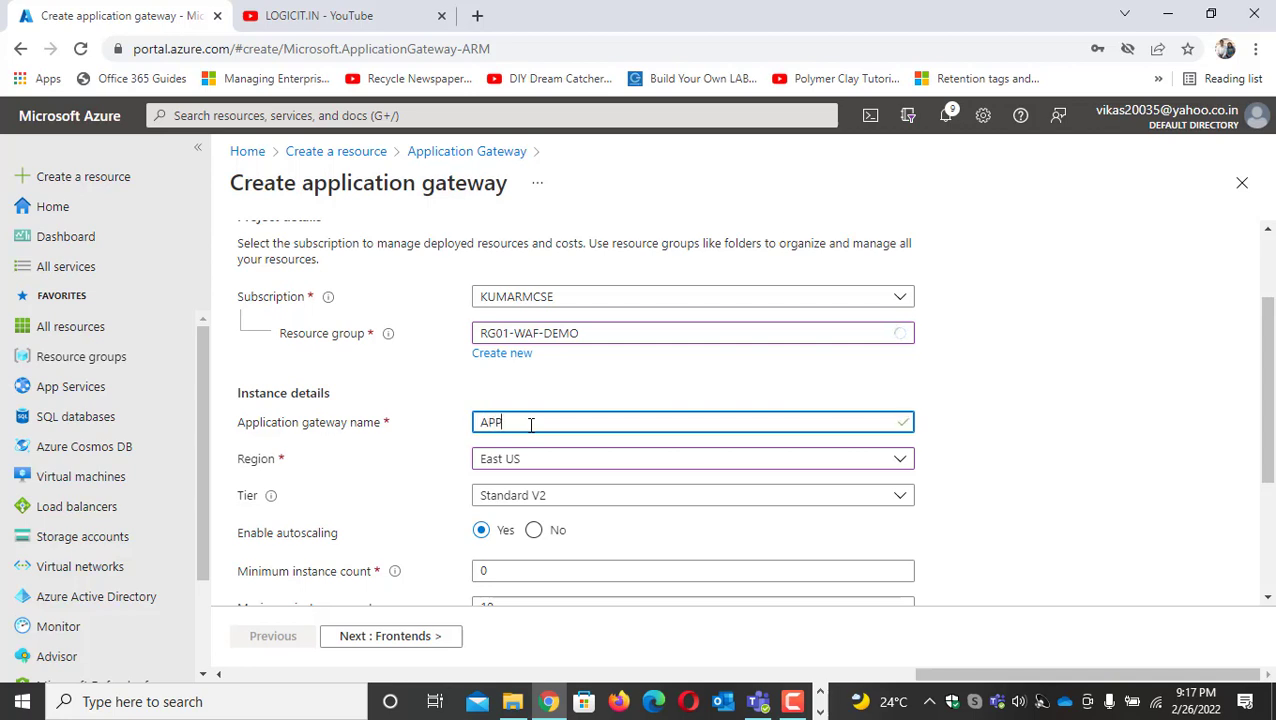
text(APP01-GATEWAY)
key(Tab)
Set the maximum instance count to 3 and select Zone 1 and Zone 2 as availability zones
scroll(531, 424, down, 3)
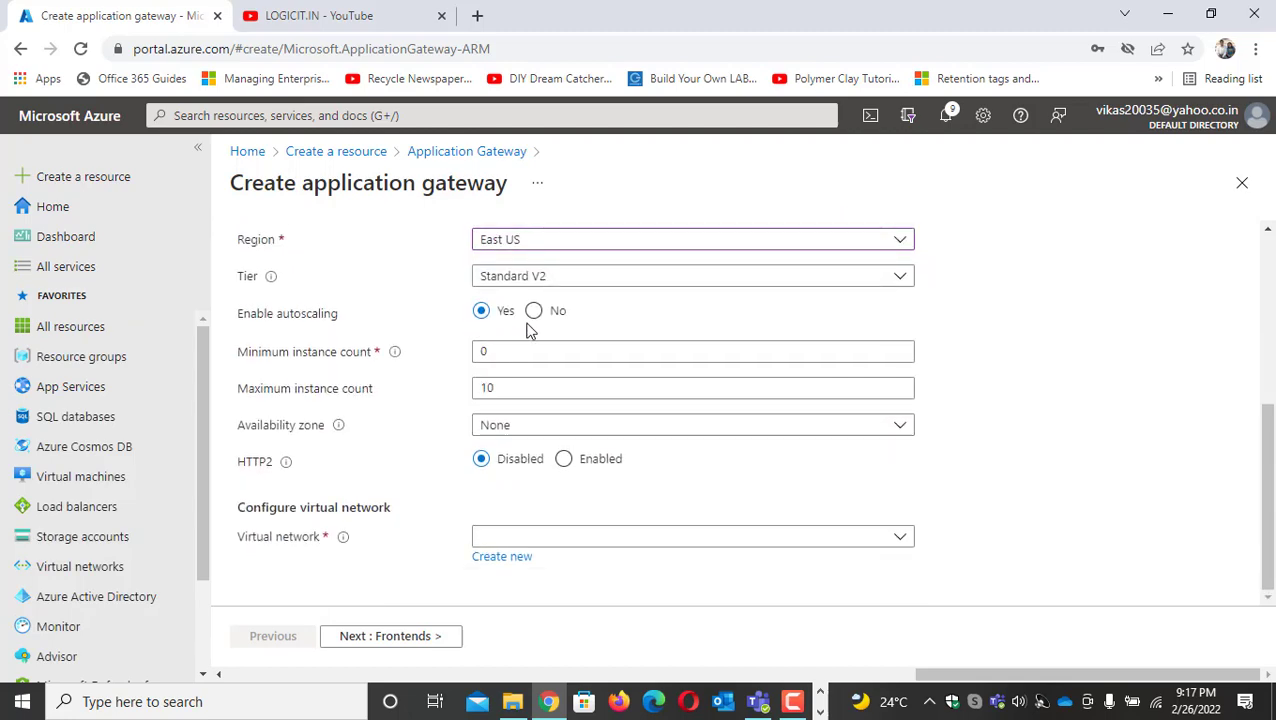
double_click(484, 388)
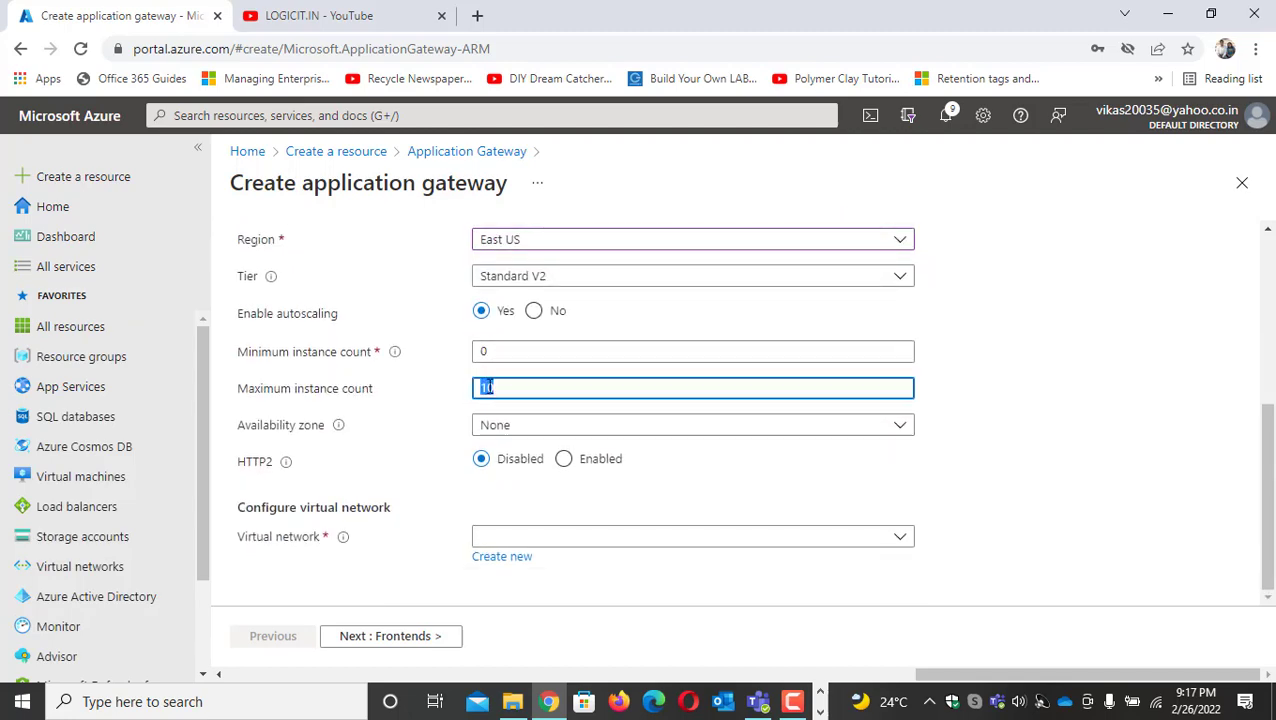
text(3)
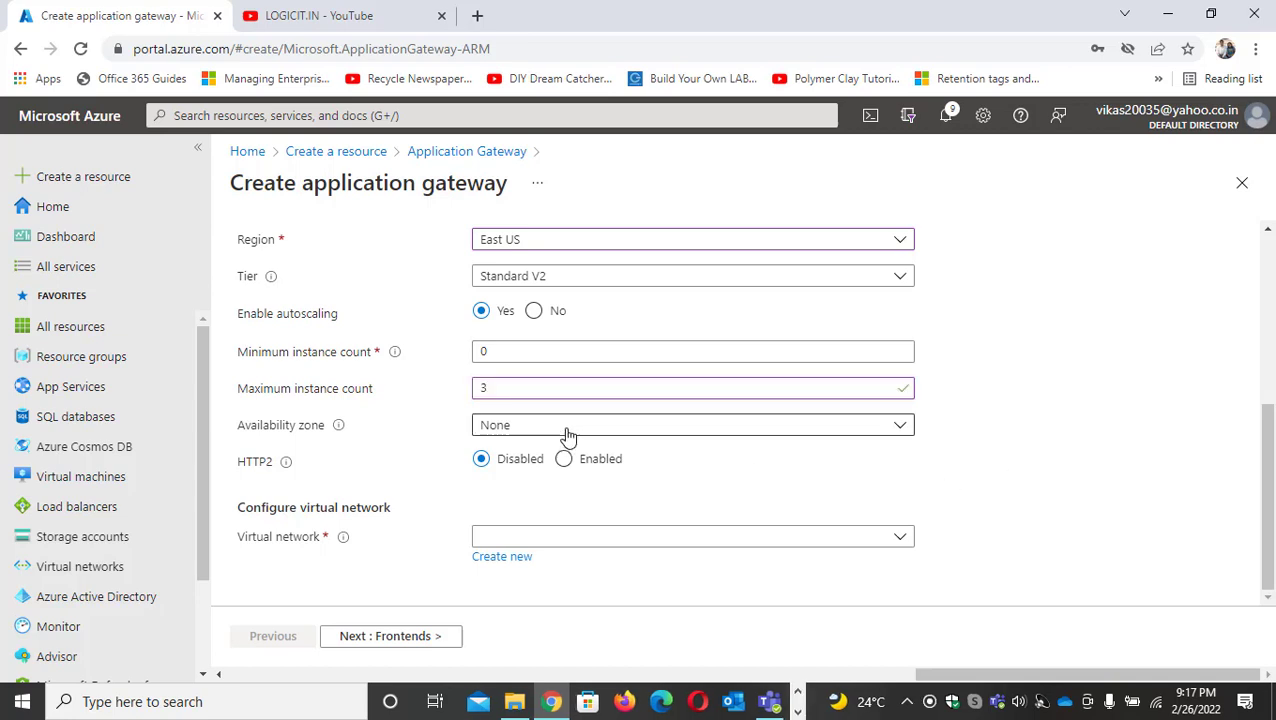
click(566, 430)
click(488, 481)
click(488, 451)
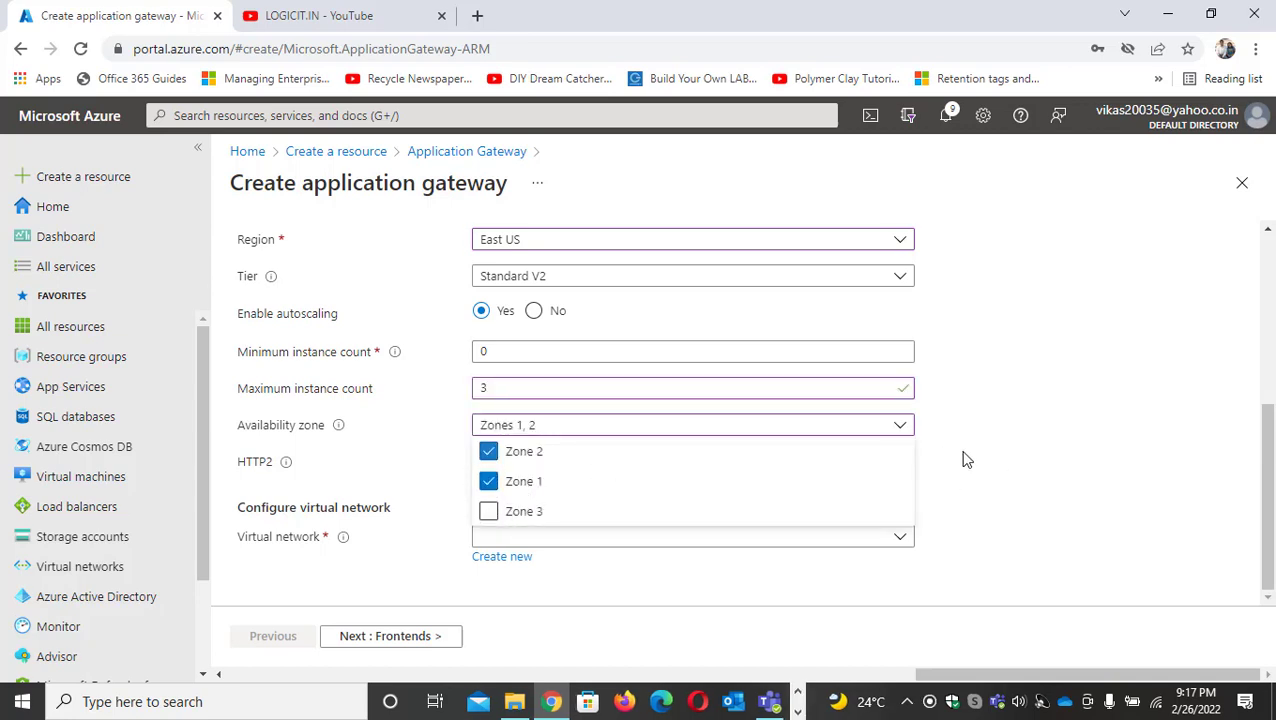
click(921, 537)
Choose WAF-DEMO as the gateway's virtual network and WAF-SUBNET (10.1.1.0/24) as its subnet
click(592, 543)
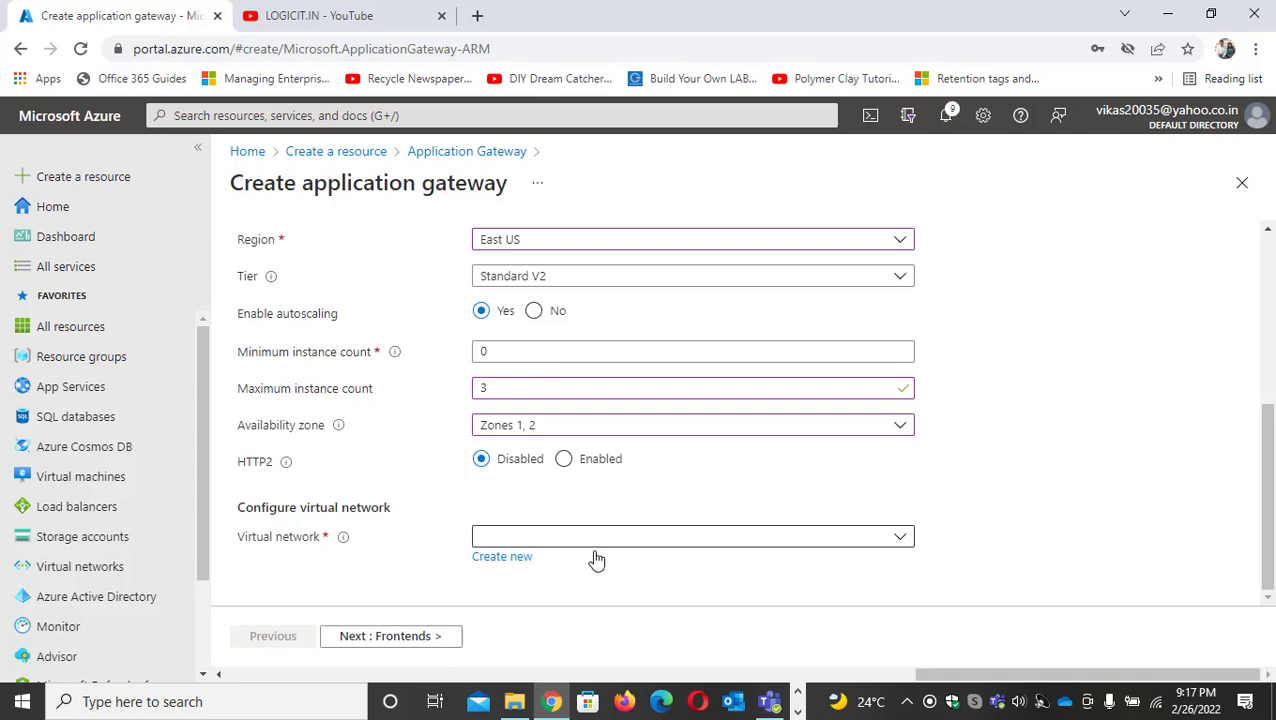
click(982, 510)
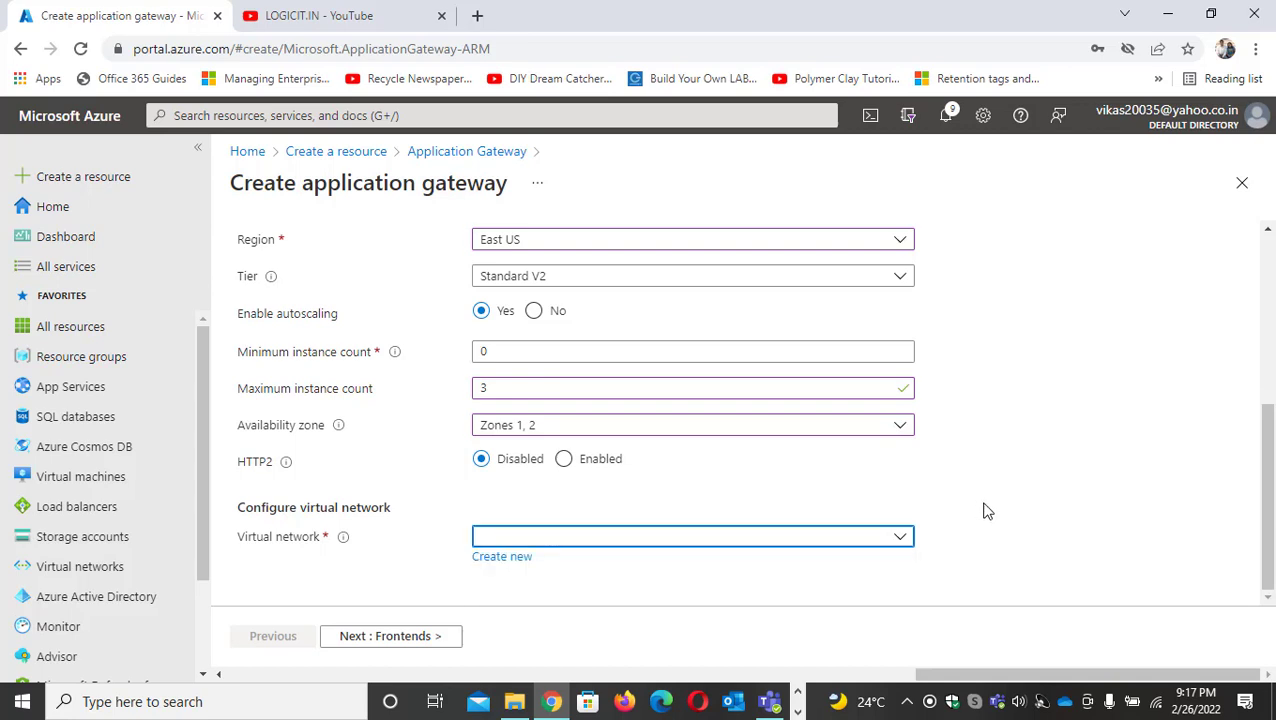
click(584, 537)
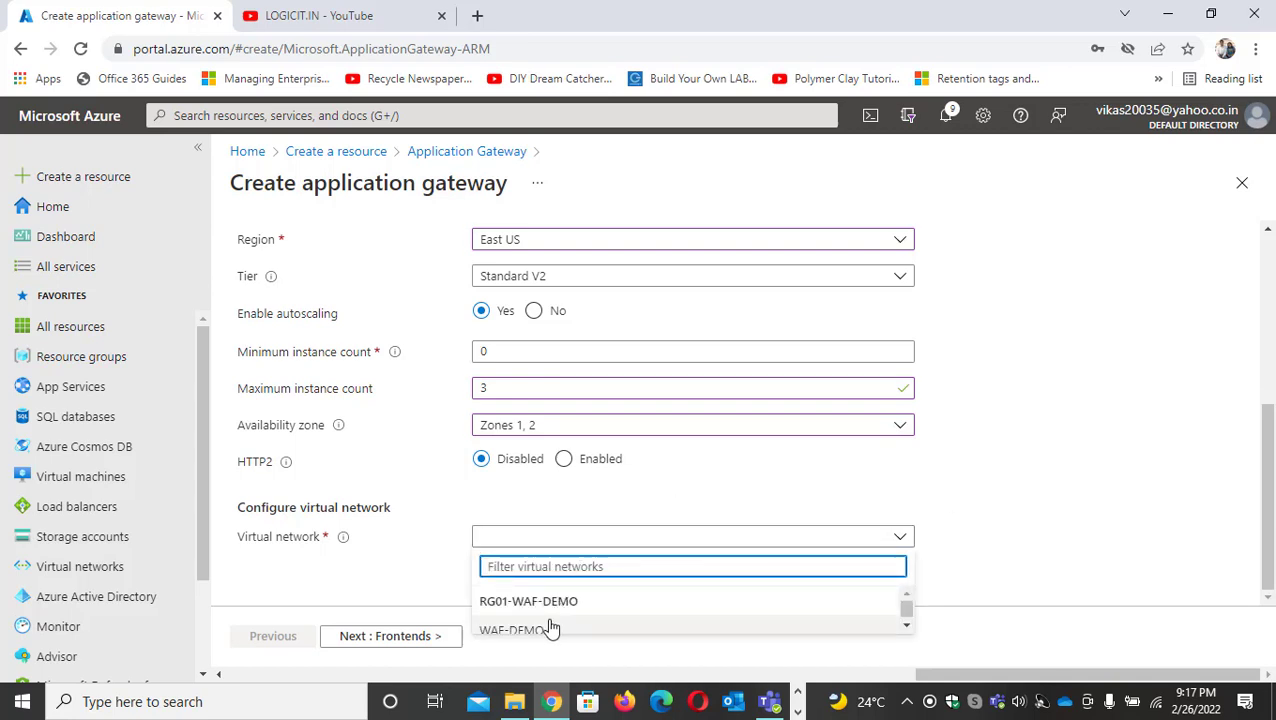
click(547, 630)
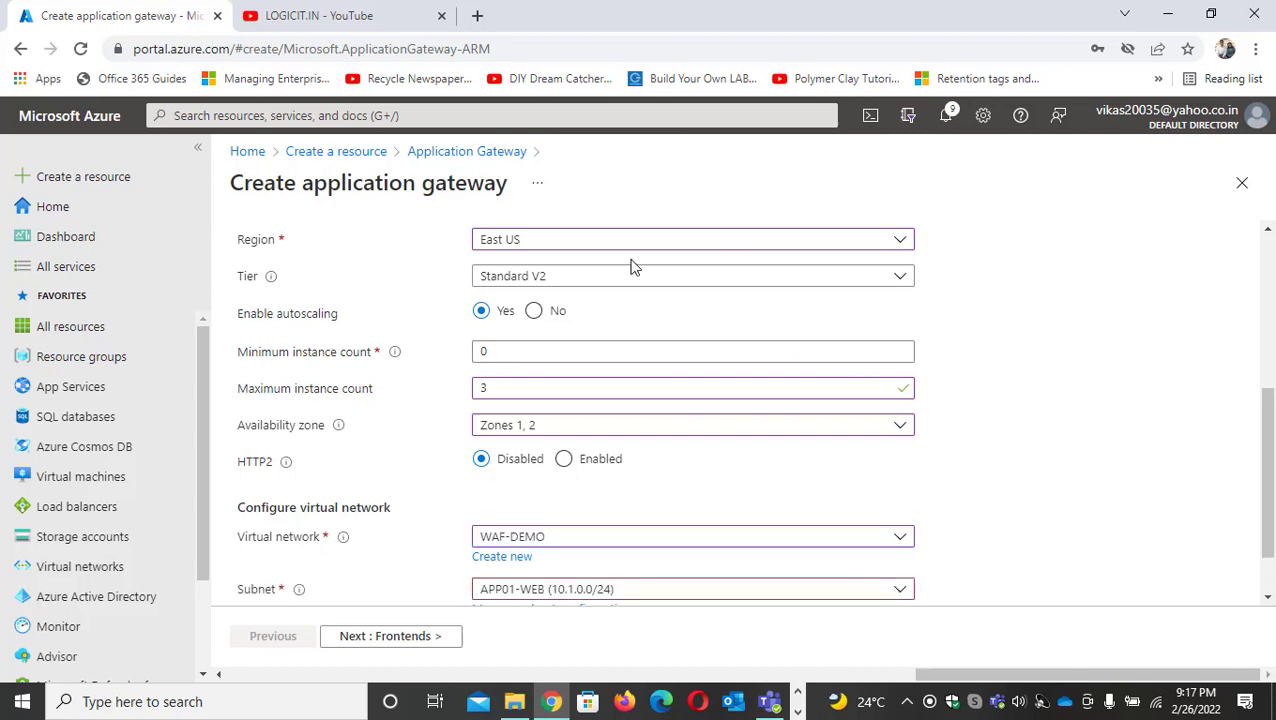
scroll(683, 367, down, 1)
click(755, 519)
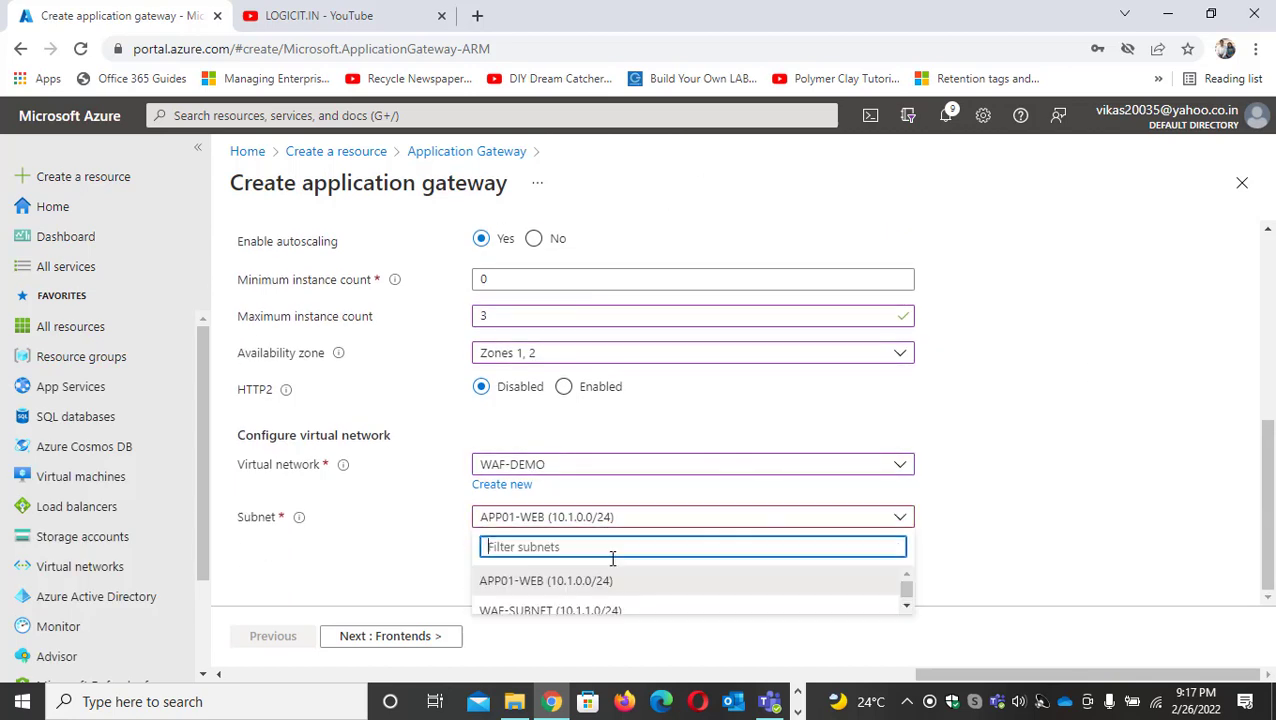
click(572, 612)
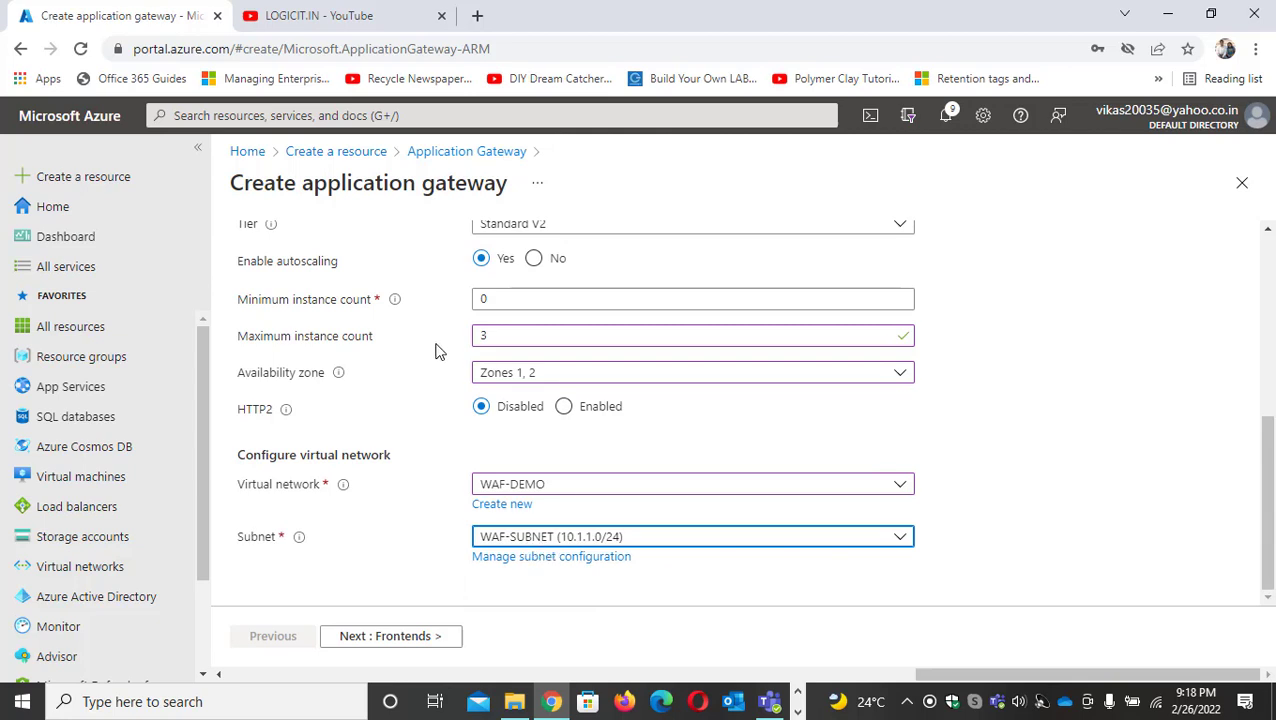
mouse_move(285, 412)
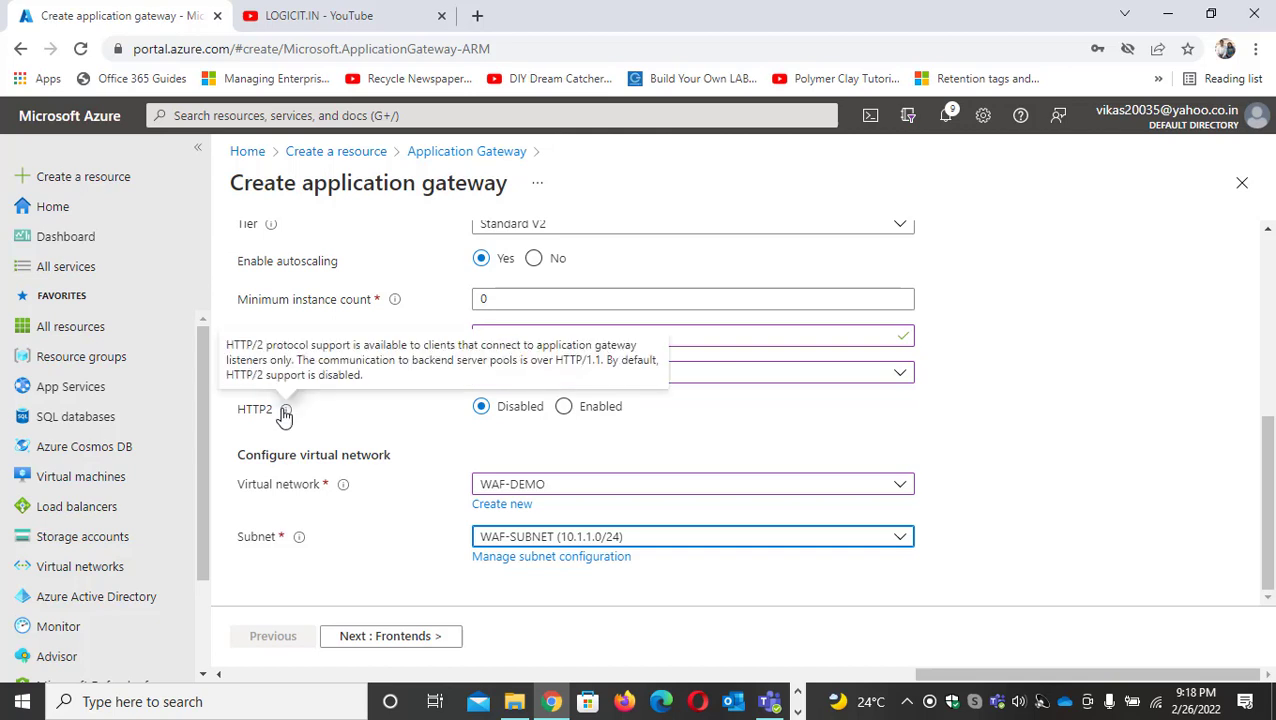
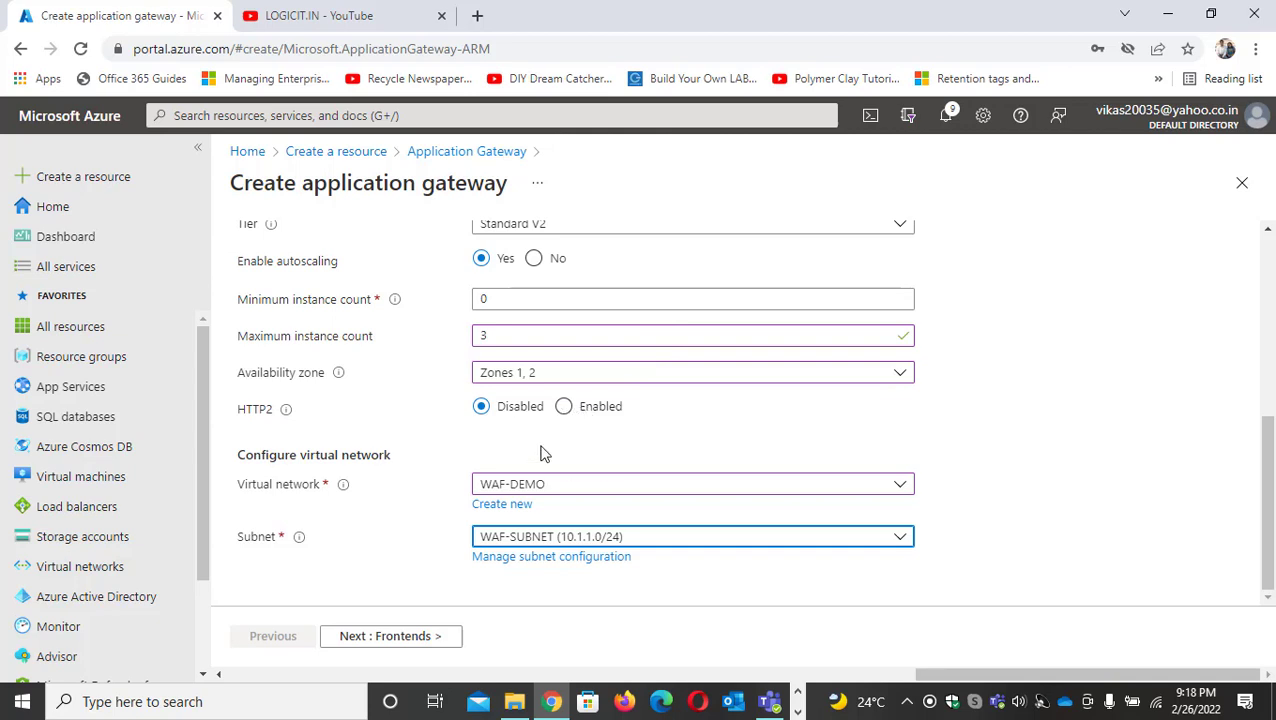
Create a new public IP named APP-GW-PIP for the gateway's public frontend
click(434, 642)
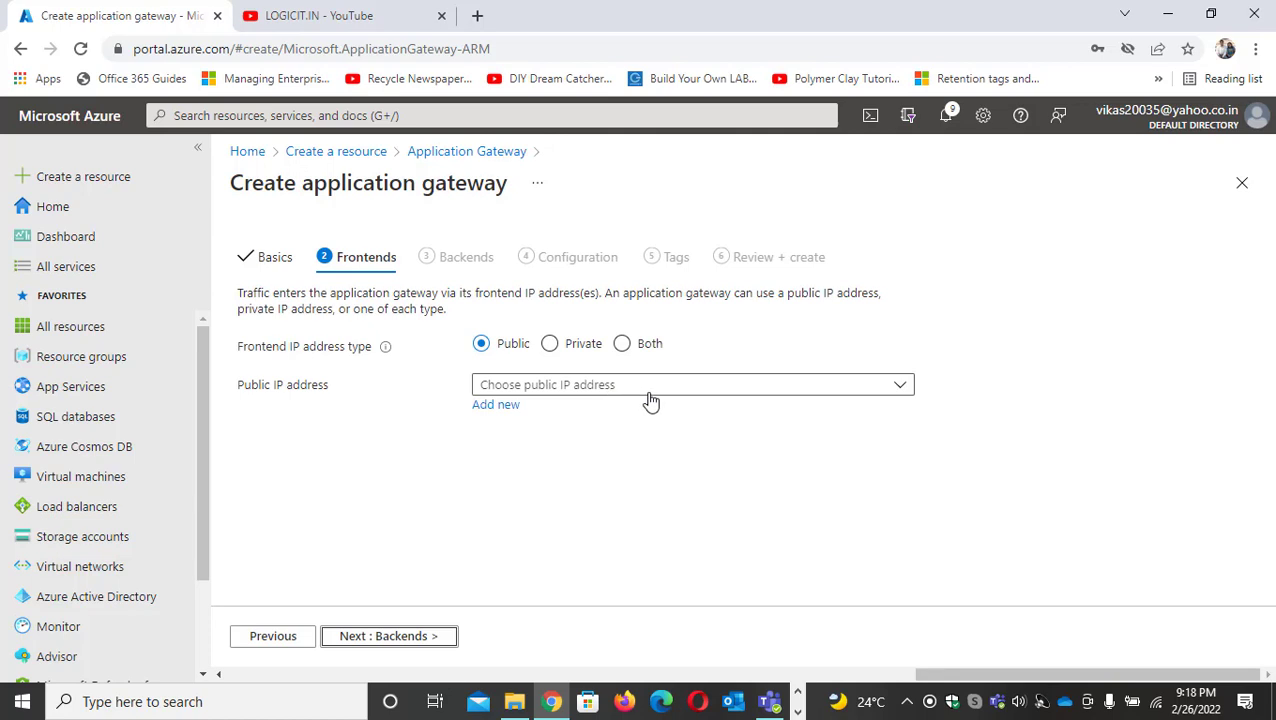
click(503, 407)
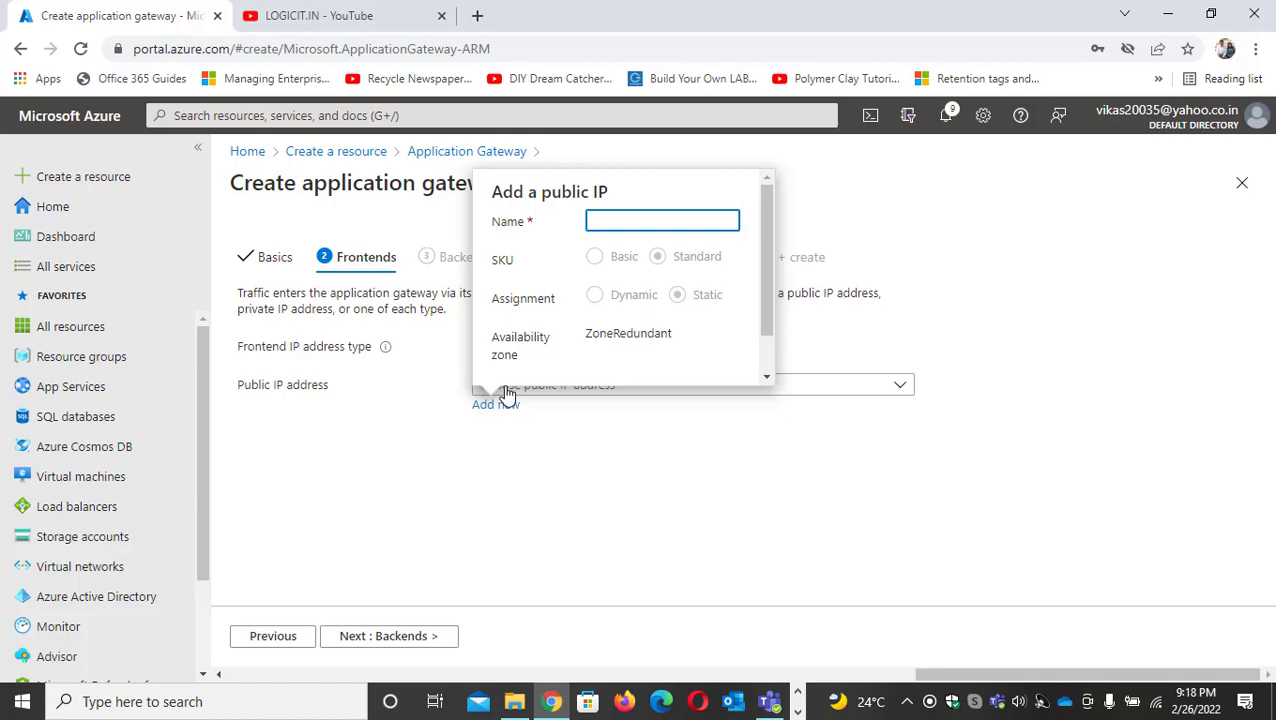
text(APP-GW-PIP)
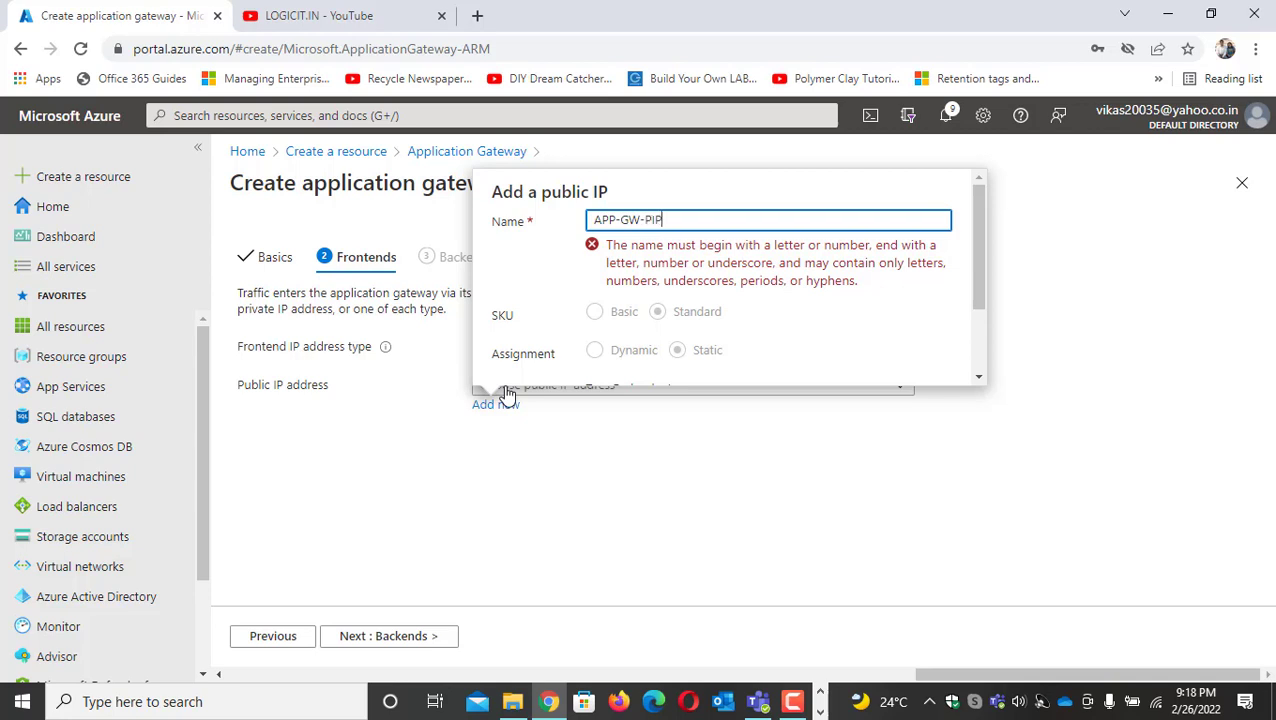
scroll(621, 344, down, 1)
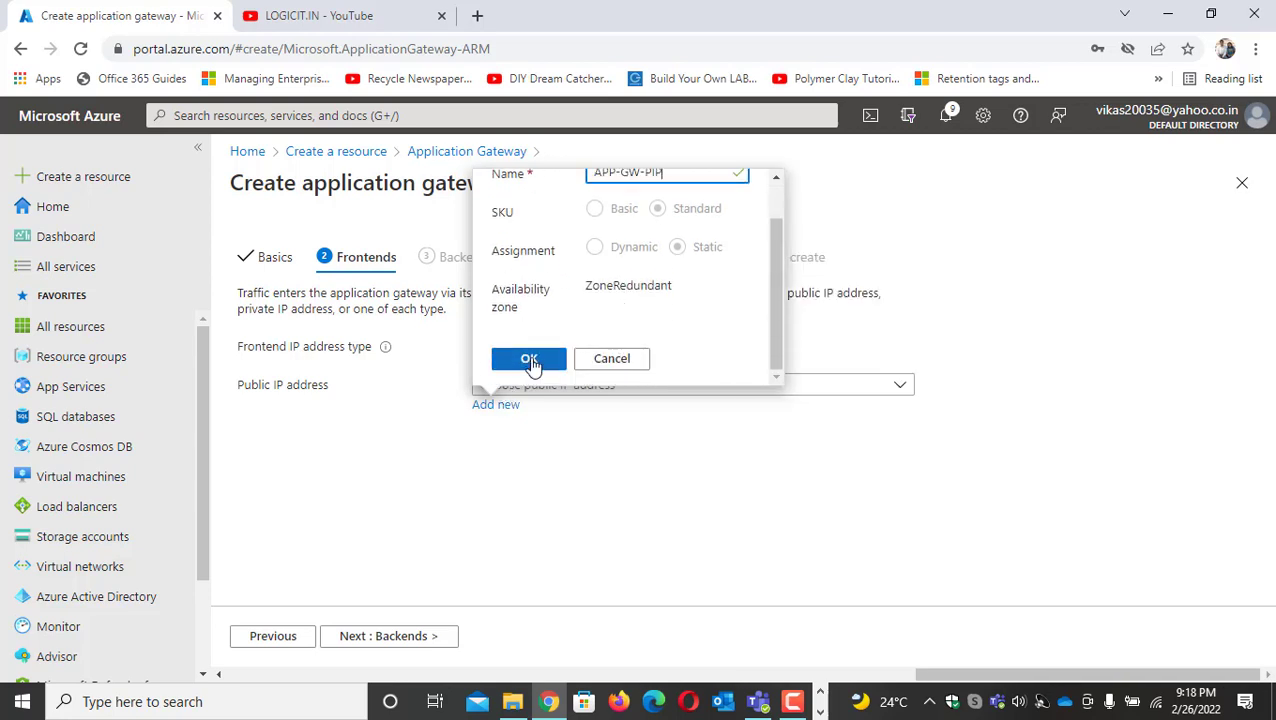
click(530, 362)
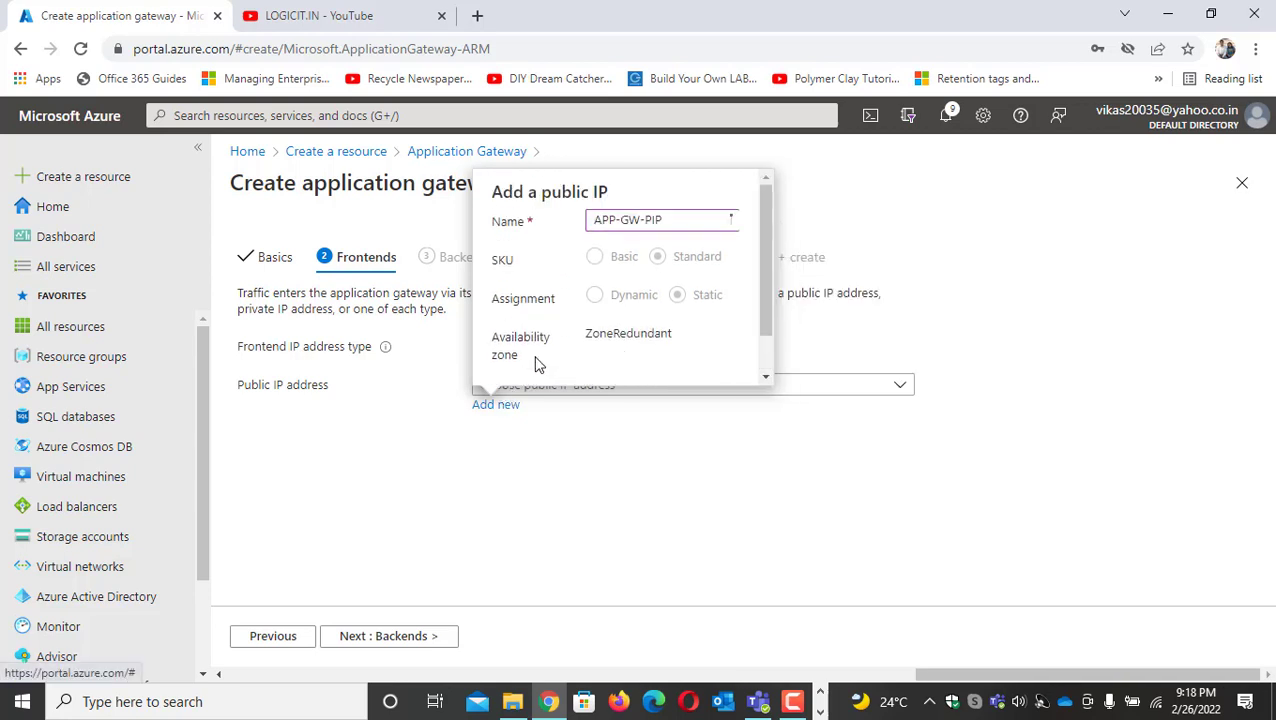
Return to the gateway's basic settings and change its tier to WAF V2
click(276, 266)
scroll(577, 407, down, 5)
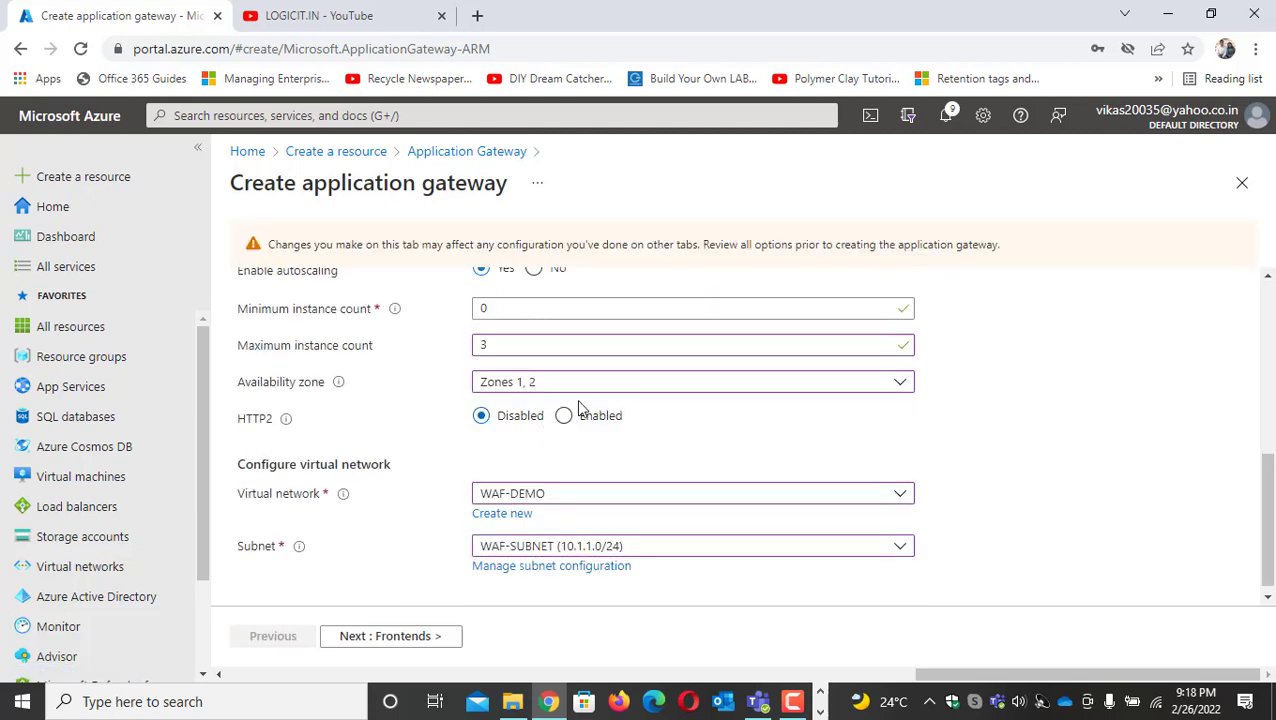
scroll(664, 408, down, 1)
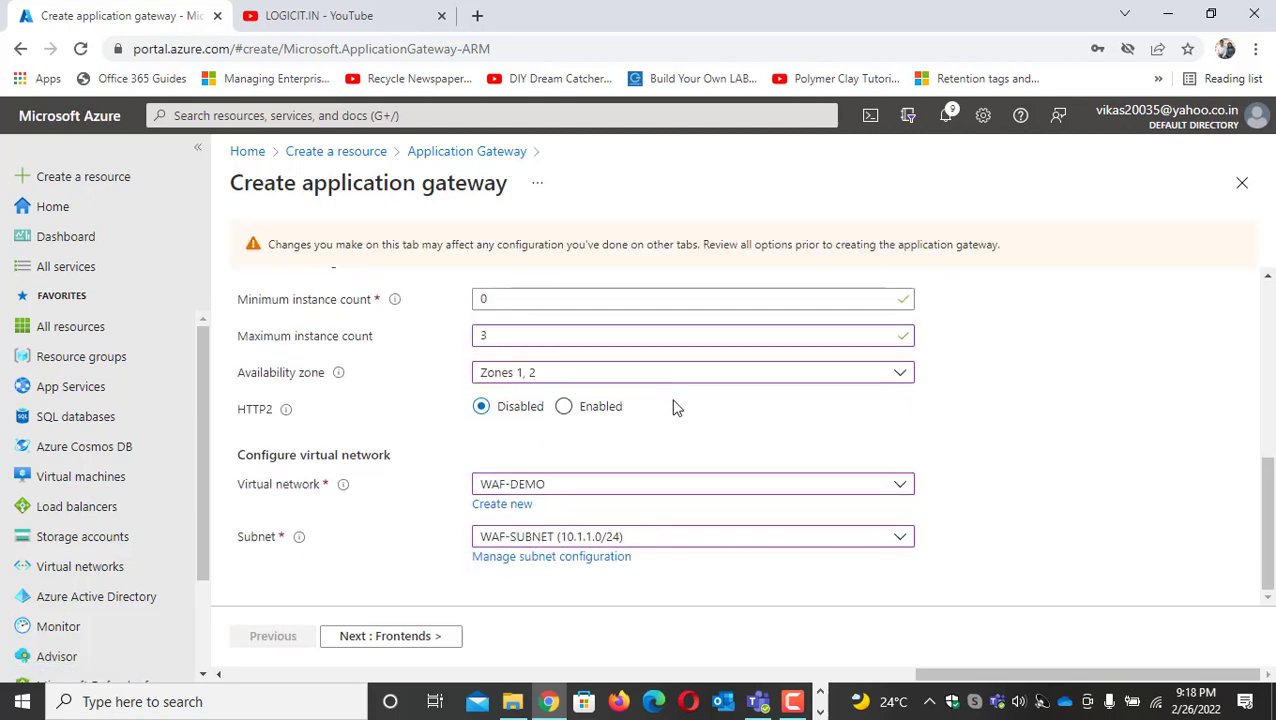
scroll(547, 376, up, 2)
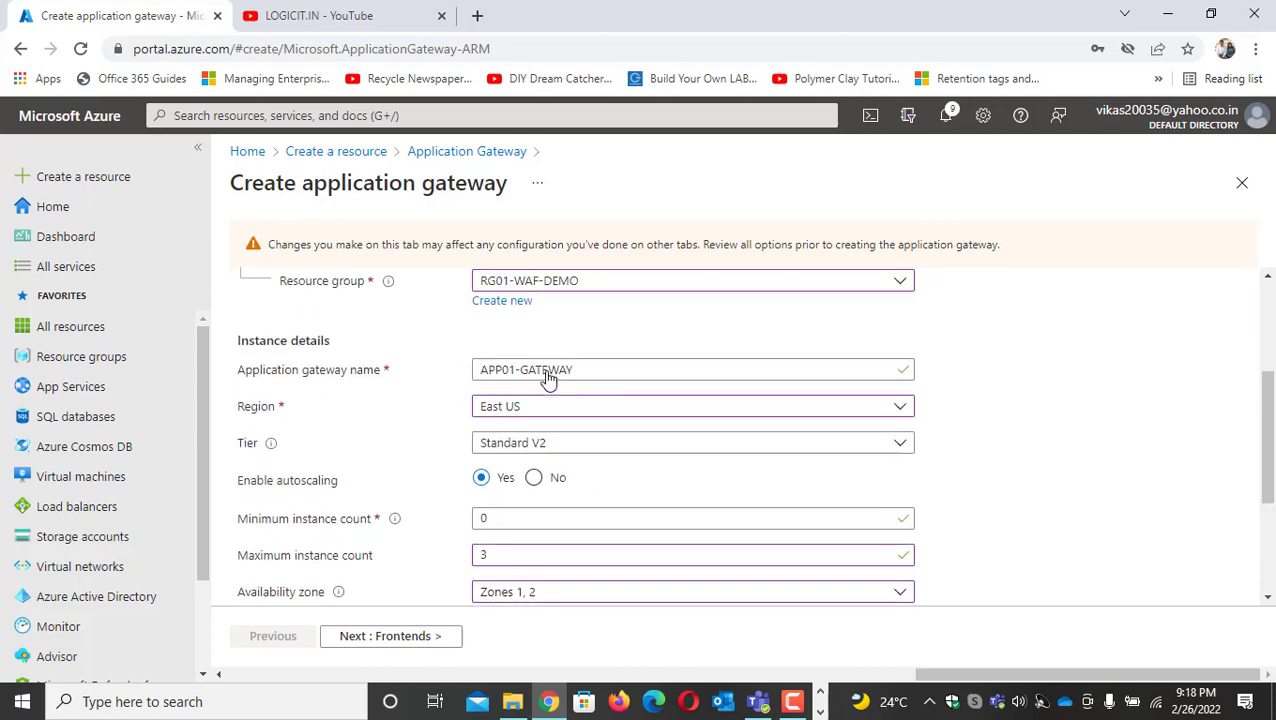
click(616, 451)
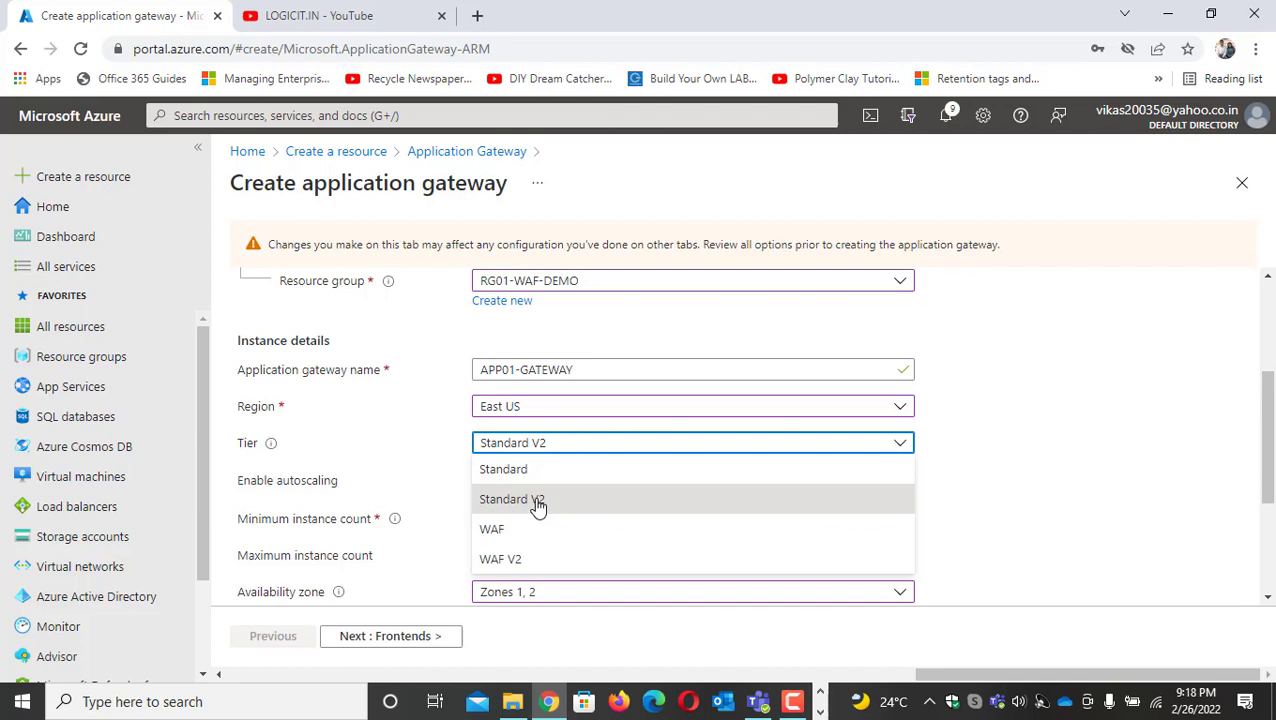
click(515, 566)
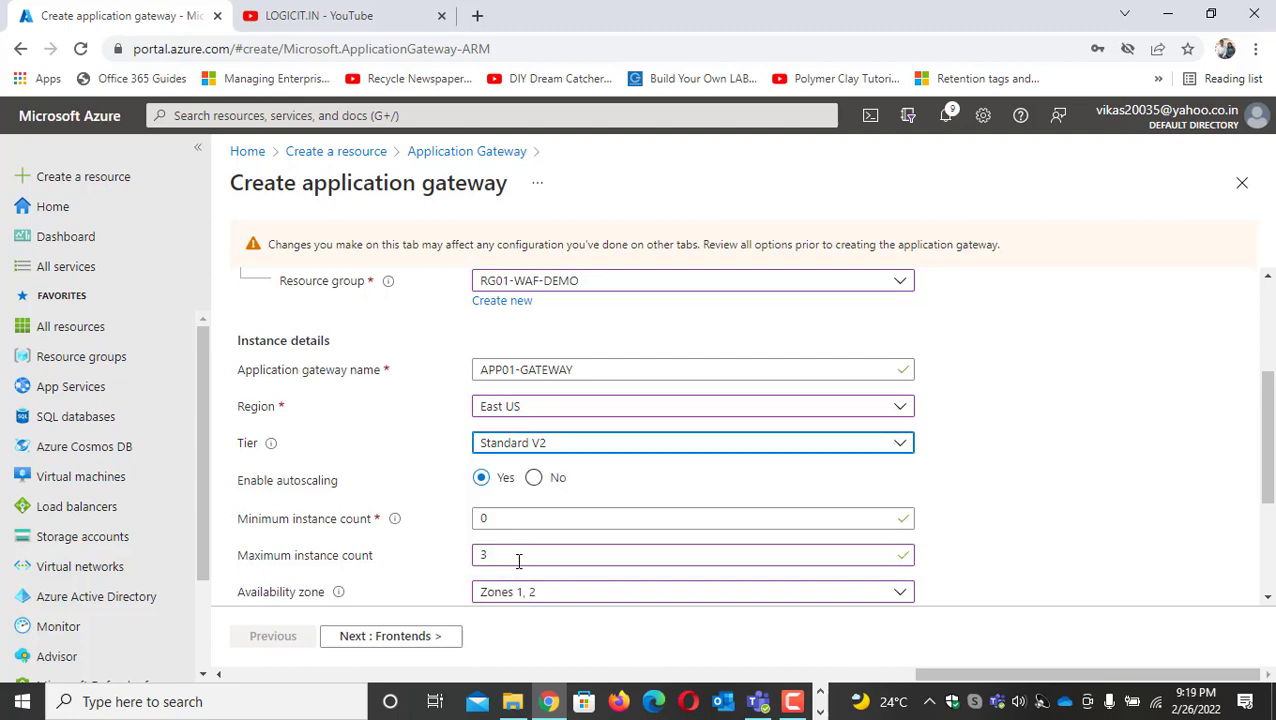
scroll(531, 507, down, 2)
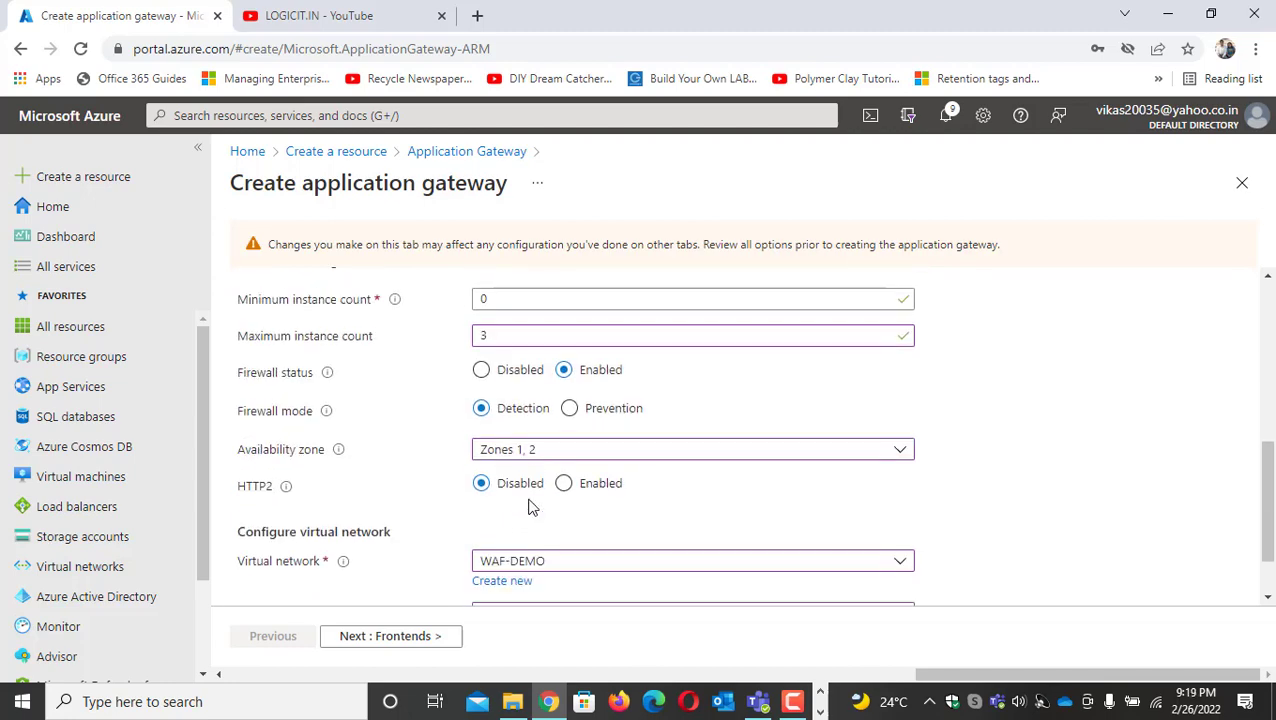
scroll(528, 503, up, 2)
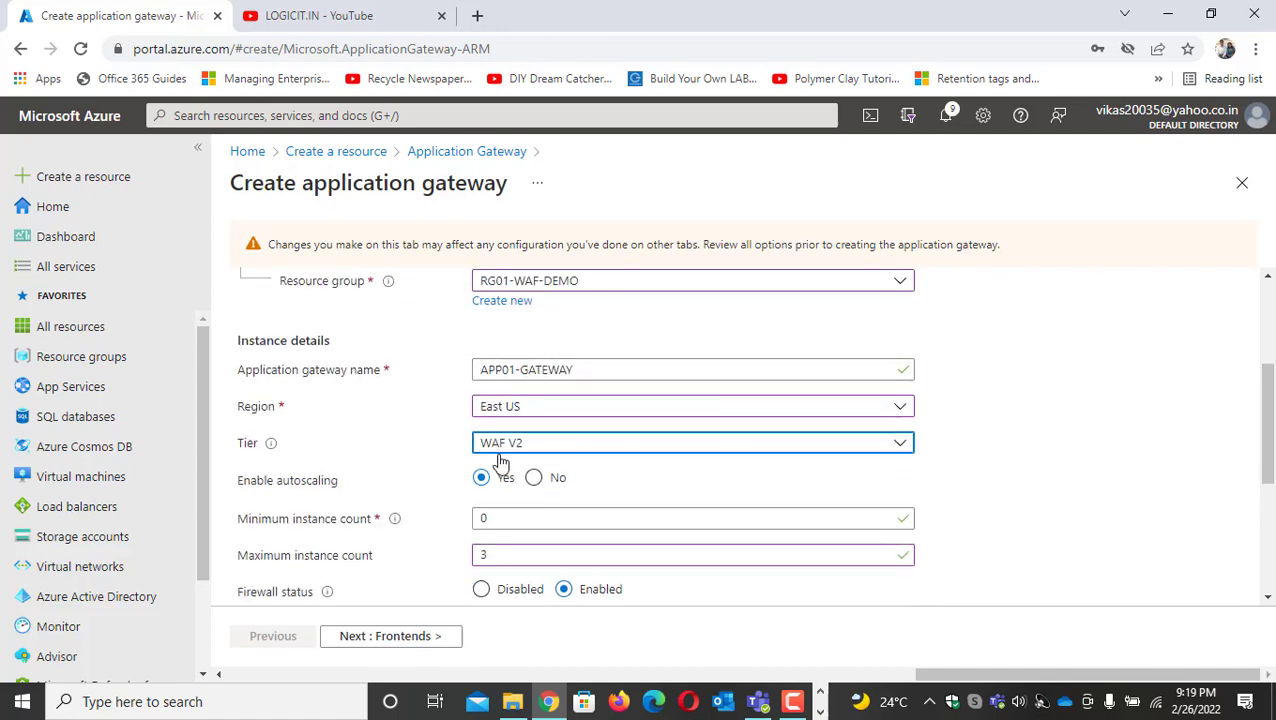
Set the firewall mode to Prevention and proceed to the frontend settings
scroll(530, 476, down, 2)
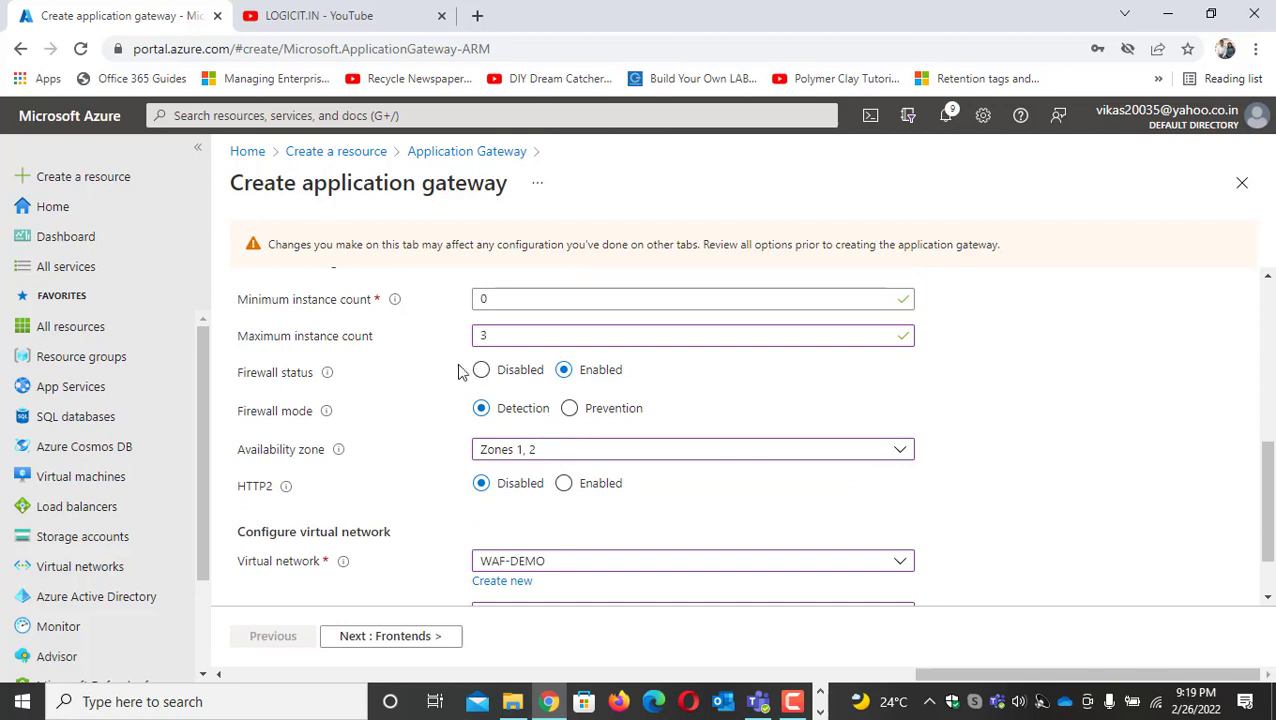
click(569, 409)
scroll(501, 404, down, 1)
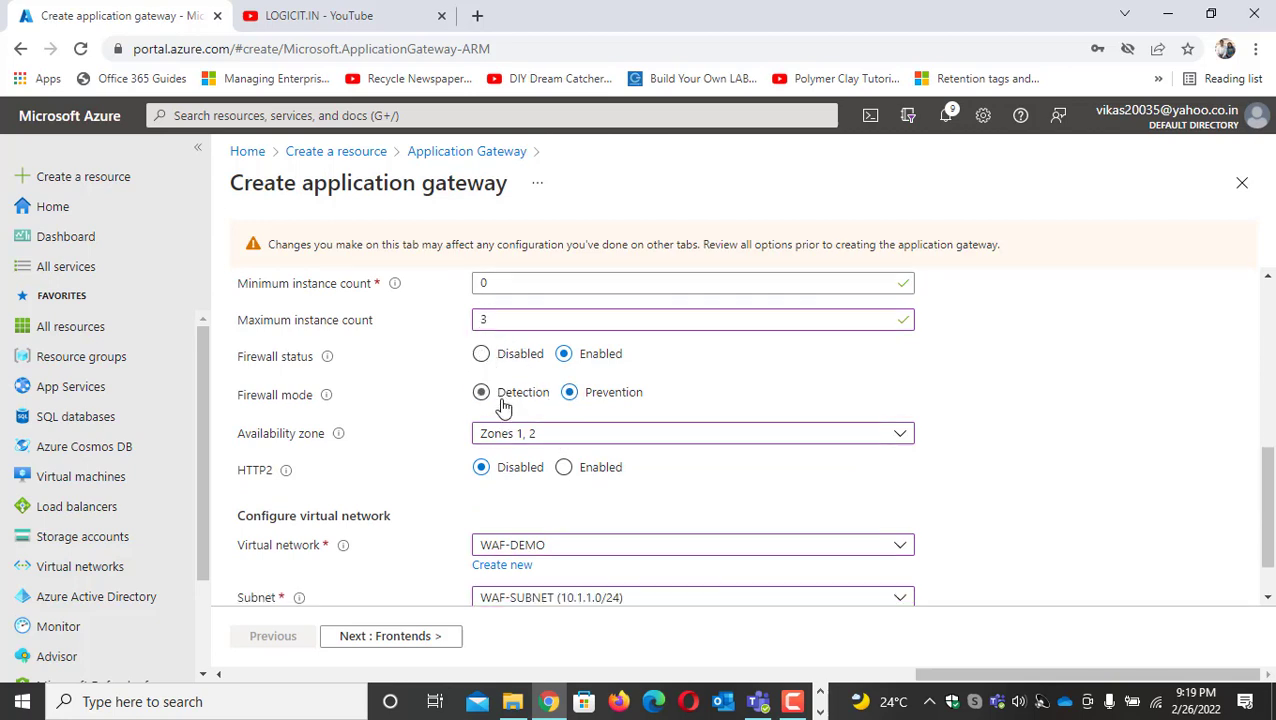
click(432, 638)
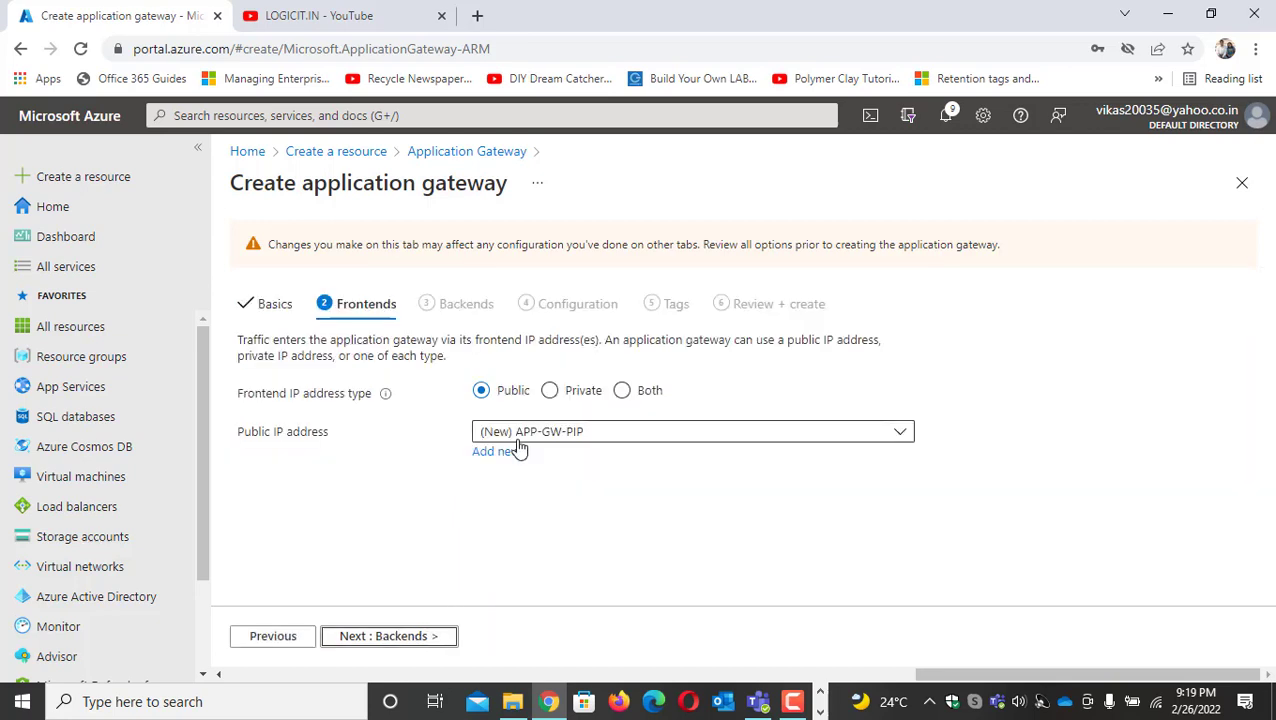
Proceed to the backend settings and start a new backend pool named APP-VMS-WEB
click(428, 632)
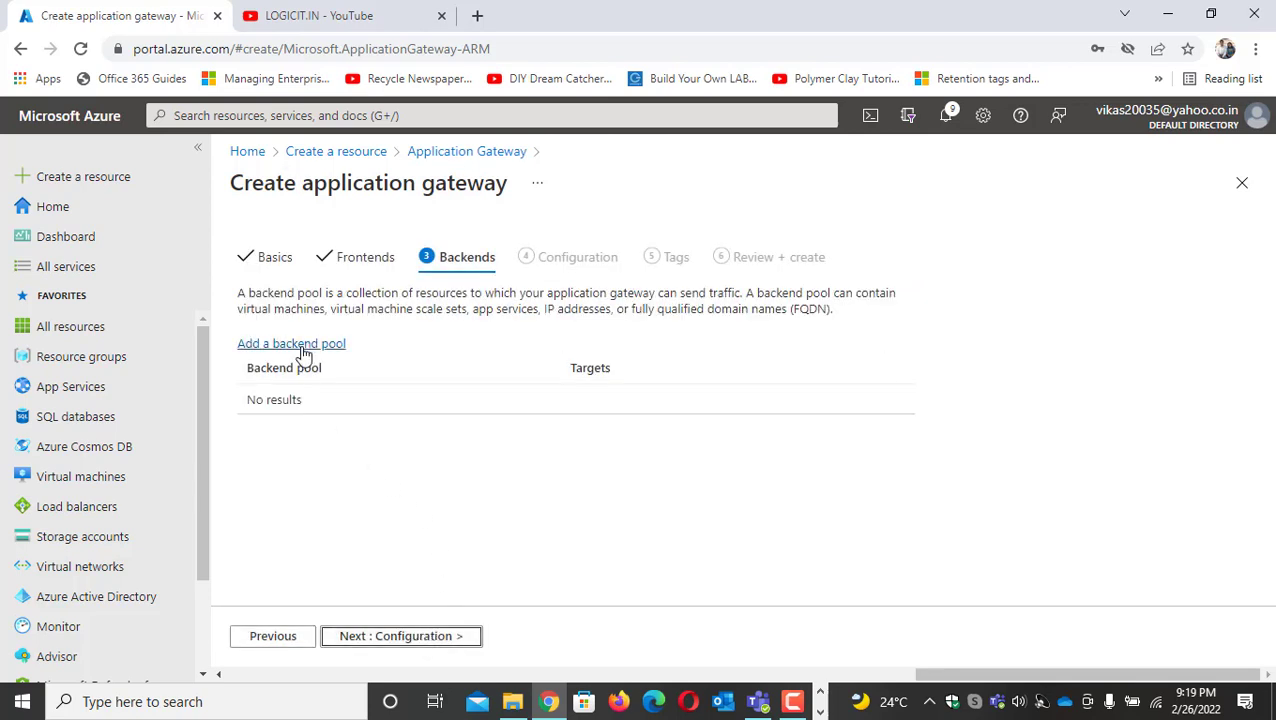
click(306, 346)
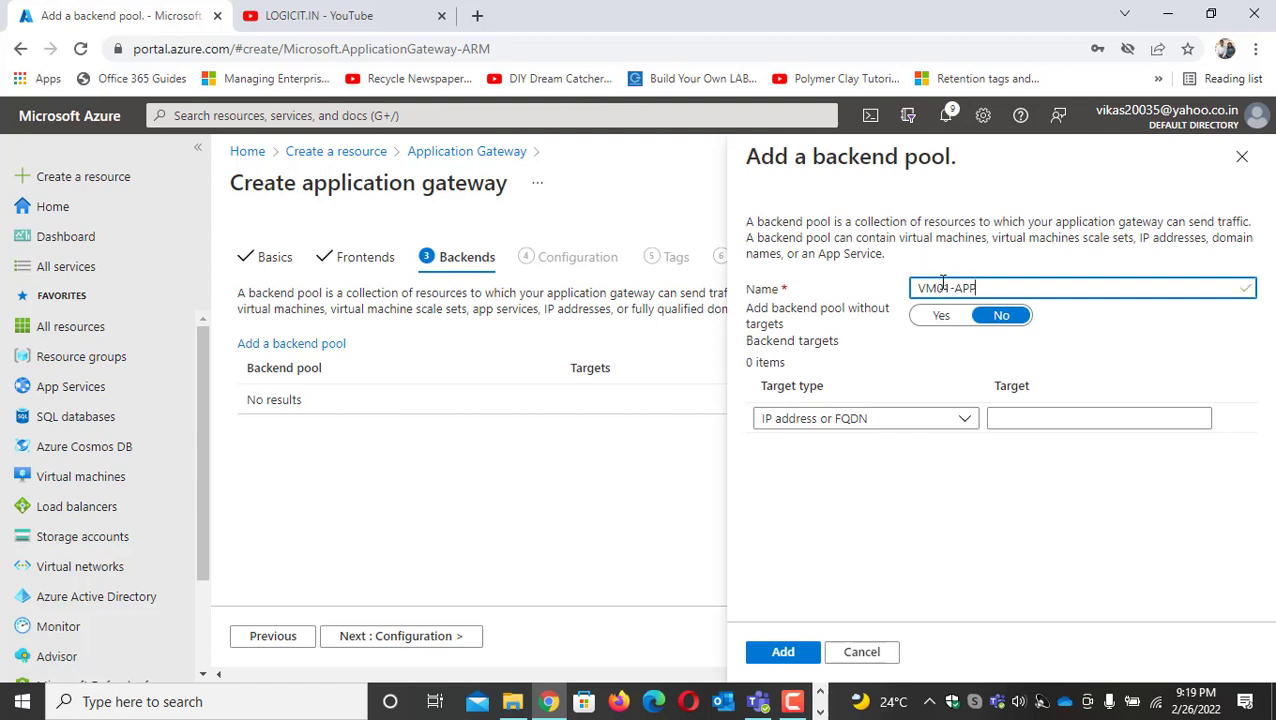
key(ctrl+a)
text(A)
Set the first backend target to the virtual machine WEB01's interface web01215 (10.1.0.4)
click(965, 419)
click(855, 477)
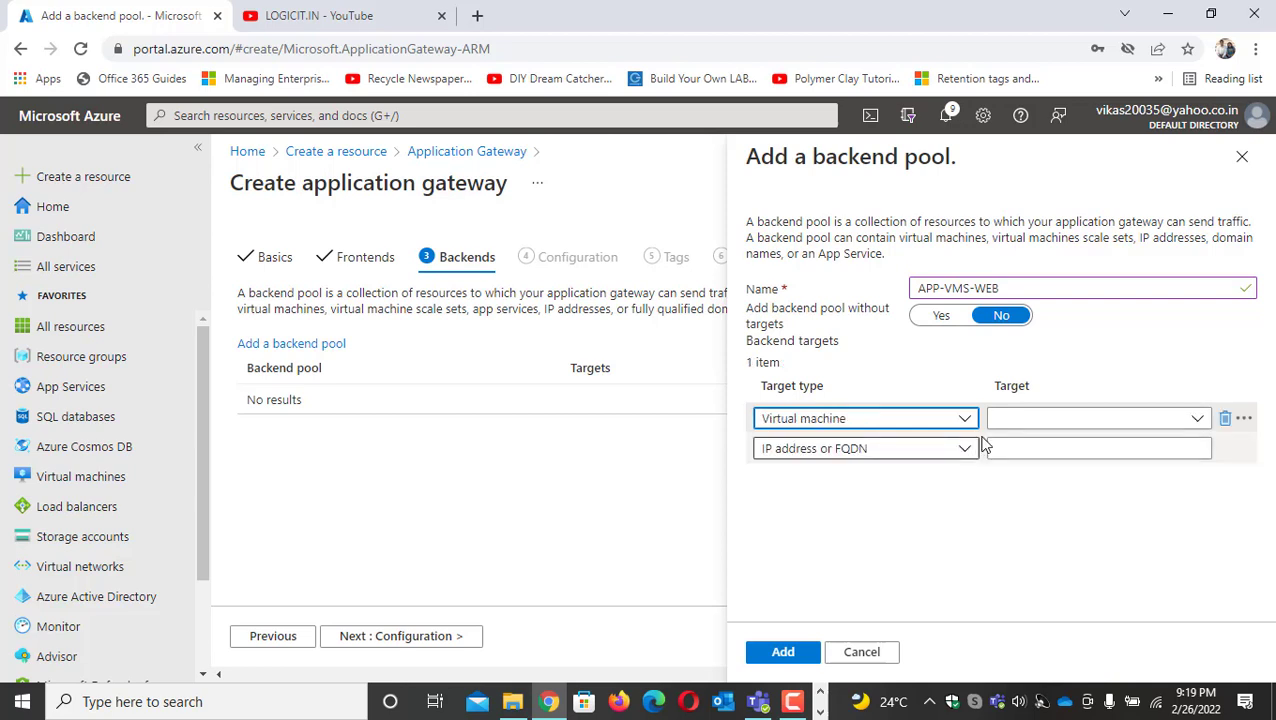
click(935, 421)
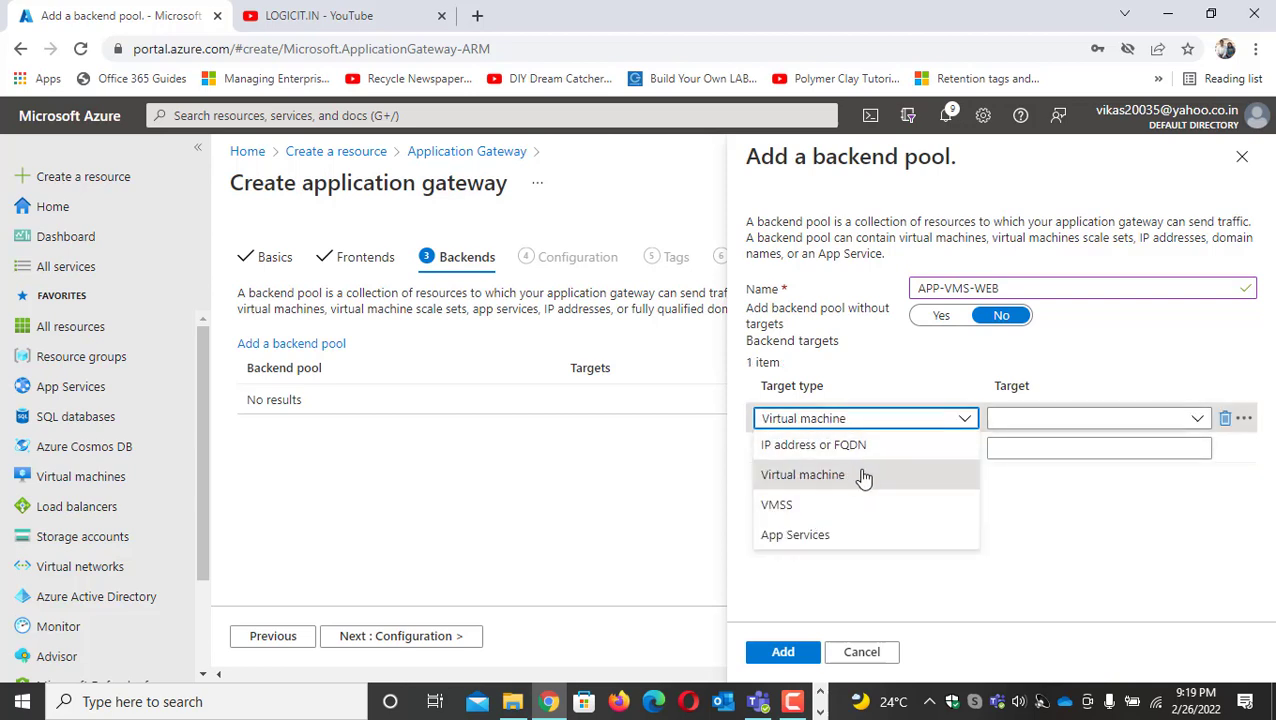
click(1185, 418)
click(1197, 421)
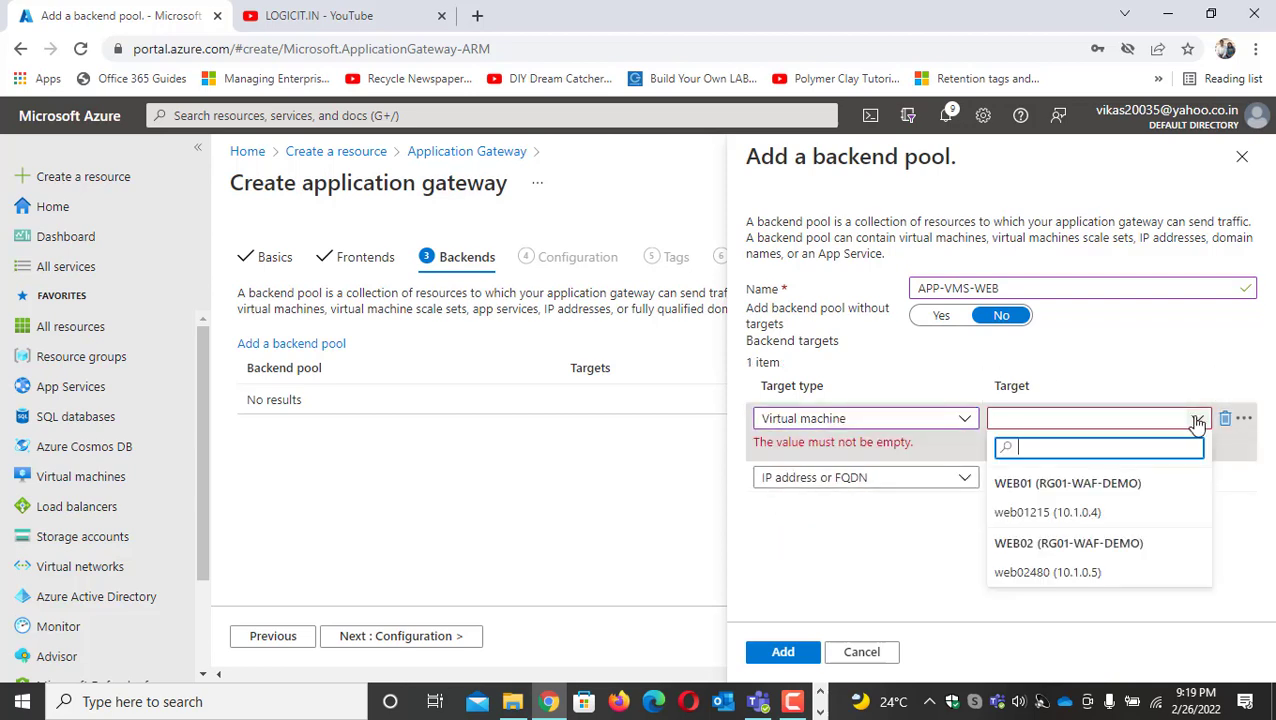
click(1076, 511)
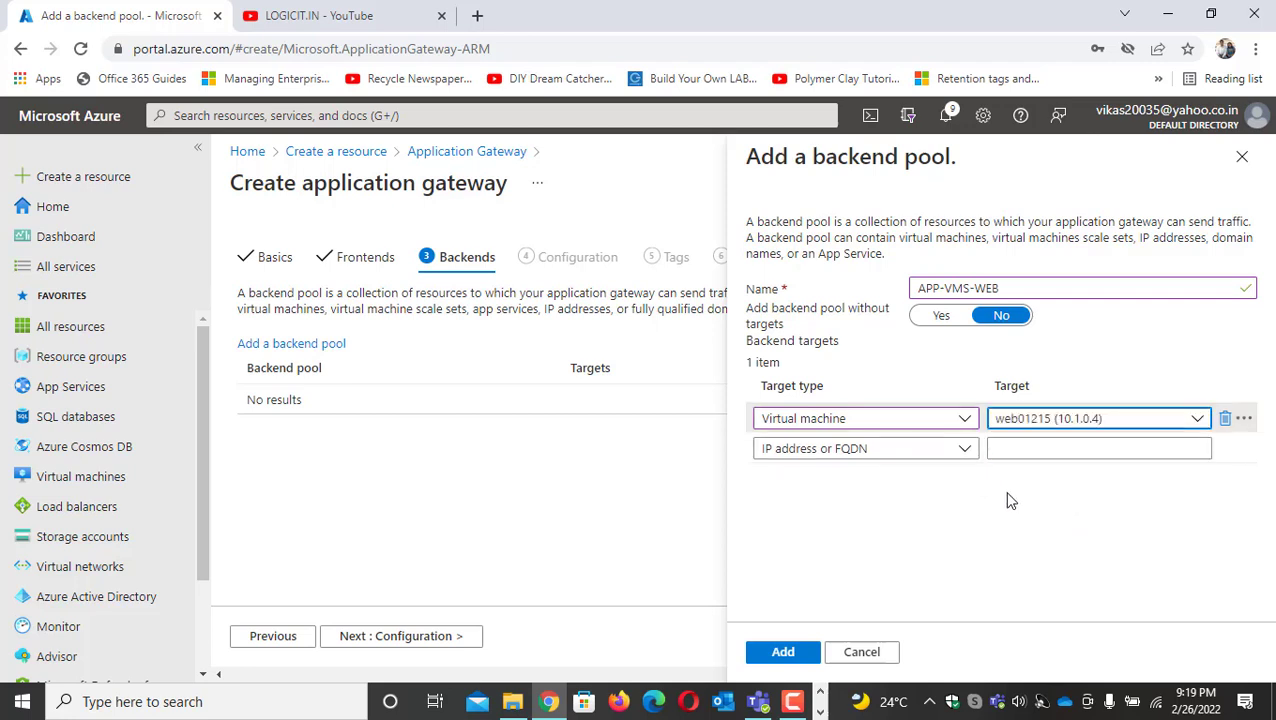
Set a second virtual machine target to WEB02's interface web02480 (10.1.0.5) and add the backend pool to the gateway
click(967, 452)
click(886, 510)
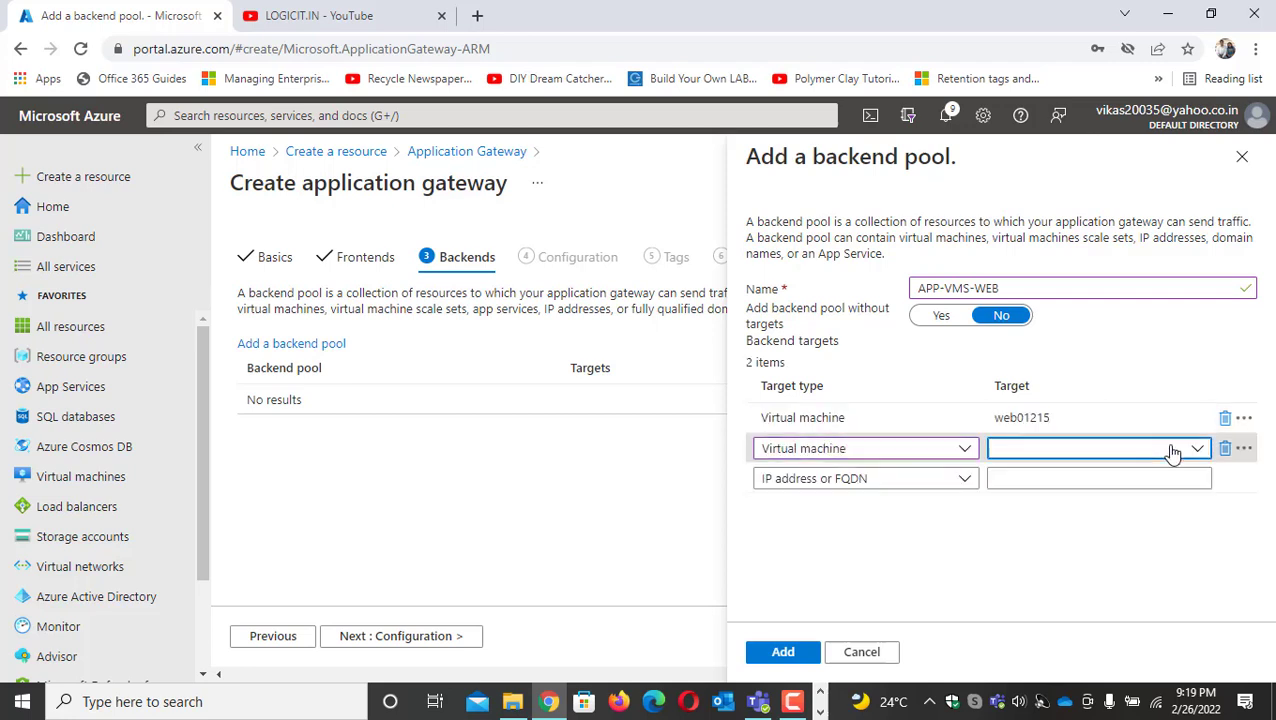
click(1172, 451)
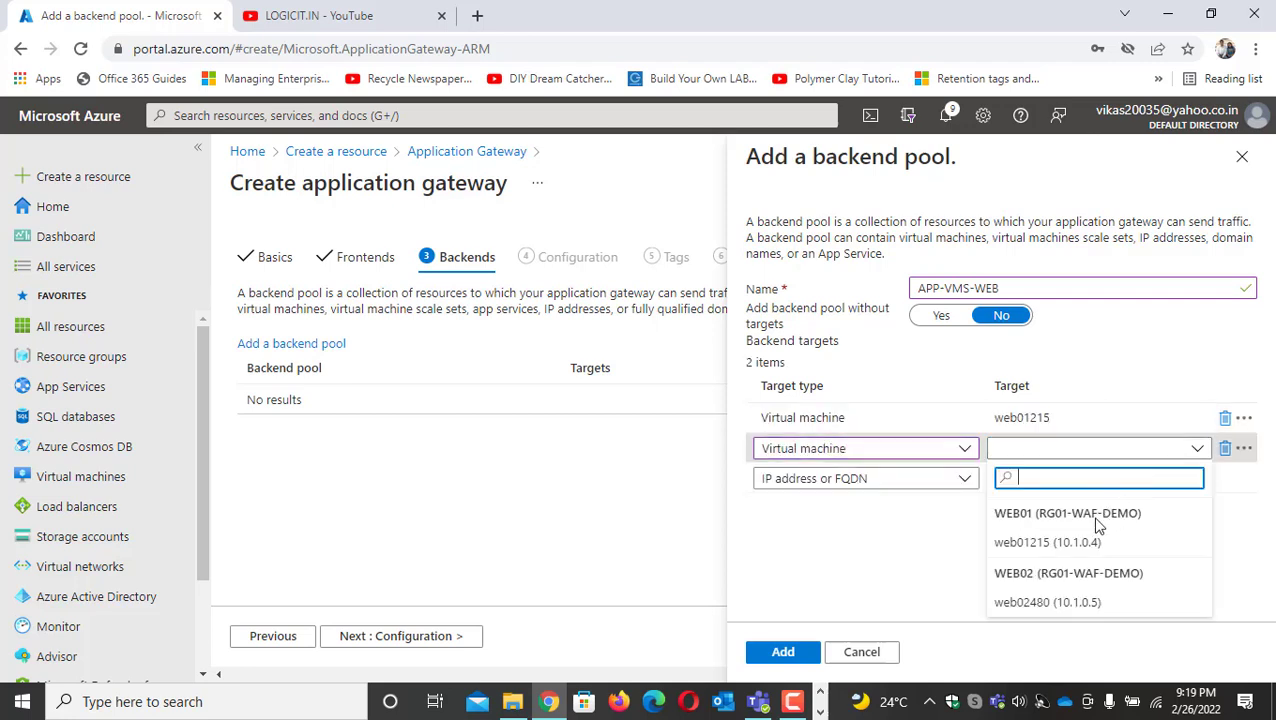
click(1081, 598)
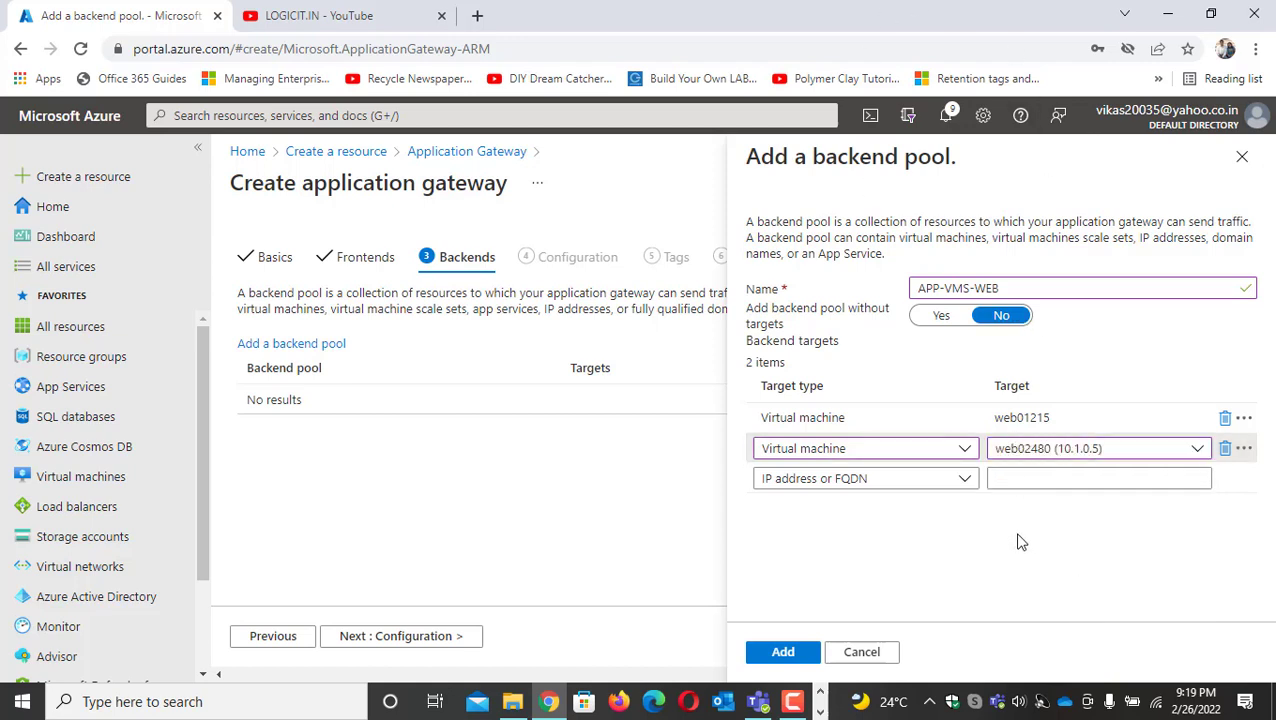
click(1197, 450)
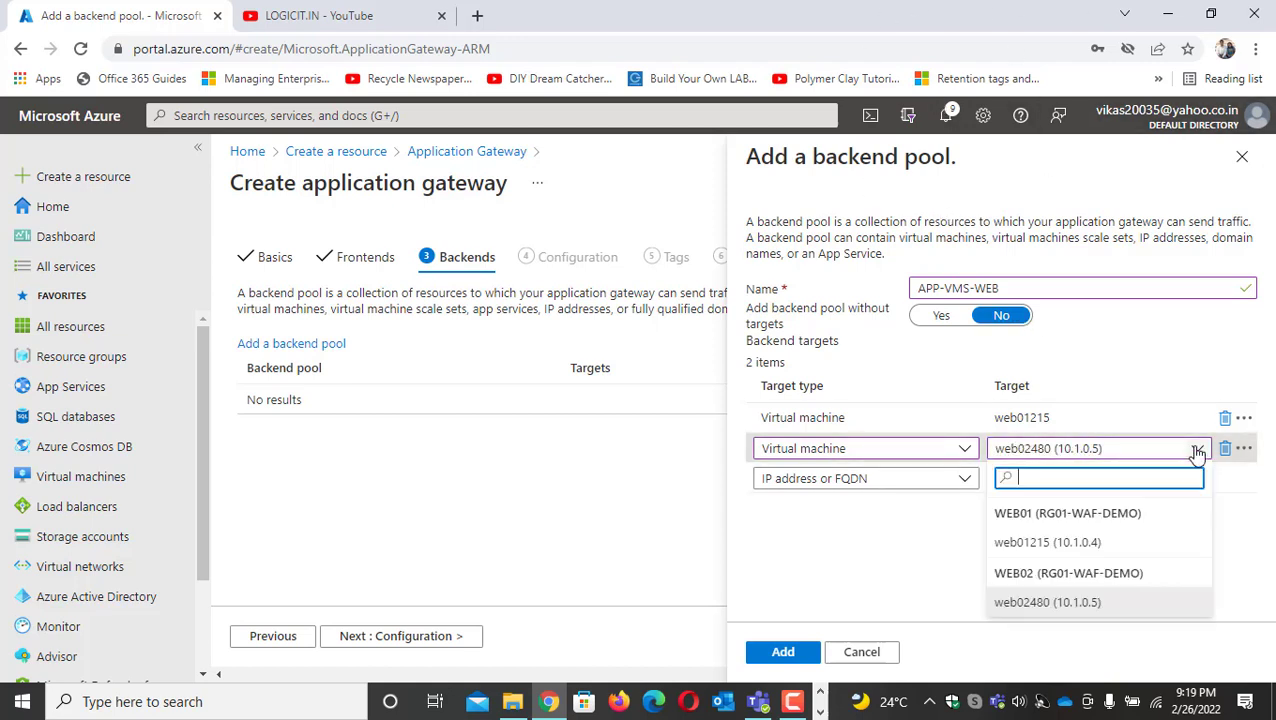
click(1197, 452)
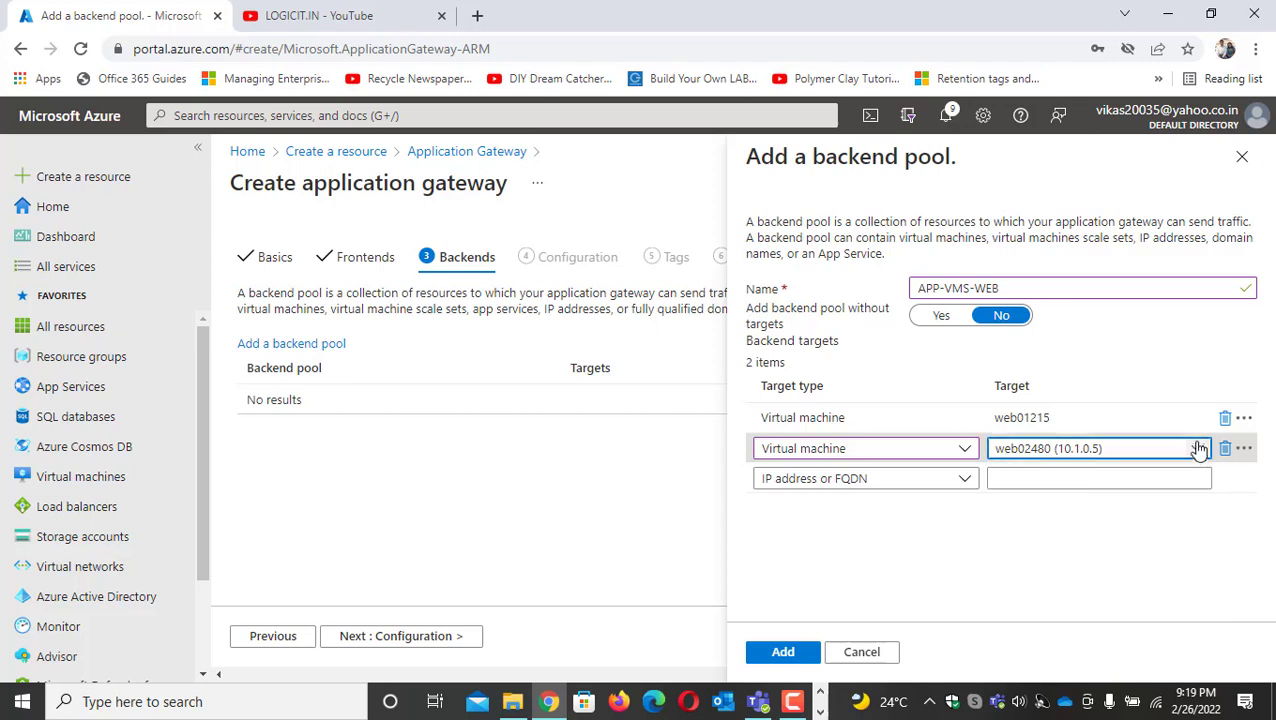
click(1045, 420)
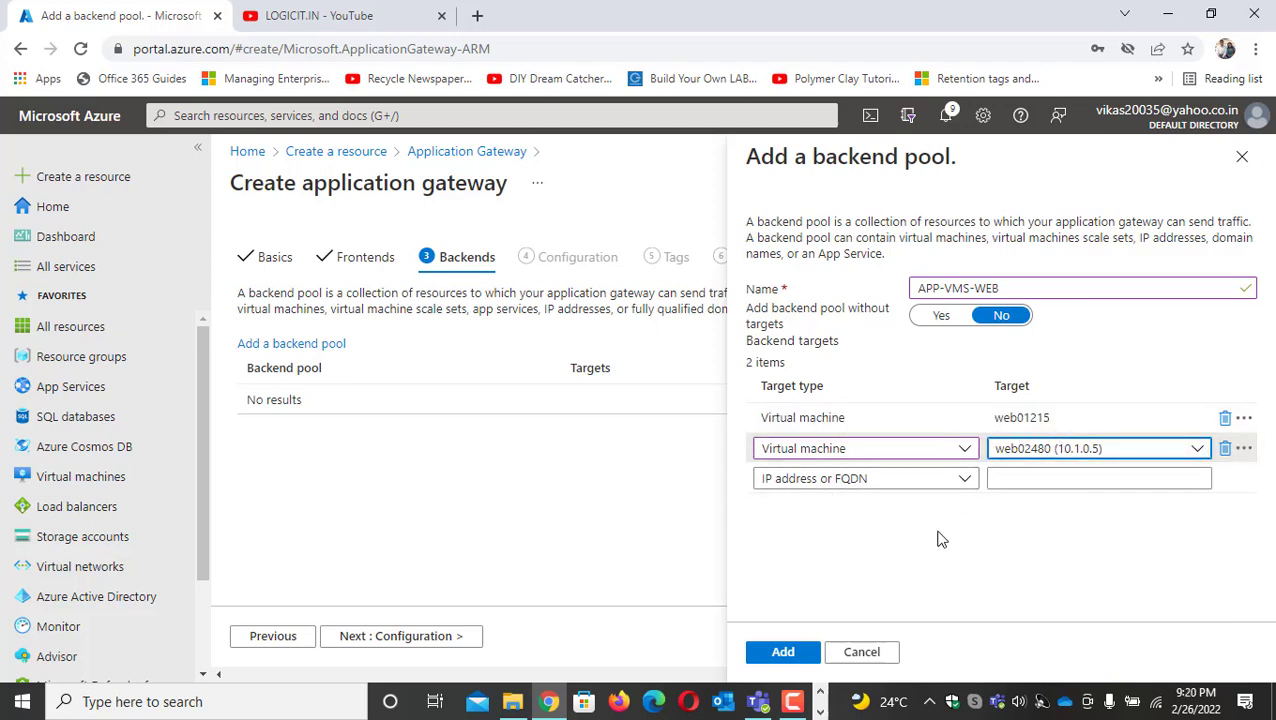
click(786, 652)
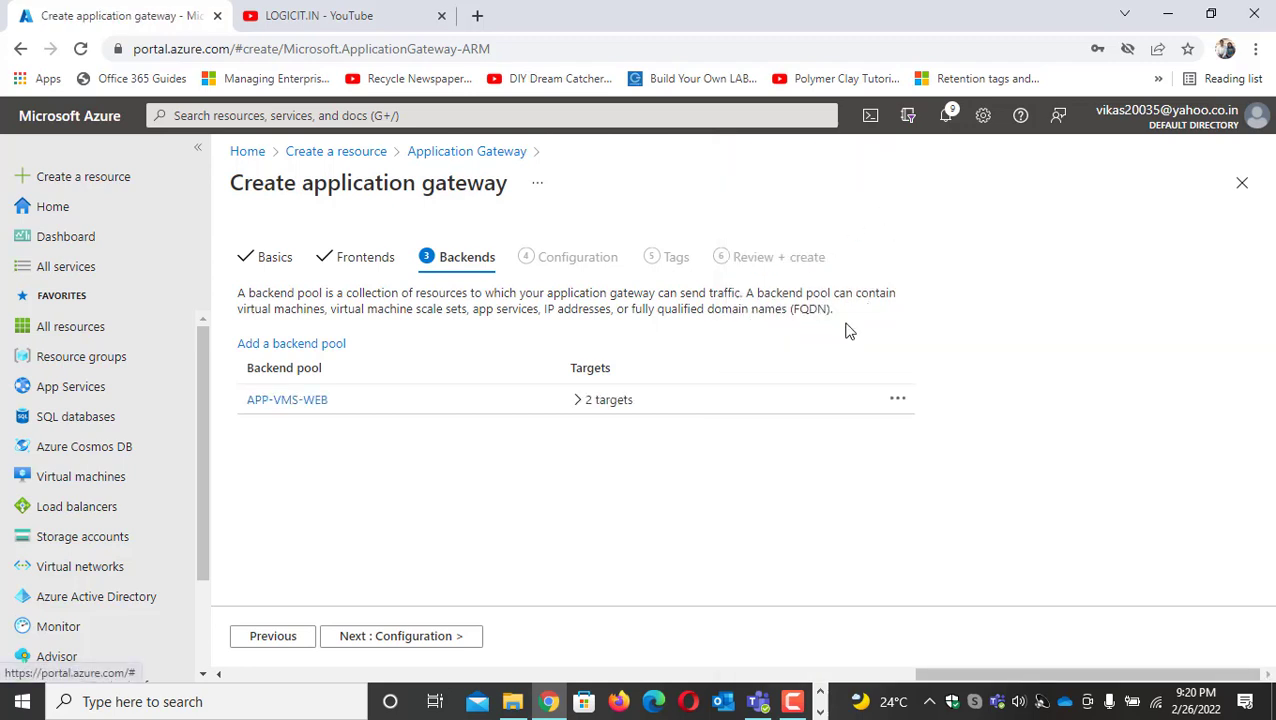
Start a routing rule named ROUTINGR1 with a listener named Listerner01 on the Public frontend IP, and continue to its backend targets
click(446, 640)
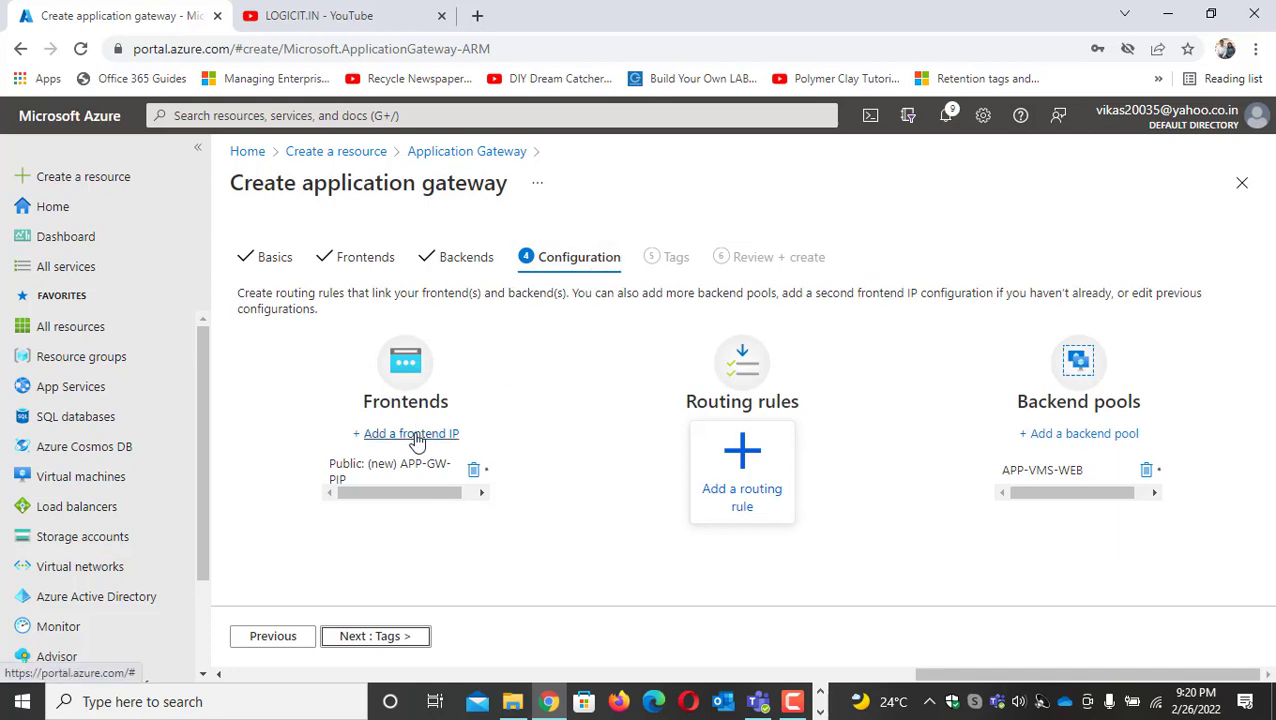
click(748, 461)
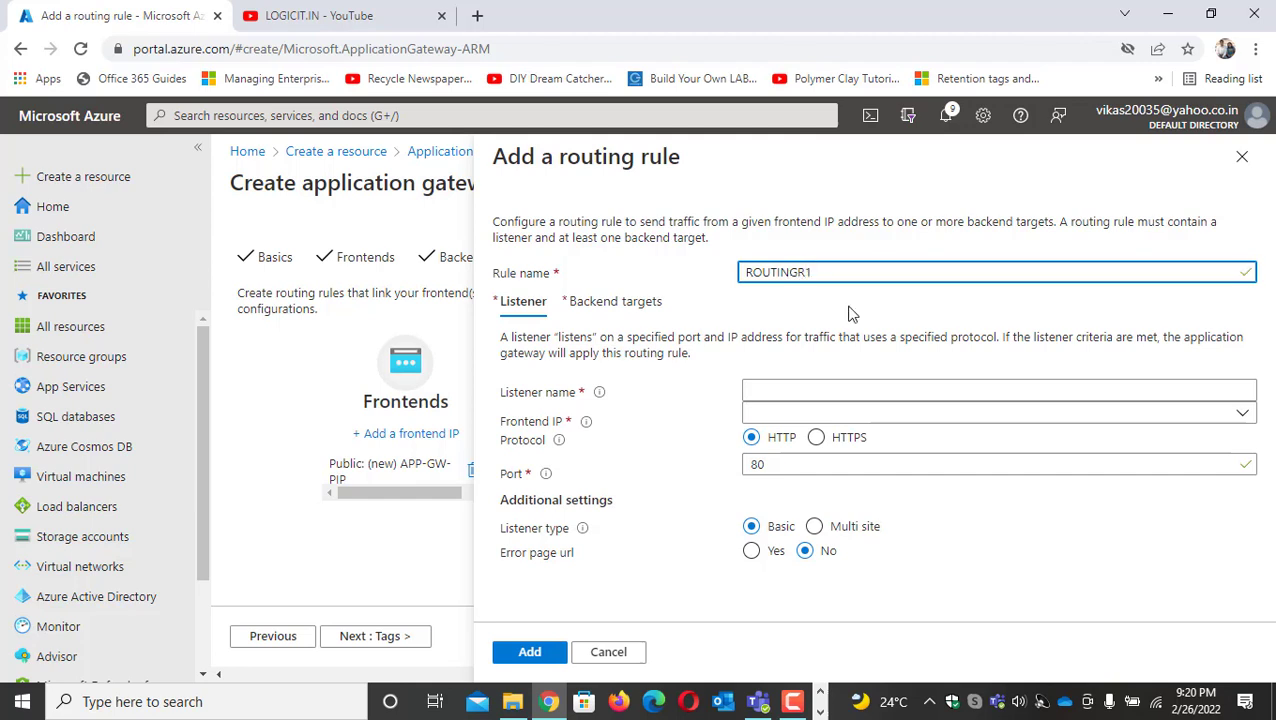
click(1218, 390)
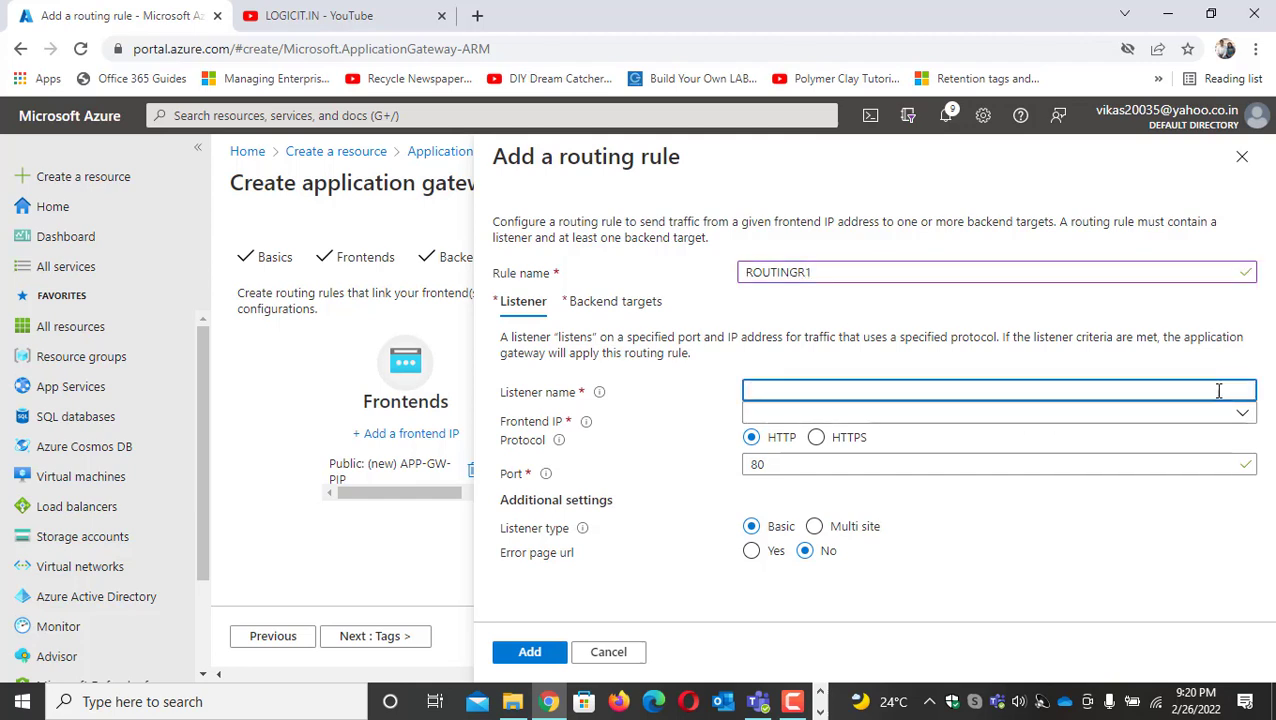
text(Lis)
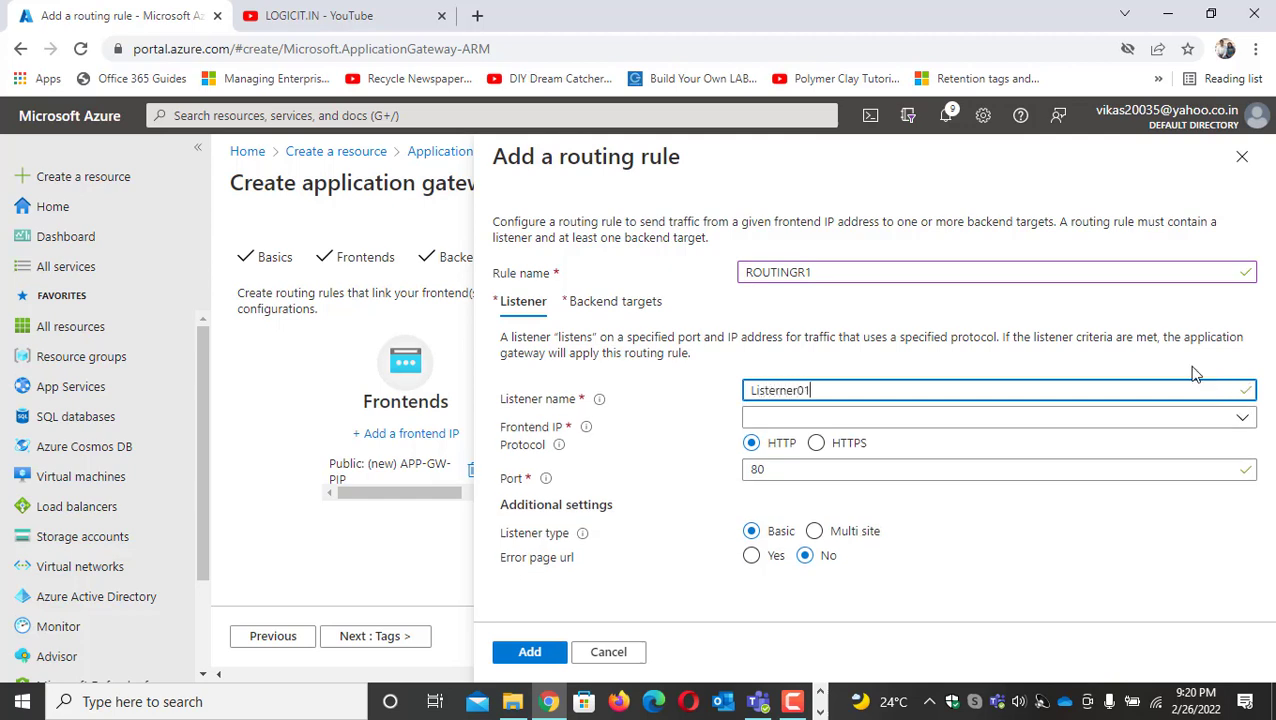
text(terner01)
click(933, 422)
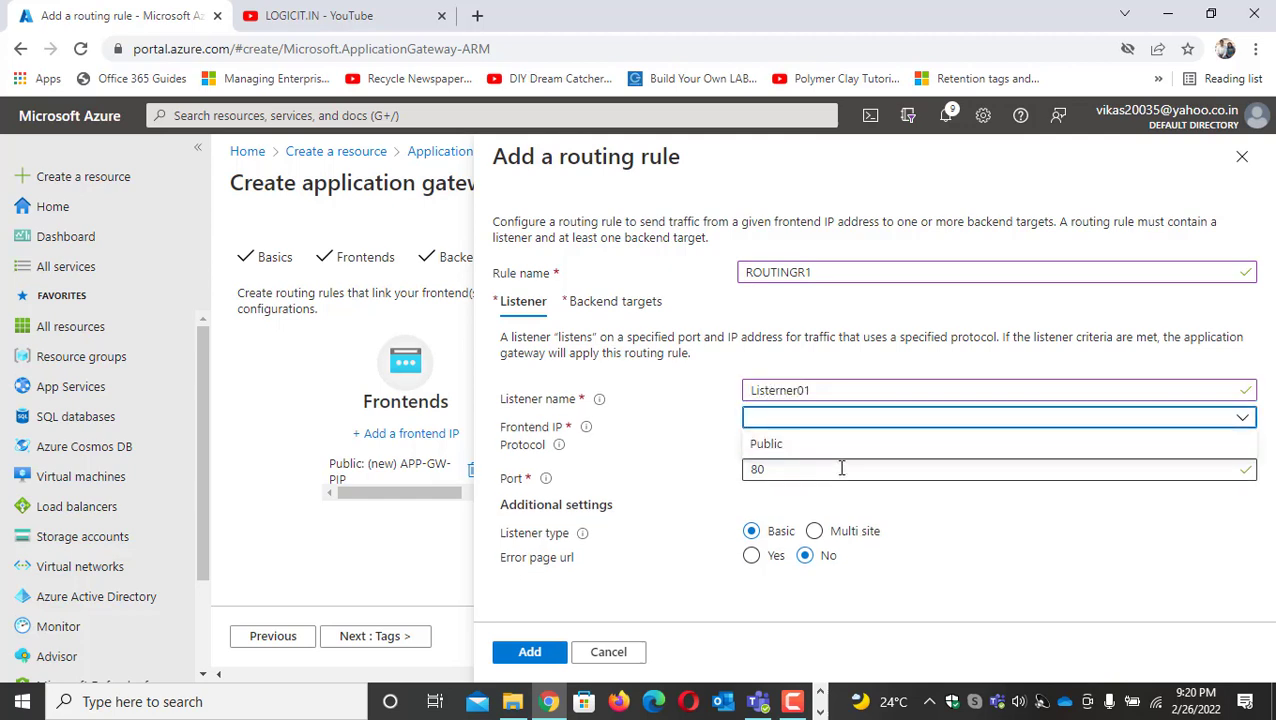
click(845, 446)
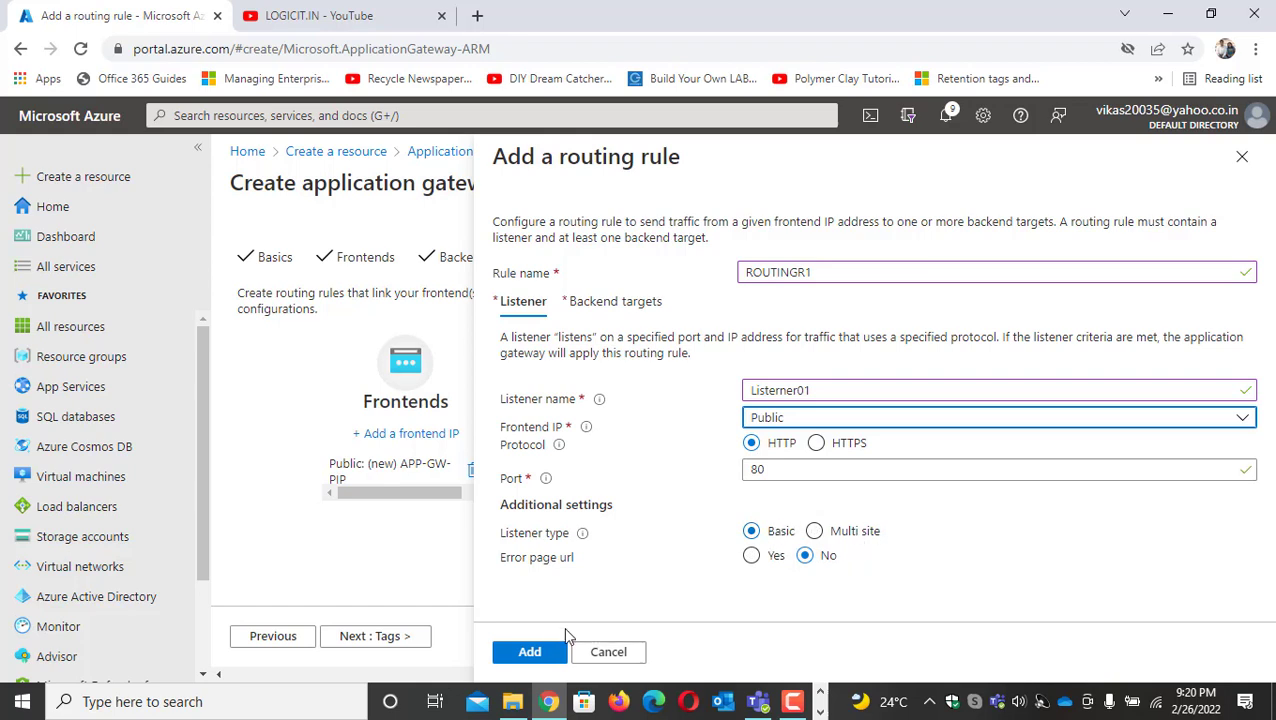
click(530, 651)
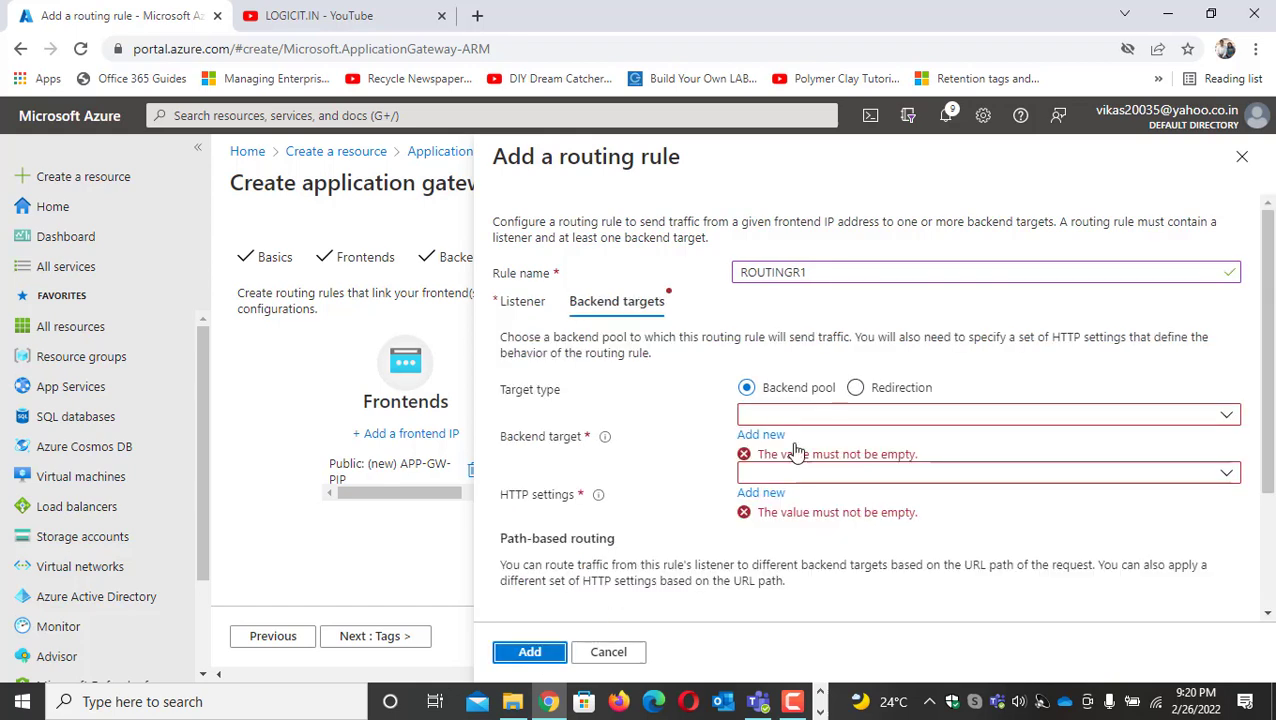
Set the routing rule's backend target to the APP-VMS-WEB pool and check the available HTTP settings
click(850, 417)
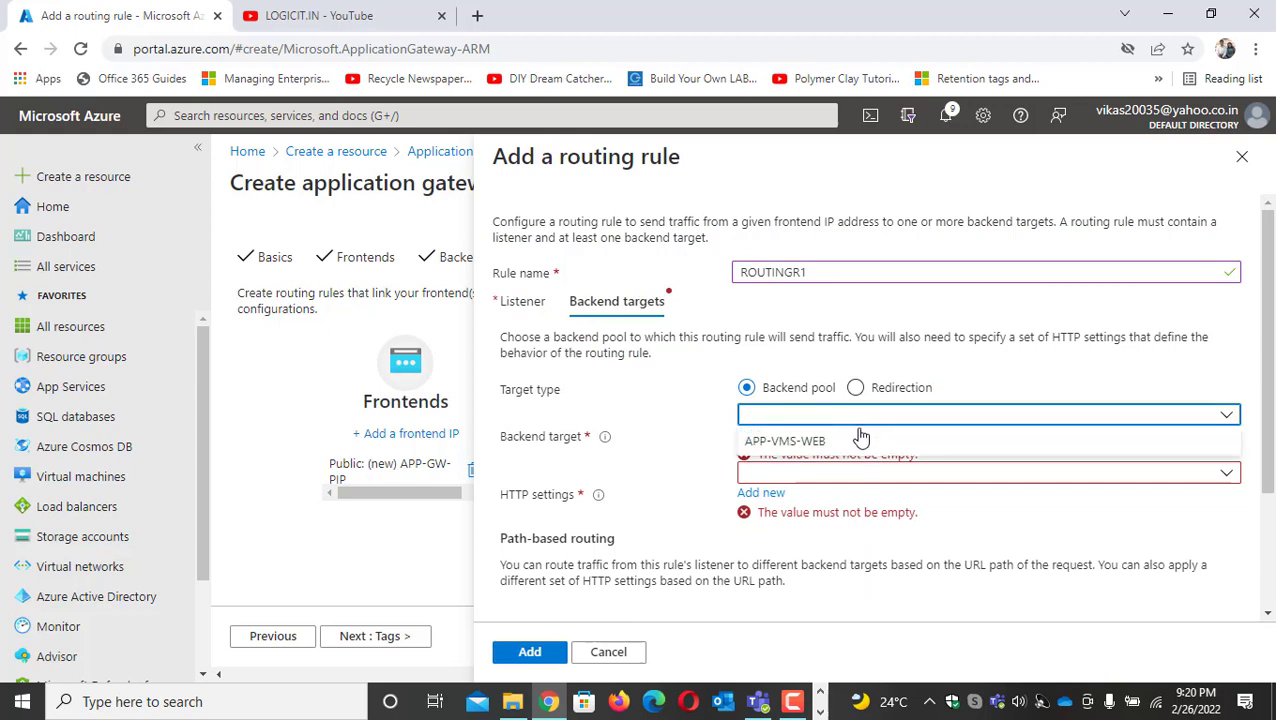
click(813, 444)
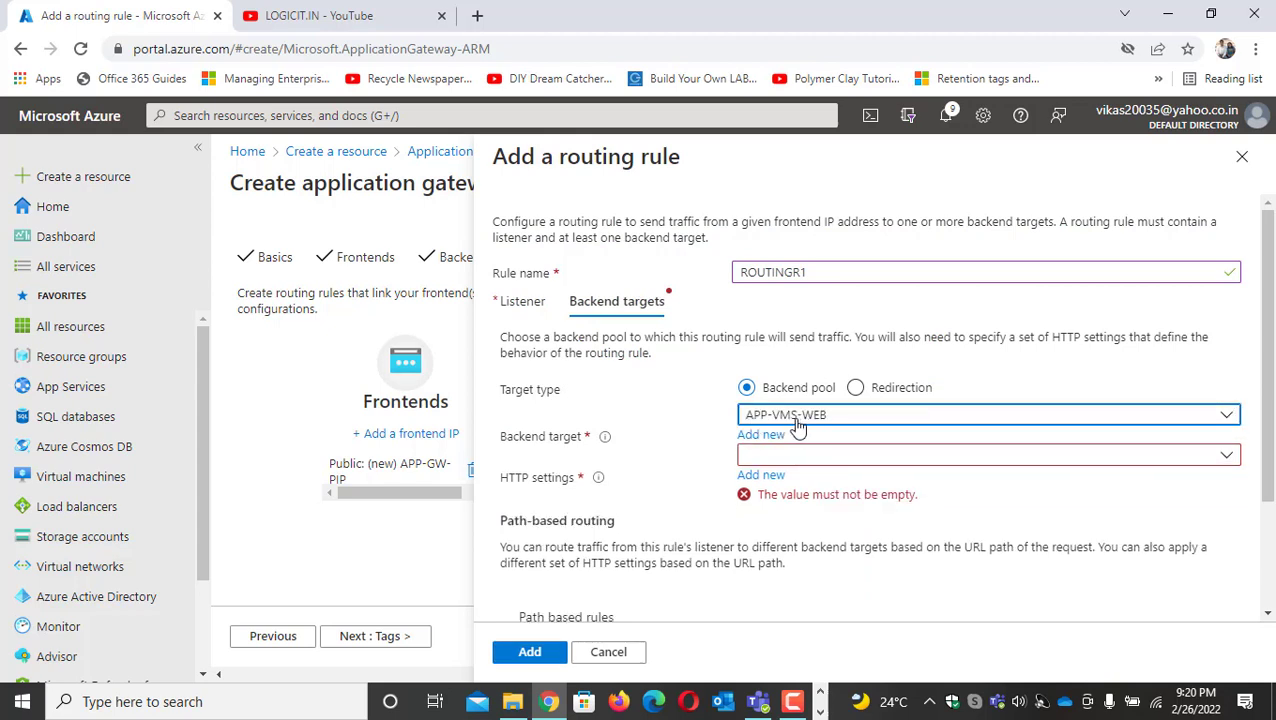
click(840, 456)
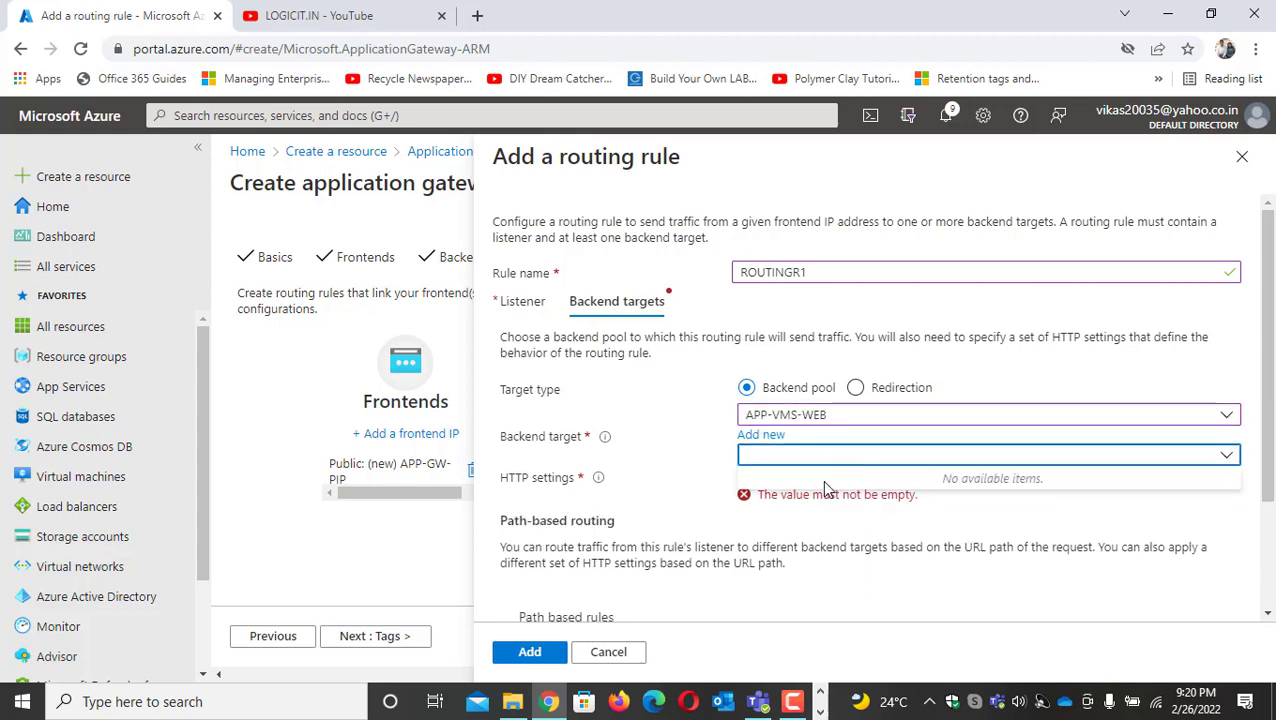
Add a new backend pool named web from the routing rule, and switch the backend target back to APP-VMS-WEB
click(766, 437)
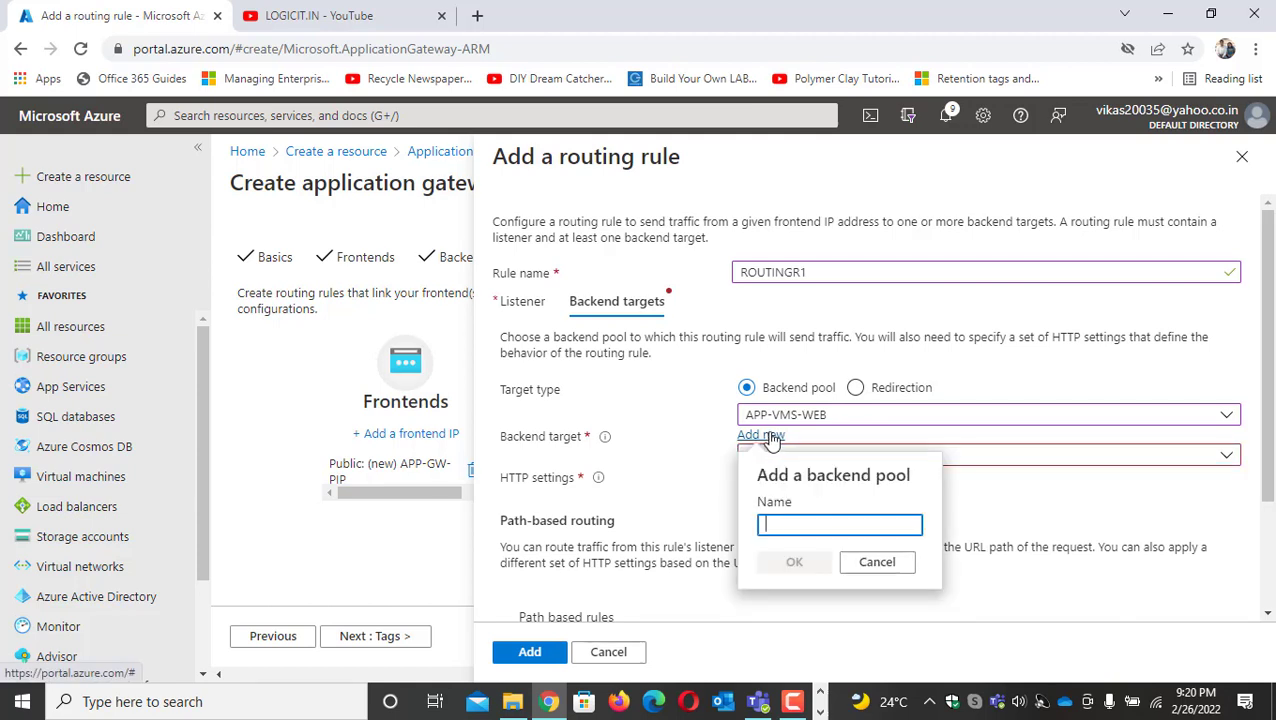
text(web)
click(794, 563)
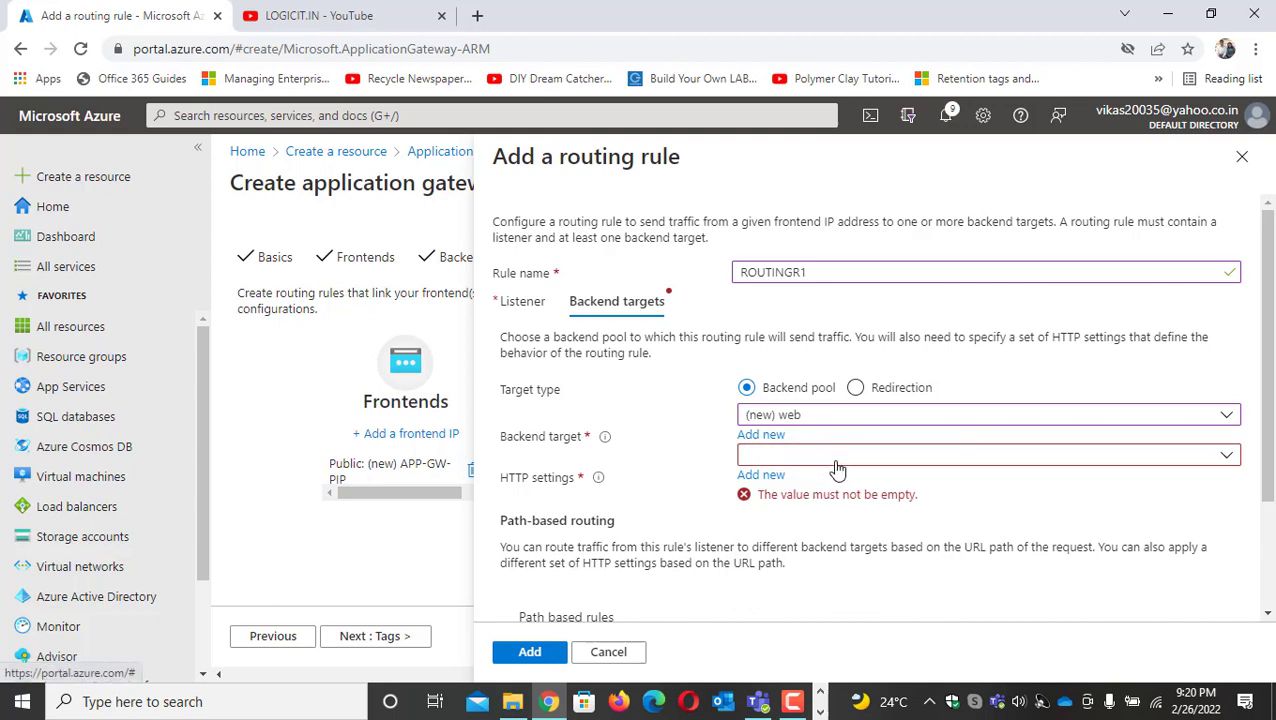
click(1226, 418)
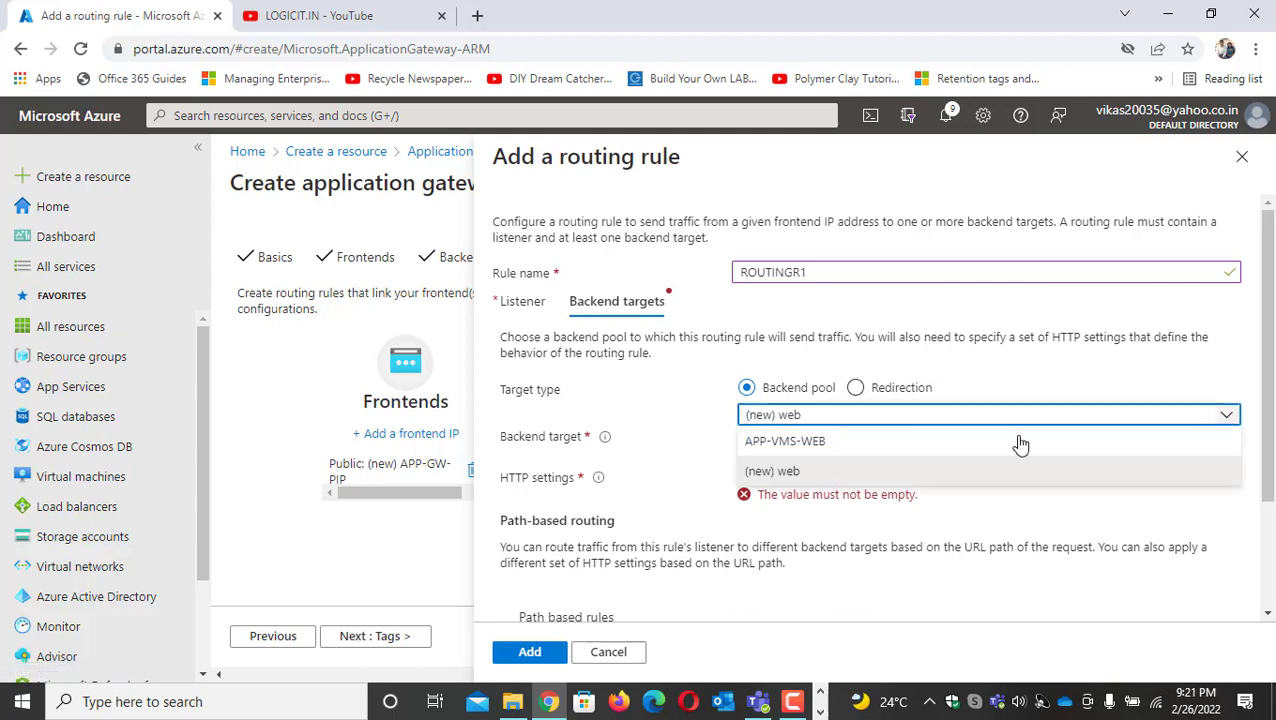
click(790, 441)
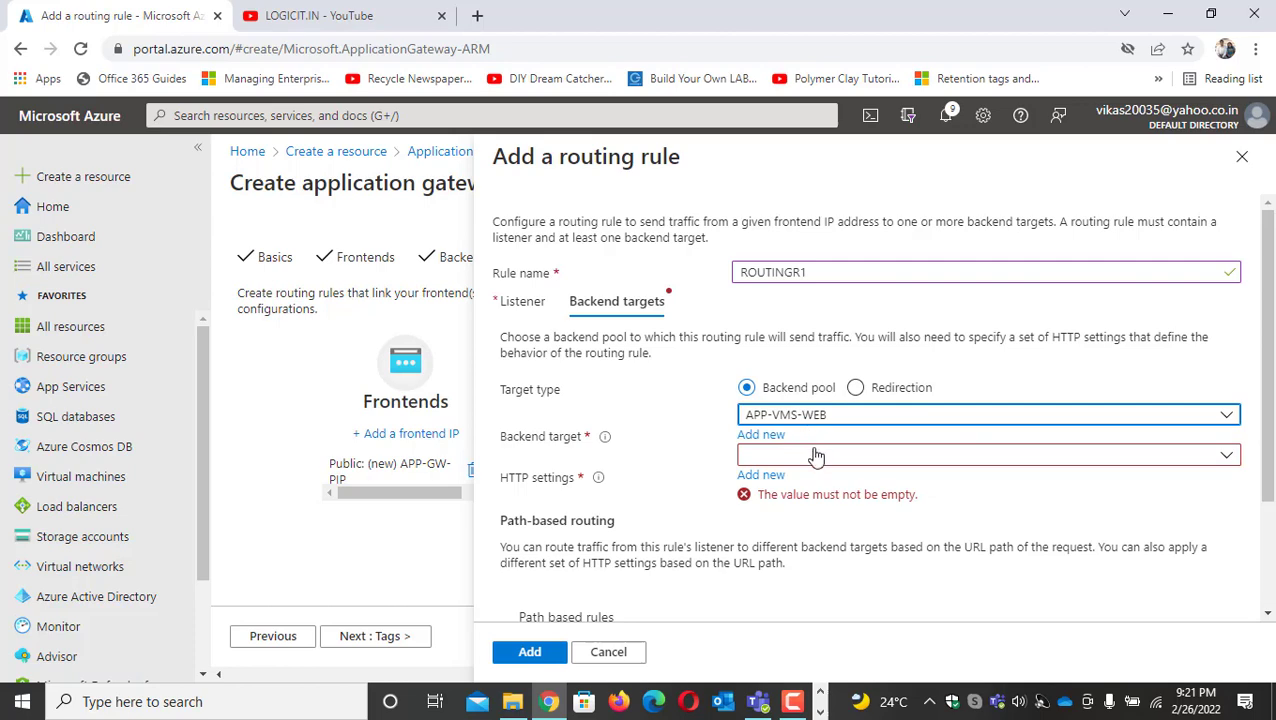
Add a new HTTP setting named http to the routing rule, keeping the HTTP protocol and backend port 80
click(766, 476)
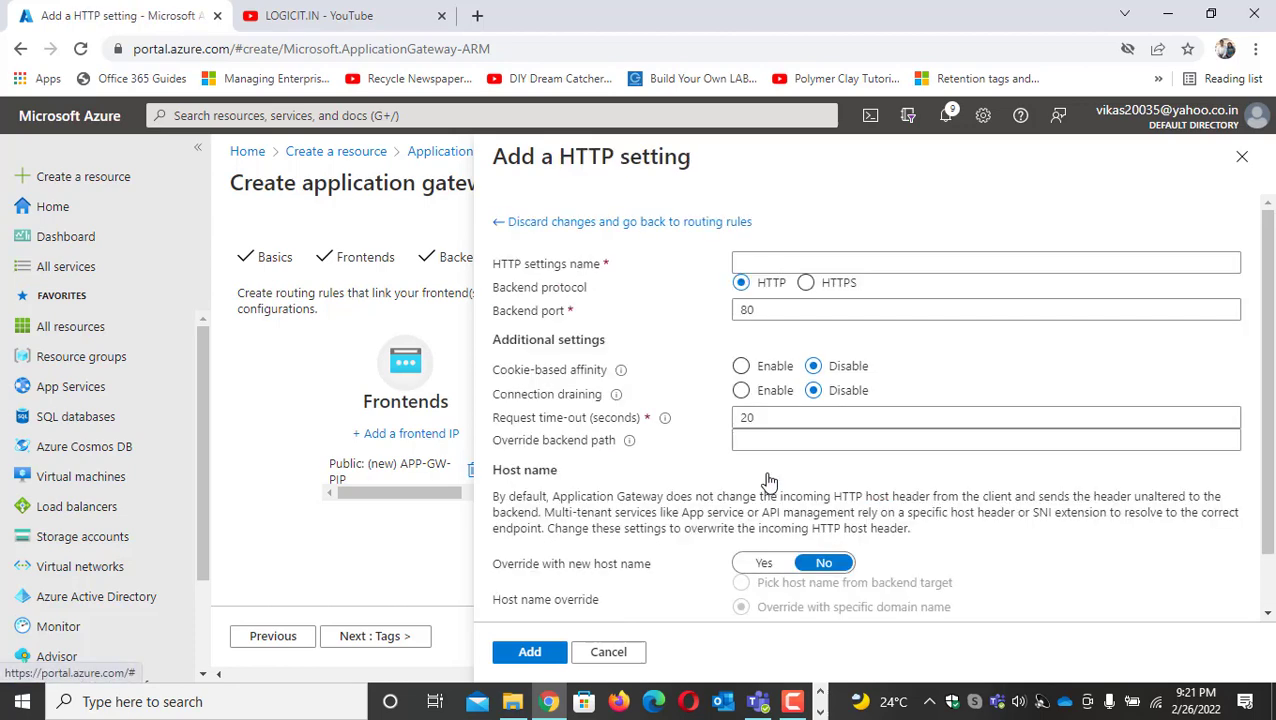
click(760, 262)
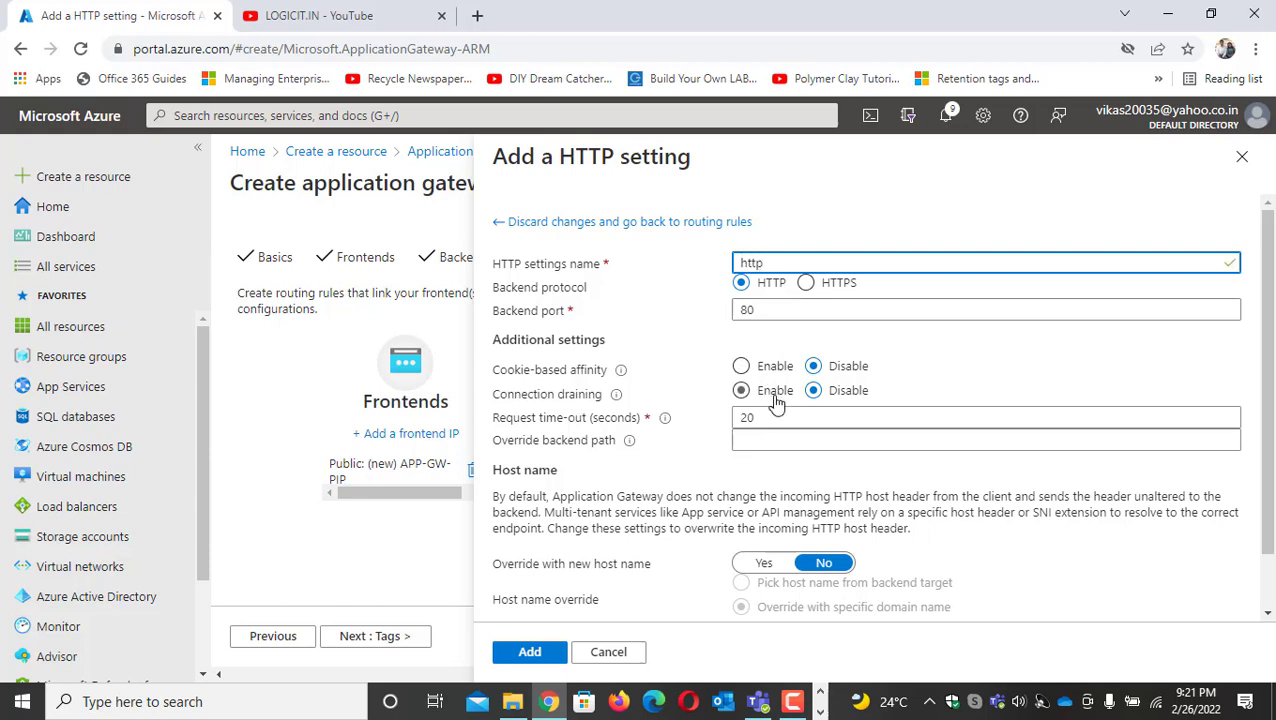
scroll(777, 432, down, 1)
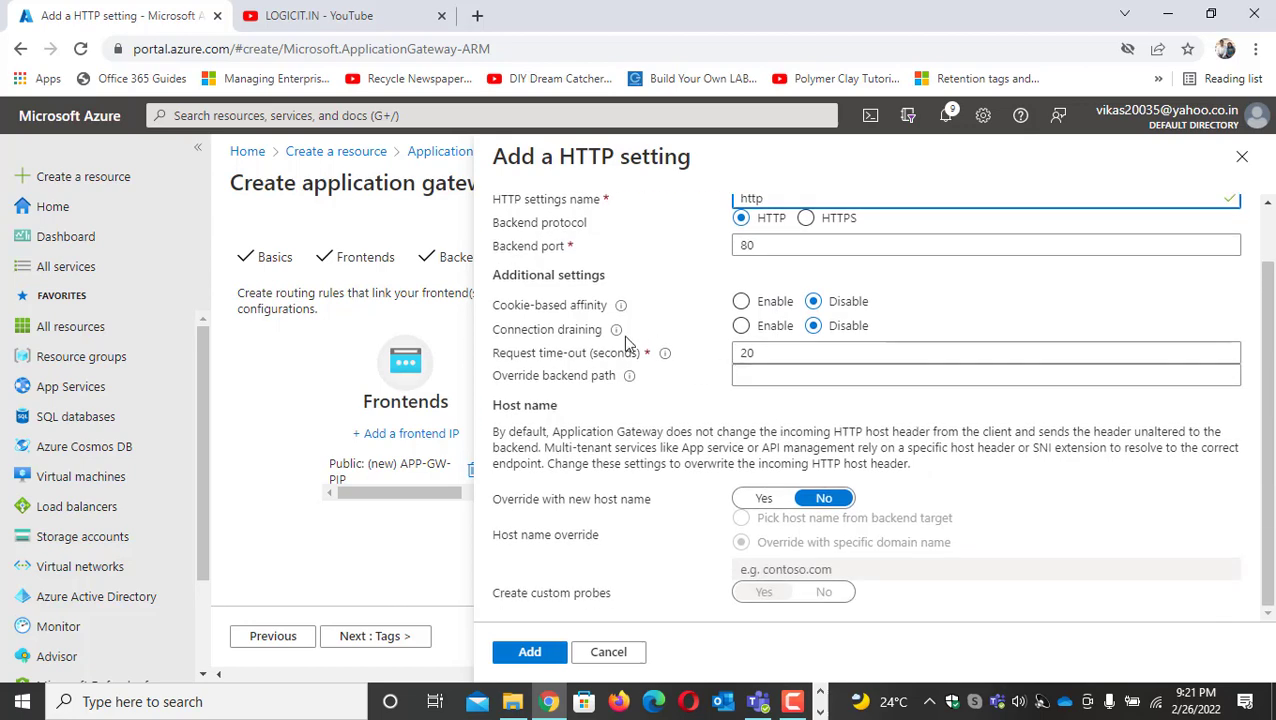
scroll(760, 441, up, 1)
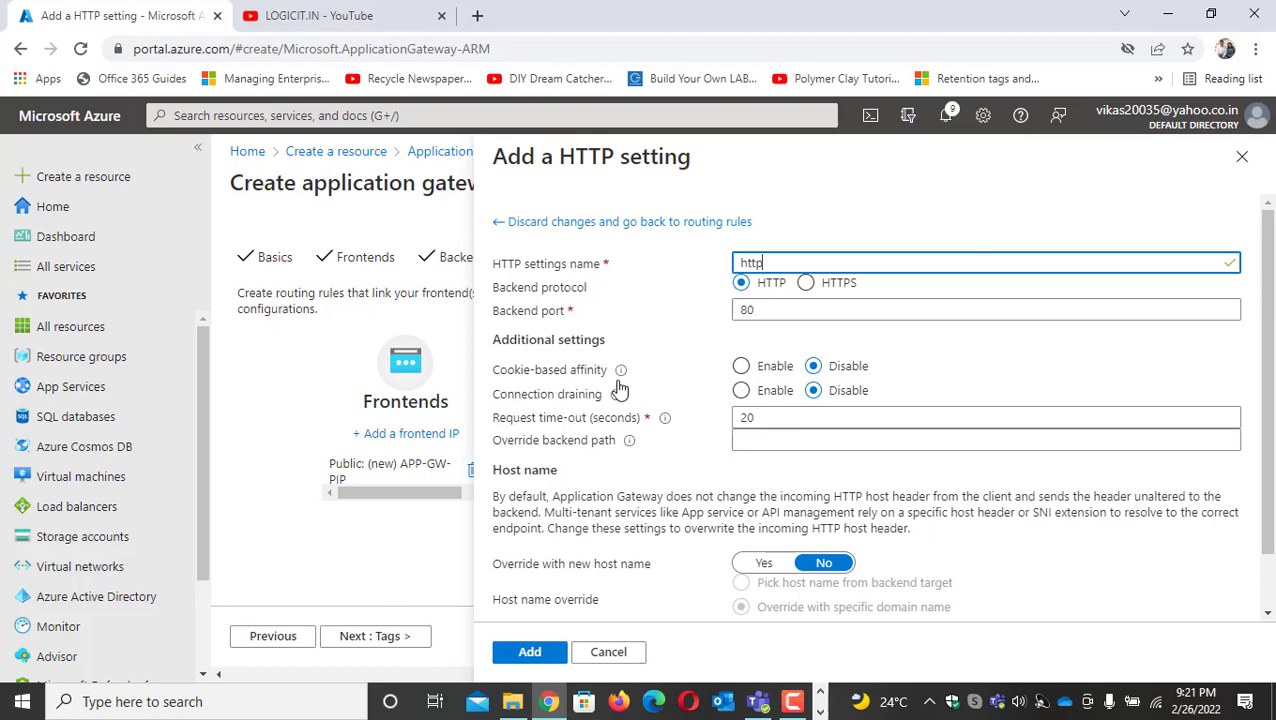
click(532, 651)
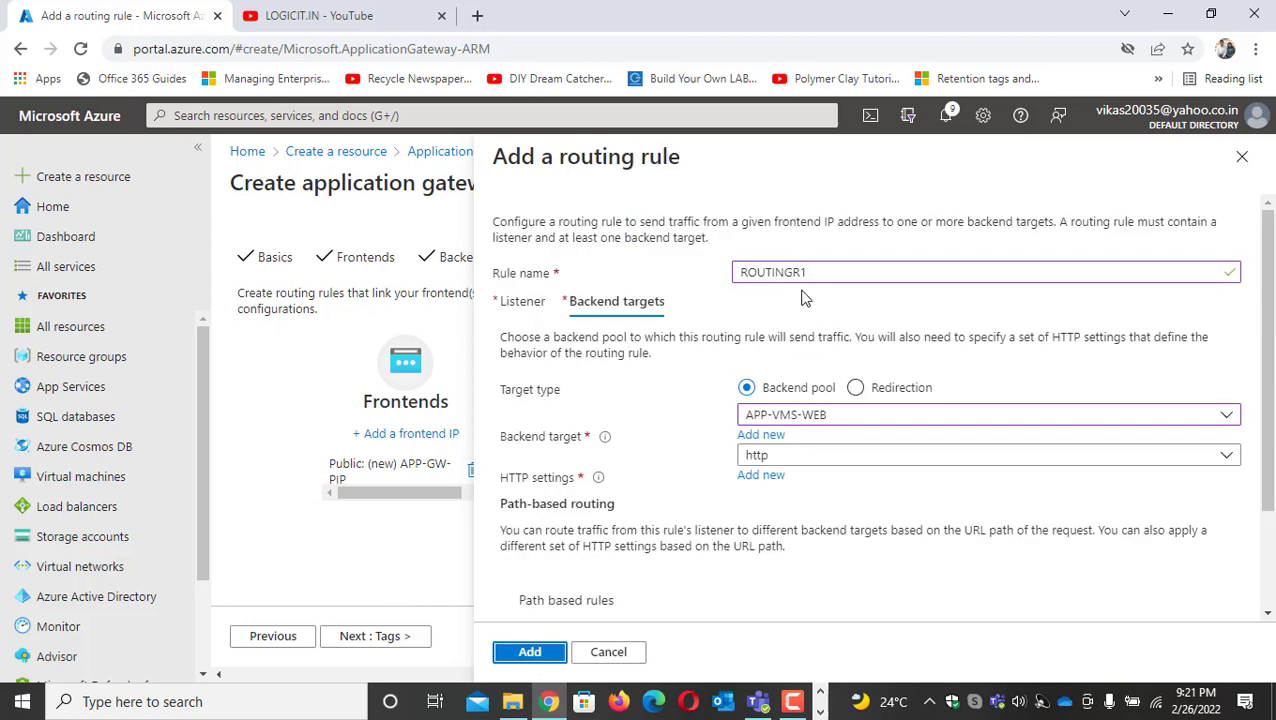
Check the backend target and HTTP settings of ROUTINGR1 and add the routing rule to the gateway configuration
drag(846, 278, 738, 272)
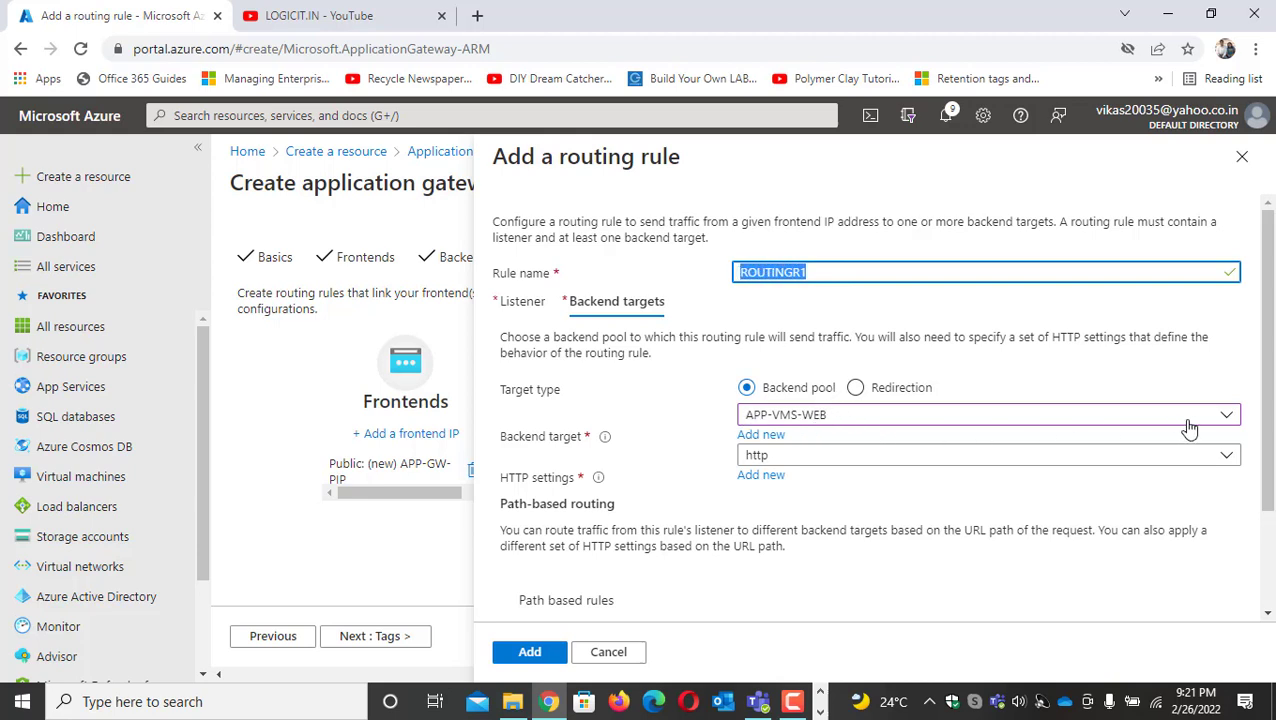
click(1226, 416)
click(1224, 420)
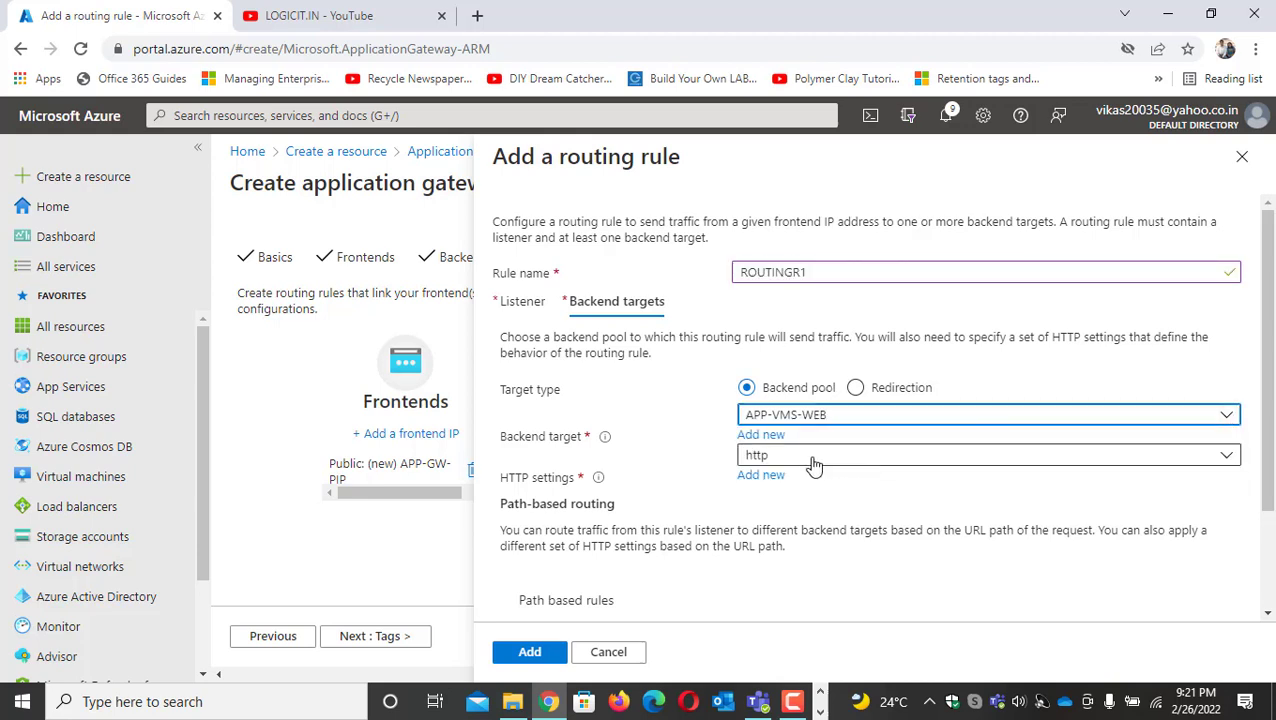
scroll(757, 505, down, 2)
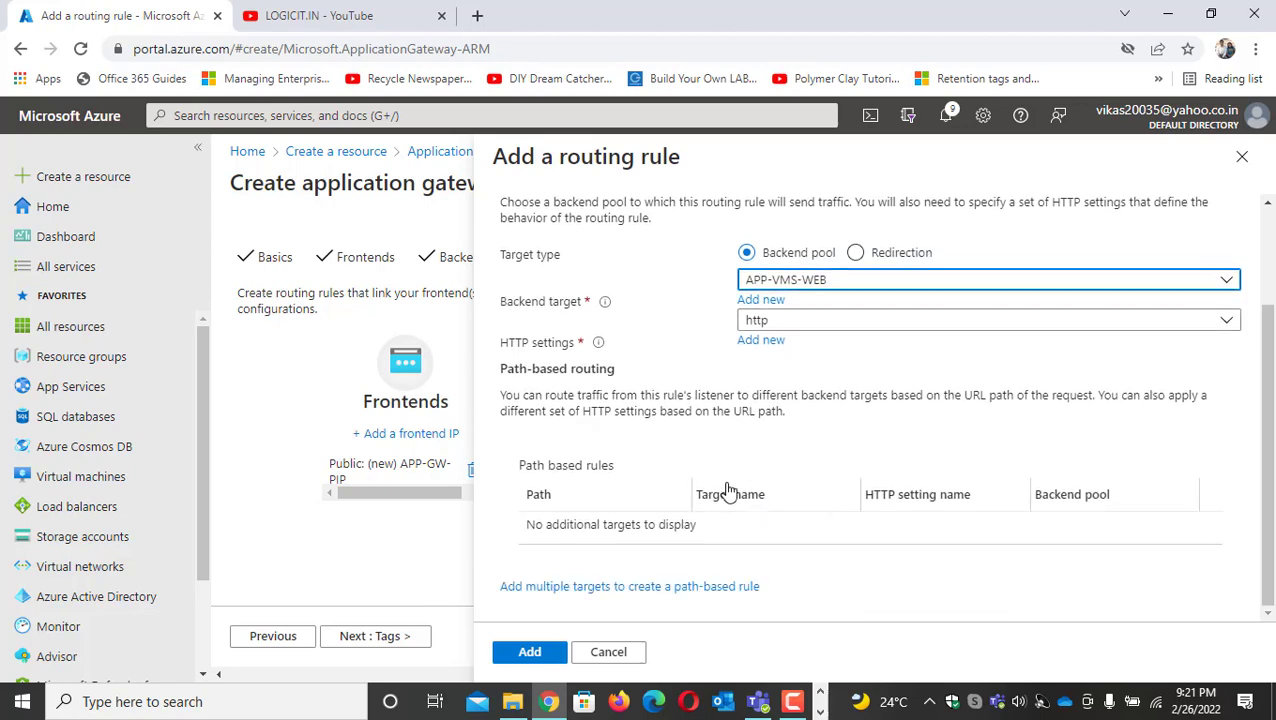
click(527, 652)
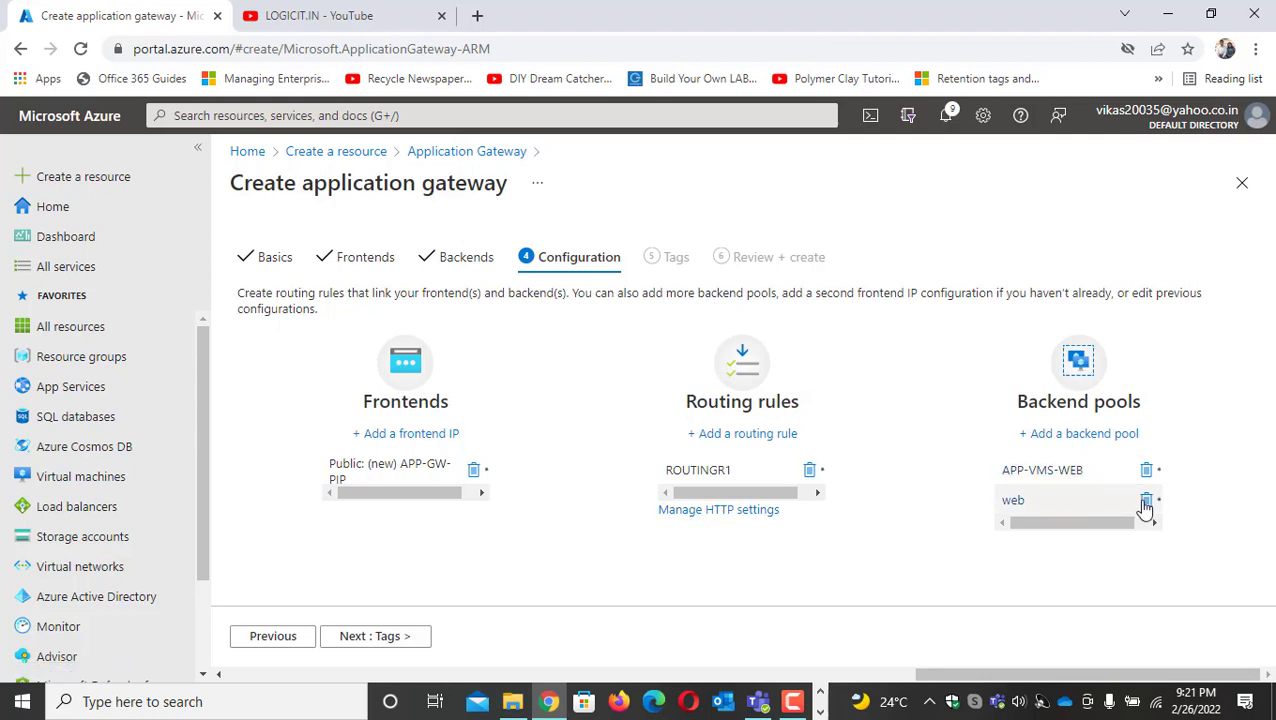
Remove the extra backend pool web, continue past the tags to the review, and create the application gateway
click(1146, 501)
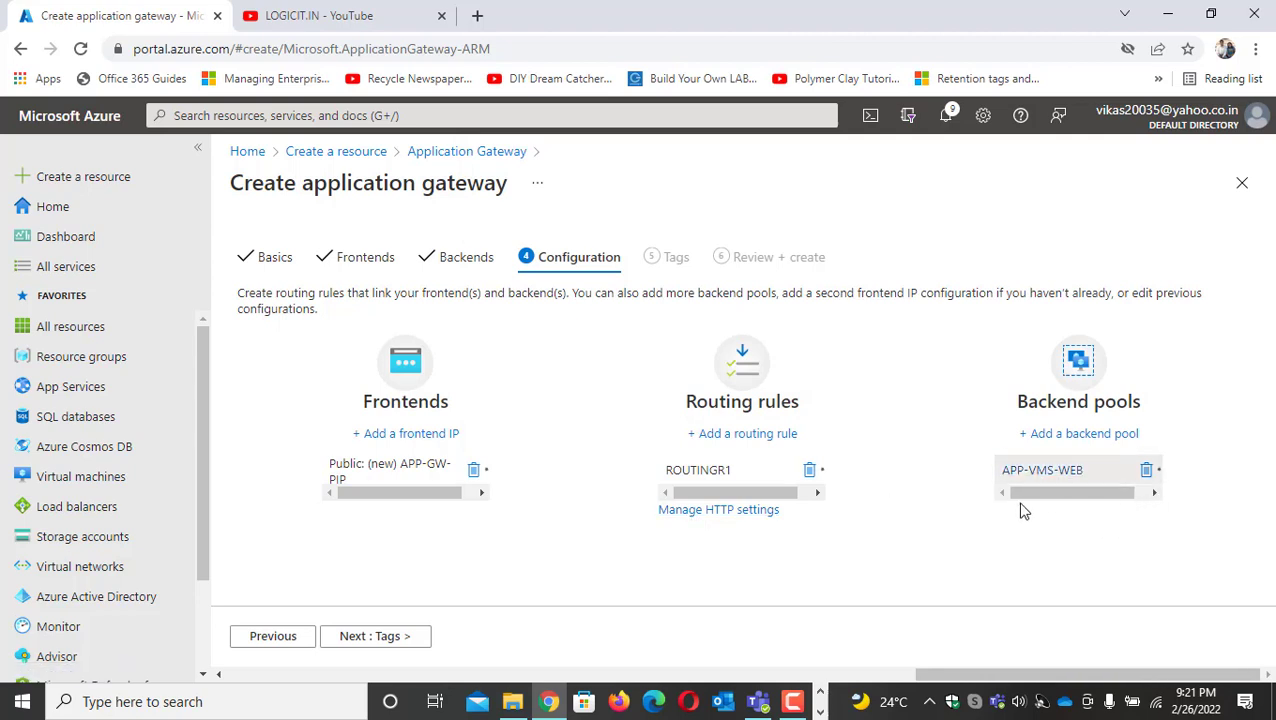
click(384, 637)
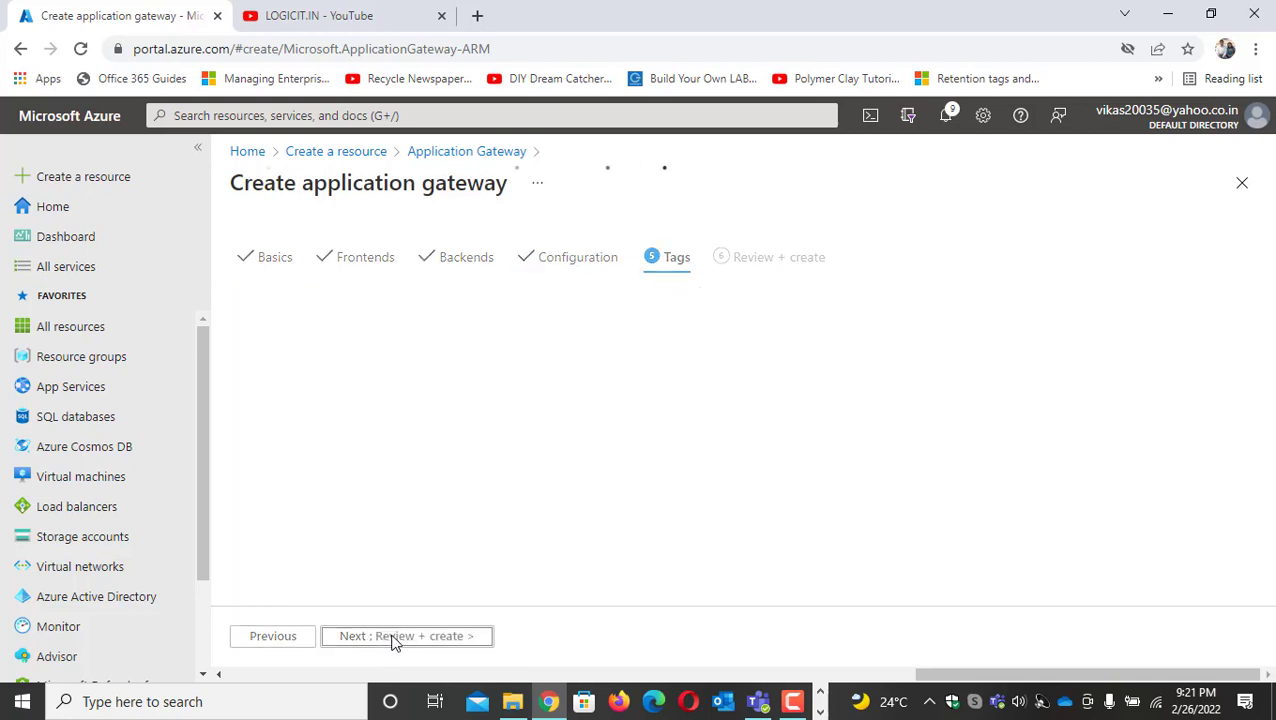
click(397, 640)
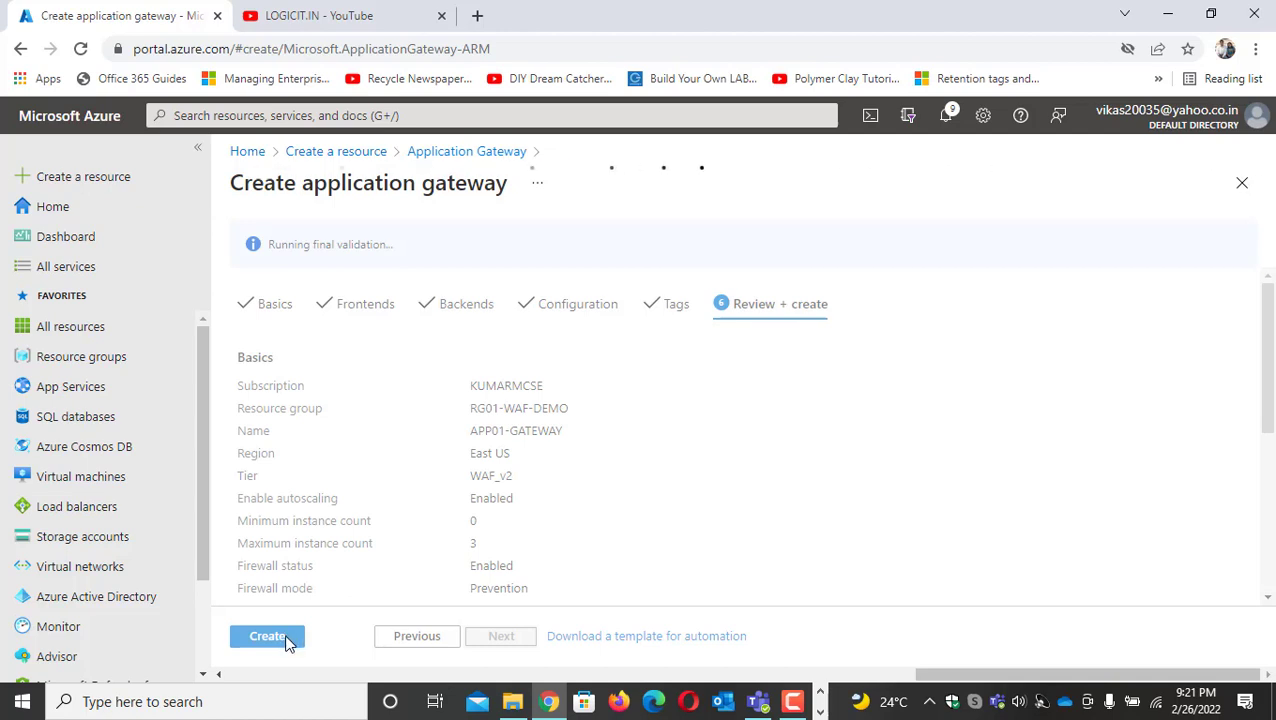
click(286, 642)
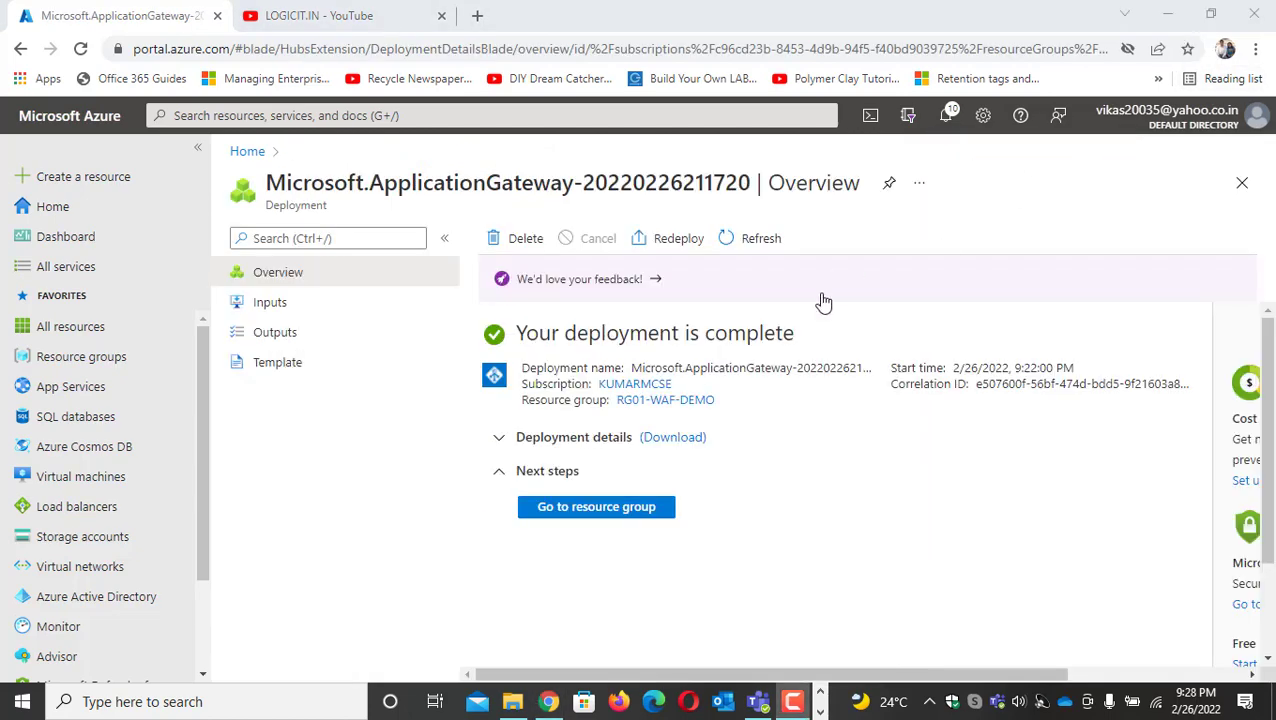
Open APP01-GATEWAY from the resource group RG01-WAF-DEMO and copy its frontend public IP address
click(588, 505)
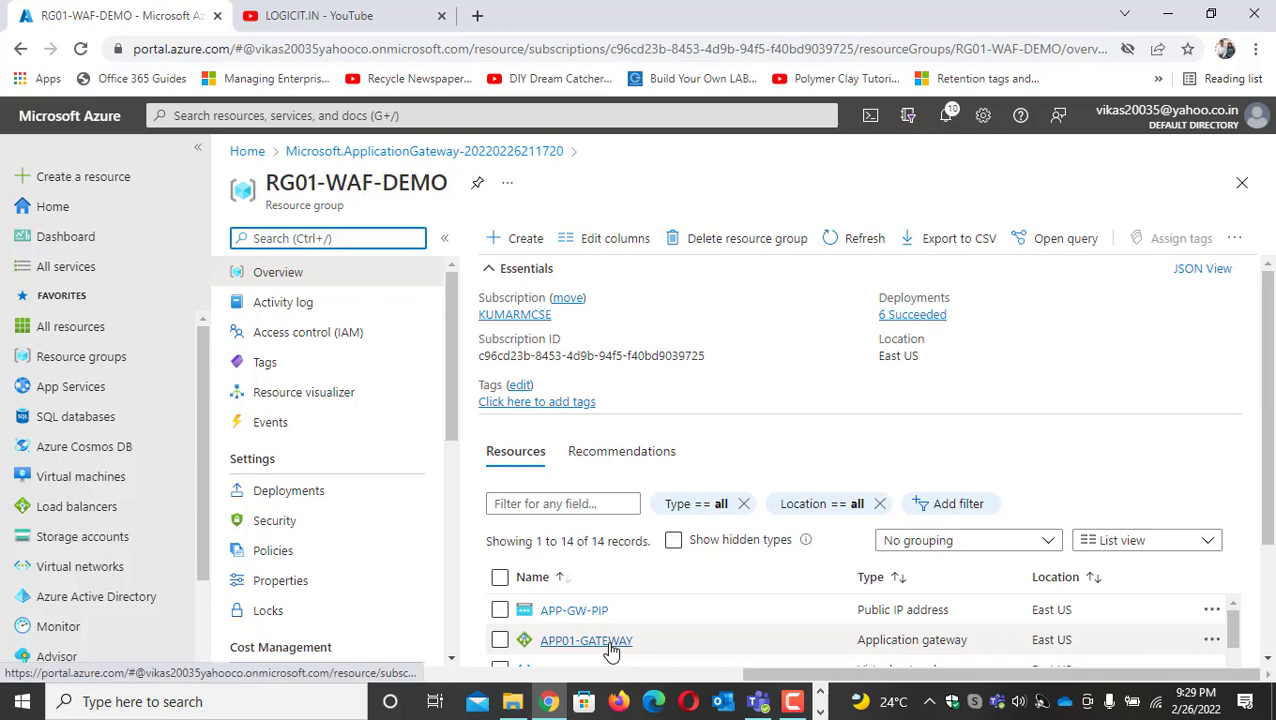
click(610, 648)
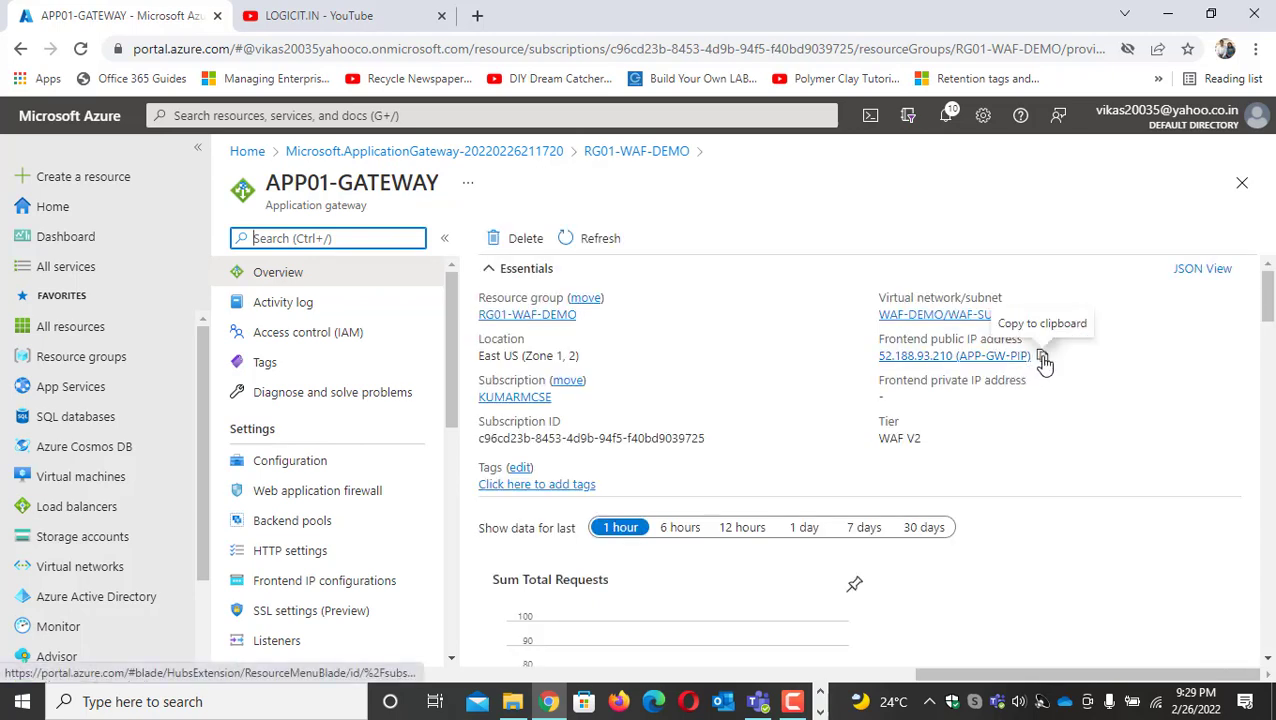
click(1042, 357)
Test the gateway by loading 52.188.93.210 in a new browser tab, without the APP-GW-PIP suffix, and reload the page
click(479, 20)
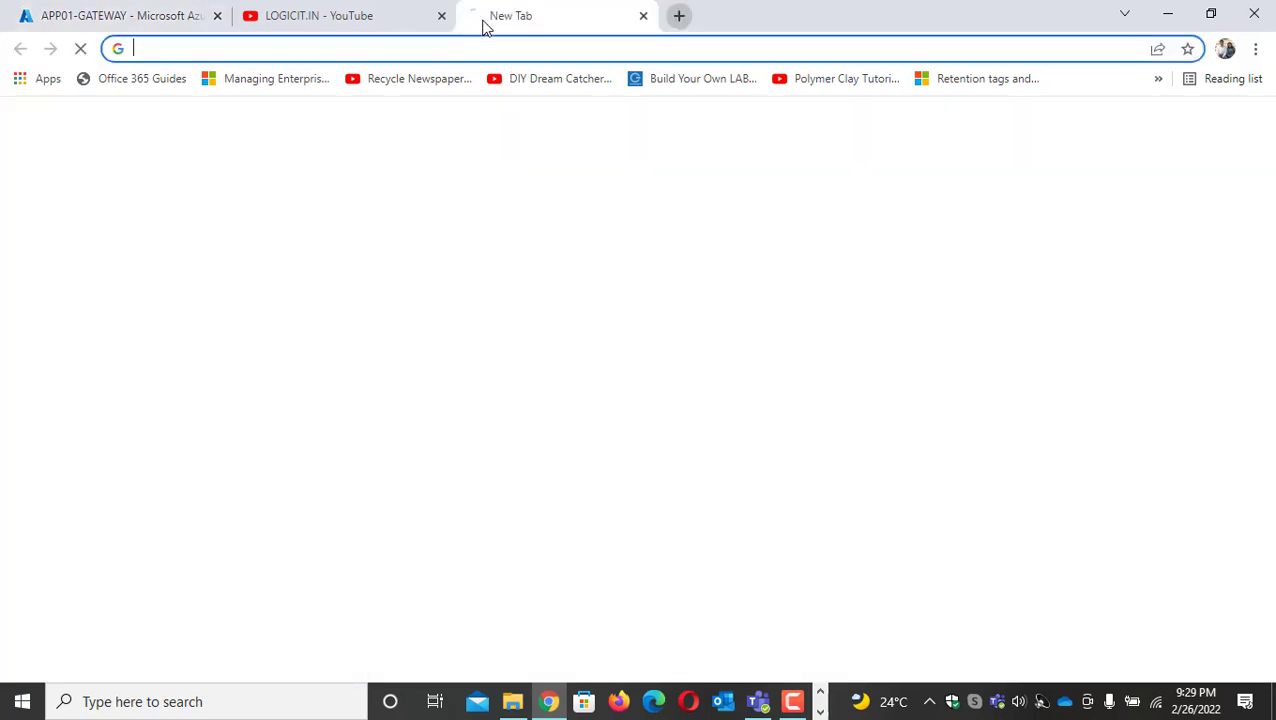
key(ctrl+v)
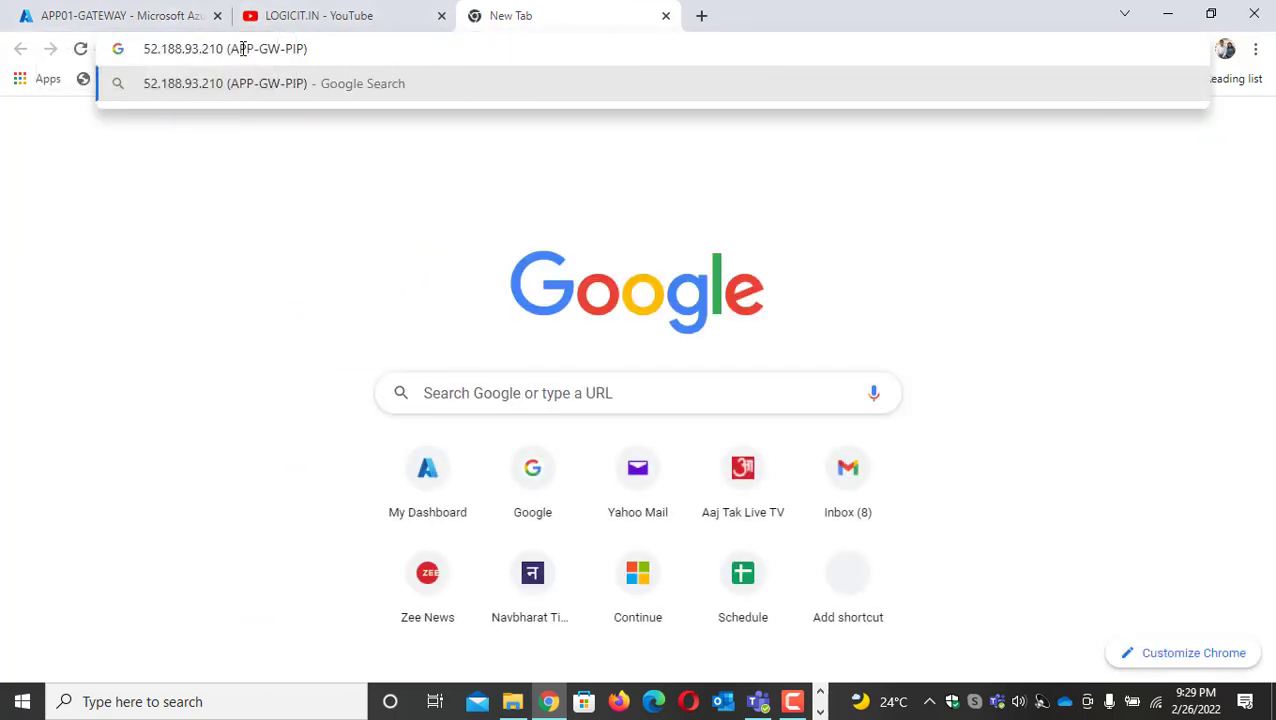
drag(227, 48, 374, 60)
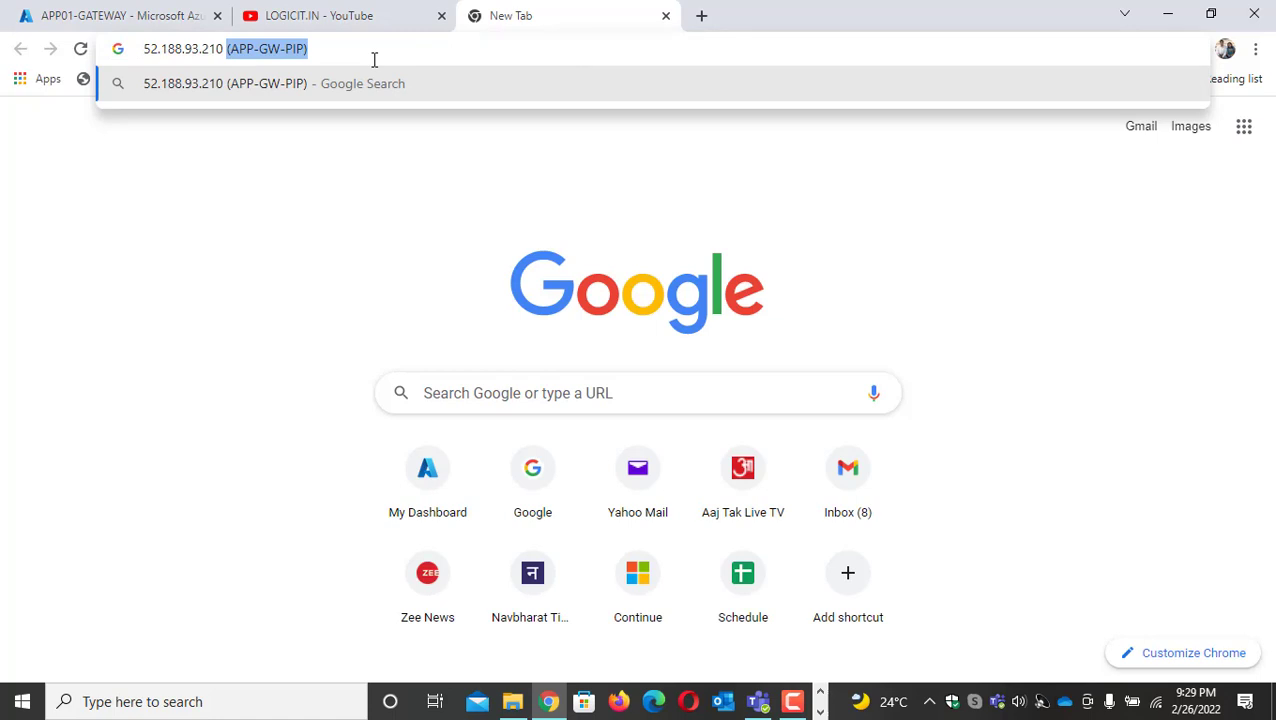
key(BackSpace)
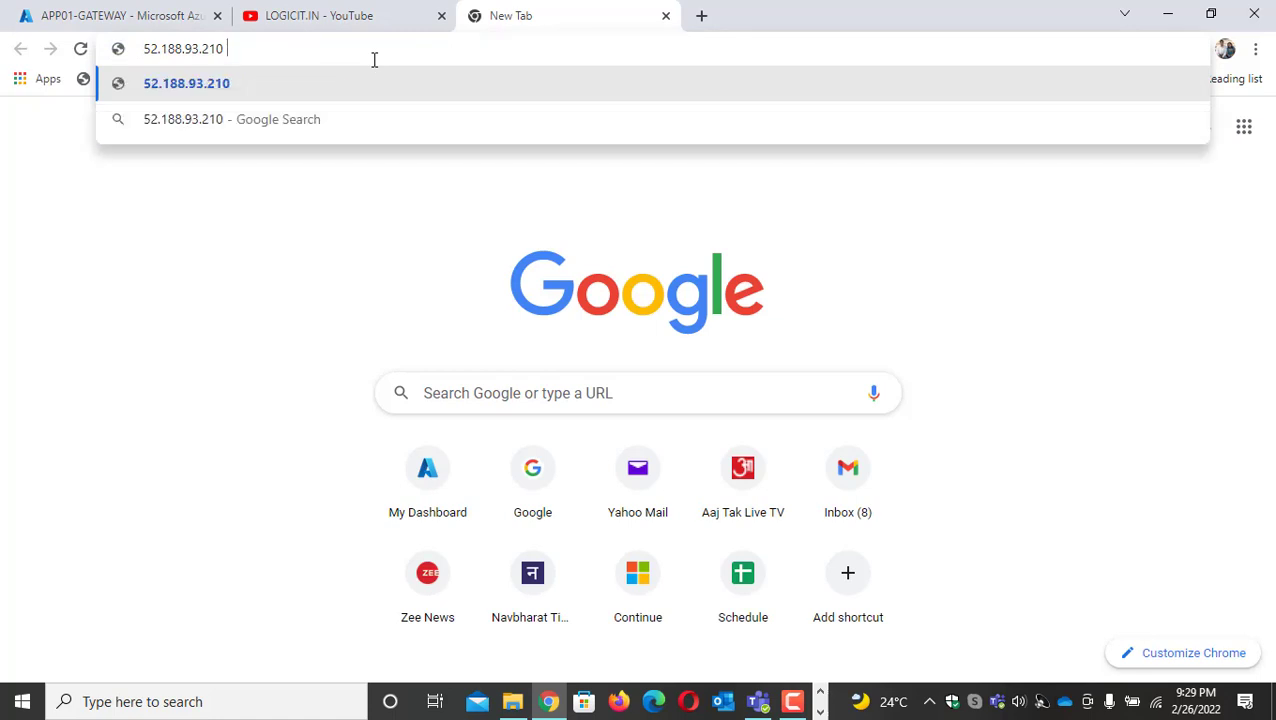
key(Return)
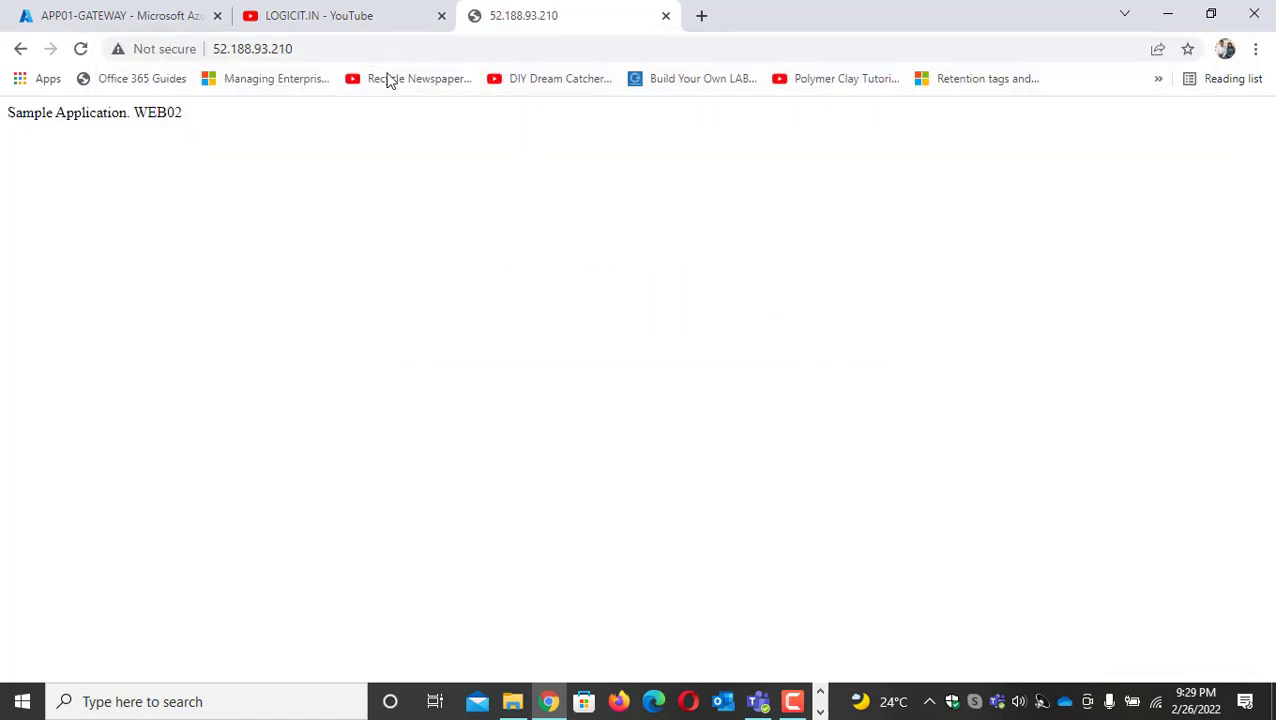
click(80, 52)
Return to the Azure portal and examine the resources deployed in the RG01-WAF-DEMO resource group
click(105, 14)
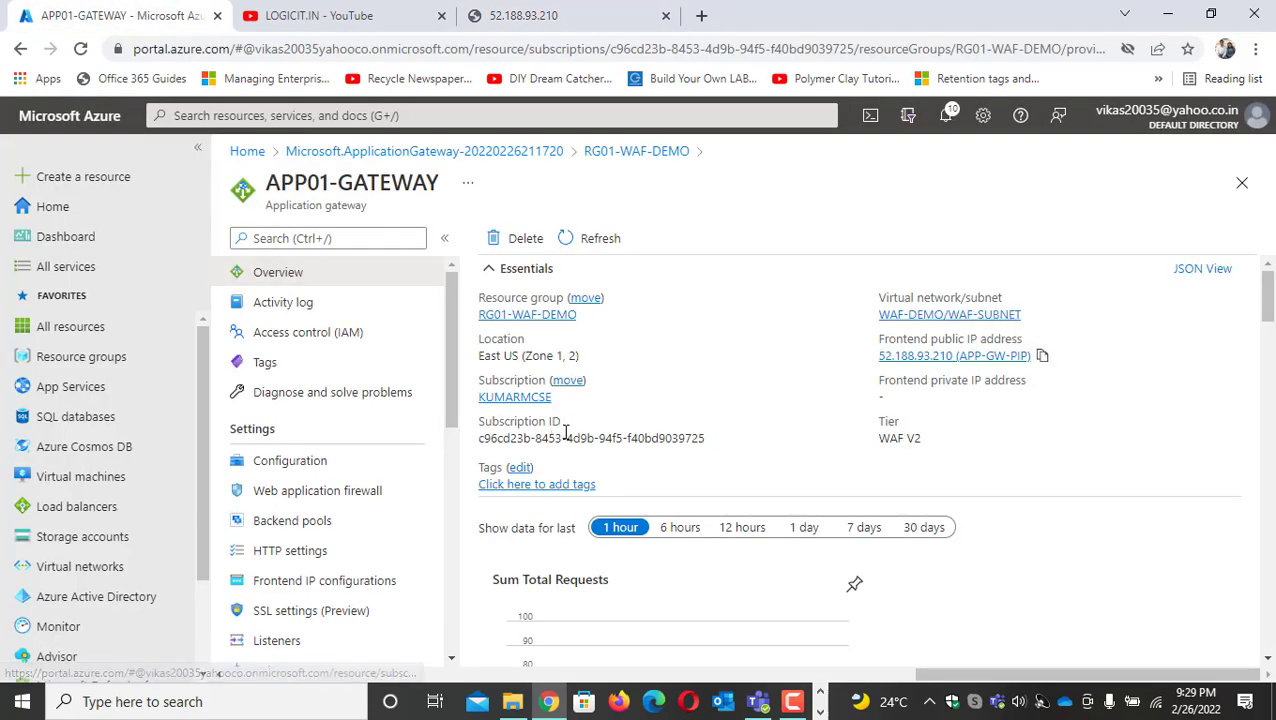
click(428, 155)
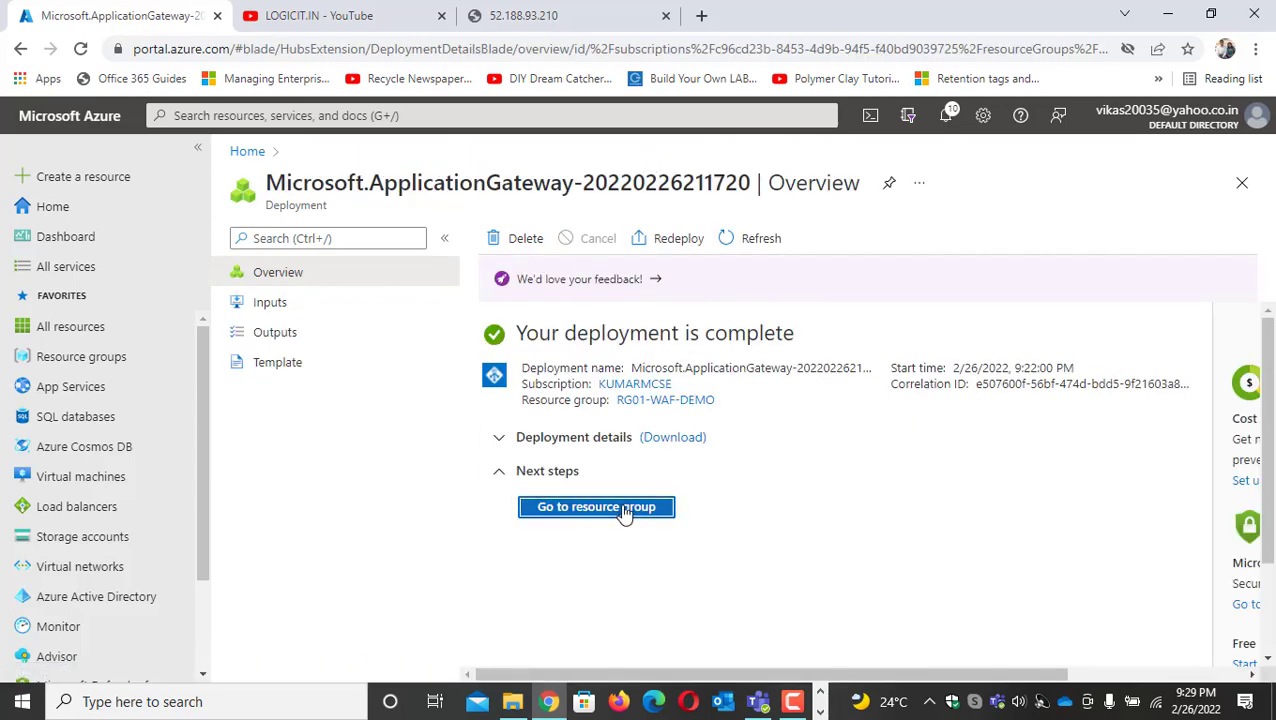
click(624, 508)
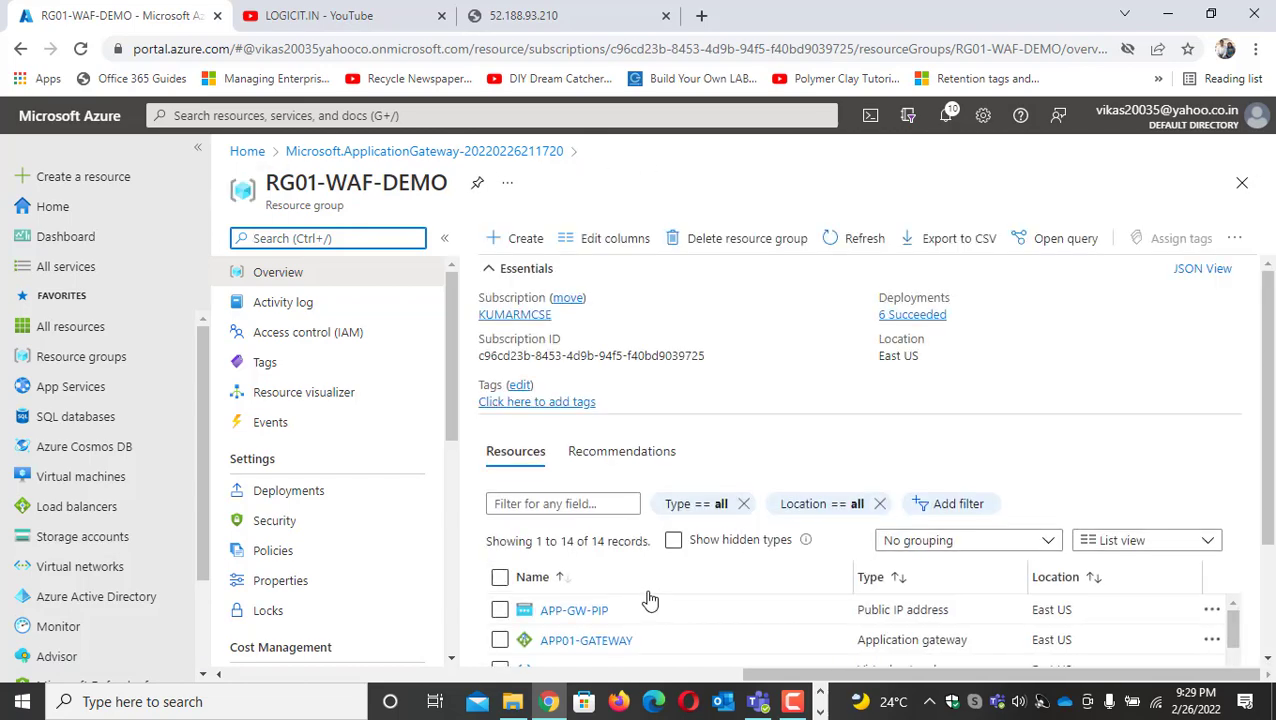
scroll(650, 597, down, 2)
scroll(641, 530, down, 2)
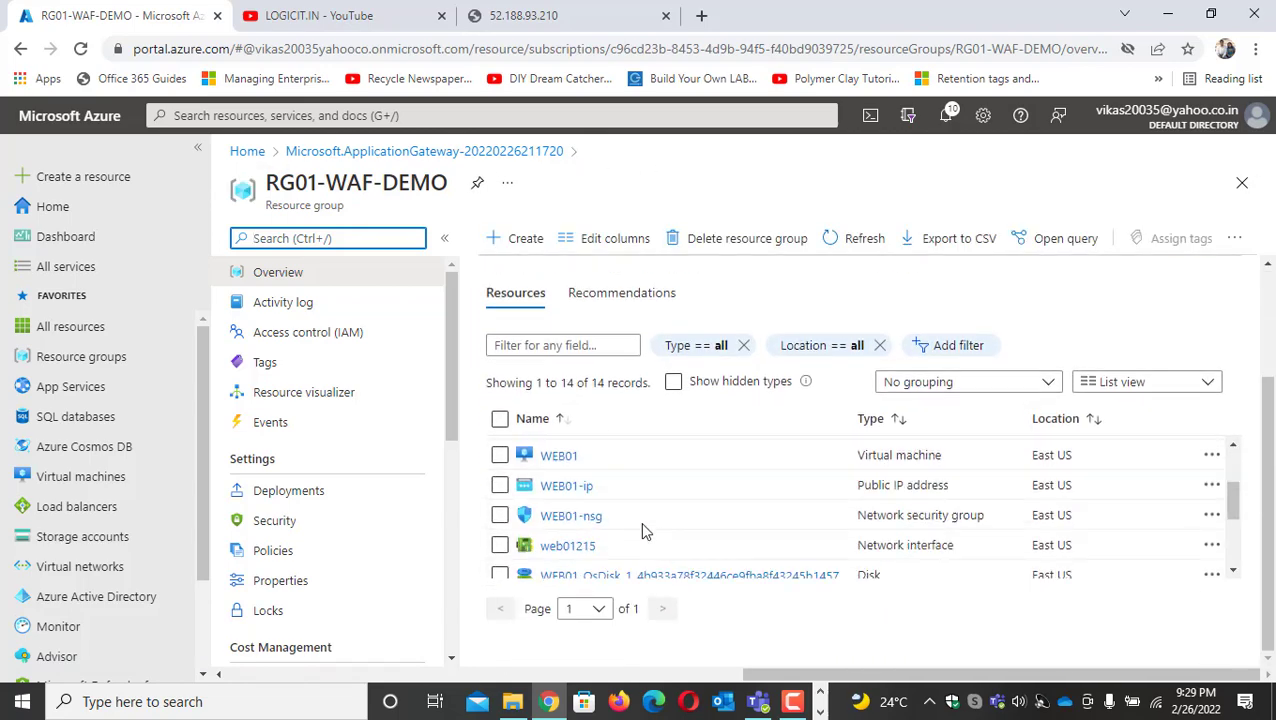
scroll(643, 531, up, 2)
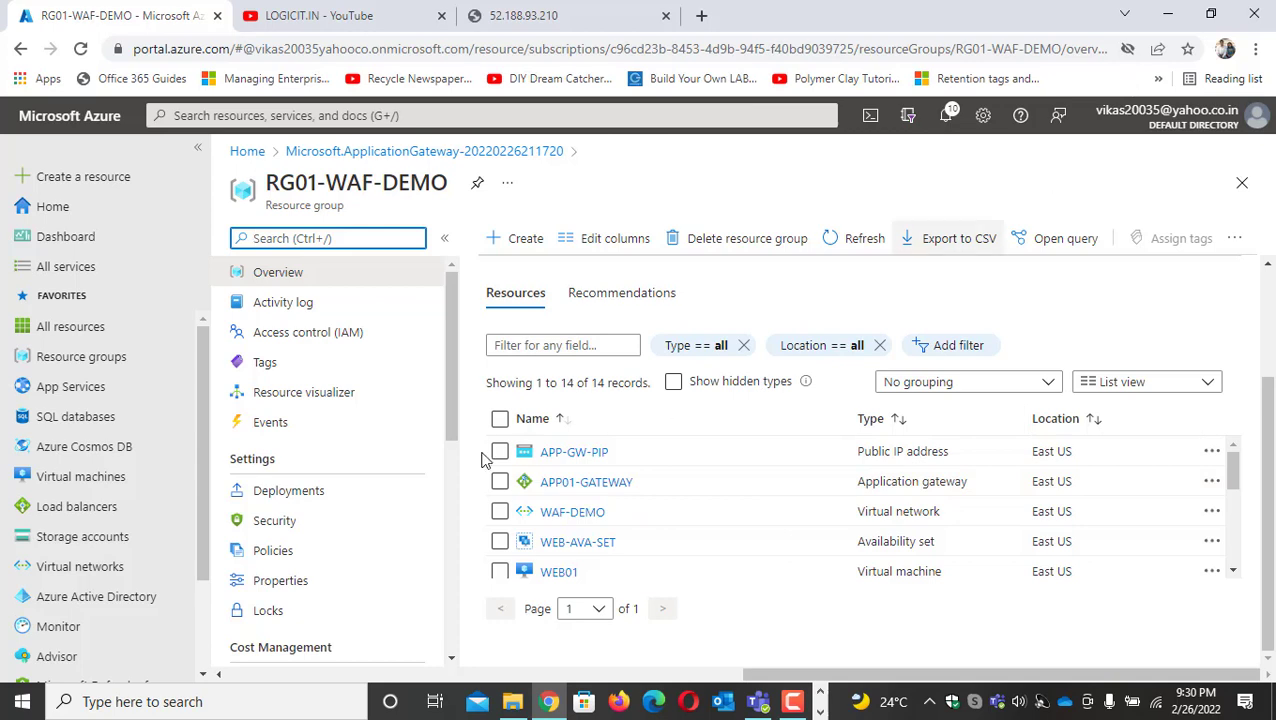
Open APP01-GATEWAY from the resource group and display its configuration settings
click(598, 484)
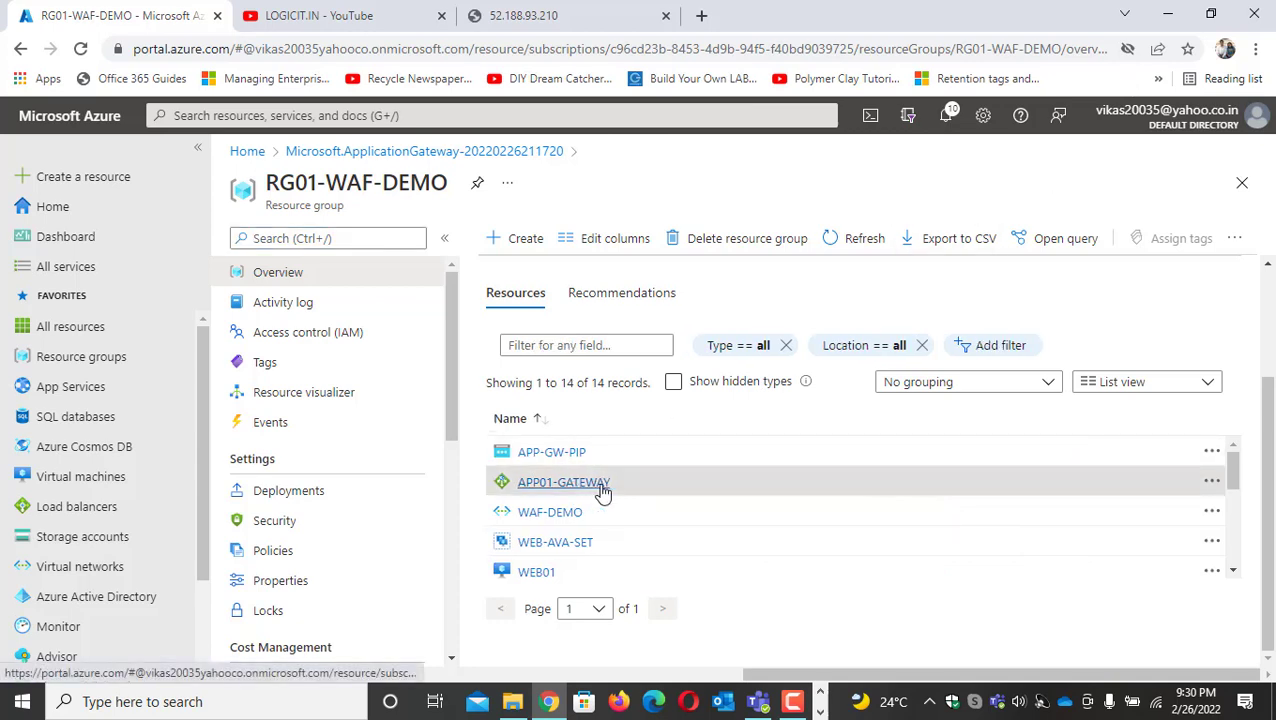
click(633, 484)
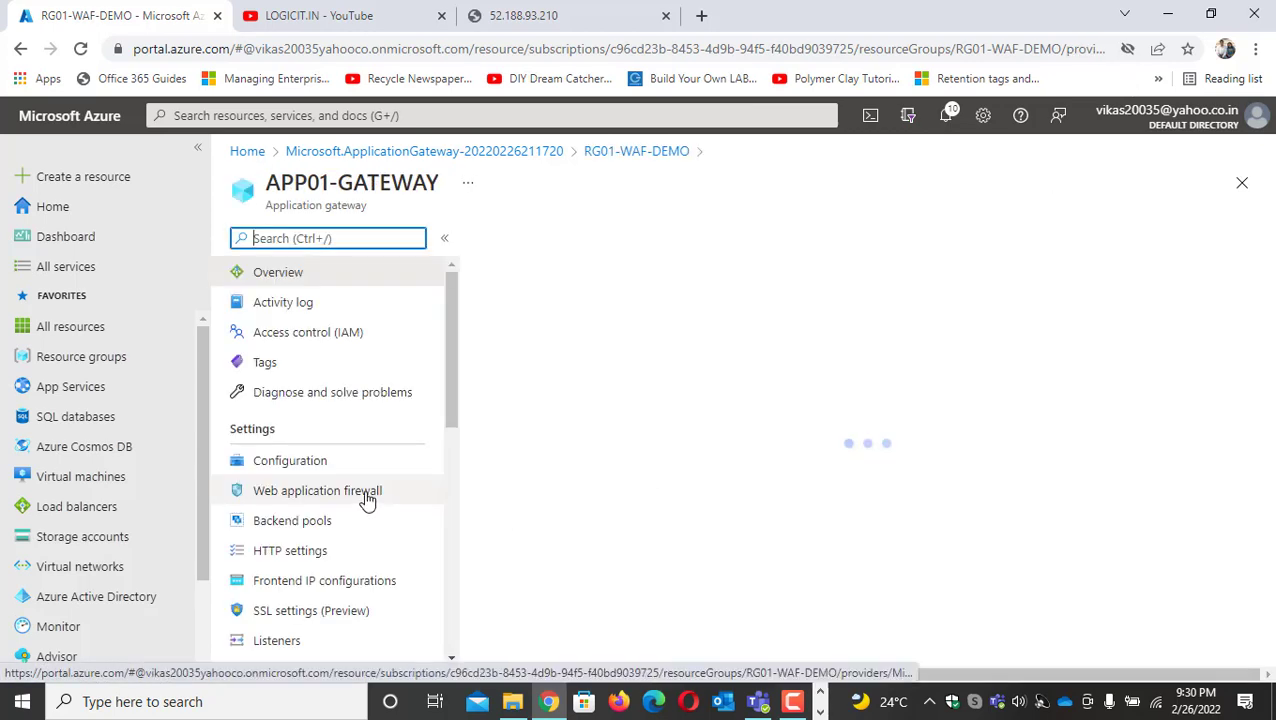
click(290, 468)
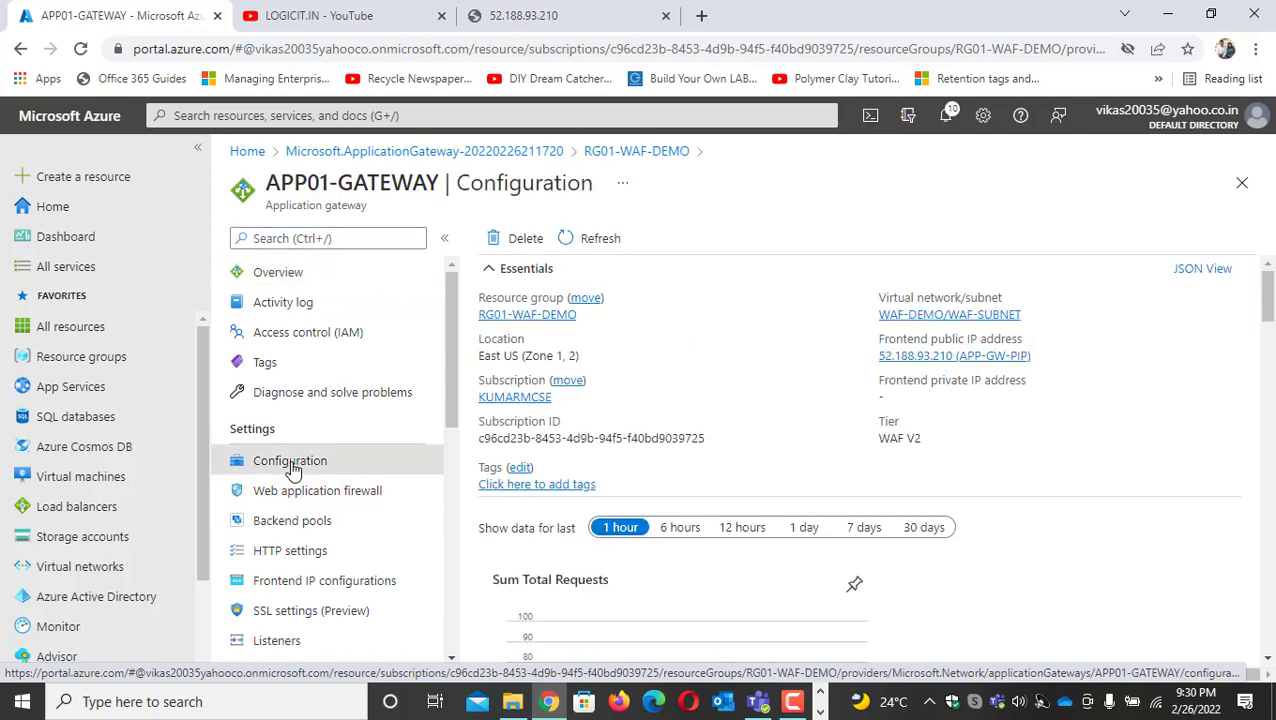
Examine the gateway's web application firewall configuration, backend pools, HTTP settings and frontend IP configurations
click(316, 500)
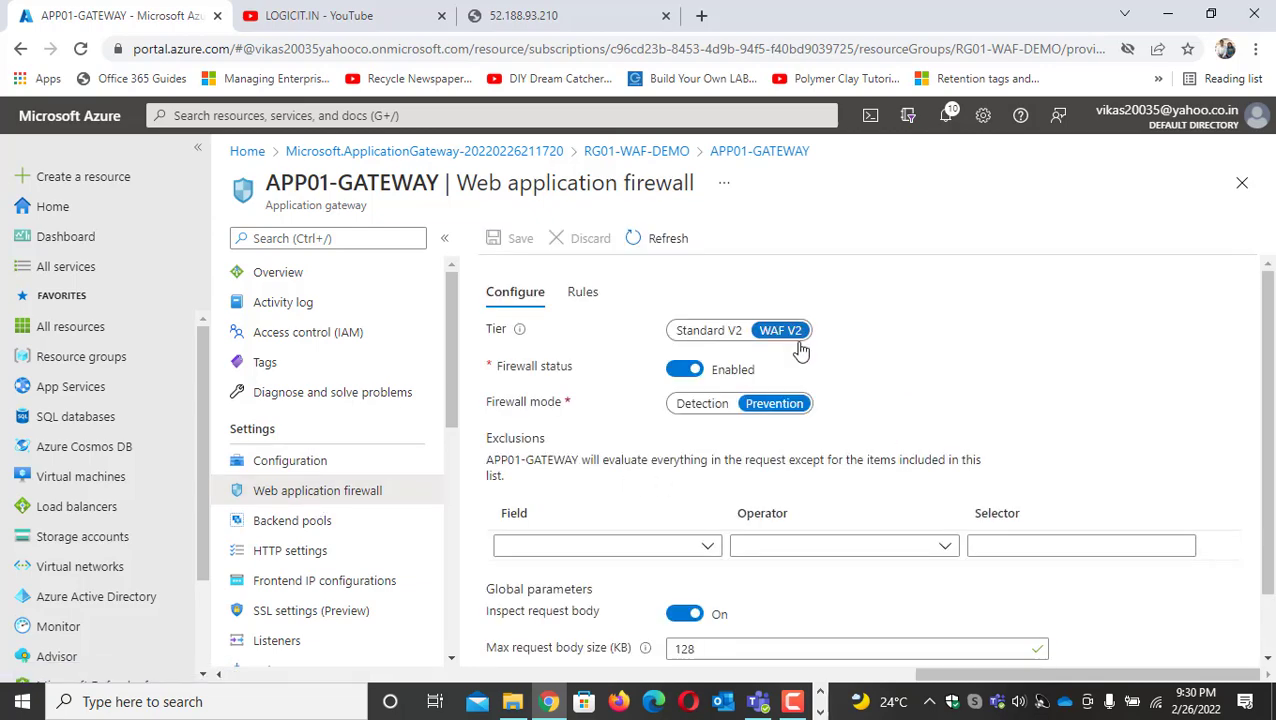
scroll(720, 435, down, 1)
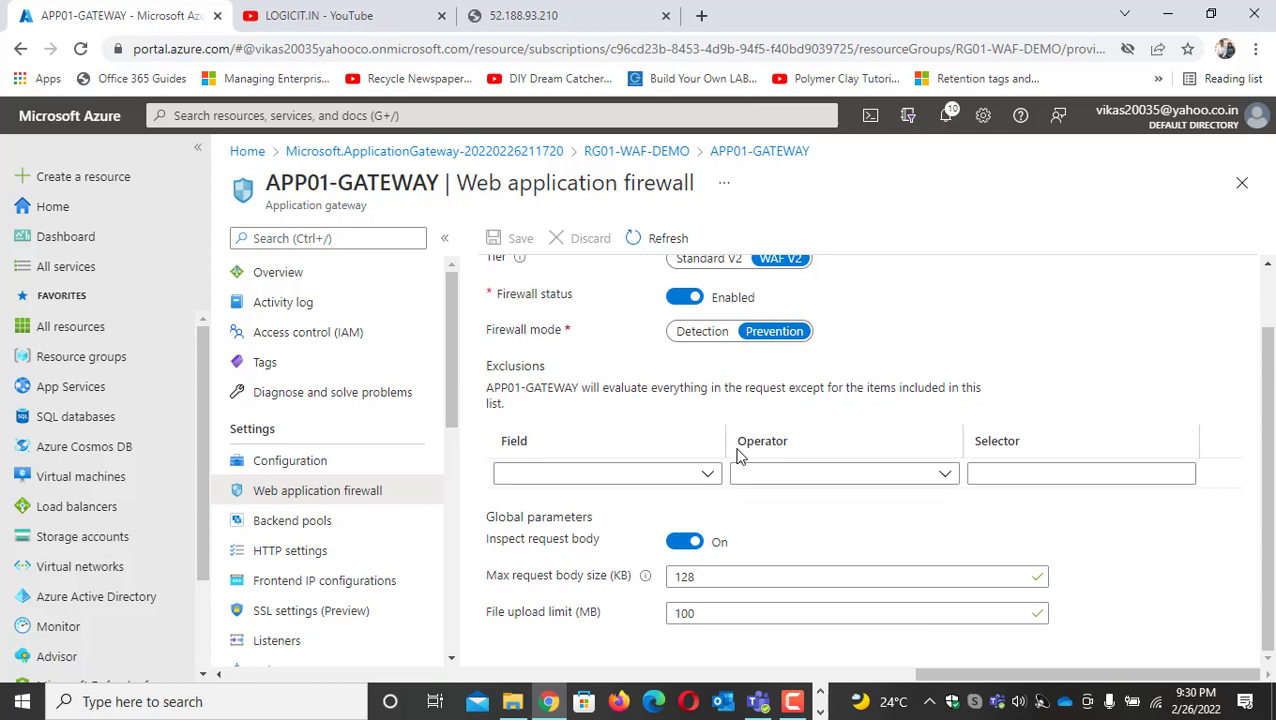
click(310, 524)
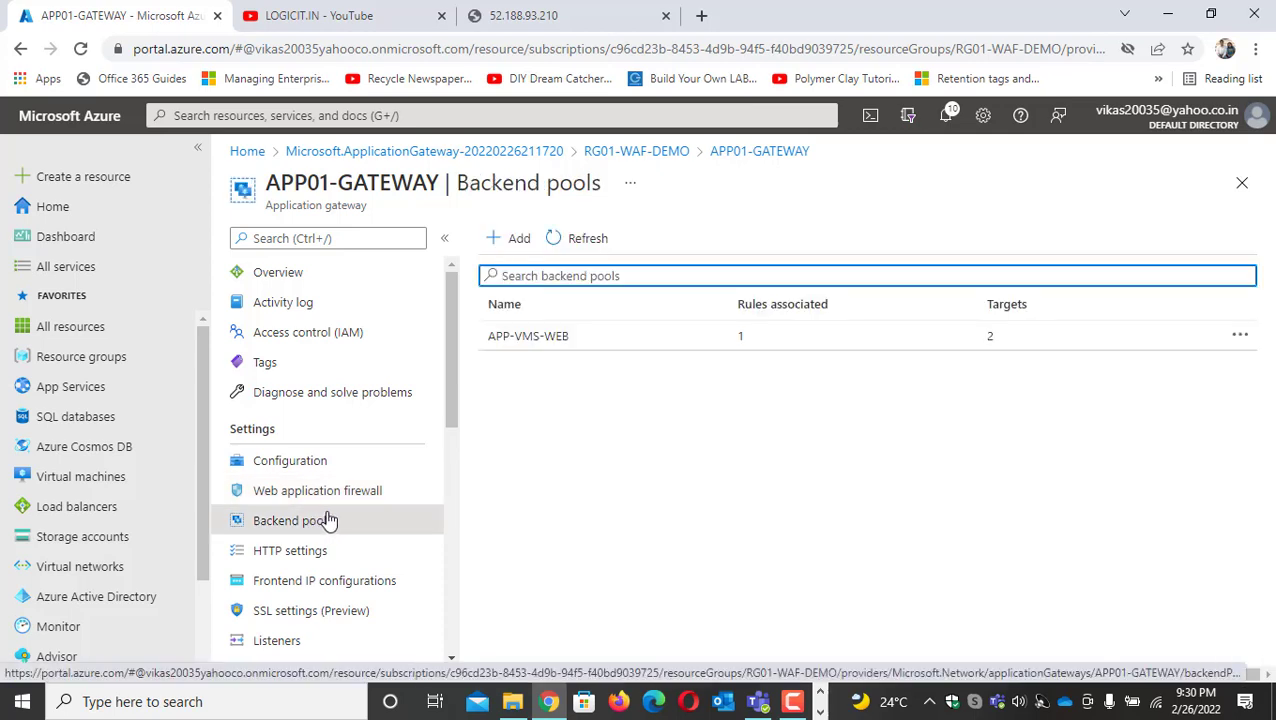
click(322, 553)
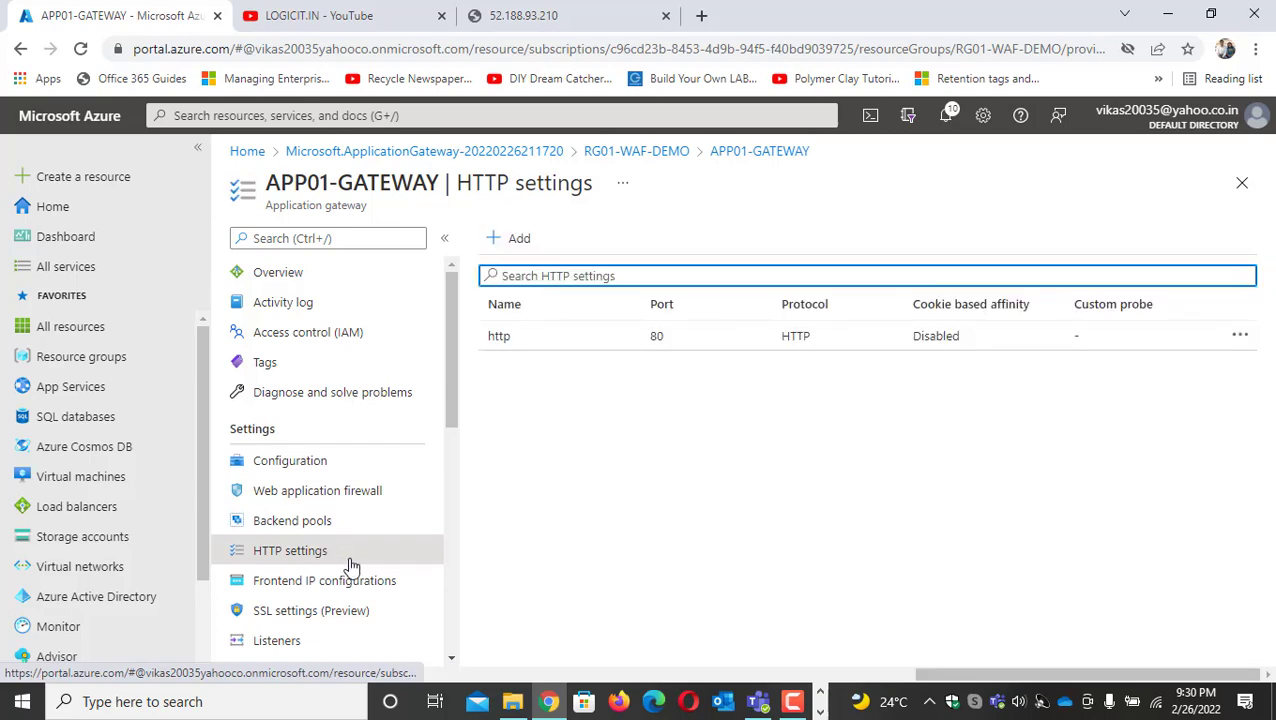
click(348, 582)
scroll(342, 552, down, 5)
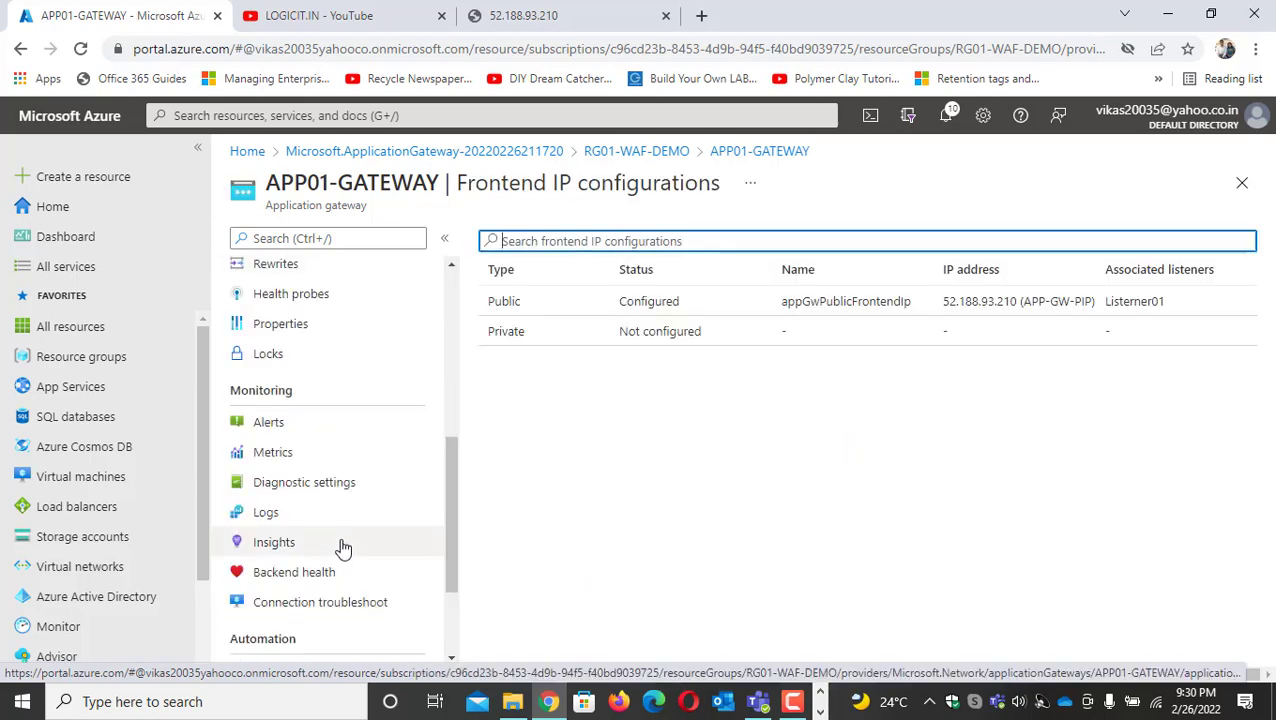
scroll(313, 425, down, 3)
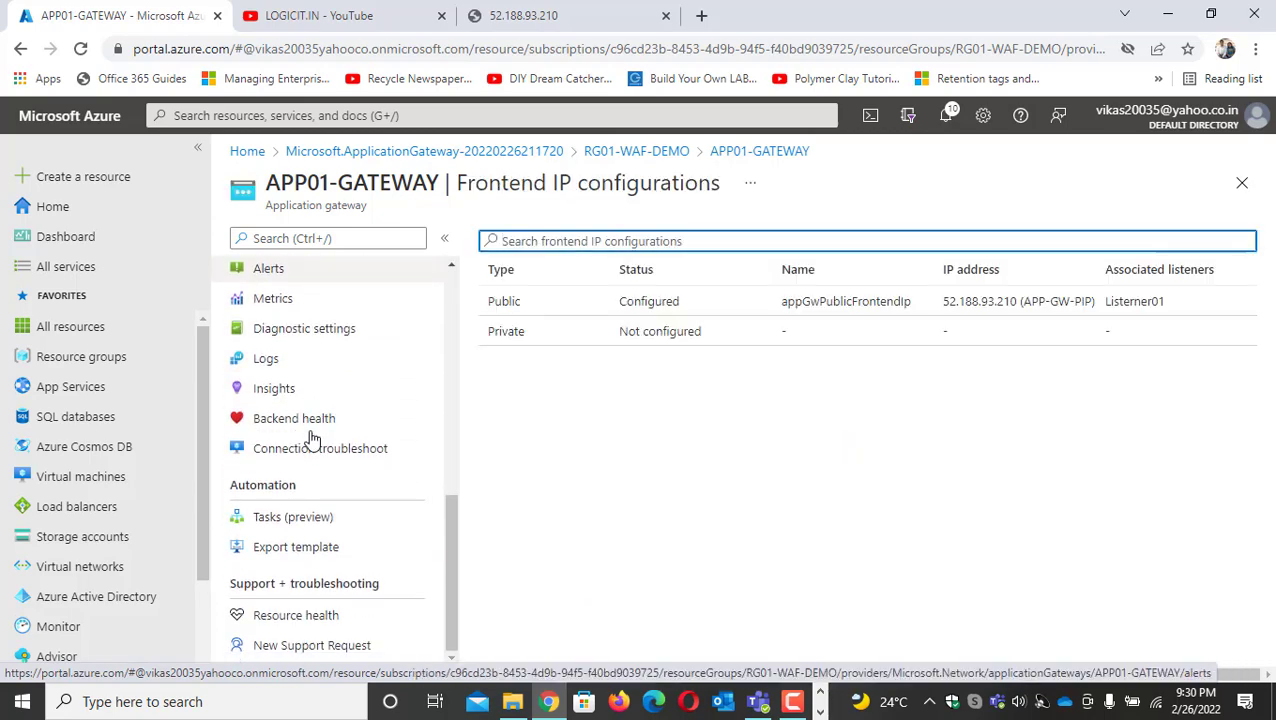
scroll(310, 436, up, 6)
scroll(310, 436, up, 2)
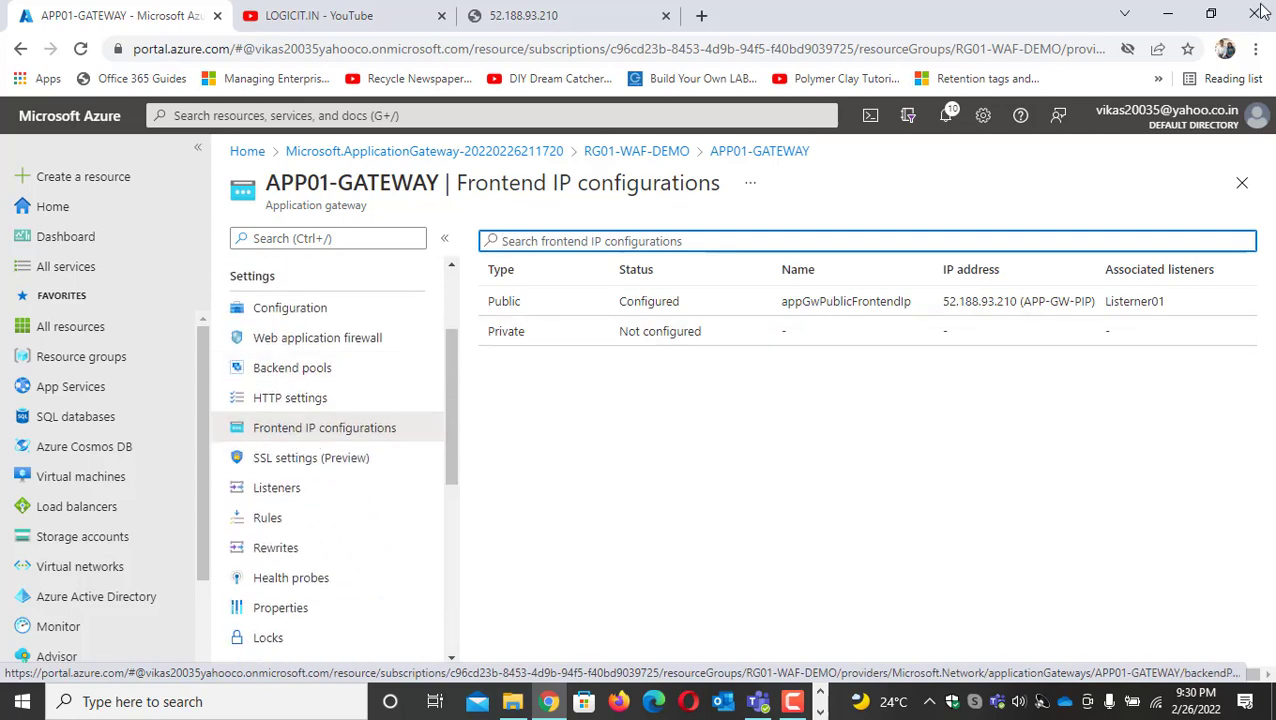
Enable advanced rule configuration for the OWASP 3.0 rule set in the gateway's web application firewall, review the rule groups, and save
click(317, 342)
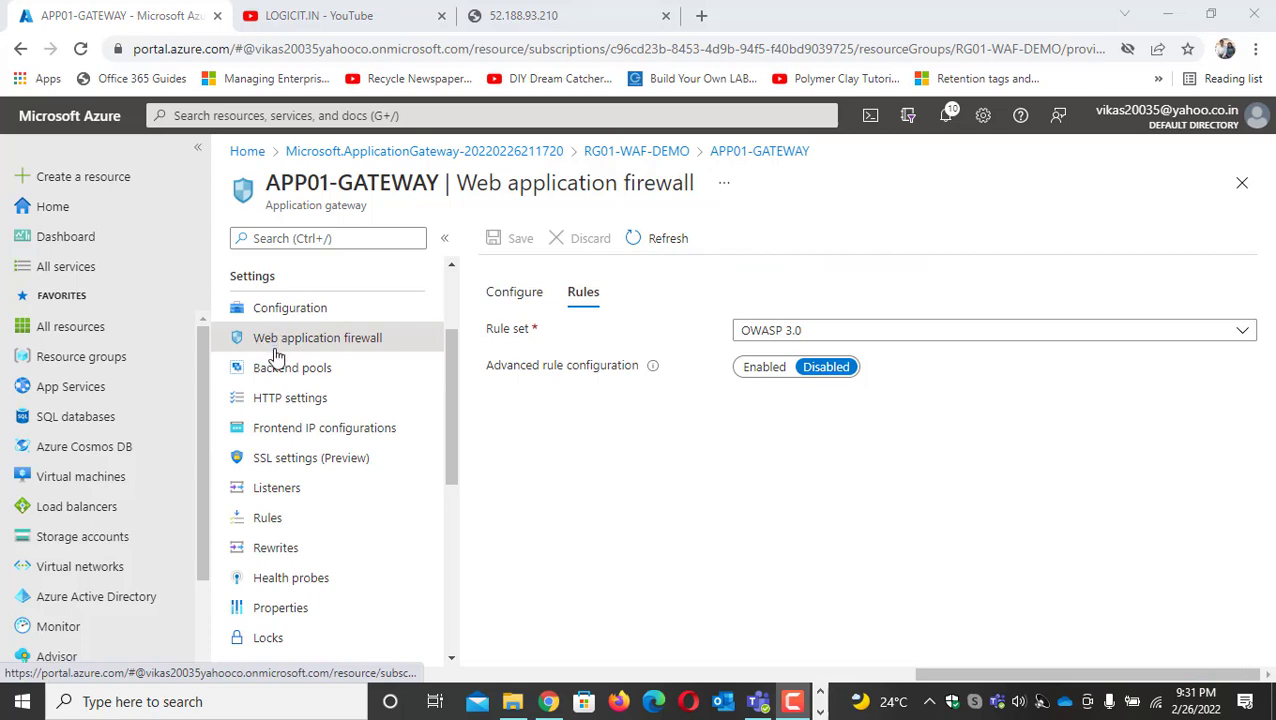
click(515, 302)
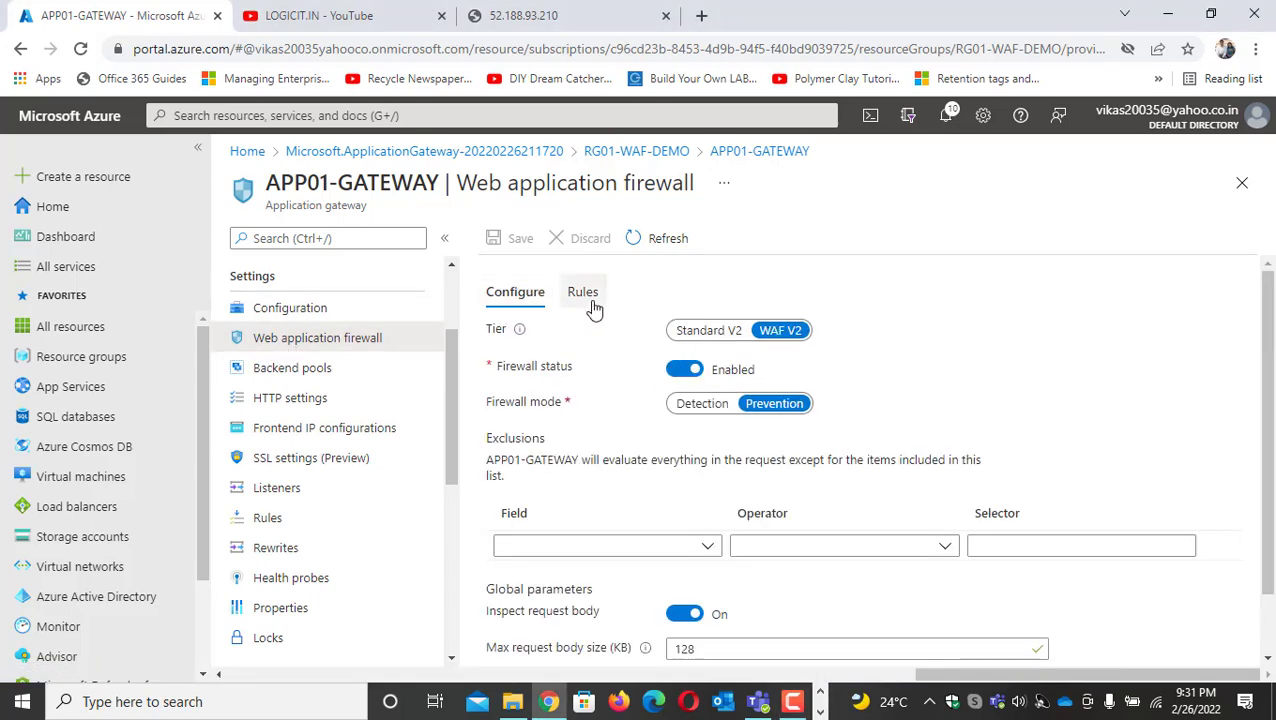
click(581, 293)
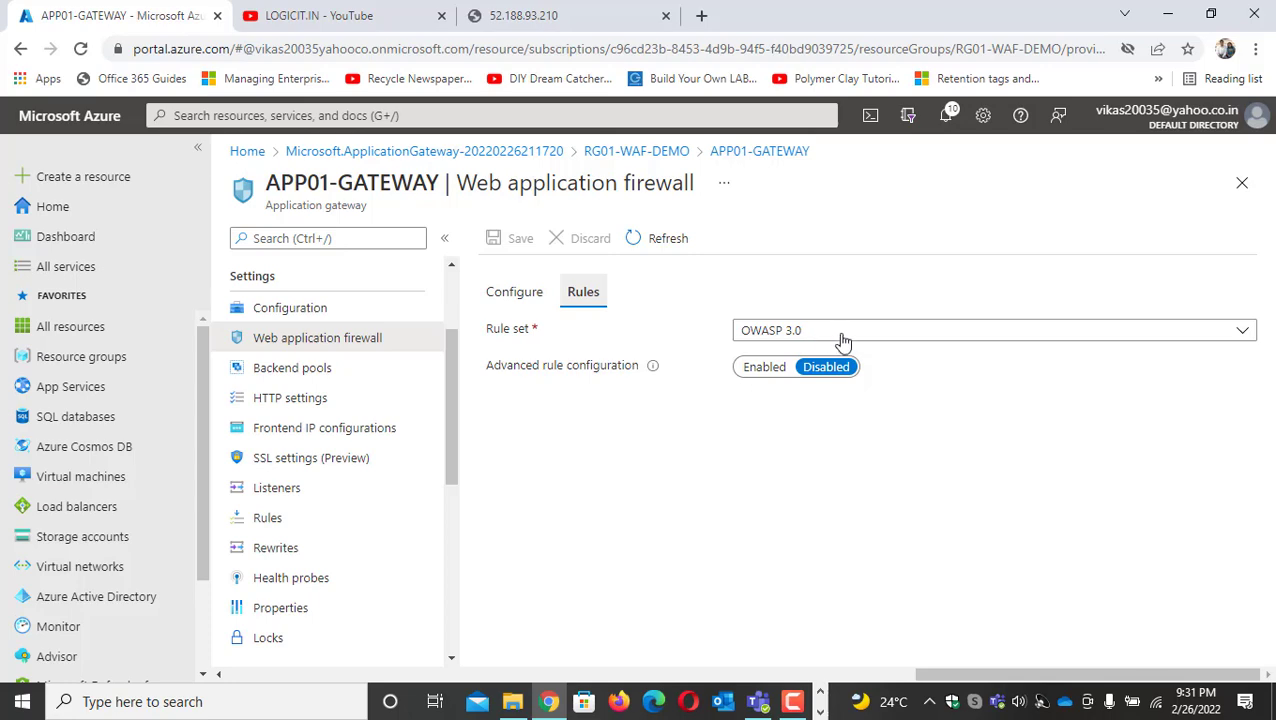
click(763, 368)
scroll(631, 404, down, 3)
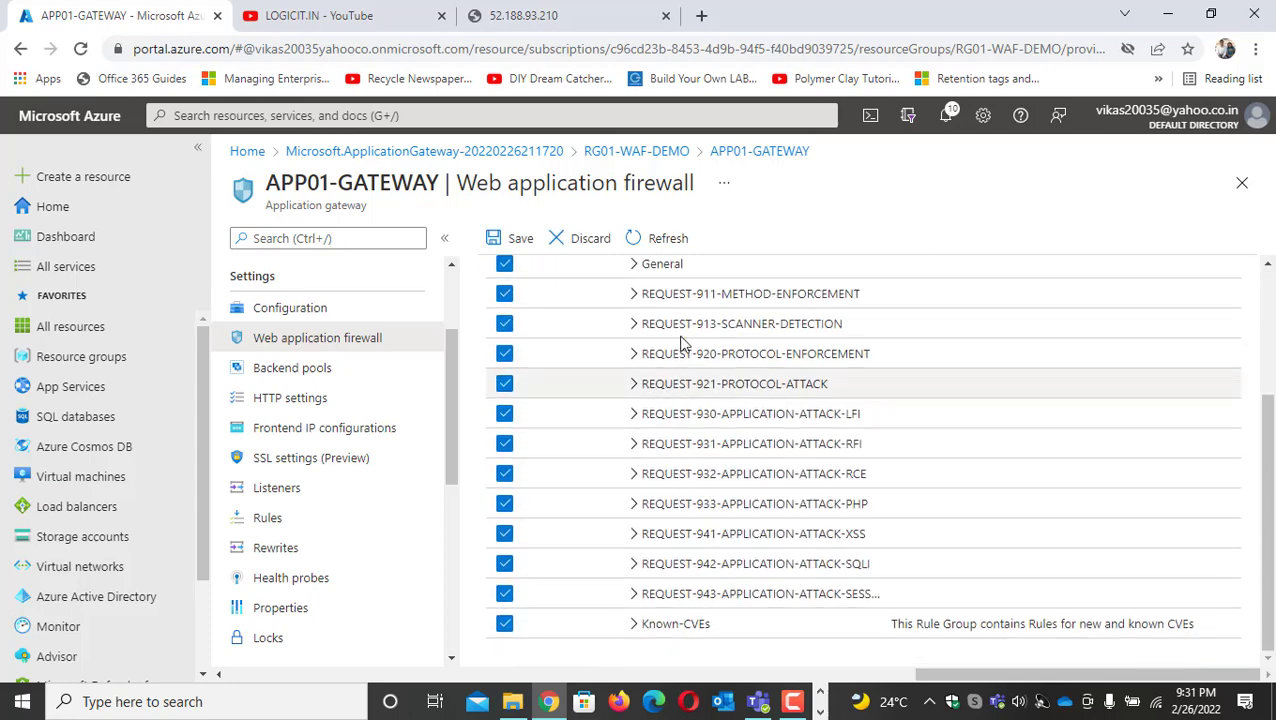
scroll(693, 510, up, 3)
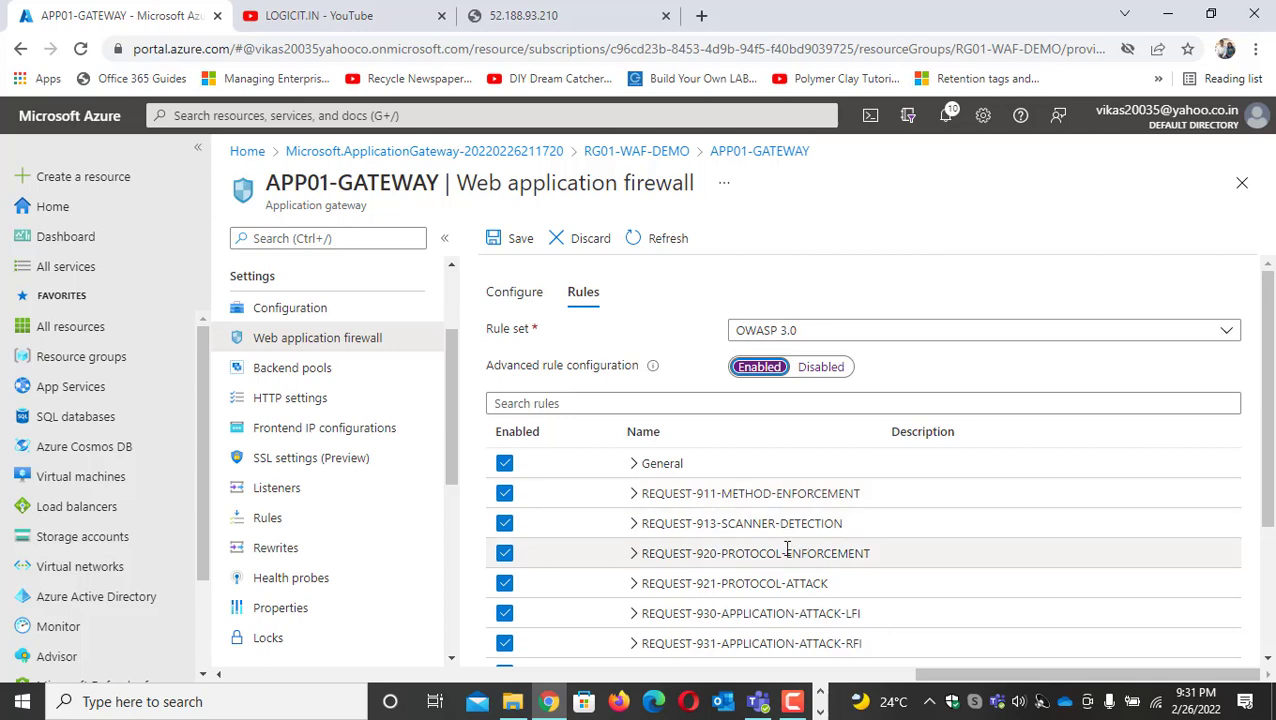
scroll(758, 540, down, 3)
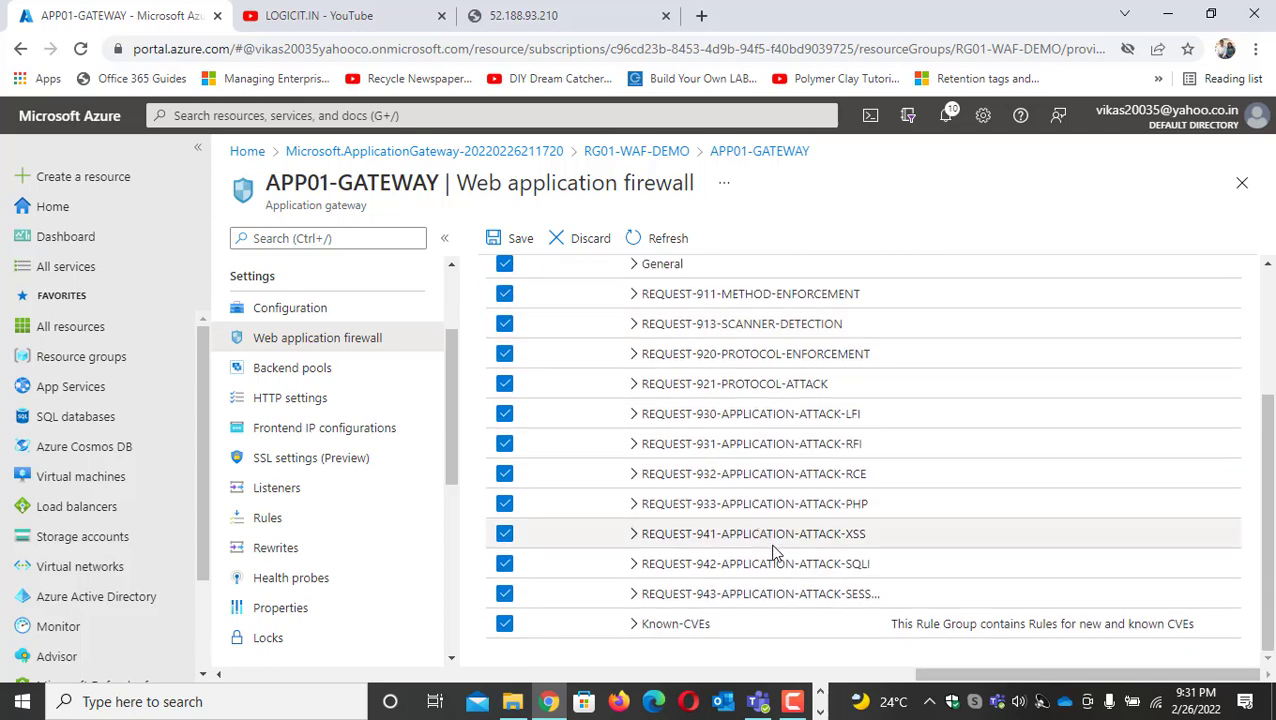
scroll(680, 473, up, 3)
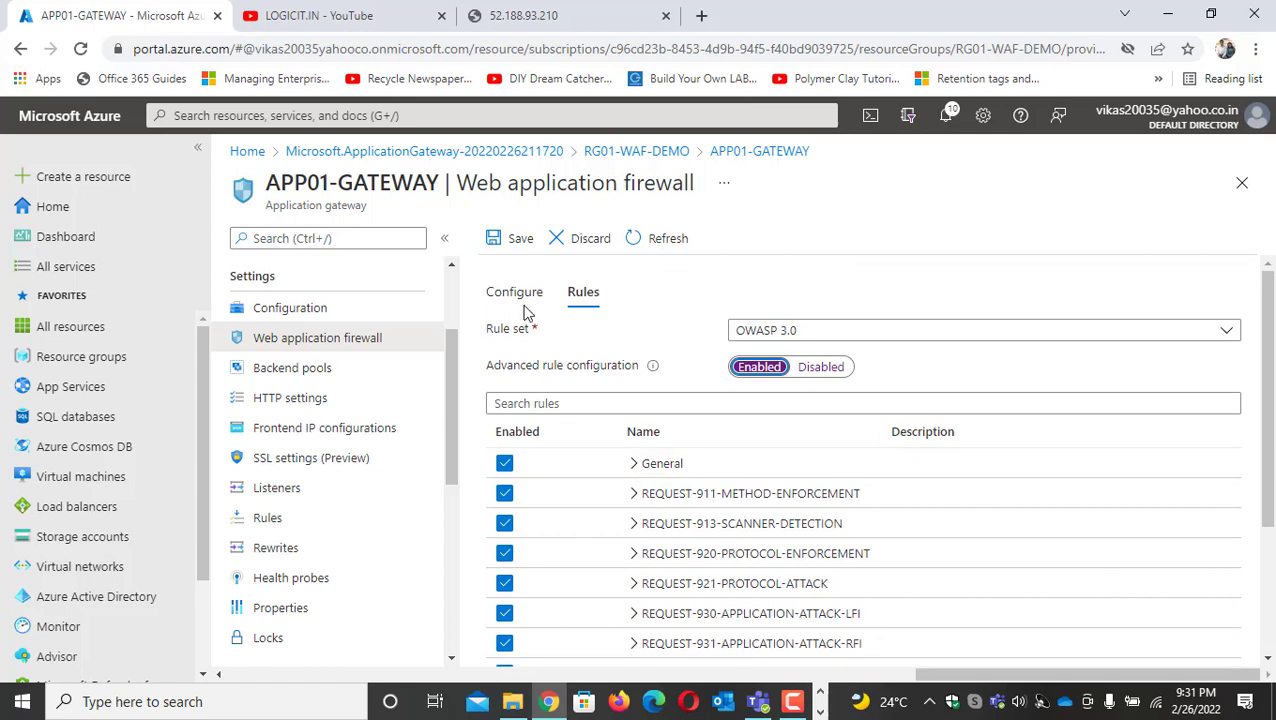
click(516, 238)
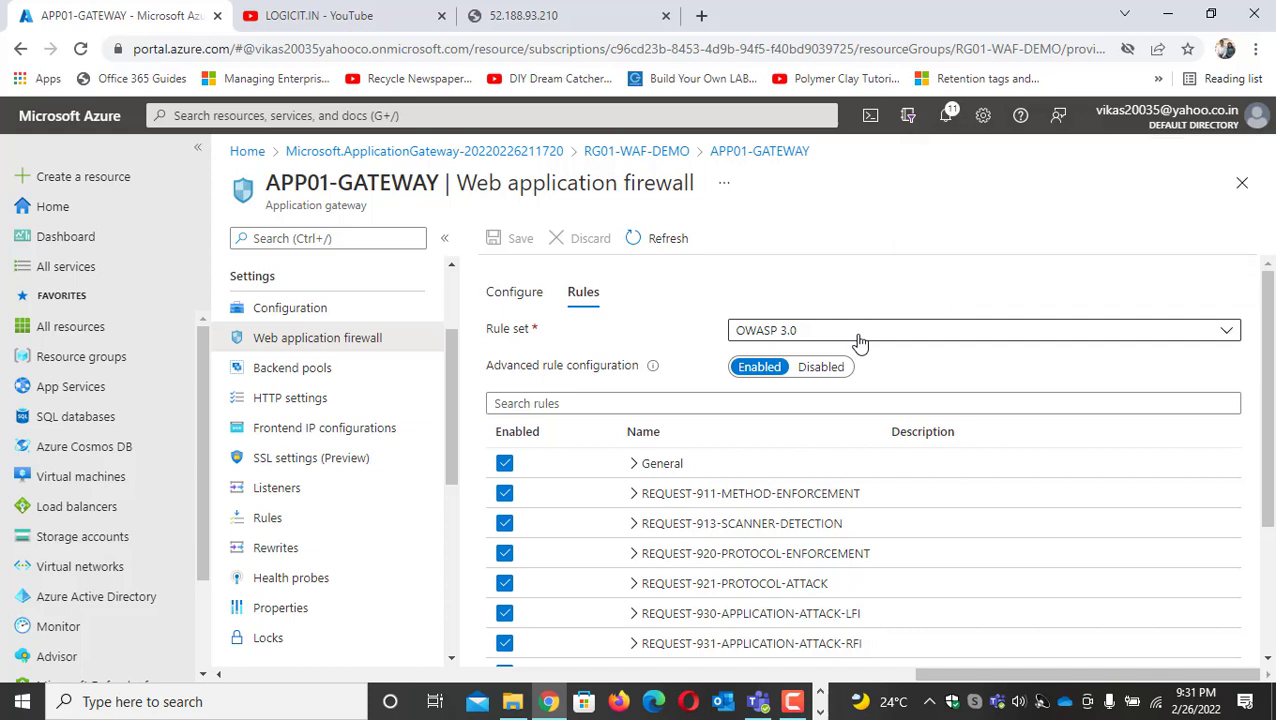
Start creating a new resource and search services and marketplace for "web application firewall"
click(30, 206)
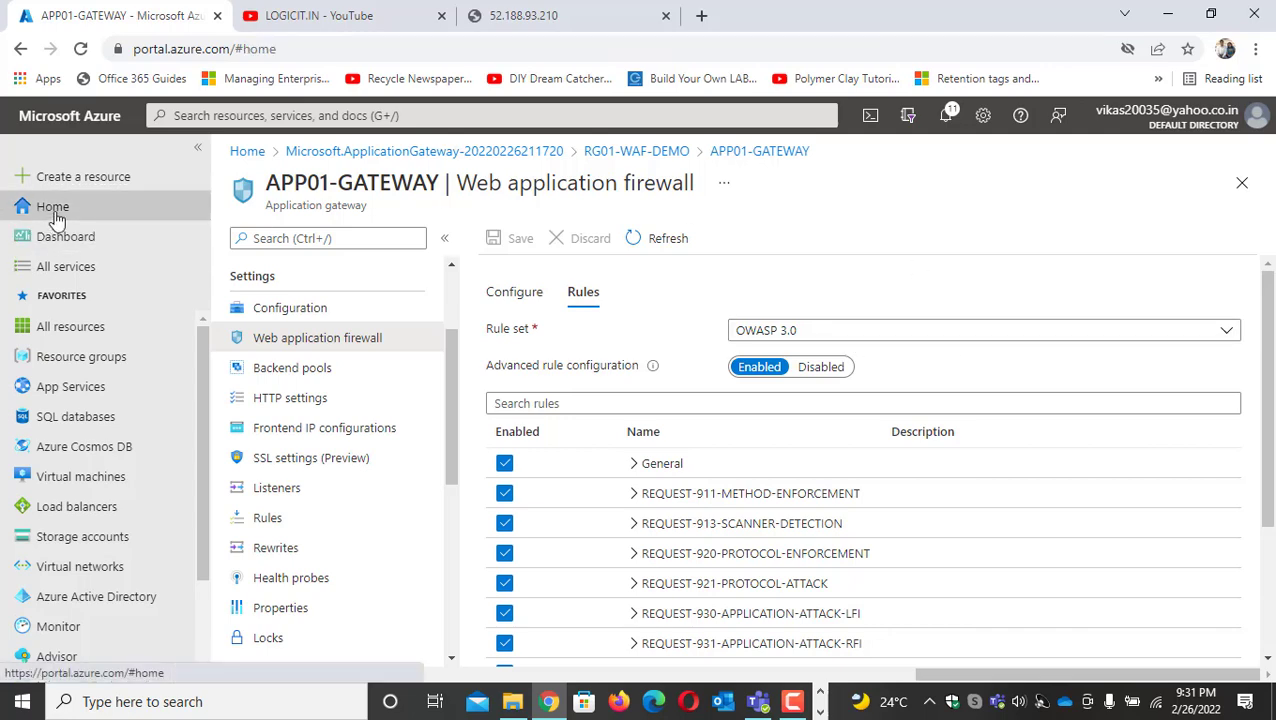
click(108, 184)
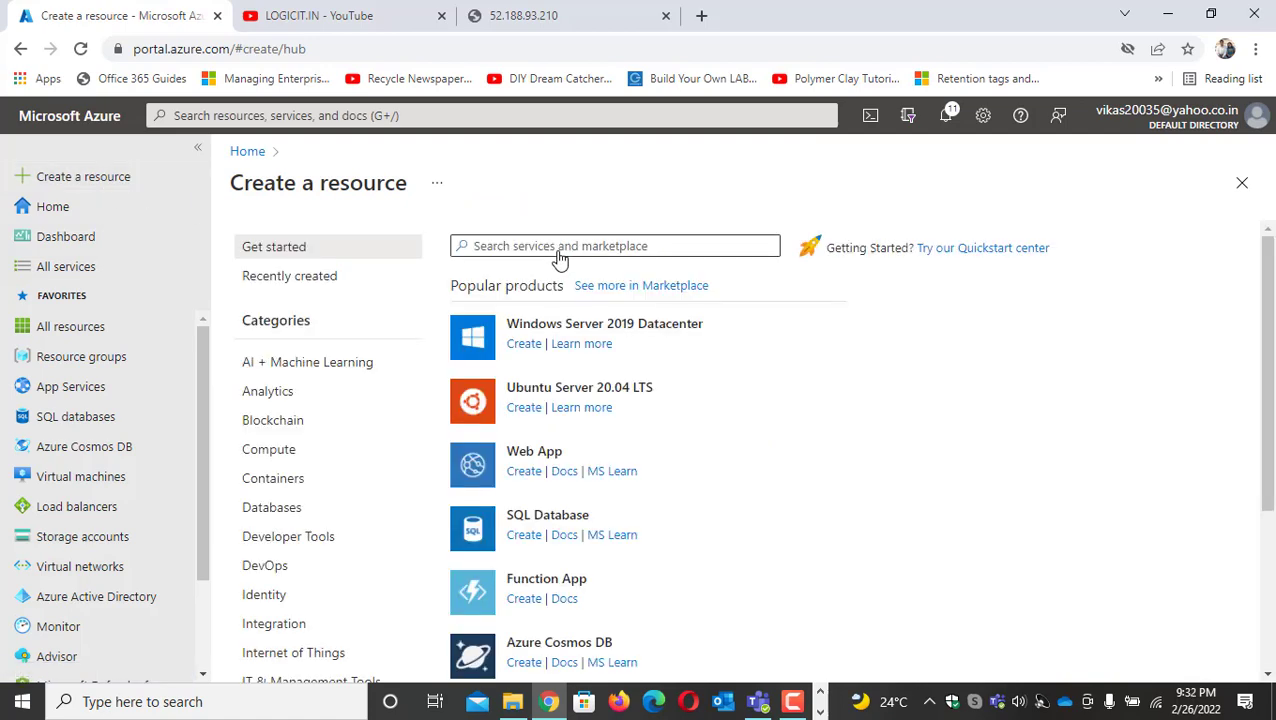
click(560, 250)
text(web application firewall)
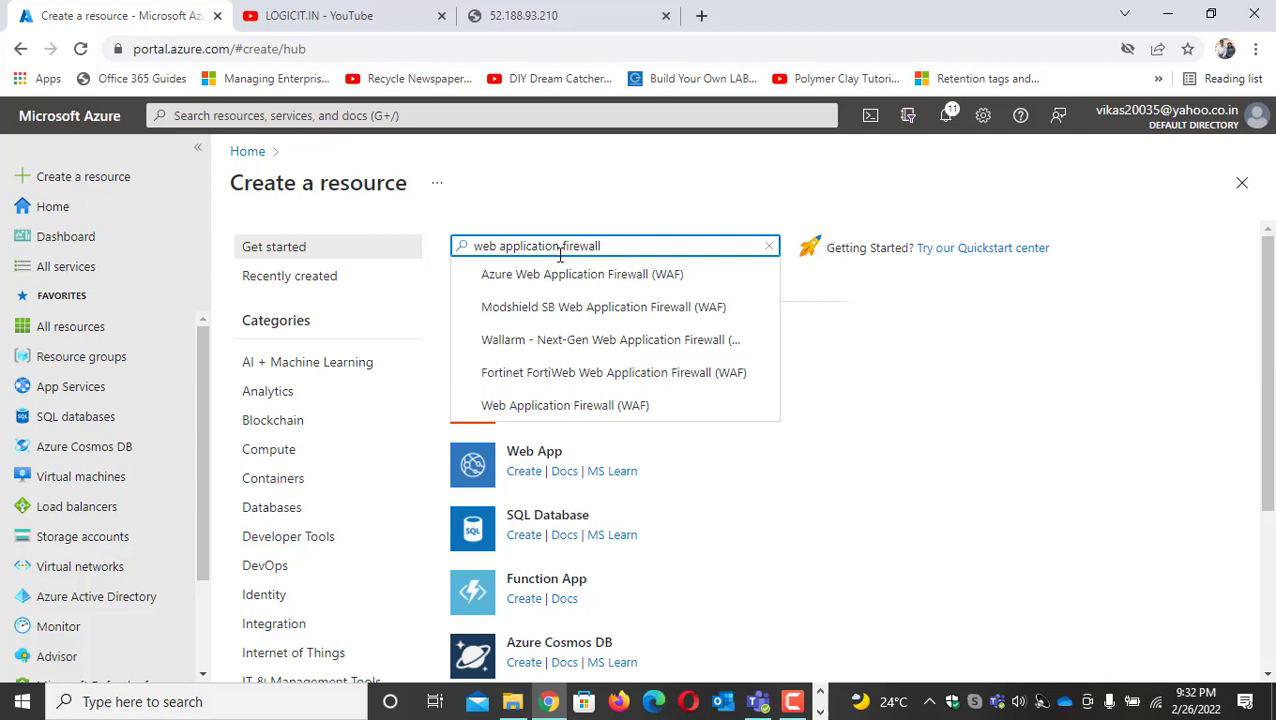
click(588, 286)
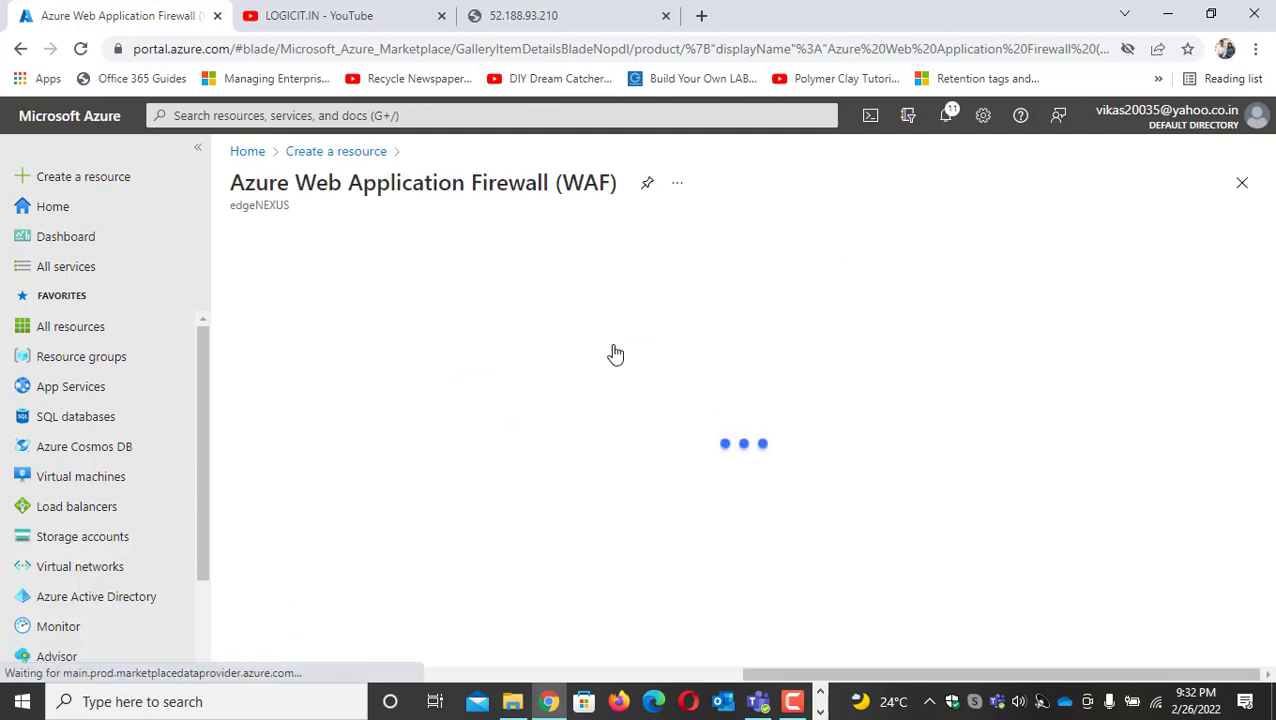
click(356, 152)
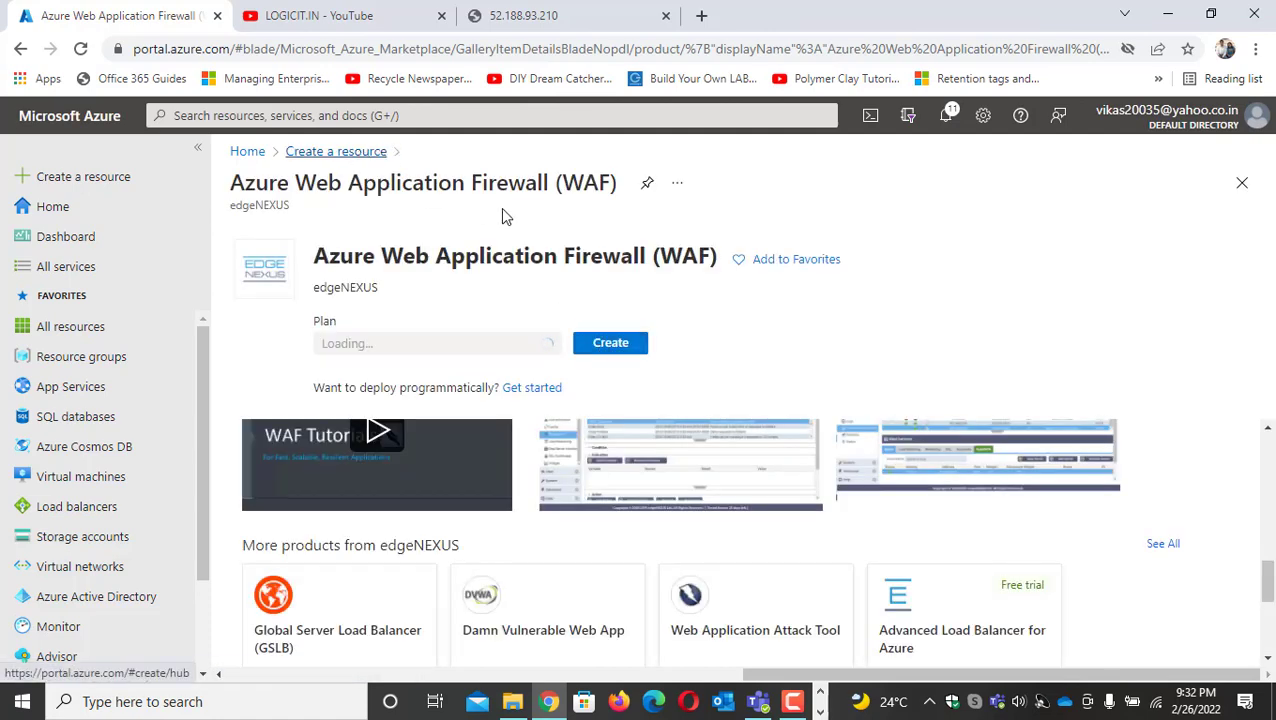
drag(685, 249, 642, 245)
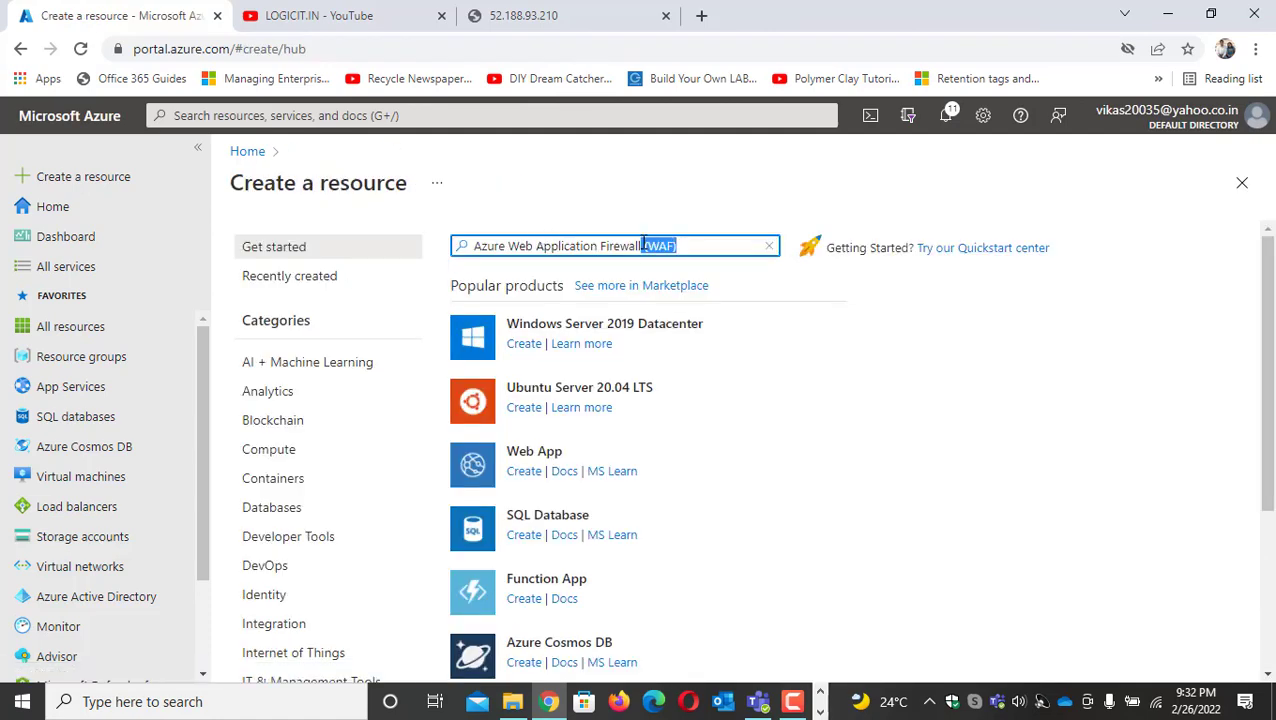
key(BackSpace)
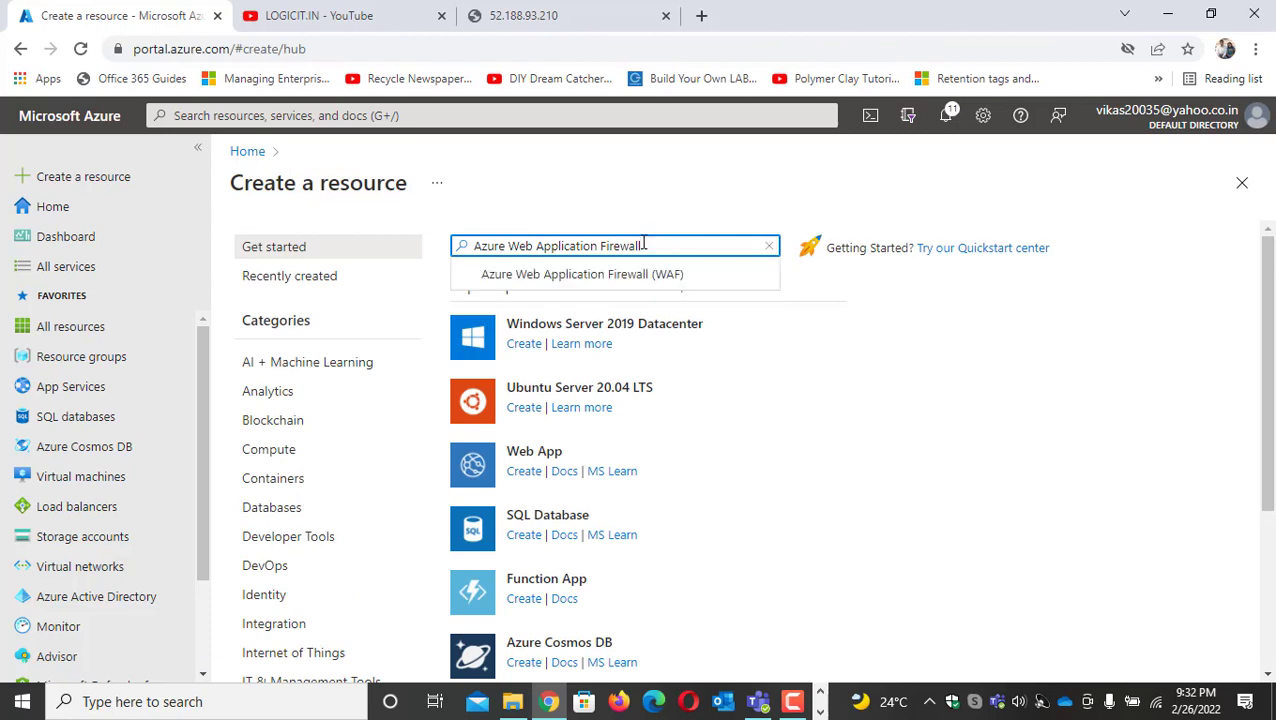
click(604, 276)
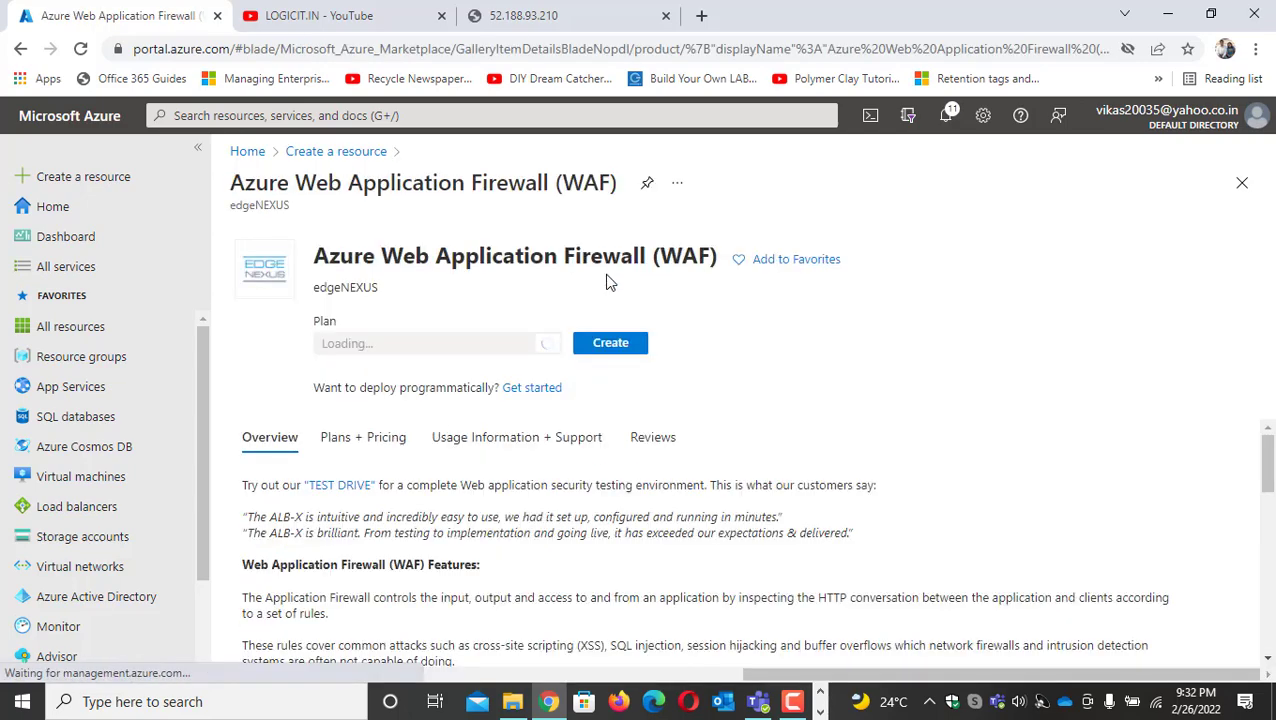
Find Microsoft's Web Application Firewall (WAF) in the Marketplace using "Azure Web Application Firewall" and start creating a WAF policy from it
click(1184, 34)
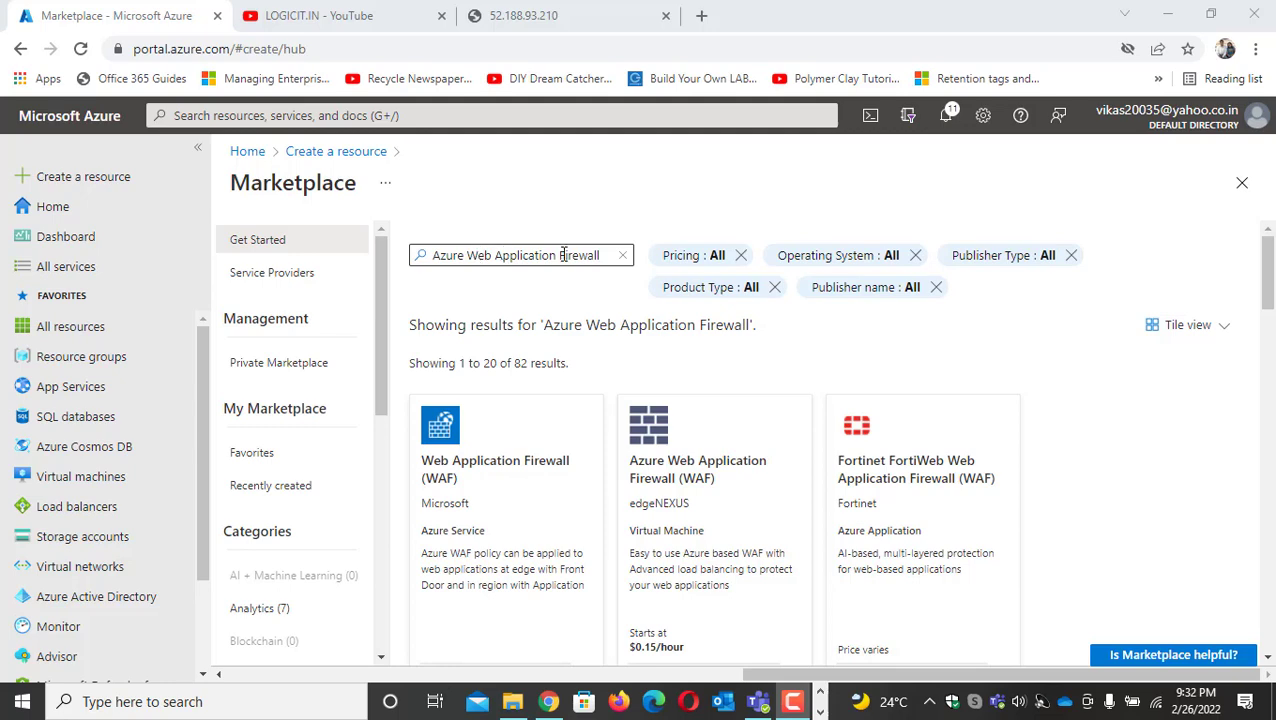
click(512, 471)
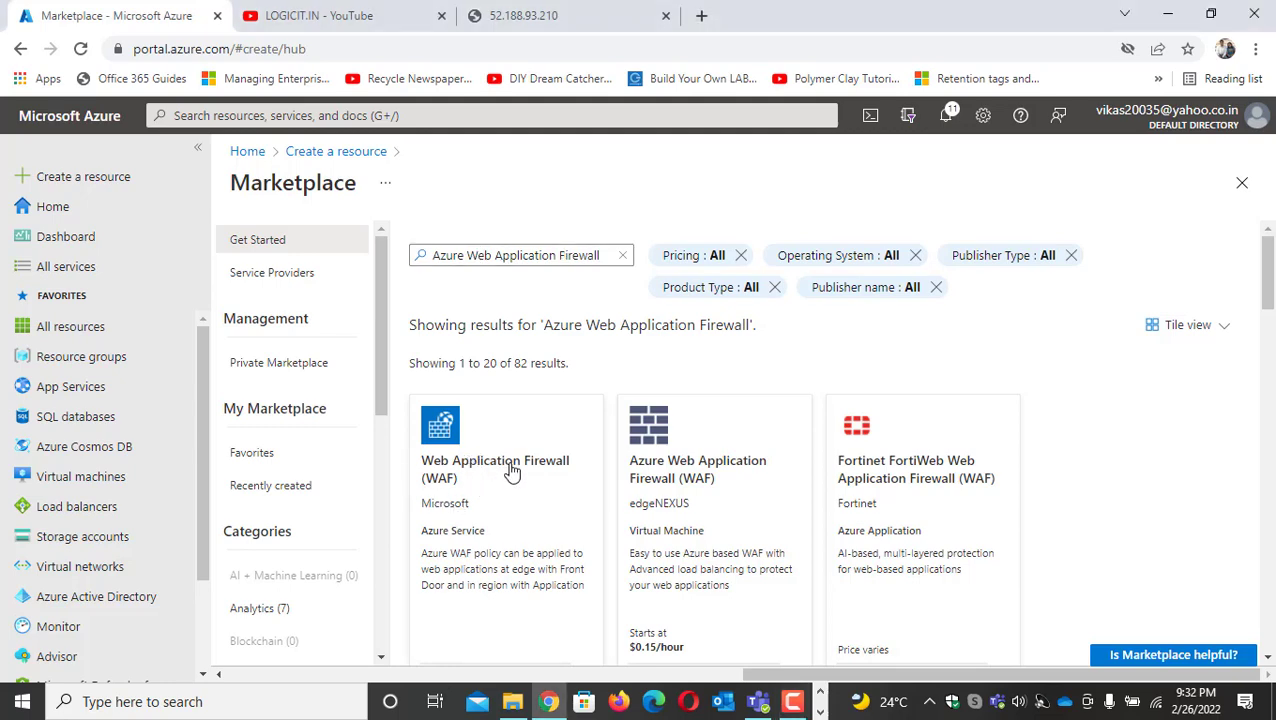
click(512, 471)
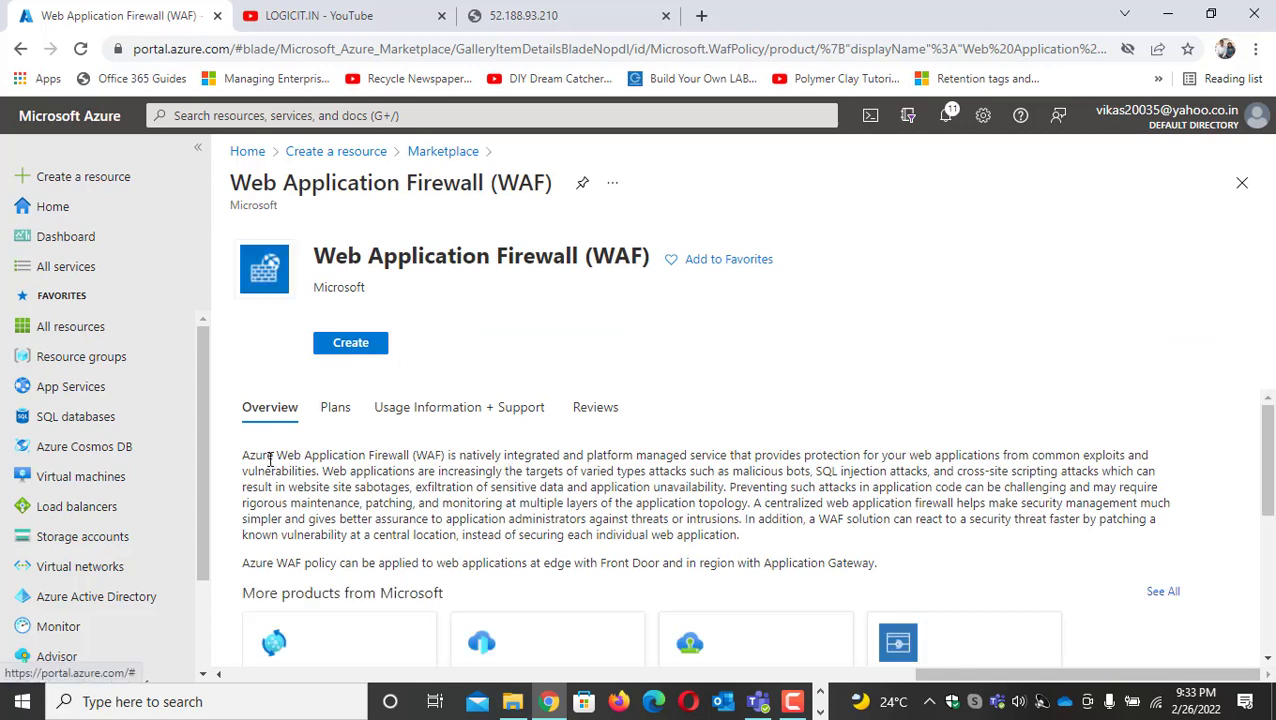
drag(267, 457, 632, 456)
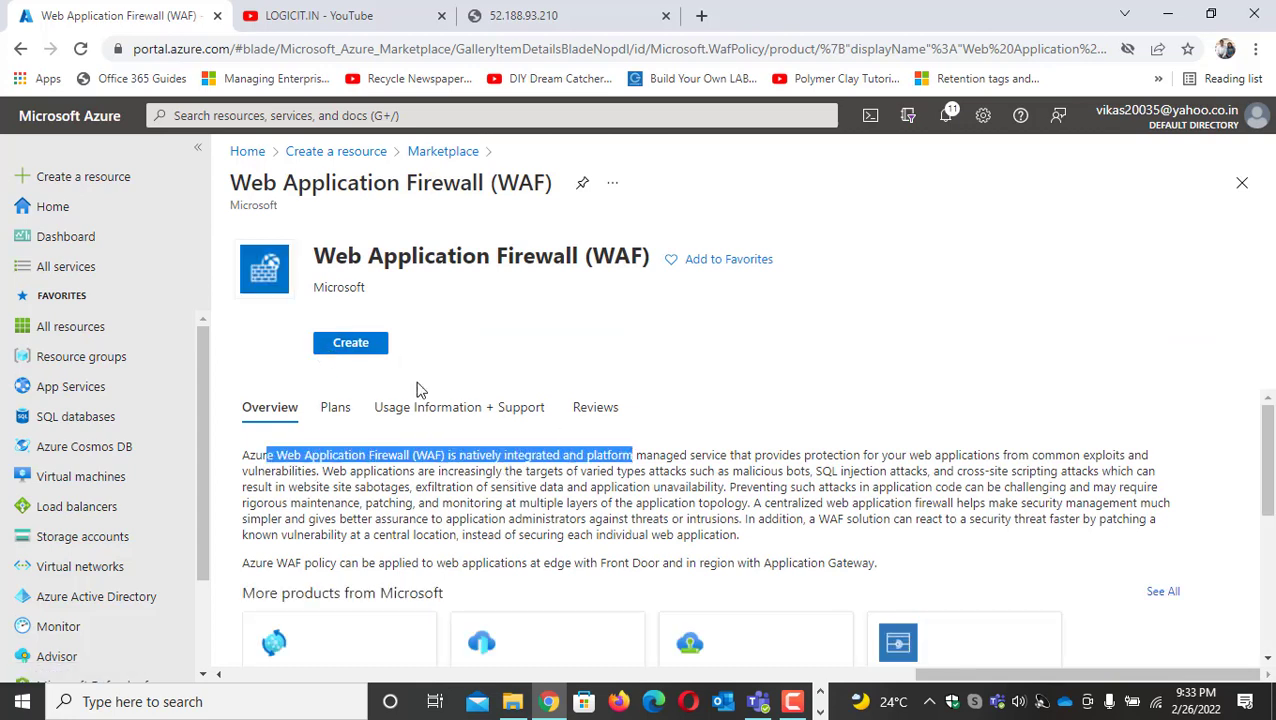
click(351, 342)
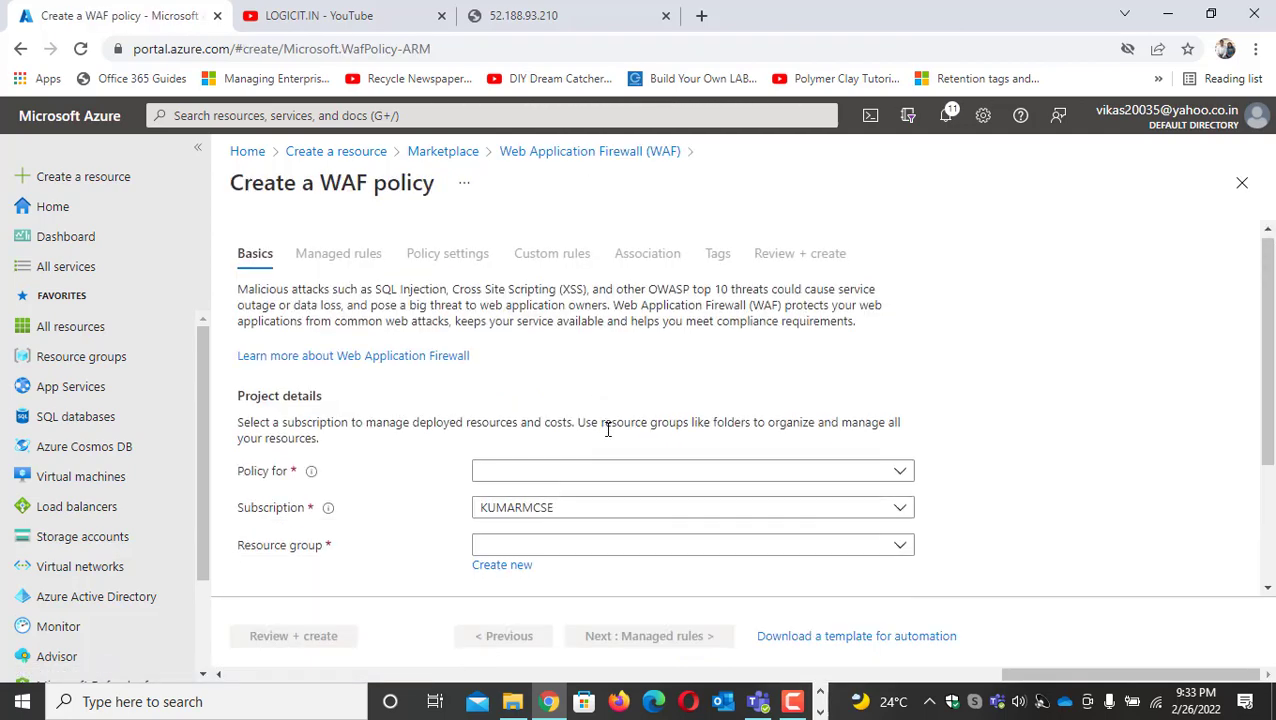
Set the WAF policy to apply to Regional WAF (Application Gateway) and assign it to resource group RG01-WAF-DEMO
scroll(640, 410, down, 2)
click(701, 285)
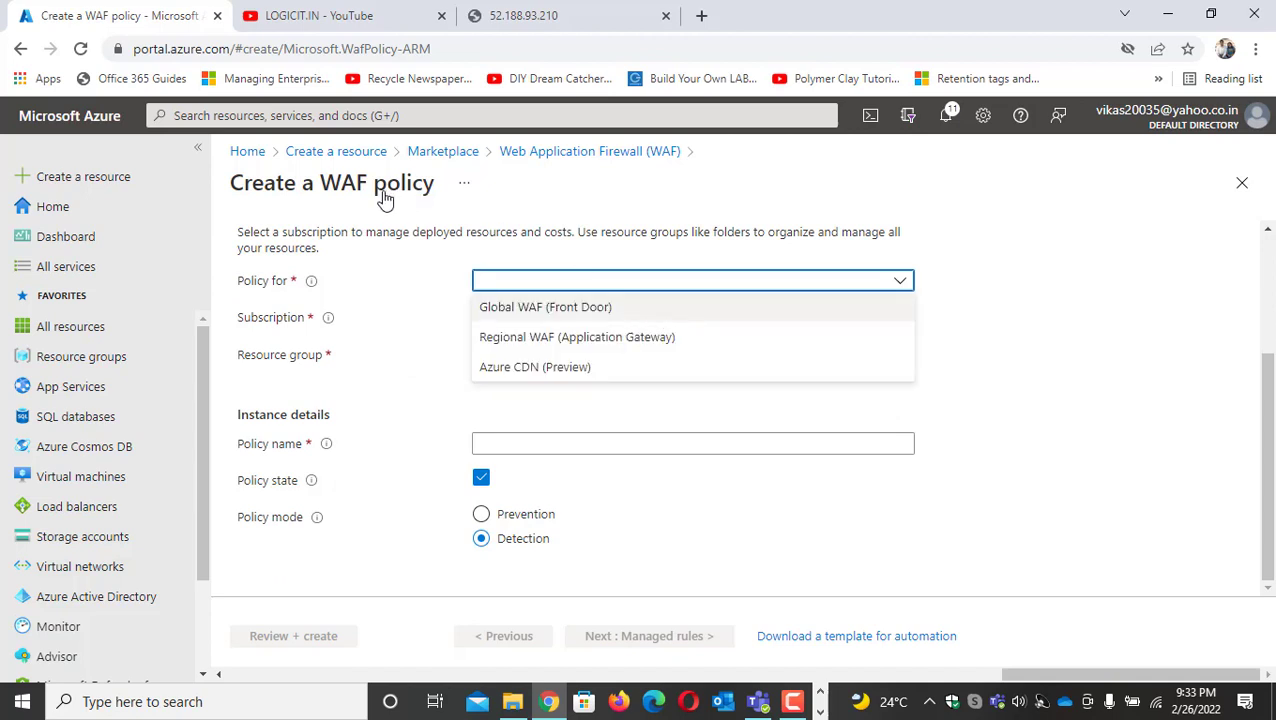
click(549, 345)
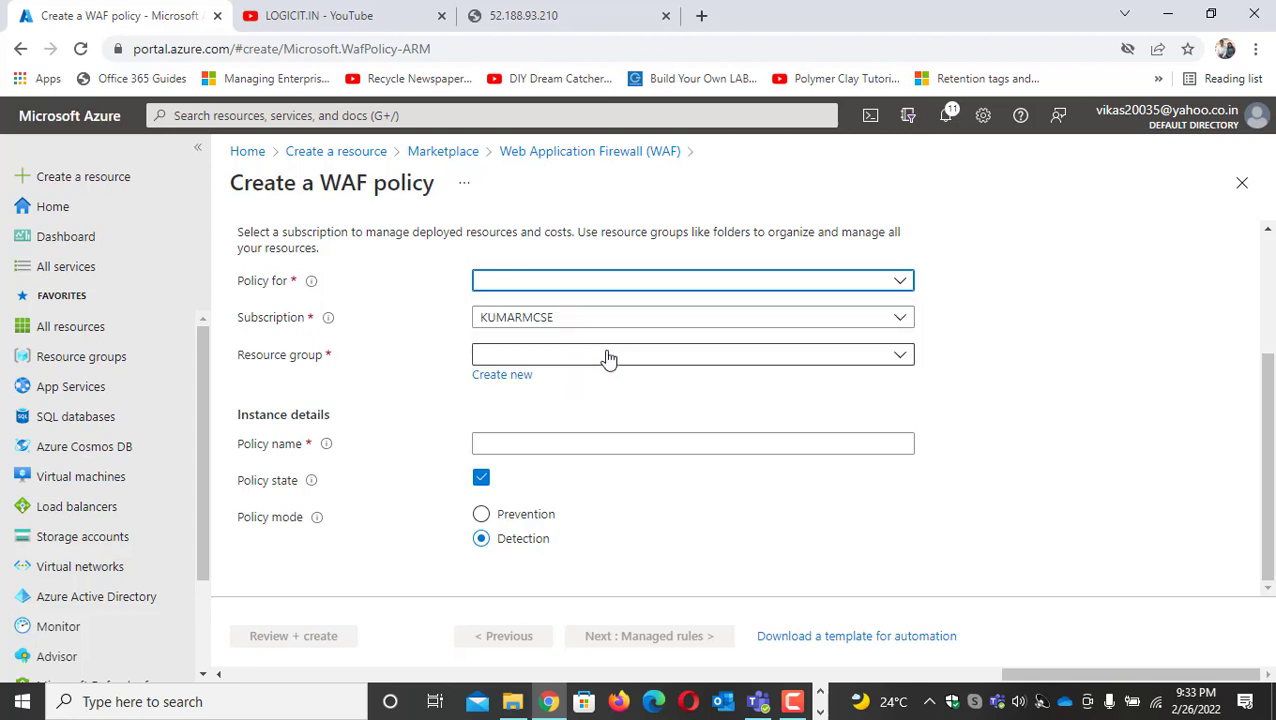
click(533, 289)
click(510, 340)
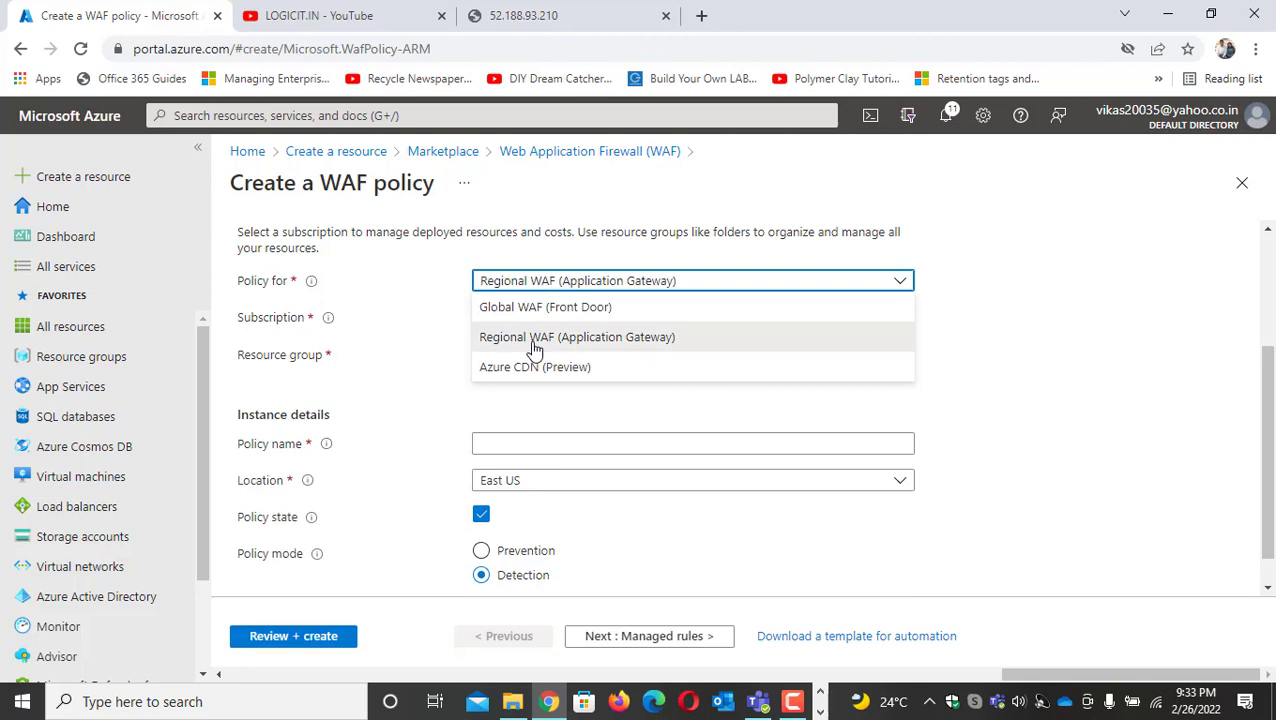
click(684, 362)
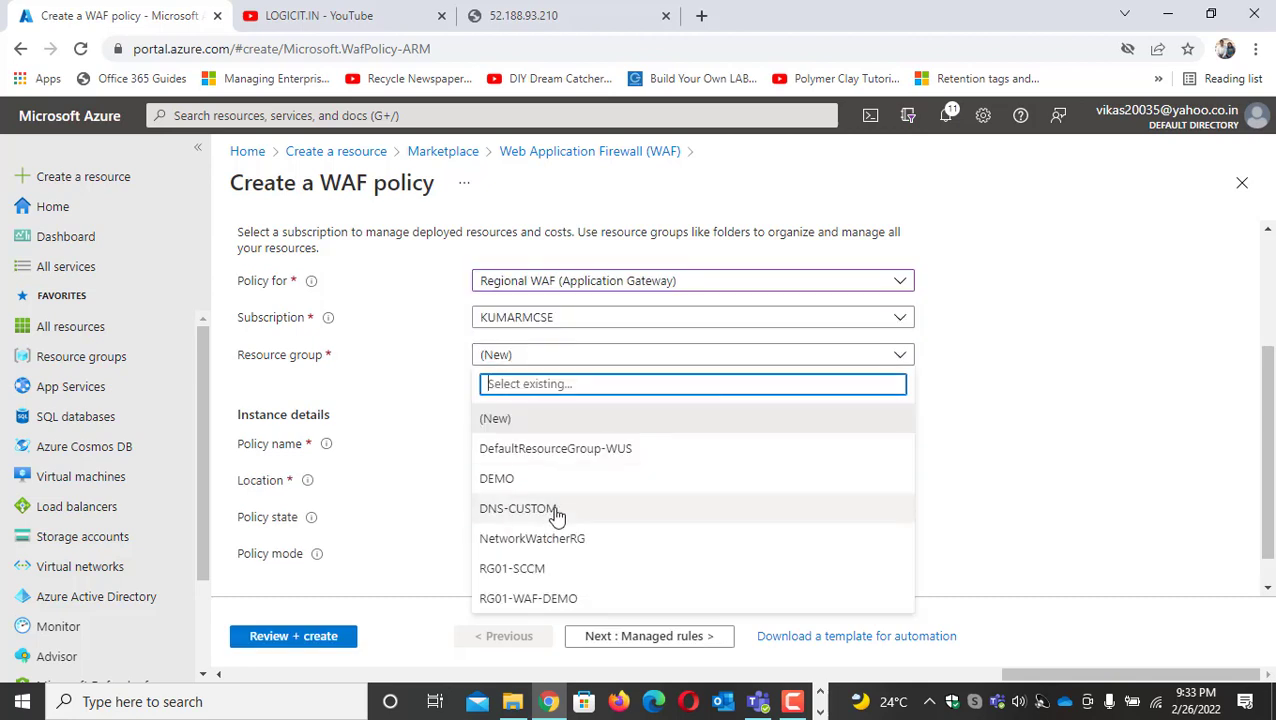
click(575, 600)
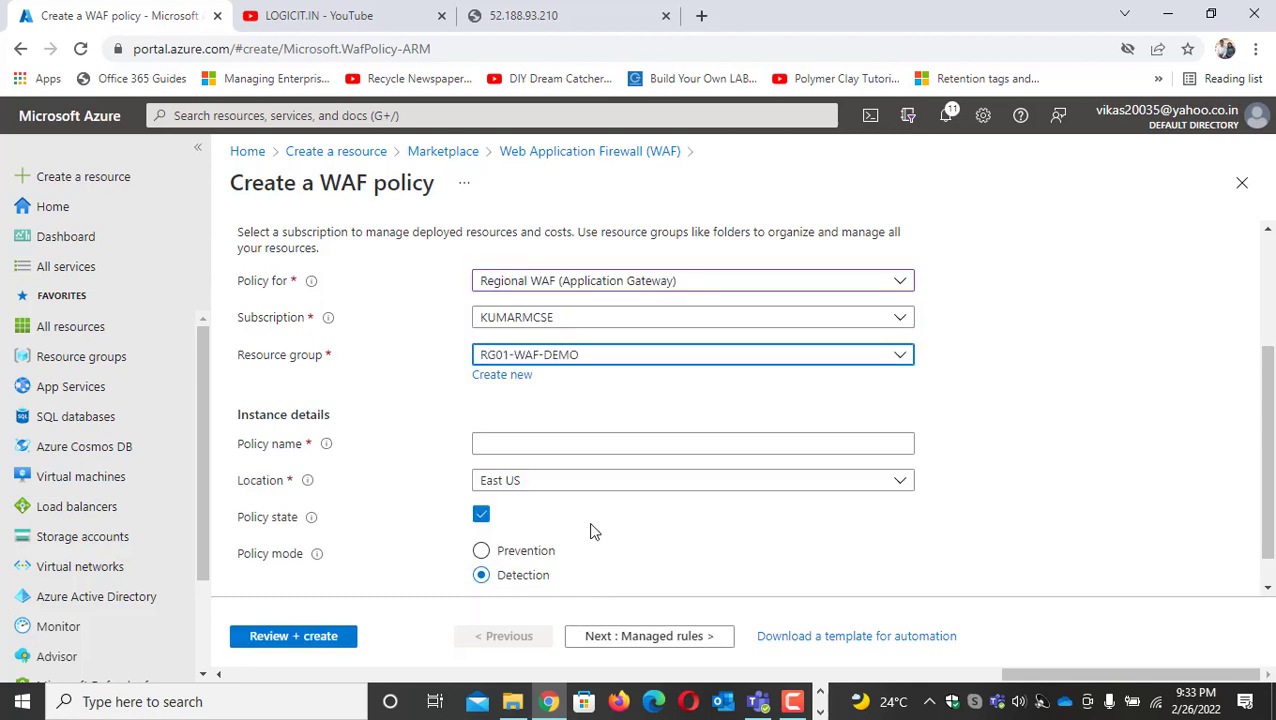
Name the WAF policy WAF-POLICY and set its policy mode to Prevention
click(533, 447)
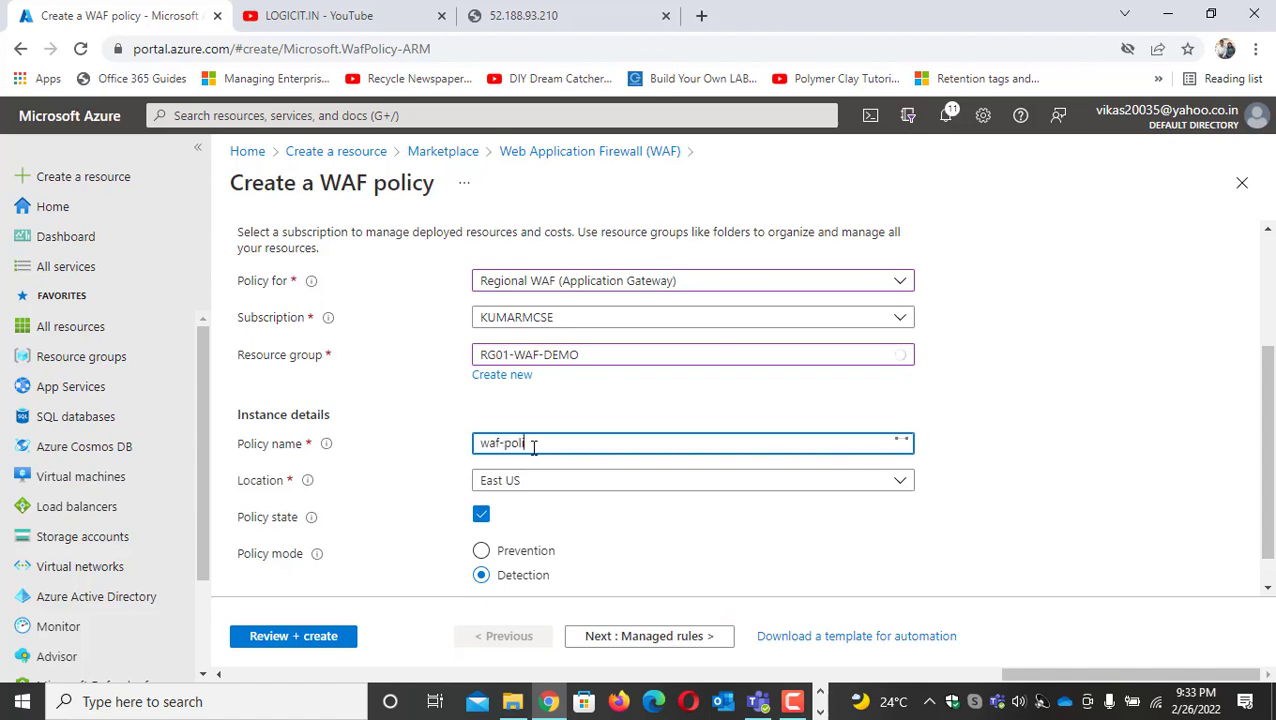
drag(547, 442, 304, 412)
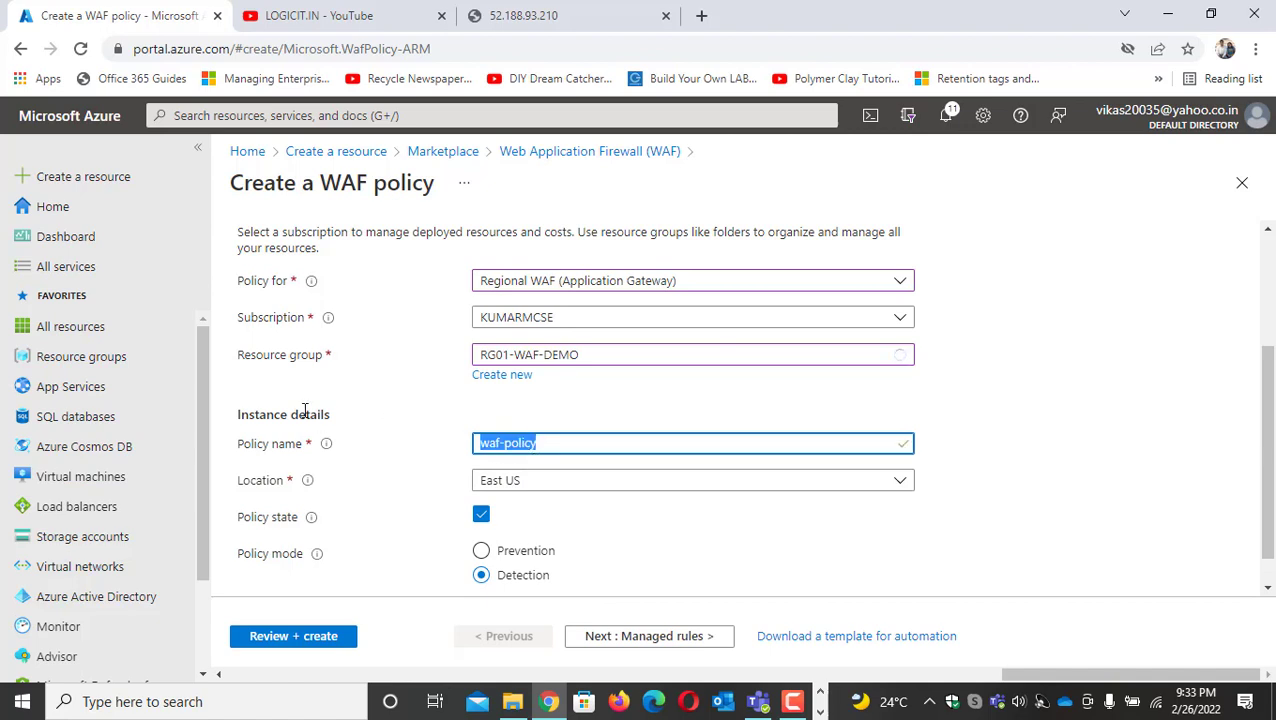
text(WAF-POLICY)
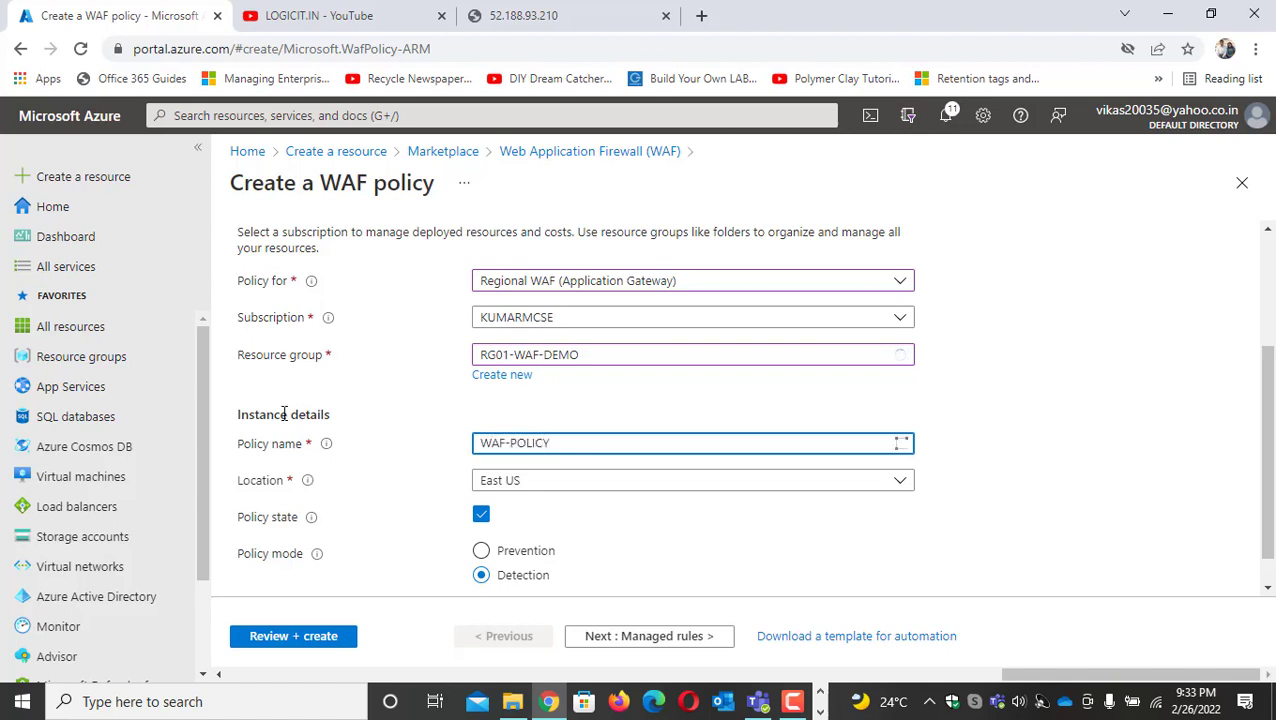
scroll(280, 413, down, 1)
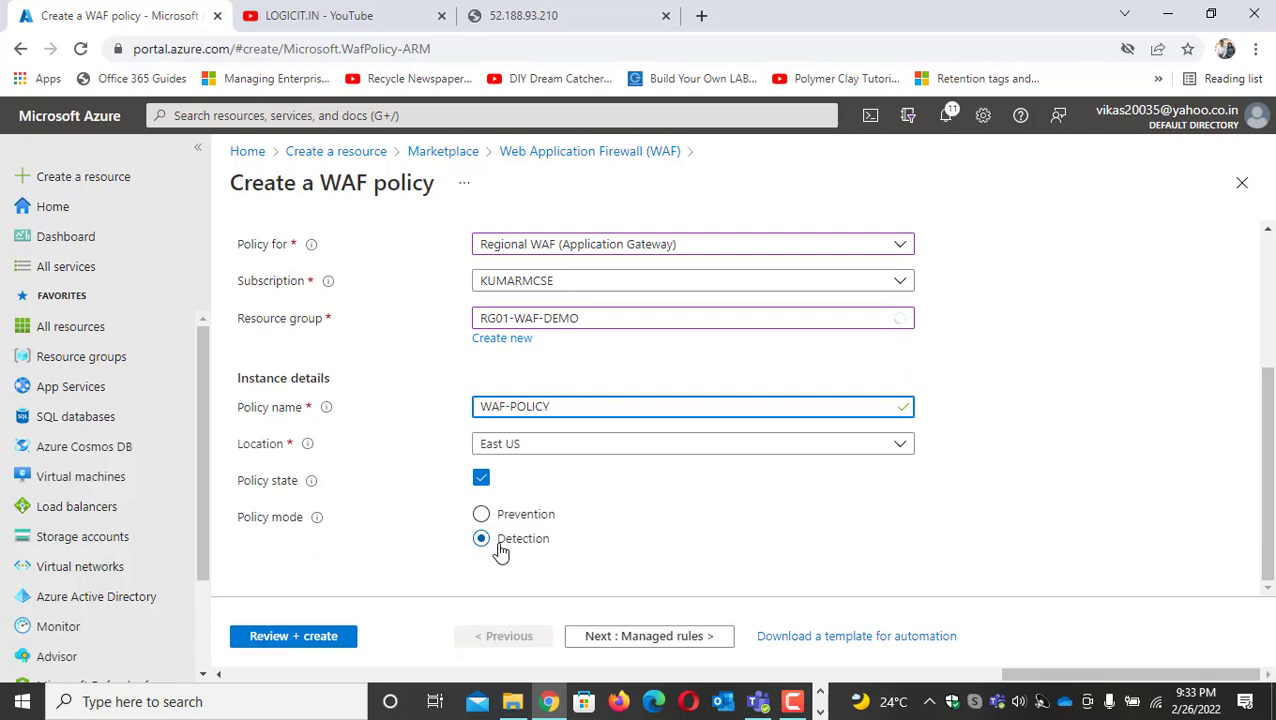
click(481, 514)
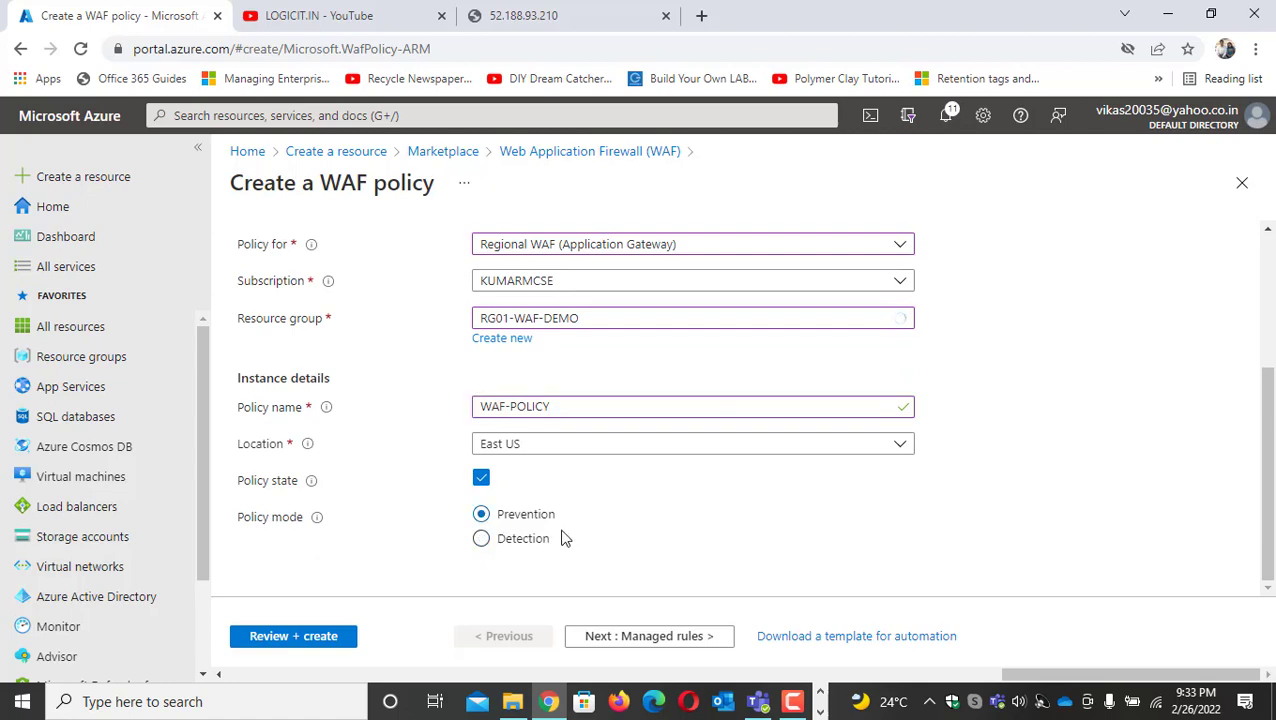
Keep the OWASP_3.1 managed rule set and review the exclusions and global parameters in the policy settings
click(679, 645)
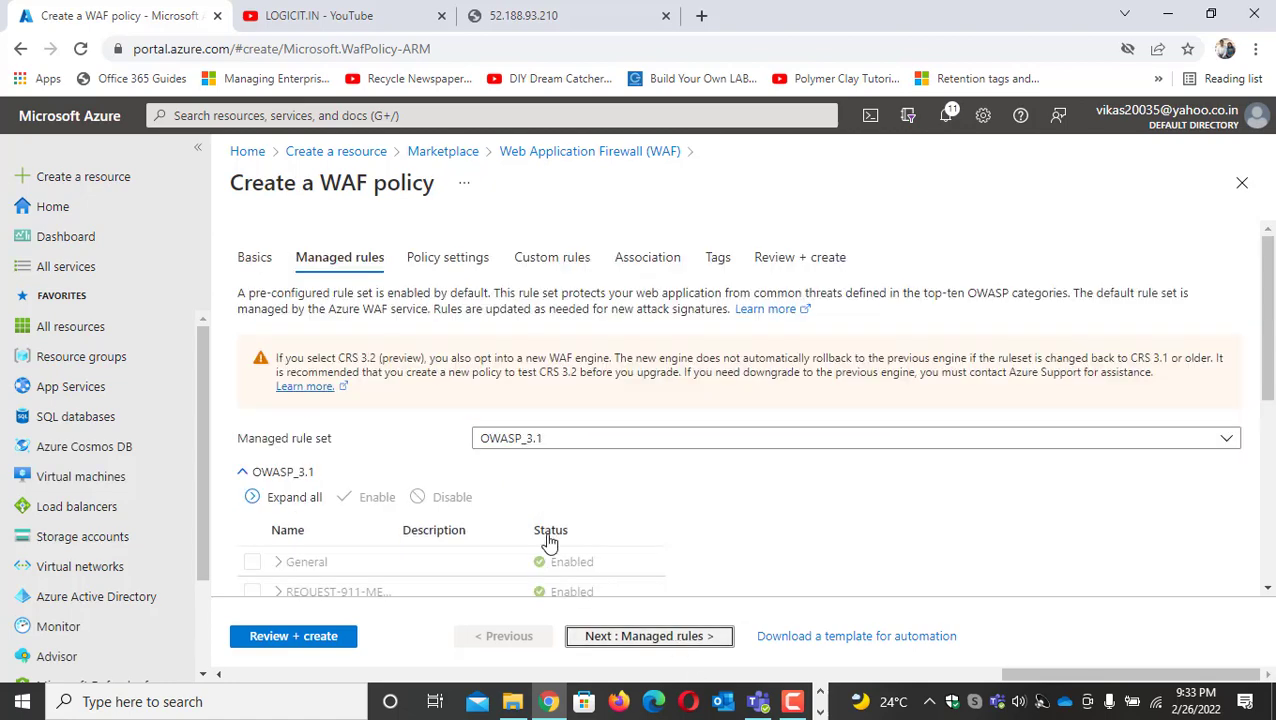
scroll(549, 532, down, 5)
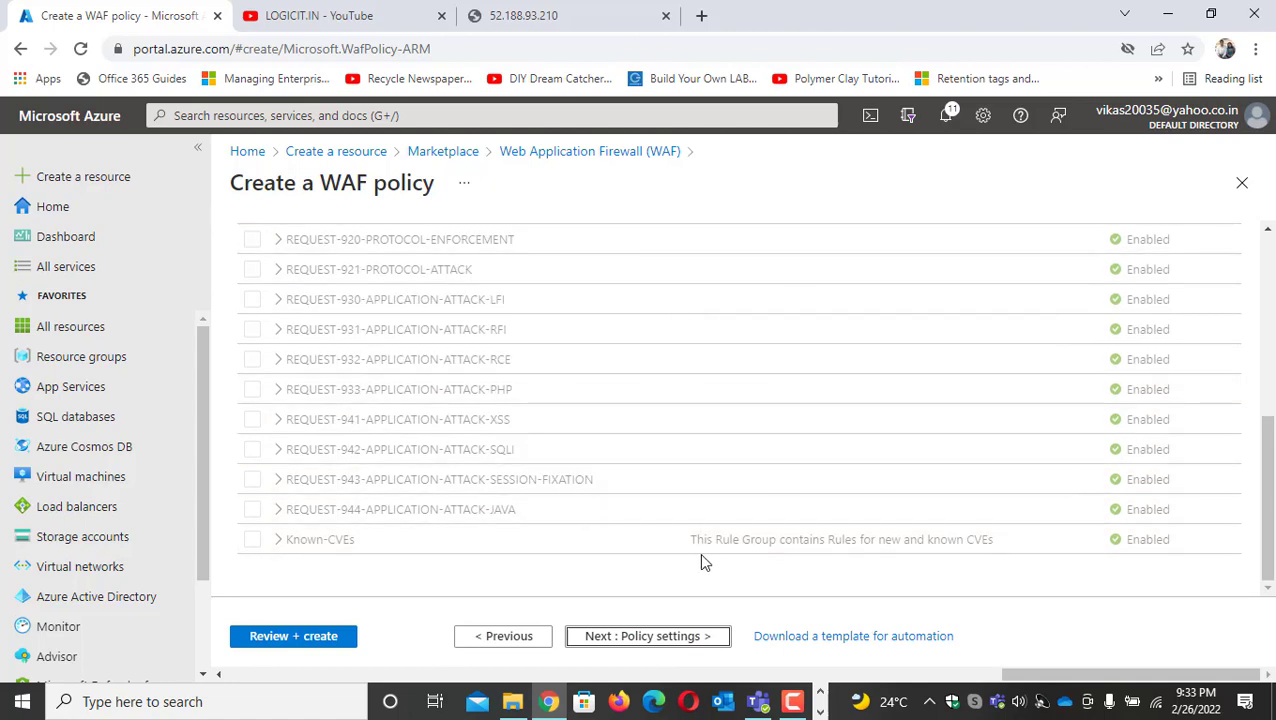
click(666, 646)
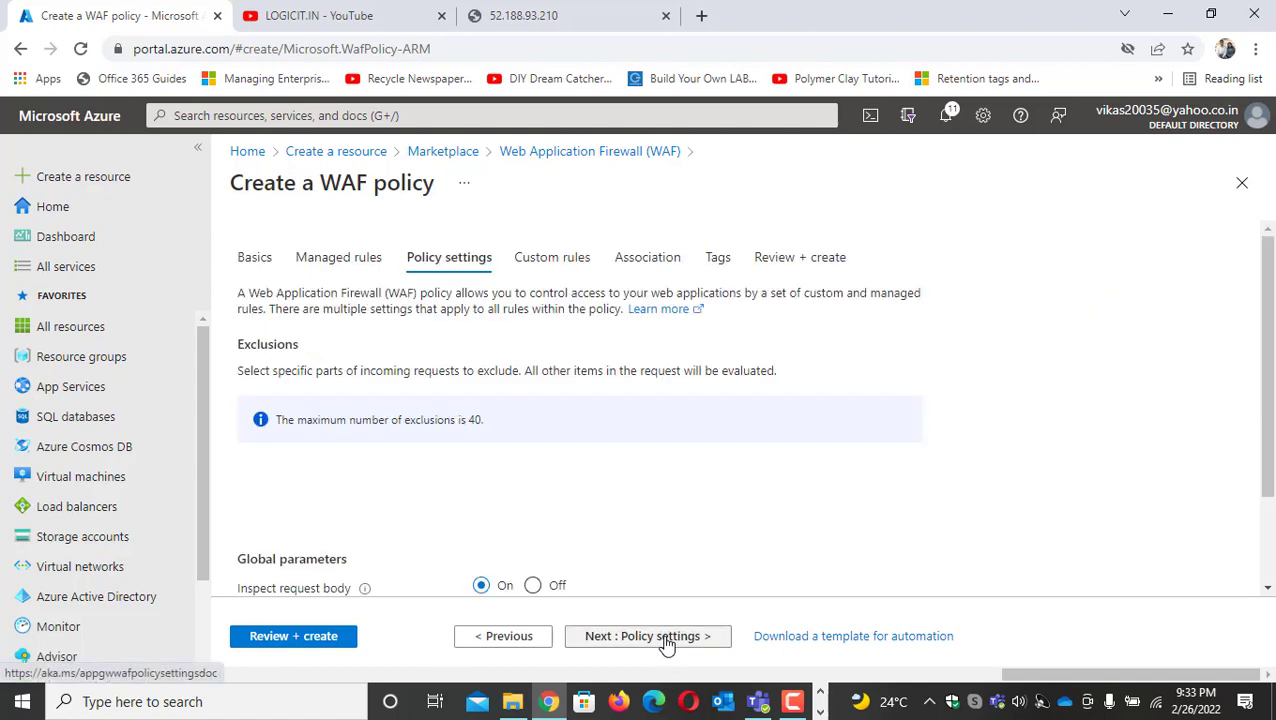
scroll(376, 468, down, 1)
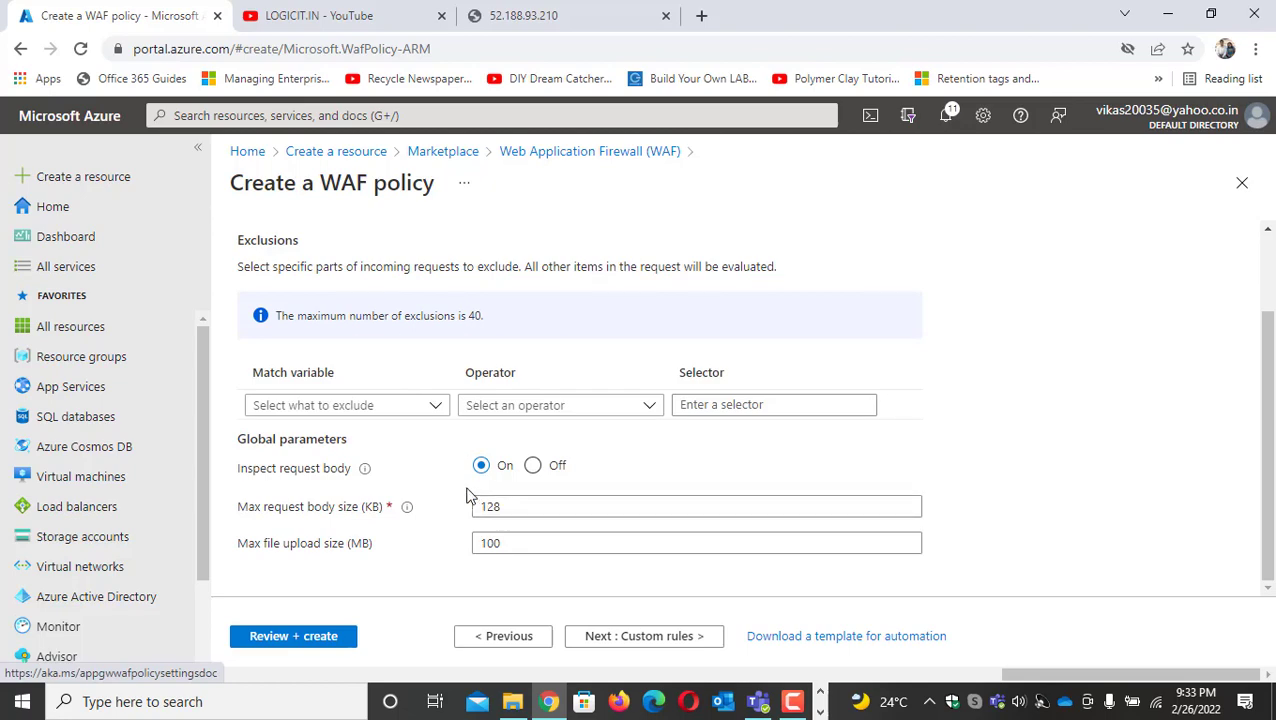
scroll(452, 484, up, 1)
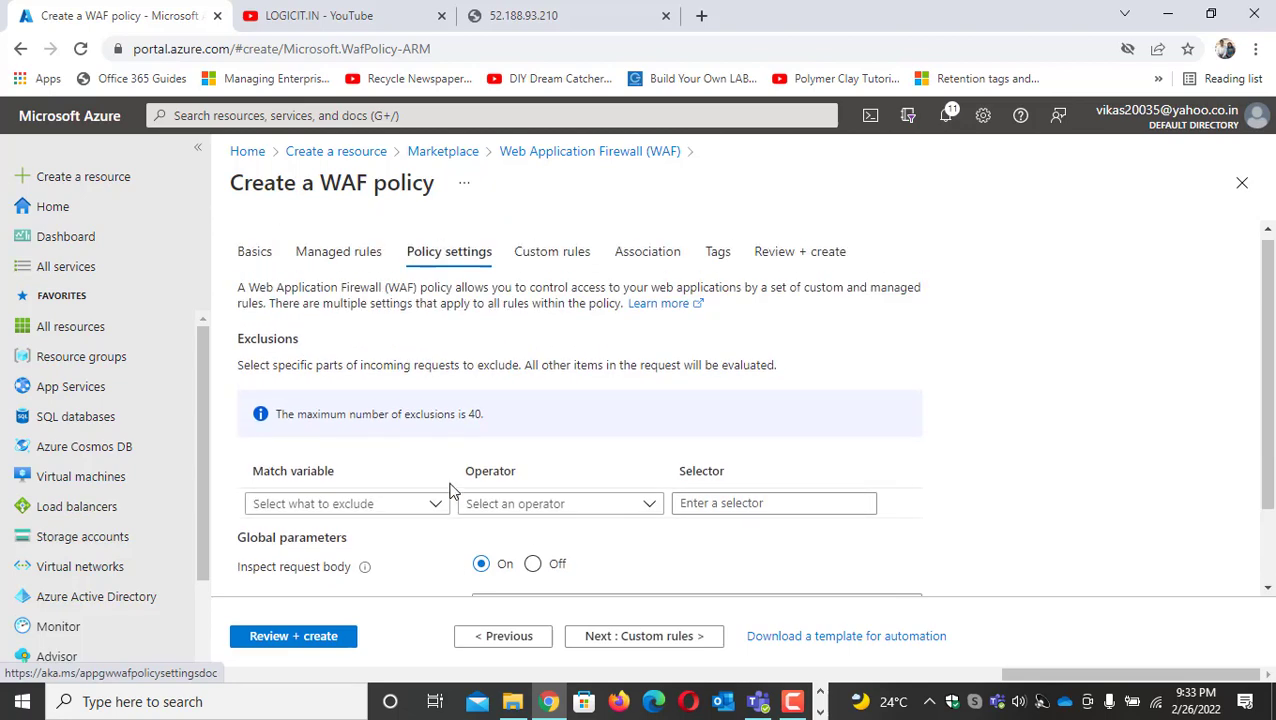
Start a custom rule for the WAF policy, named CorporateIP with priority 100
click(664, 638)
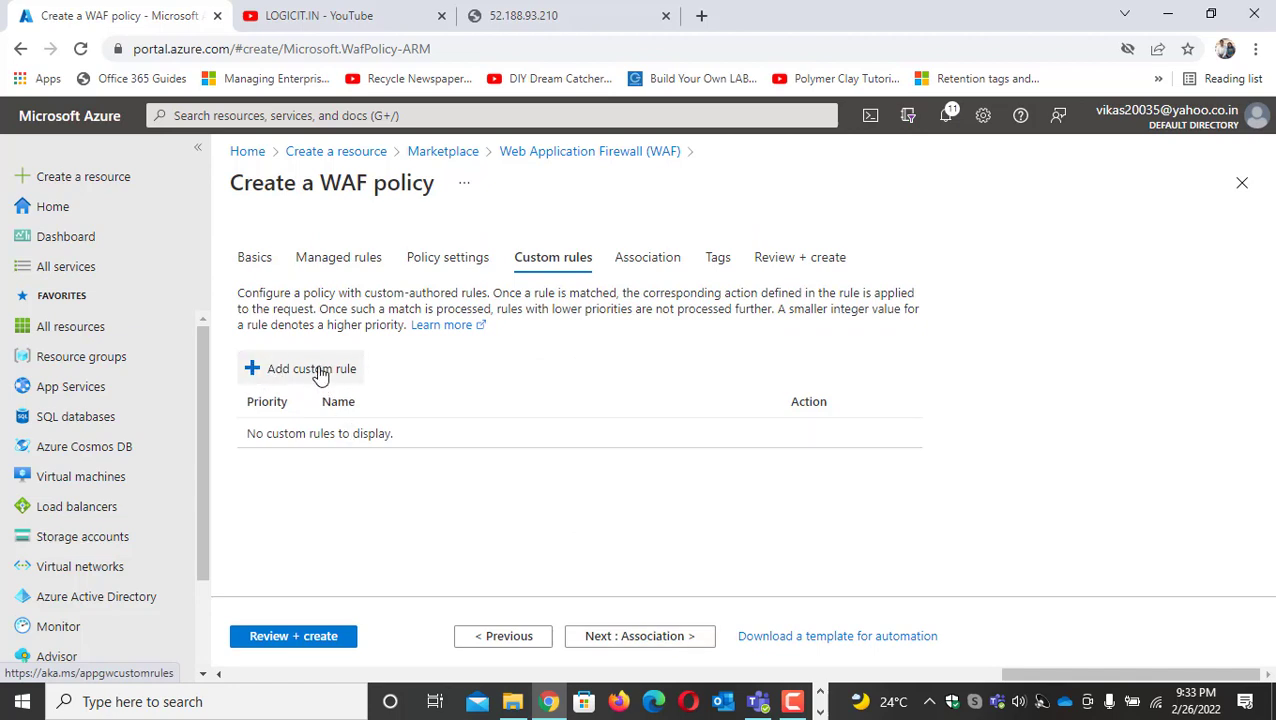
click(312, 369)
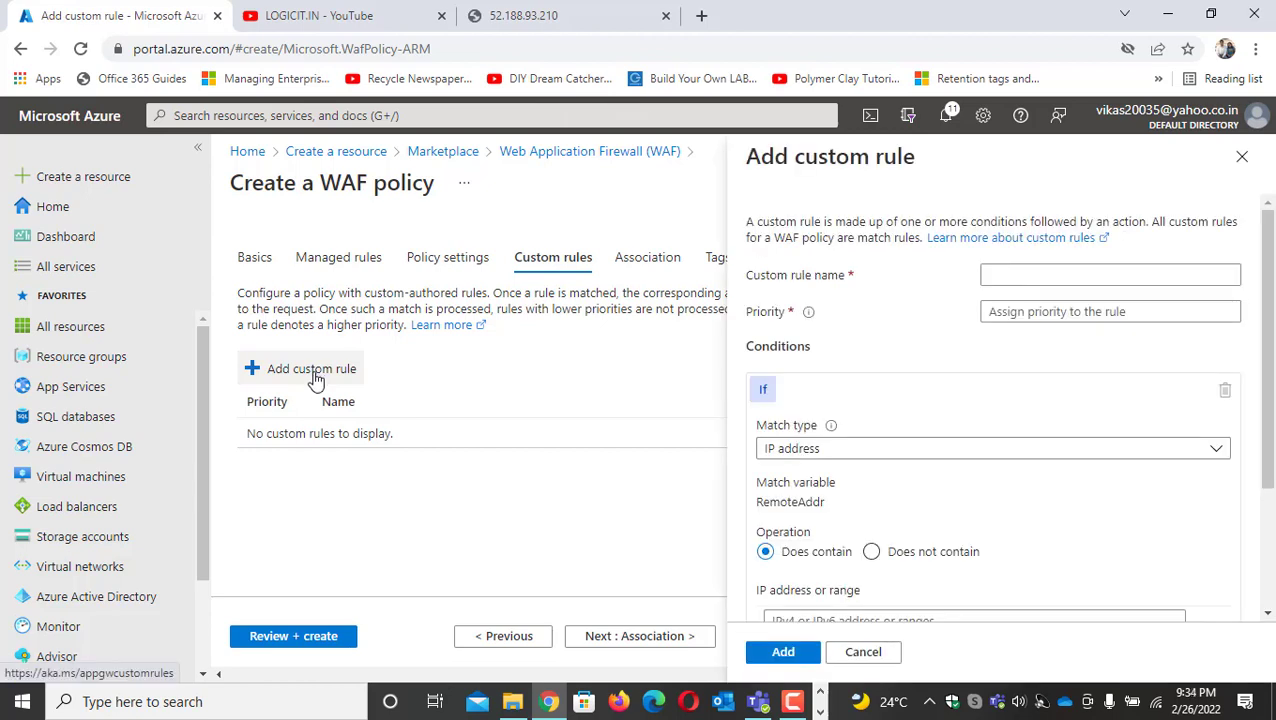
click(1053, 275)
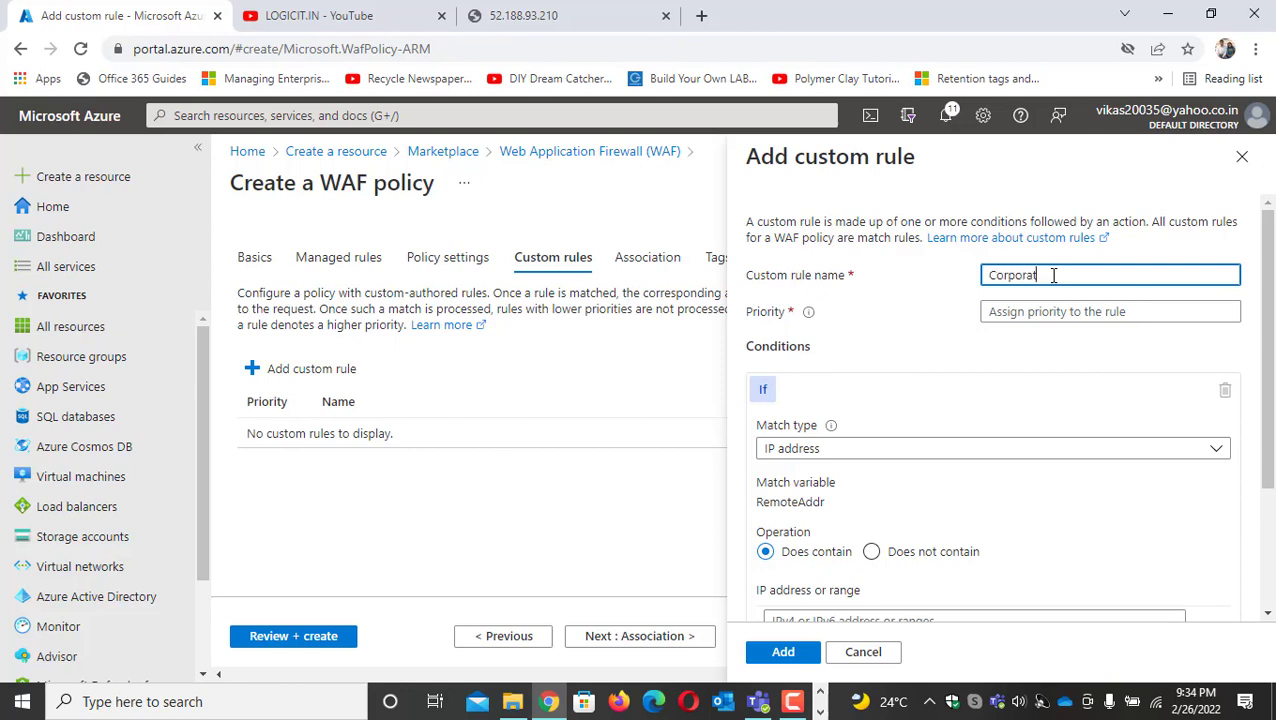
text(Corporate IP)
click(1020, 314)
text(100)
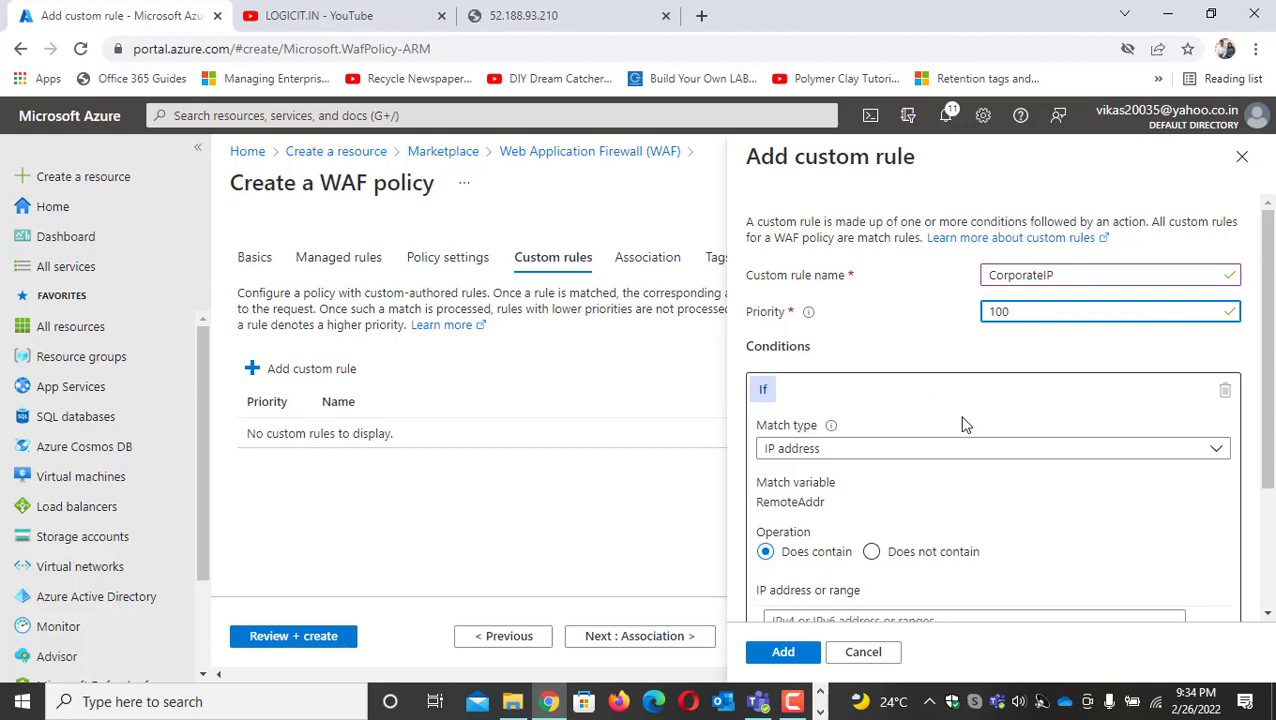
Set the custom rule's IP address condition to match when the address is not contained in the given range
scroll(943, 445, down, 3)
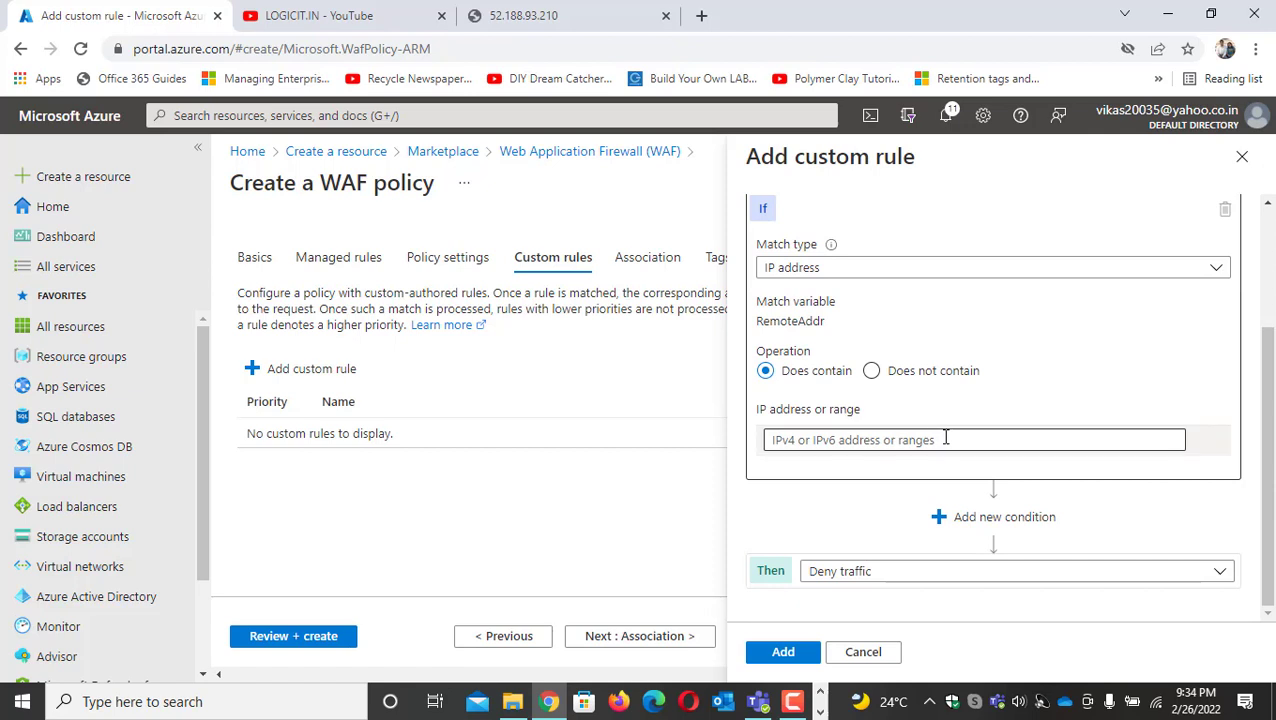
click(871, 371)
click(878, 439)
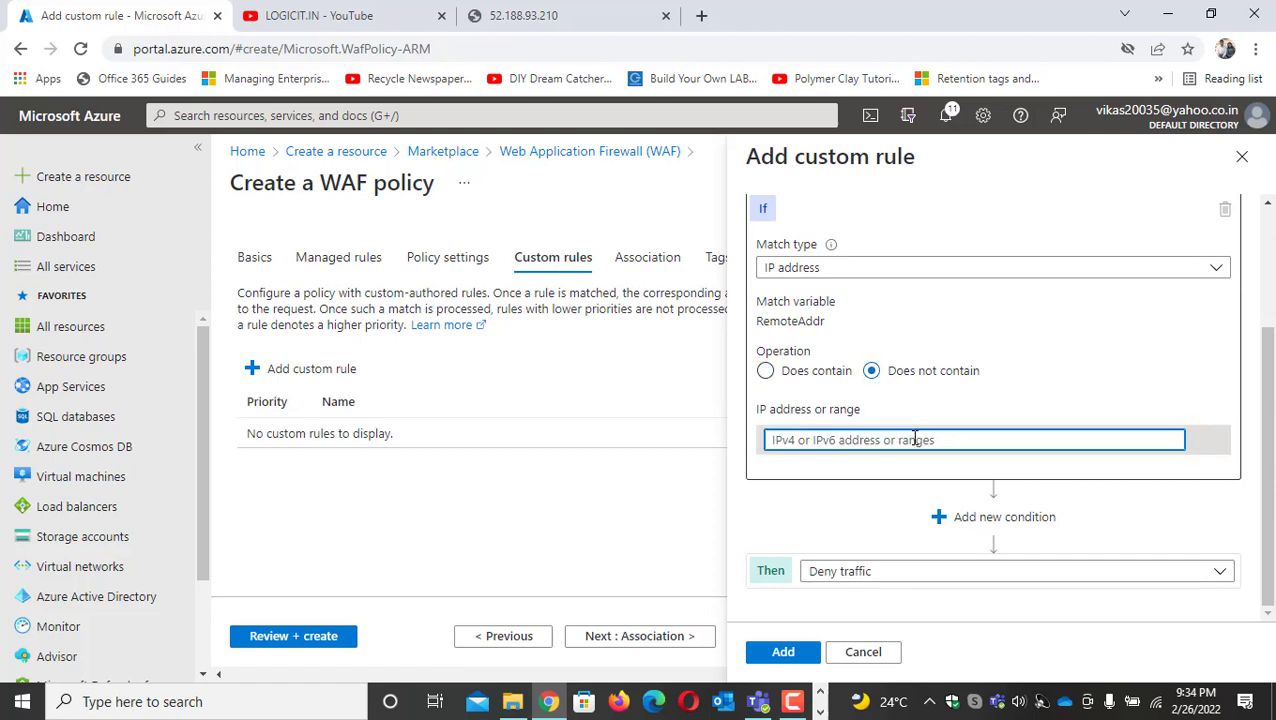
Switch to the 104.210.55.107 Remote Desktop session and copy its public IP address from the Google result
click(821, 712)
mouse_move(627, 707)
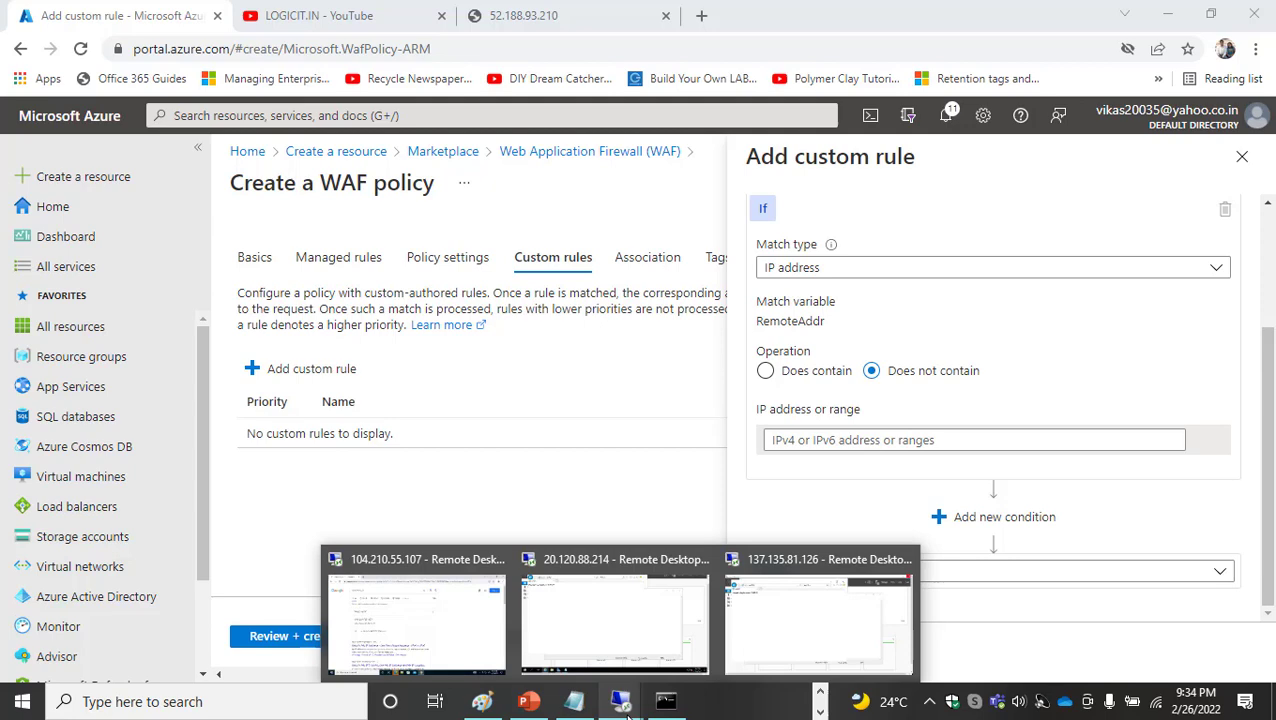
click(418, 620)
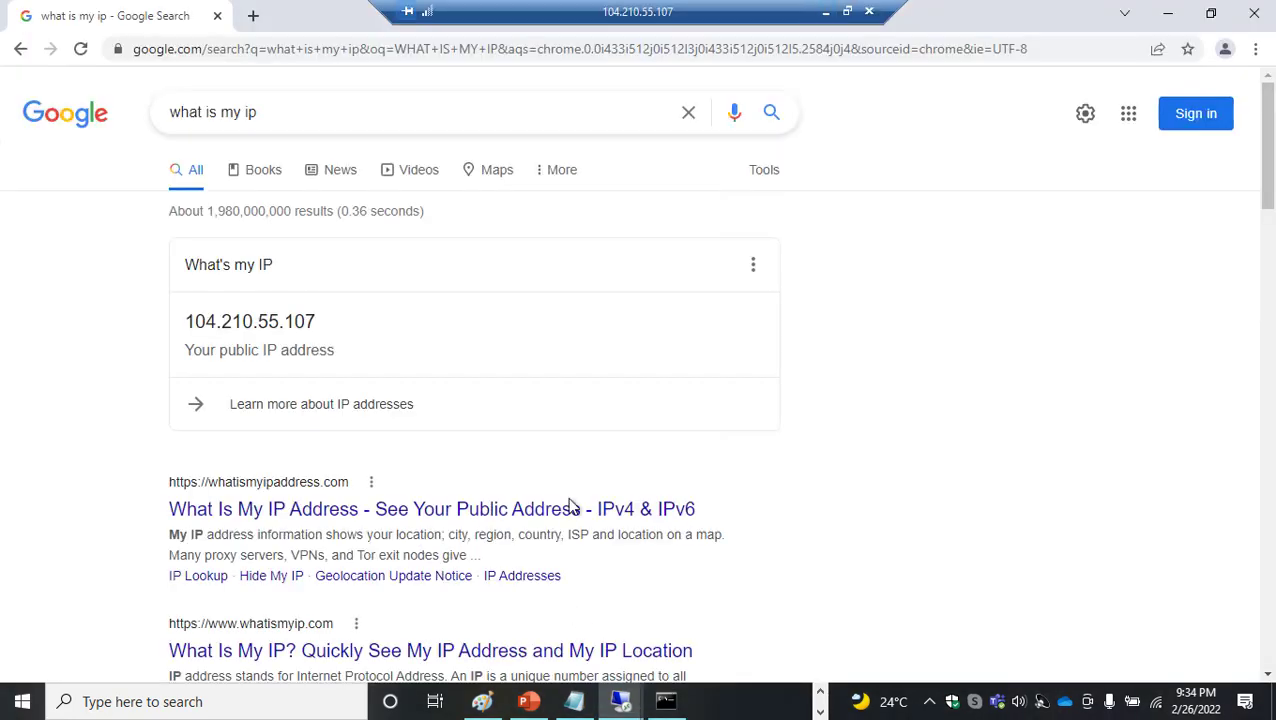
drag(316, 322, 181, 318)
right_click(213, 318)
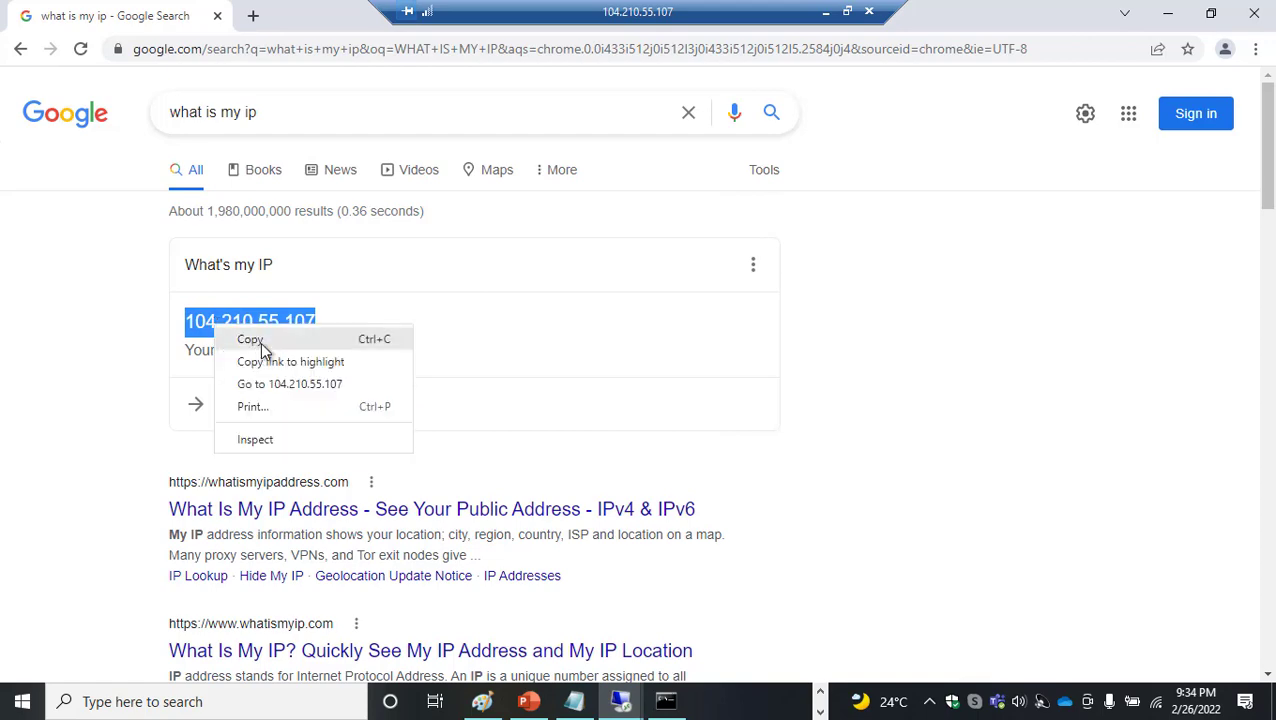
click(262, 348)
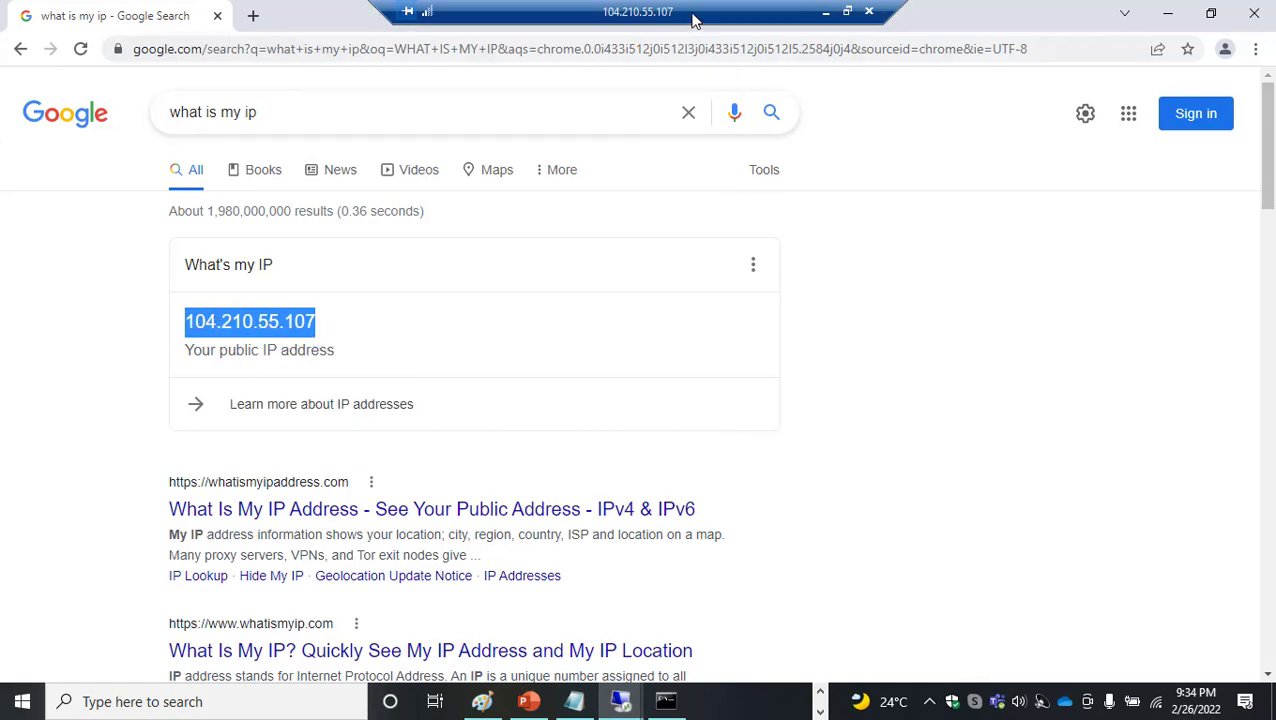
Return to the Azure portal, enter 104.210.55.107 as the rule's IP address, and add the rule with the Deny traffic action
double_click(692, 14)
drag(700, 55, 676, 141)
click(732, 19)
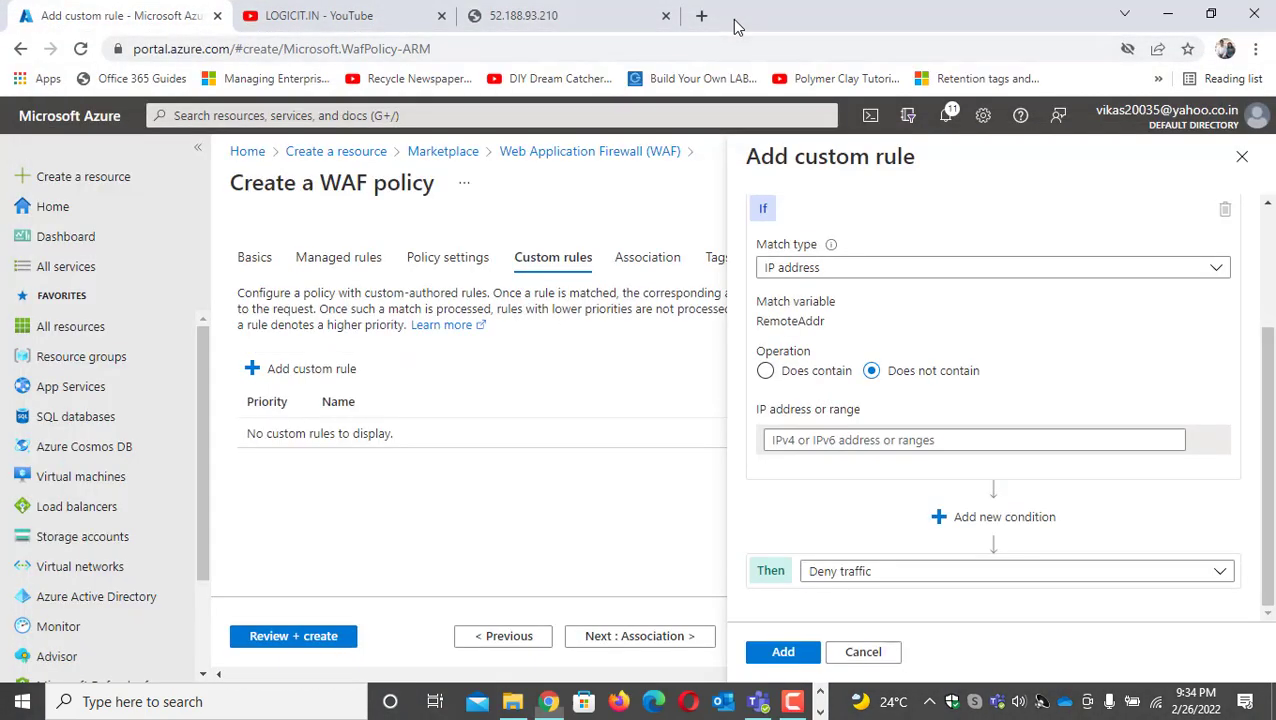
click(865, 440)
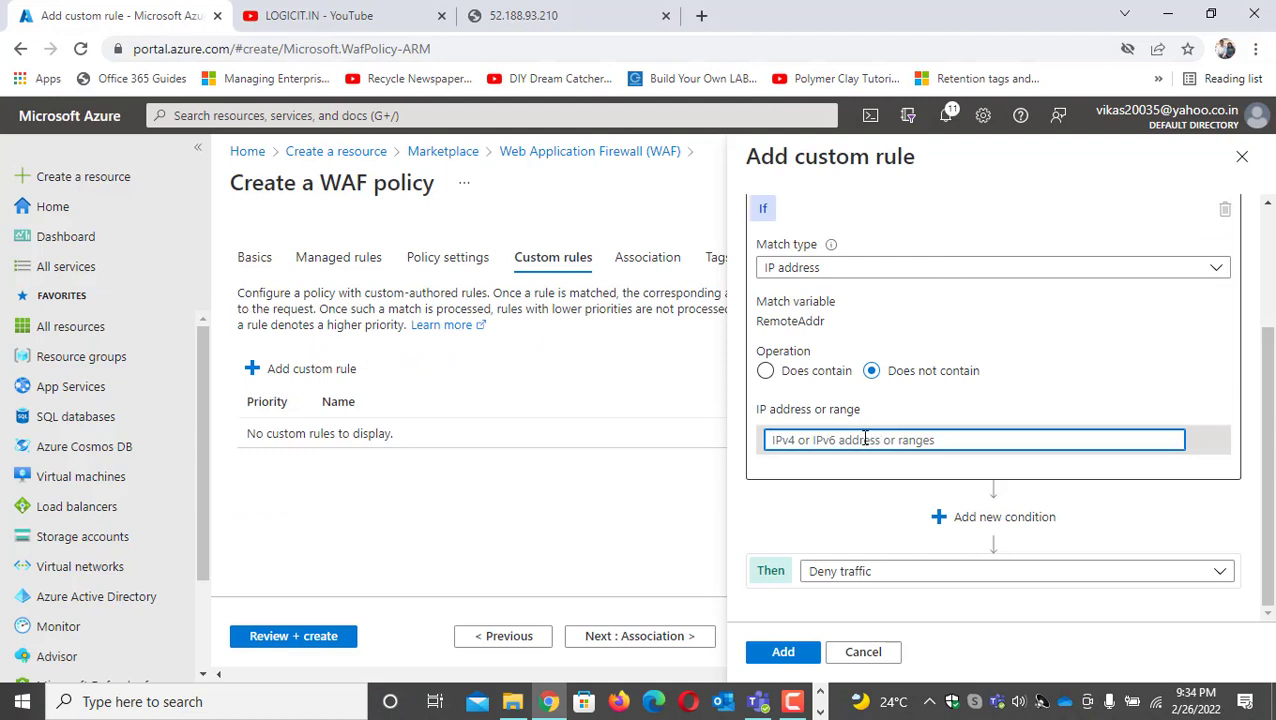
key(ctrl+v)
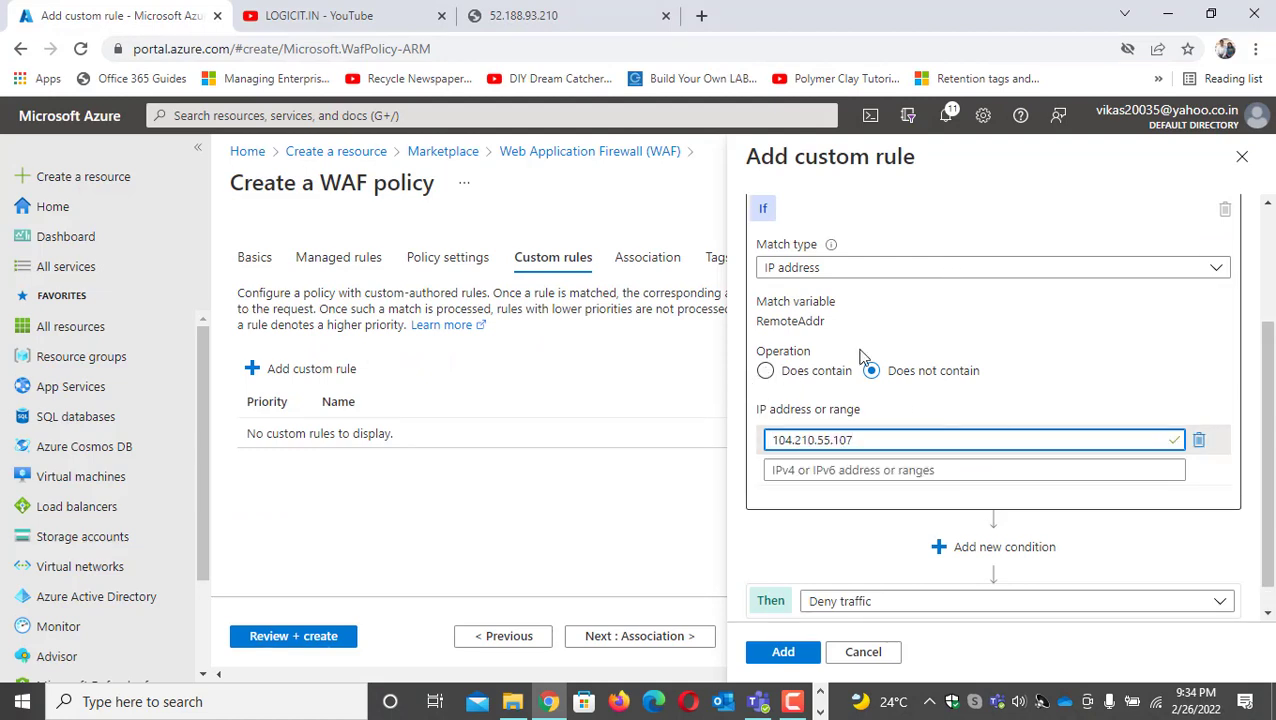
scroll(840, 340, up, 2)
scroll(840, 382, down, 3)
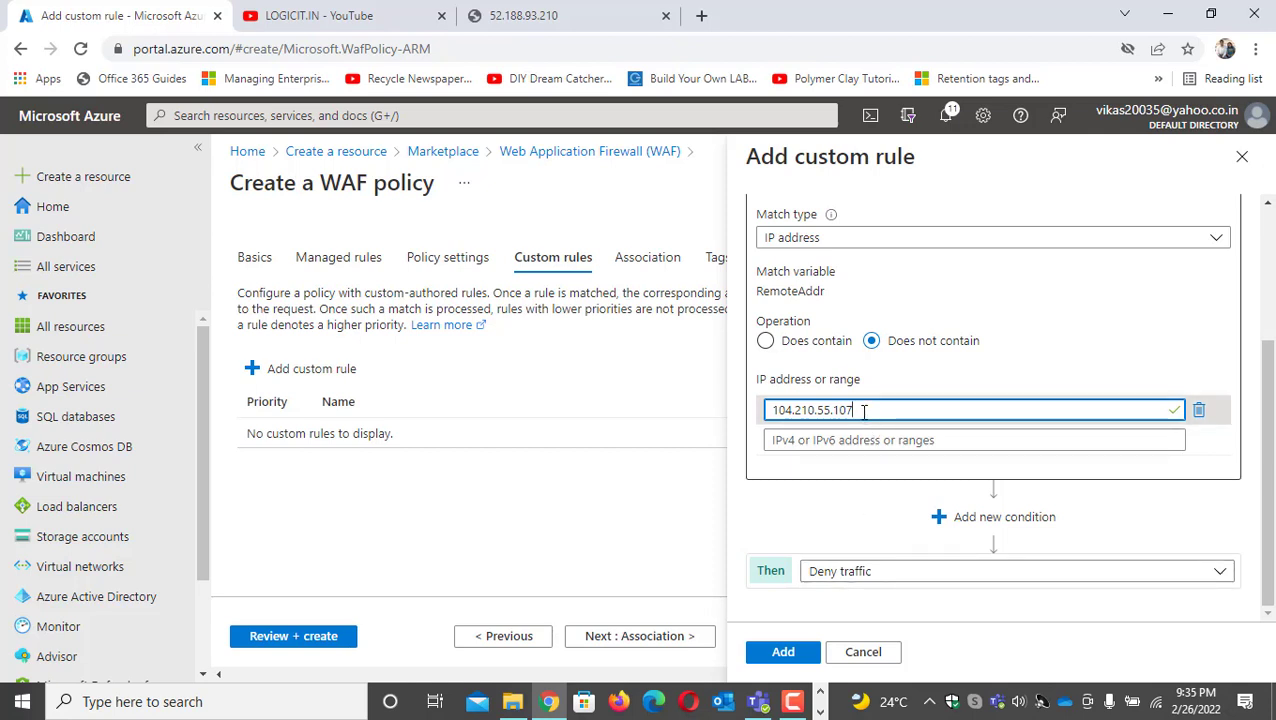
drag(857, 410, 766, 410)
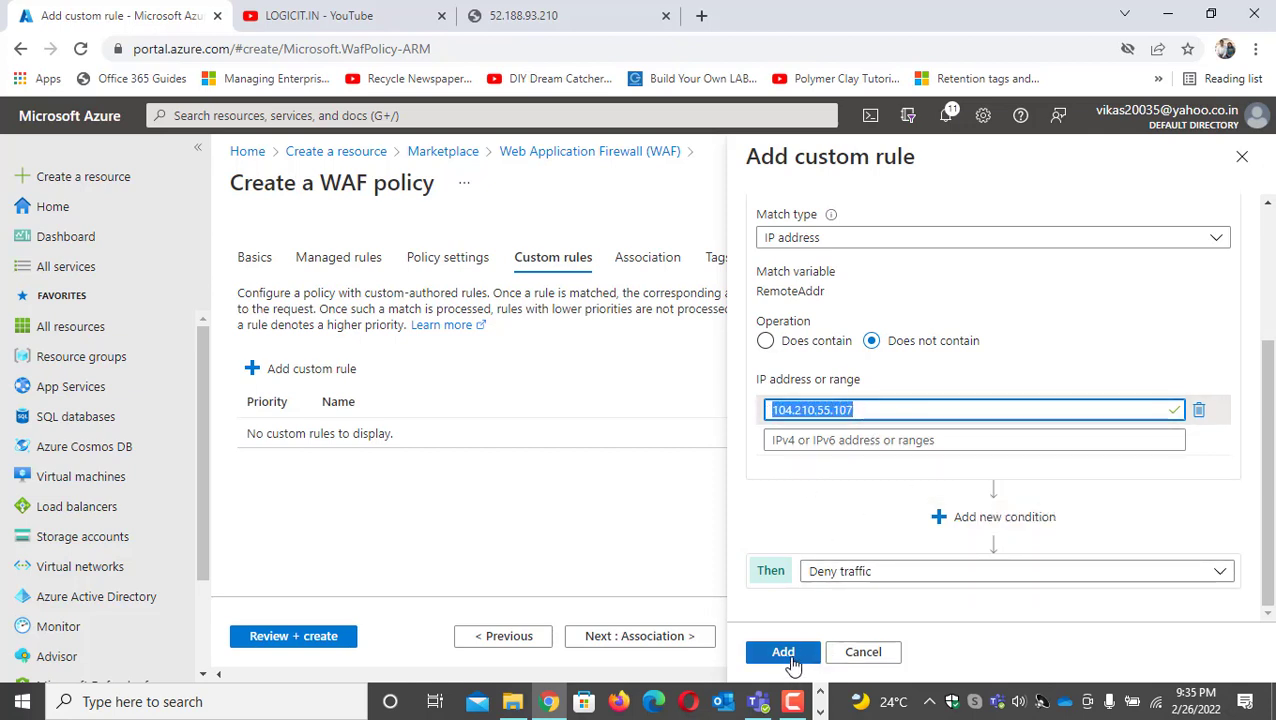
click(812, 655)
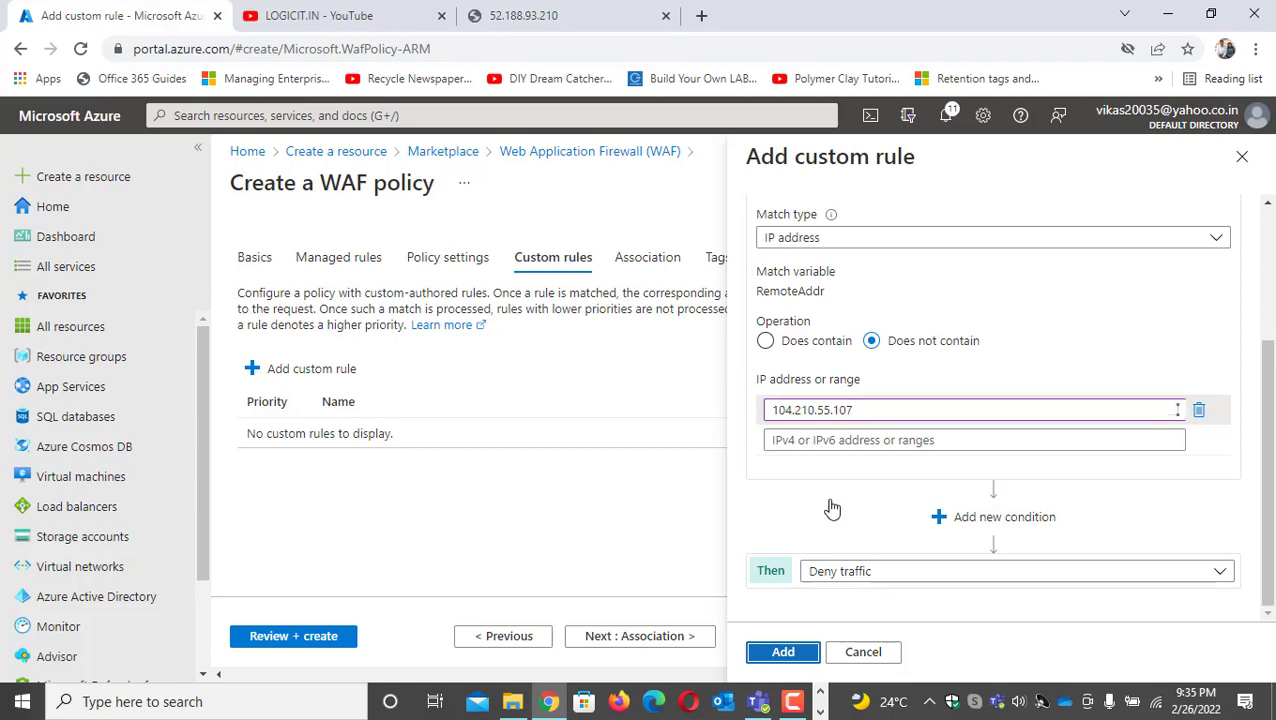
Associate the WAF policy with application gateway APP01-GATEWAY, applying it even if it differs from the current configuration
click(648, 638)
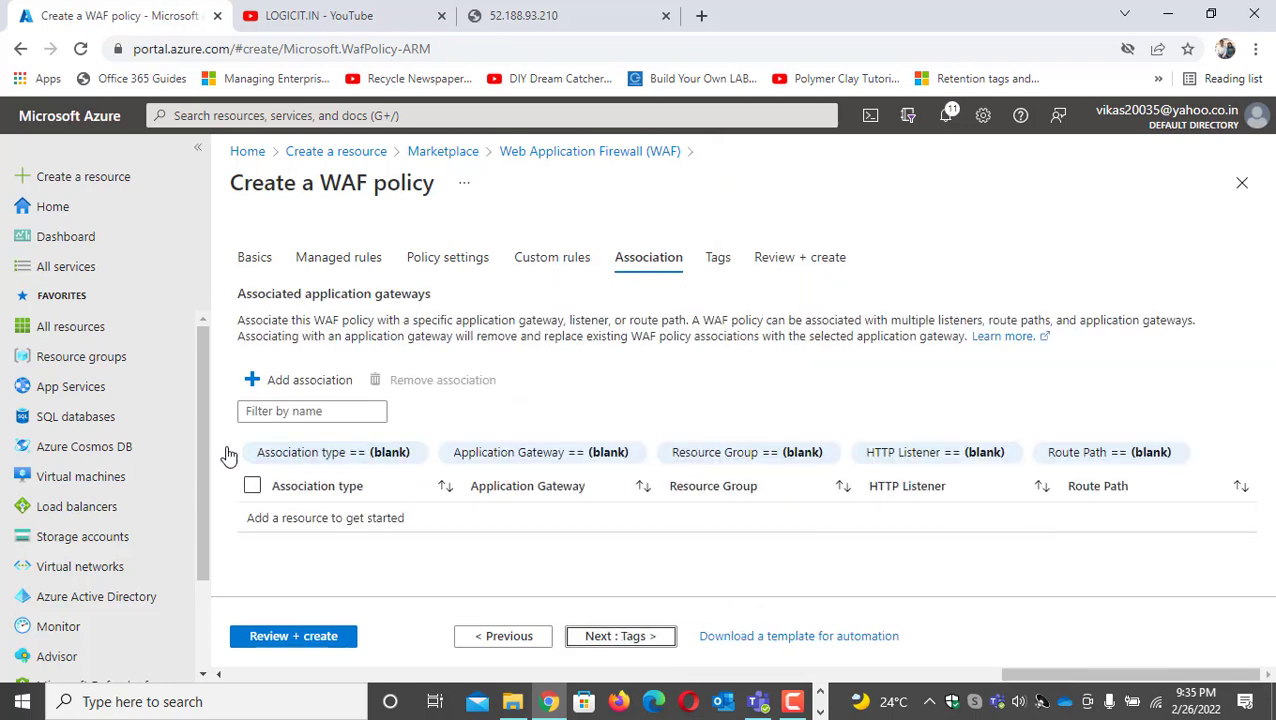
click(306, 390)
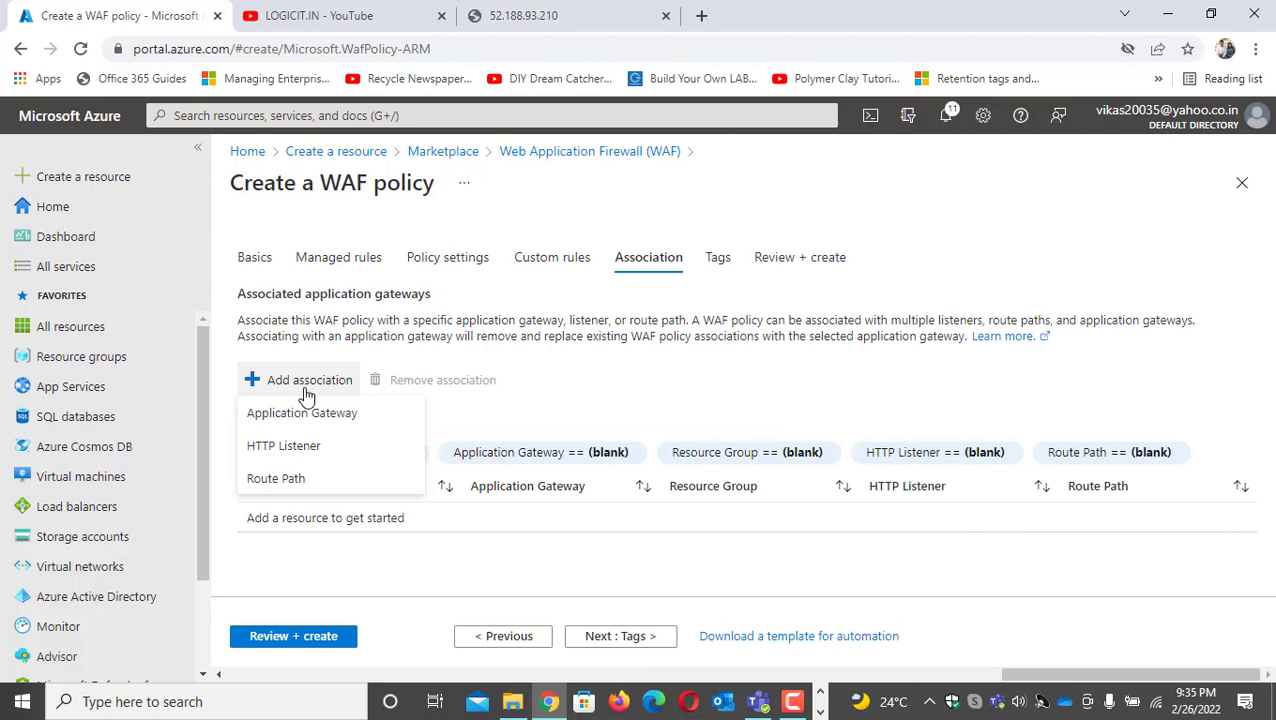
click(305, 413)
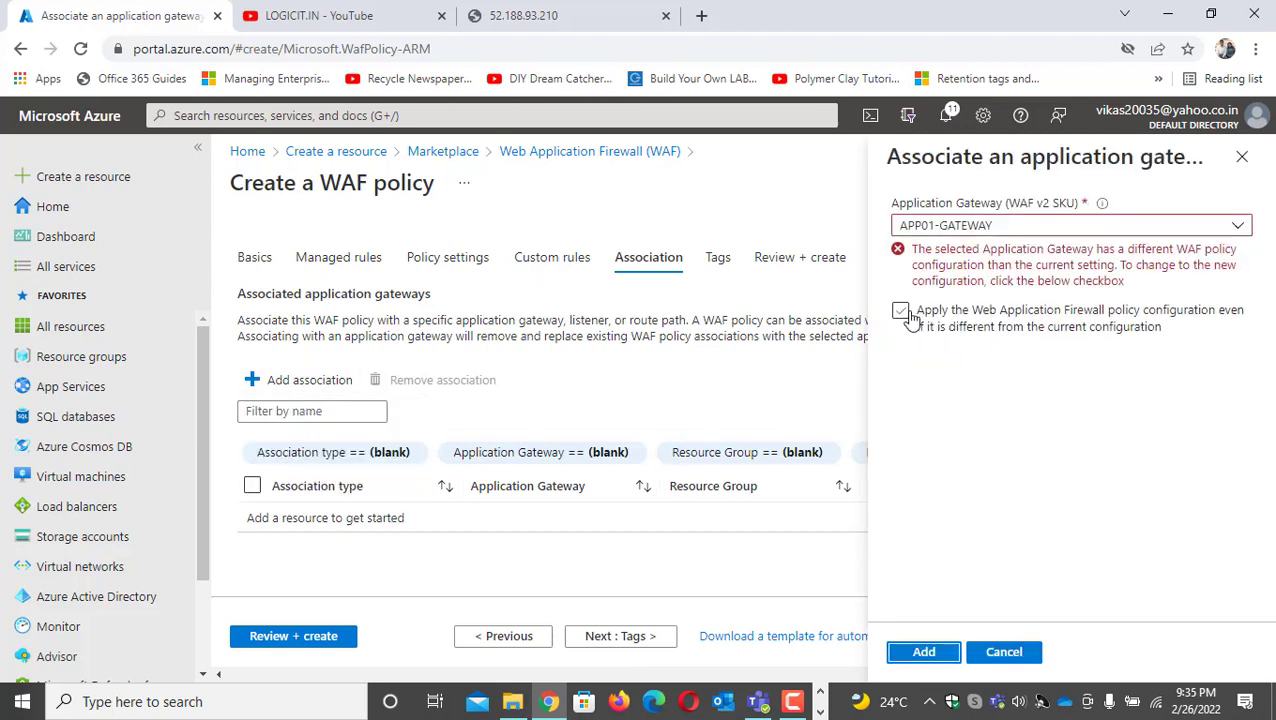
click(902, 315)
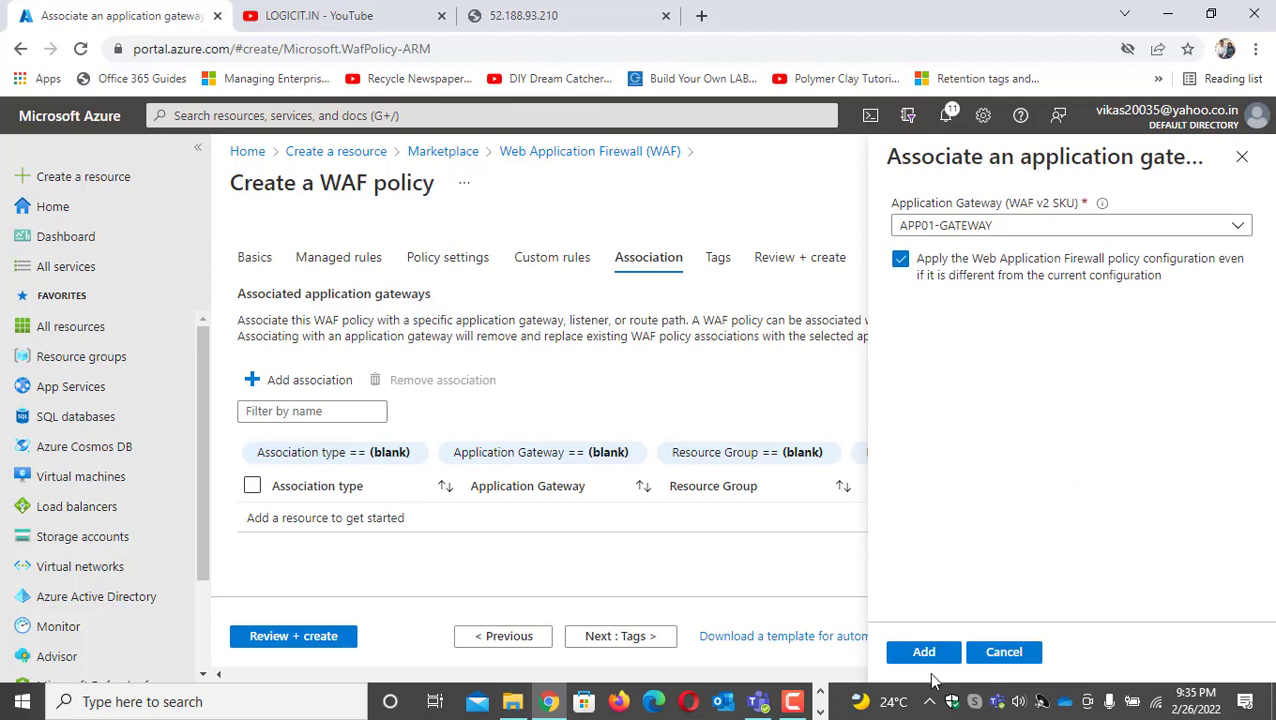
click(924, 654)
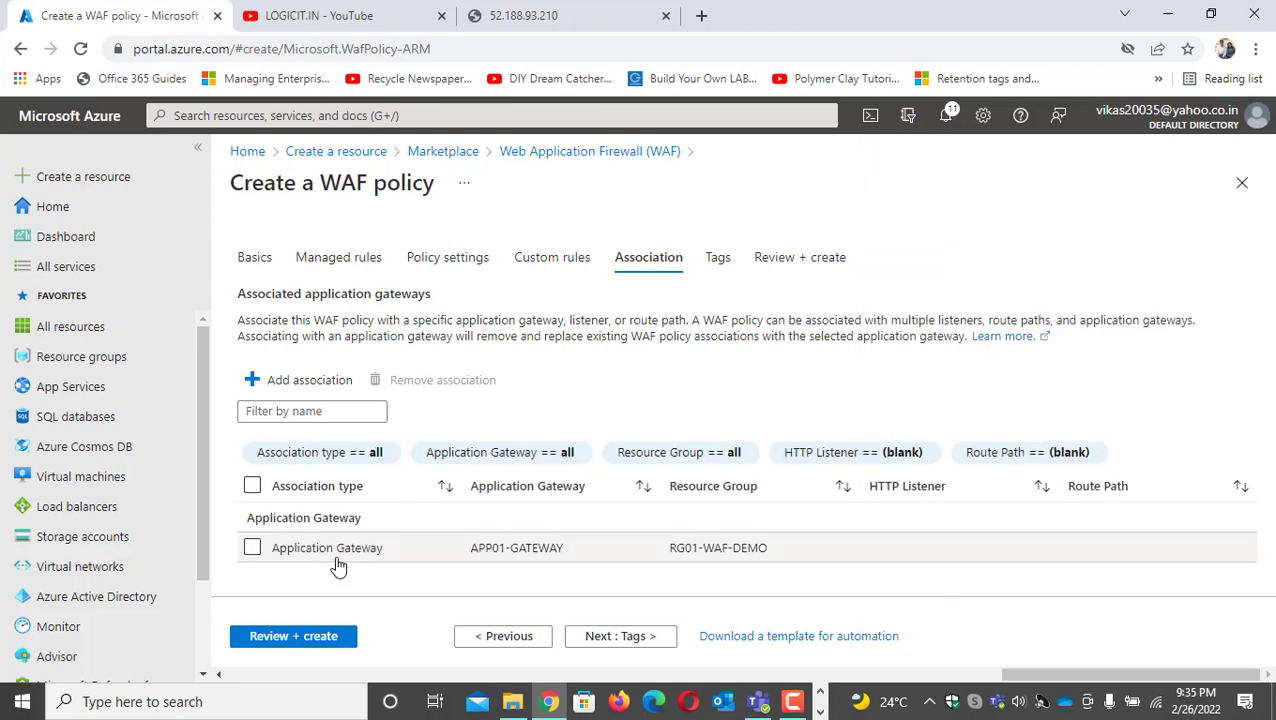
Leave the tags unset, review the WAF policy summary, and create the policy
click(630, 643)
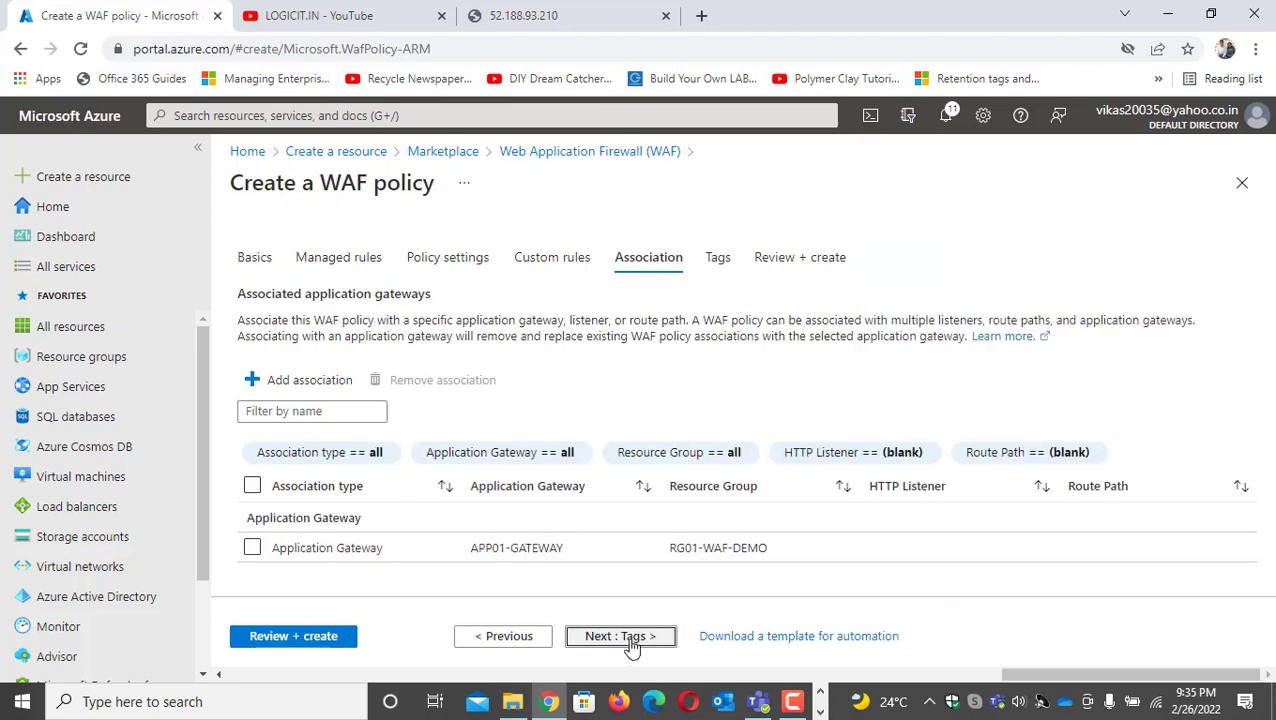
click(331, 643)
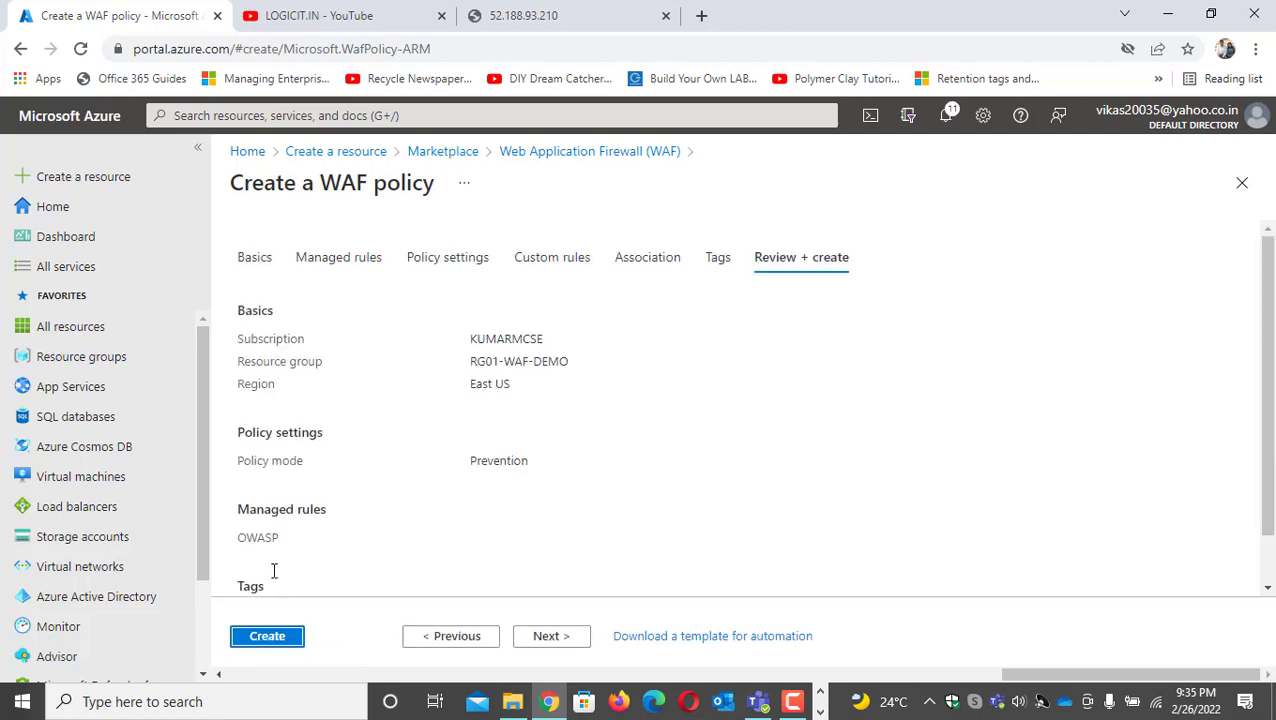
click(274, 638)
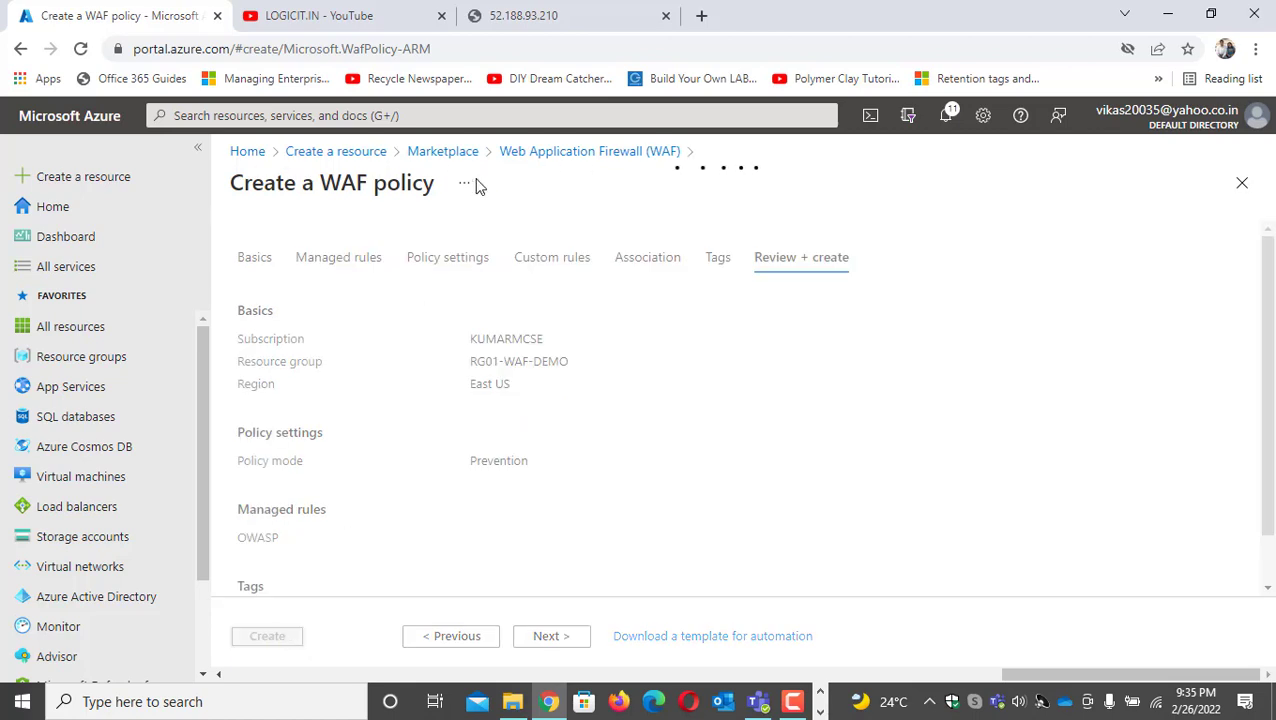
Copy the sample application's address, 52.188.93.210, from its open browser page and return to the WAF policy deployment
click(541, 15)
click(373, 49)
drag(373, 49, 268, 52)
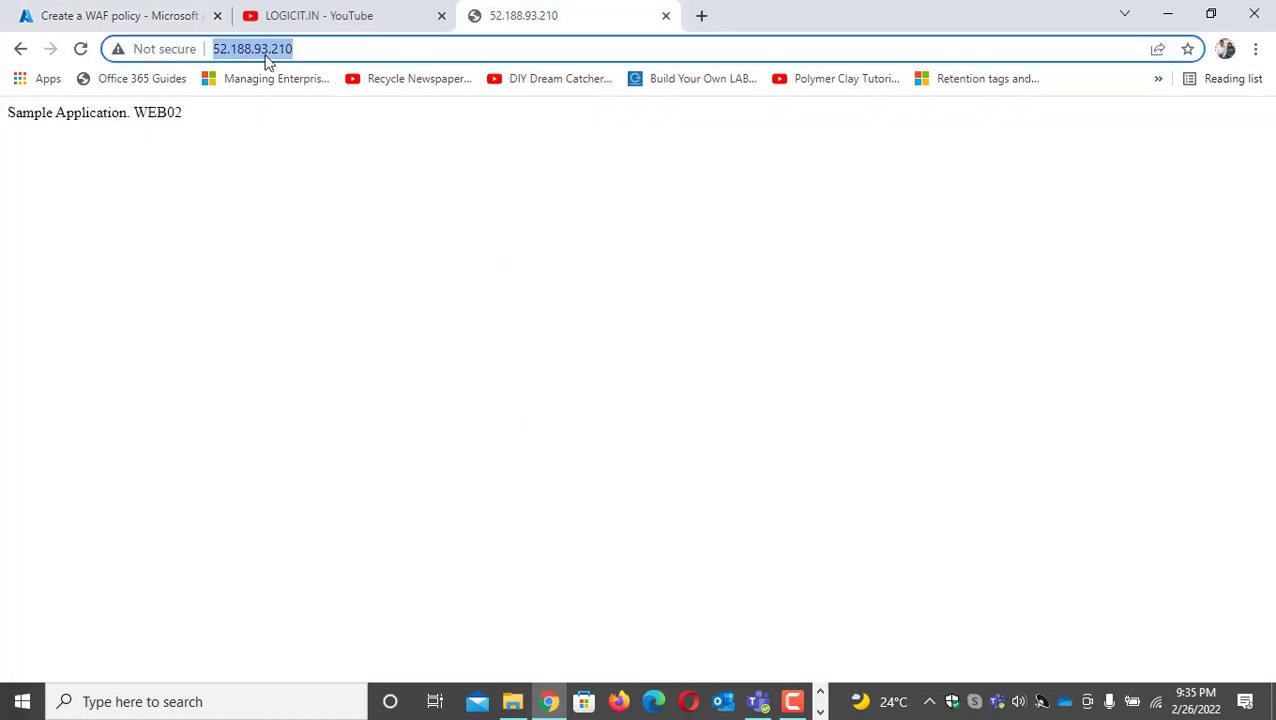
right_click(268, 52)
click(322, 188)
click(125, 16)
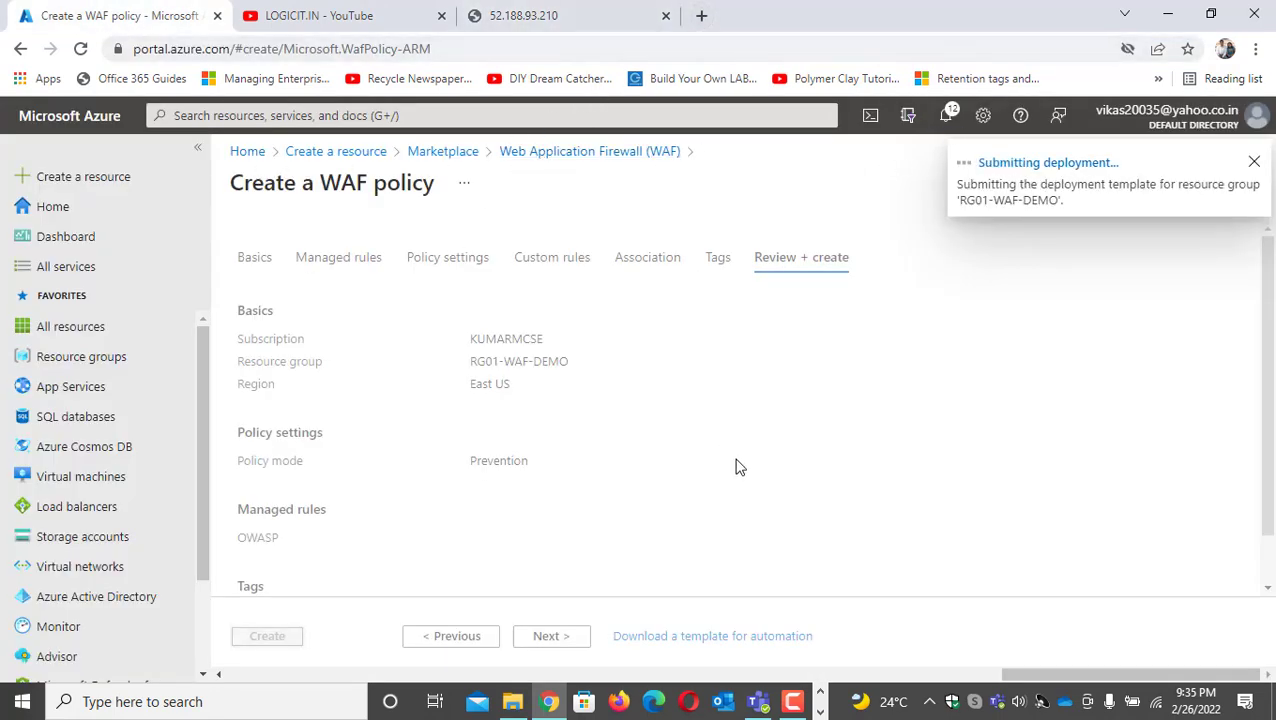
Bring up the 104.210.55.107 Remote Desktop session over the sample application page and move its window aside
click(528, 18)
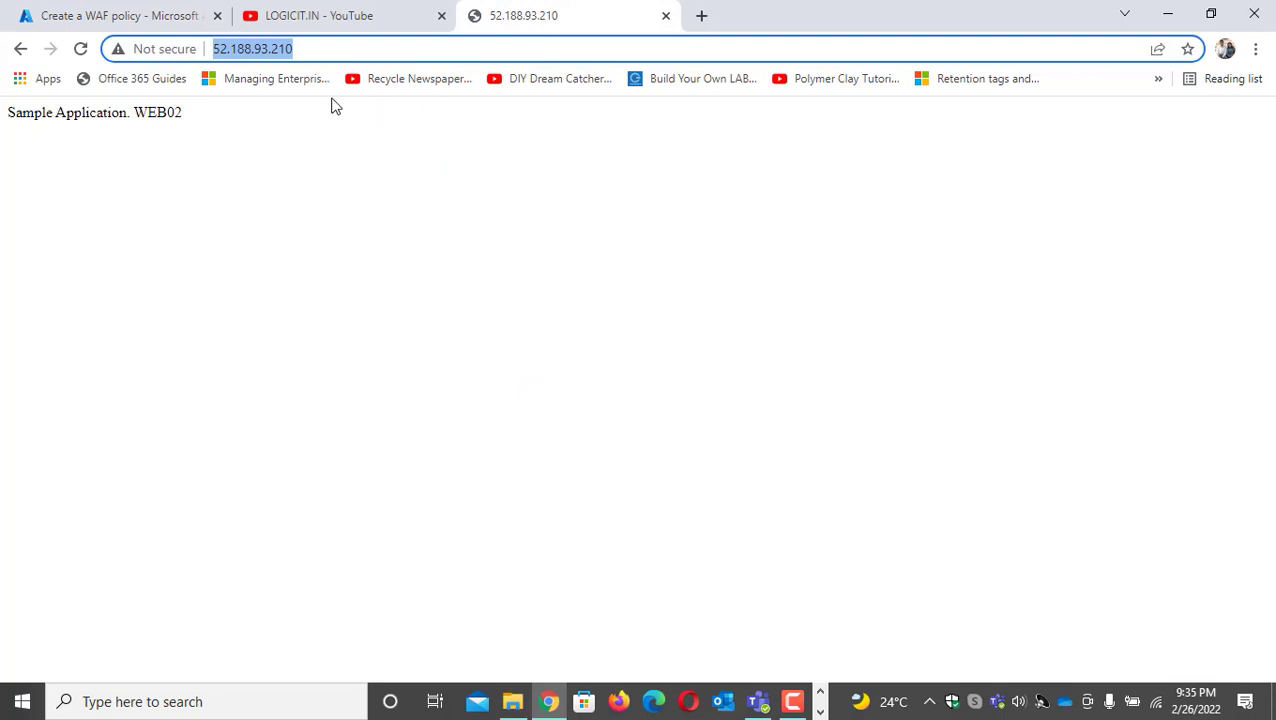
click(701, 16)
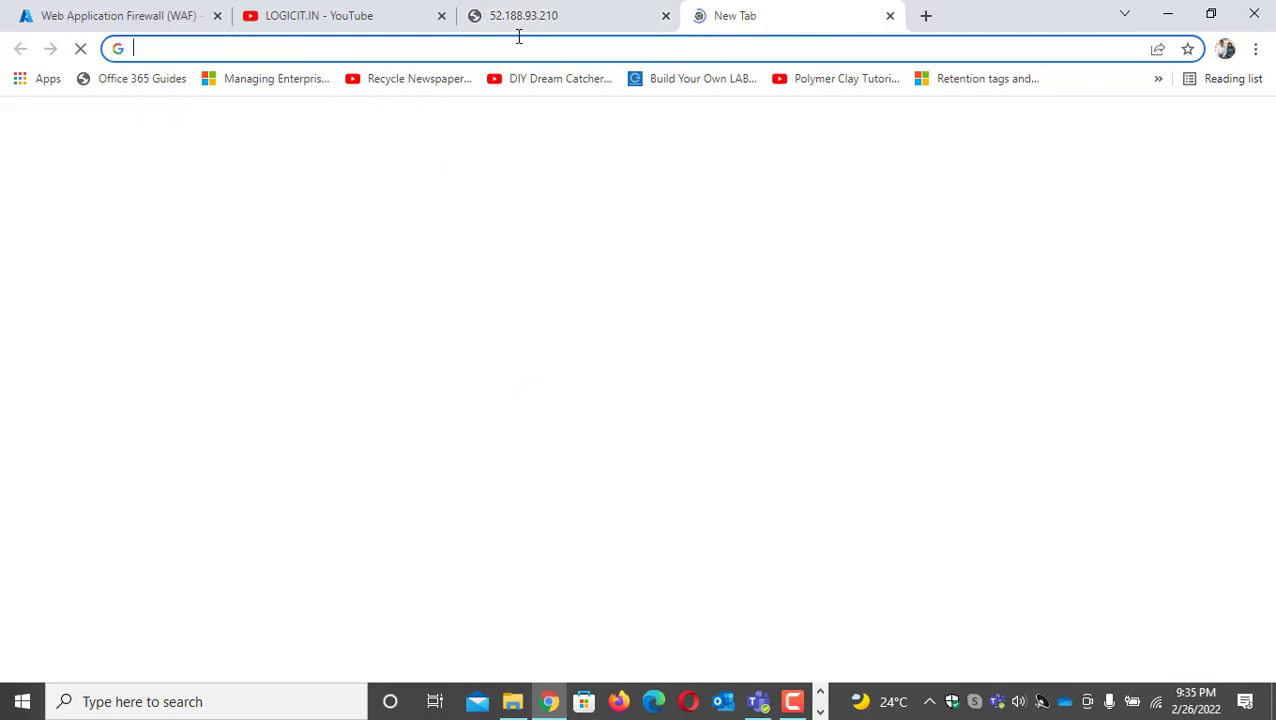
click(511, 22)
click(820, 712)
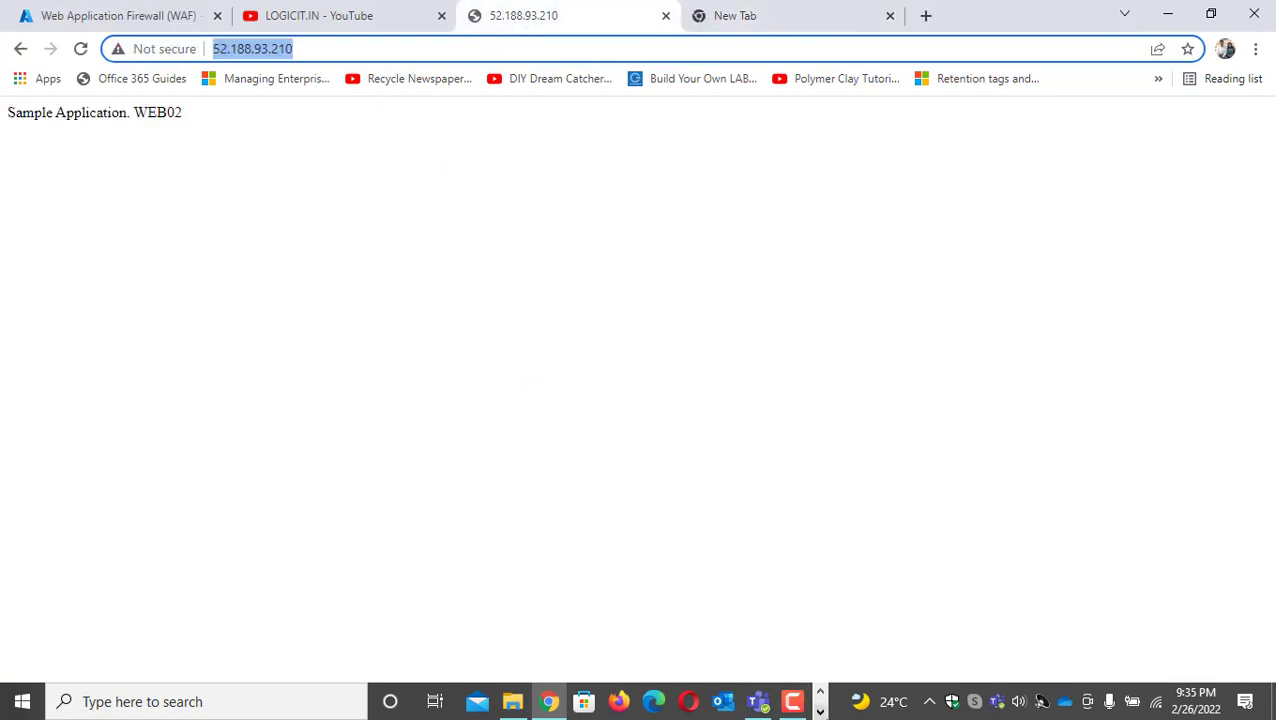
mouse_move(622, 706)
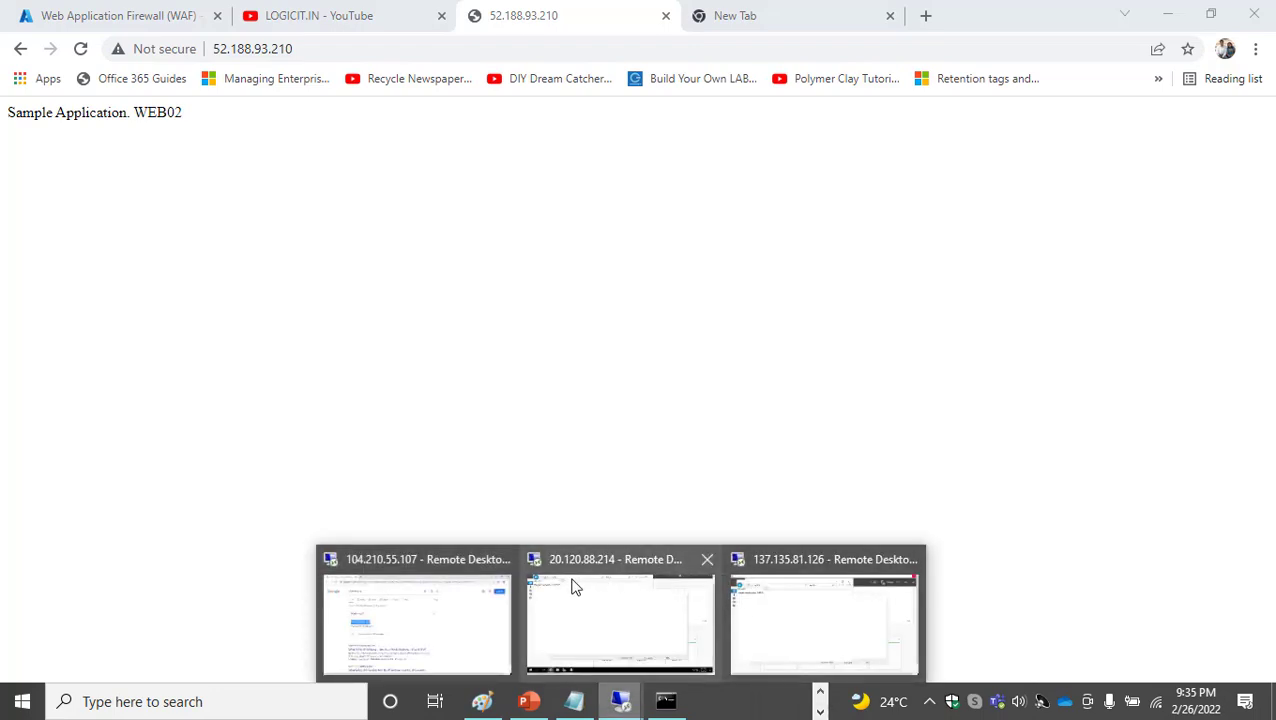
click(447, 578)
drag(390, 144, 752, 179)
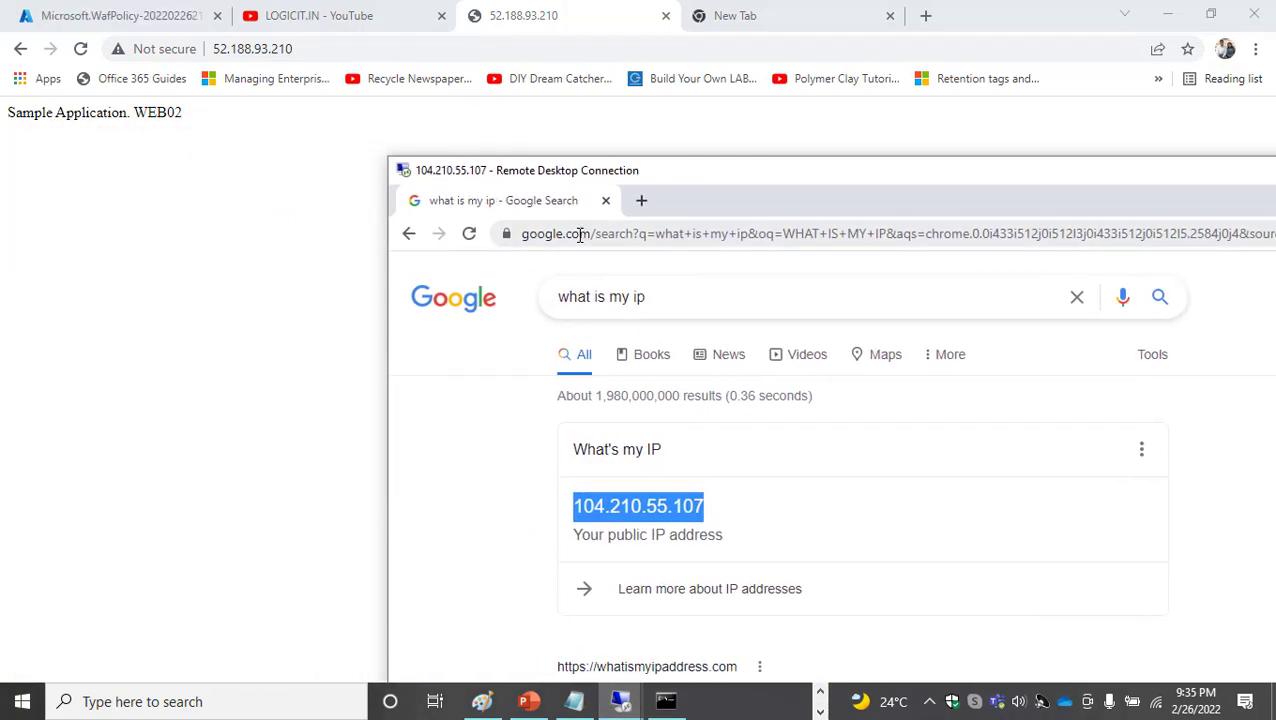
Open the deployed WAF-POLICY resource in the Azure portal and examine the CorporateIP custom rule's operation, IP address and action
click(101, 20)
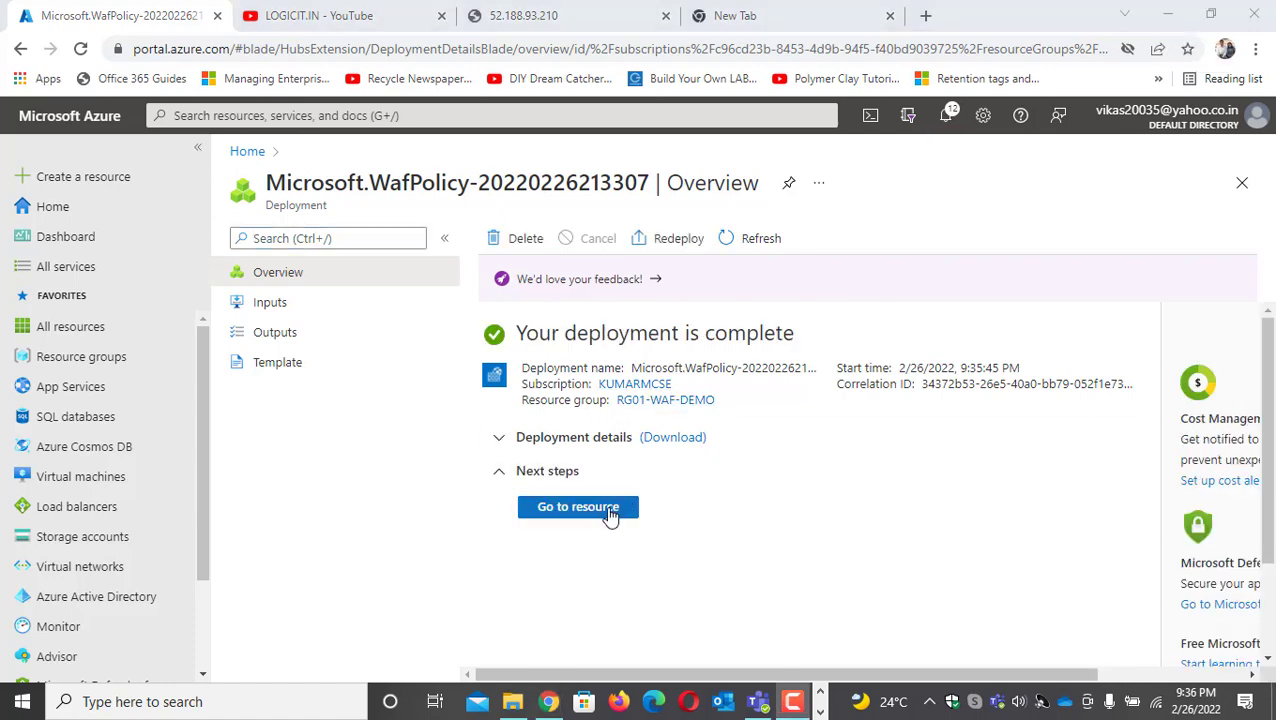
click(607, 508)
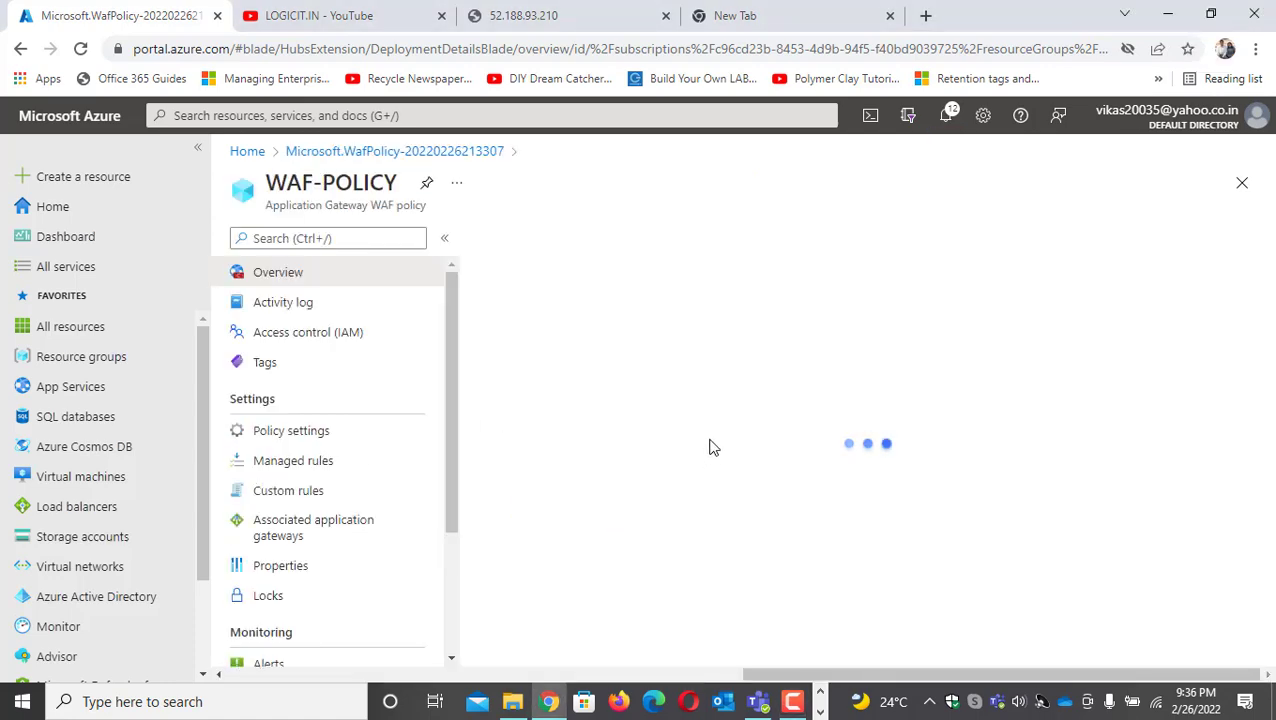
click(290, 491)
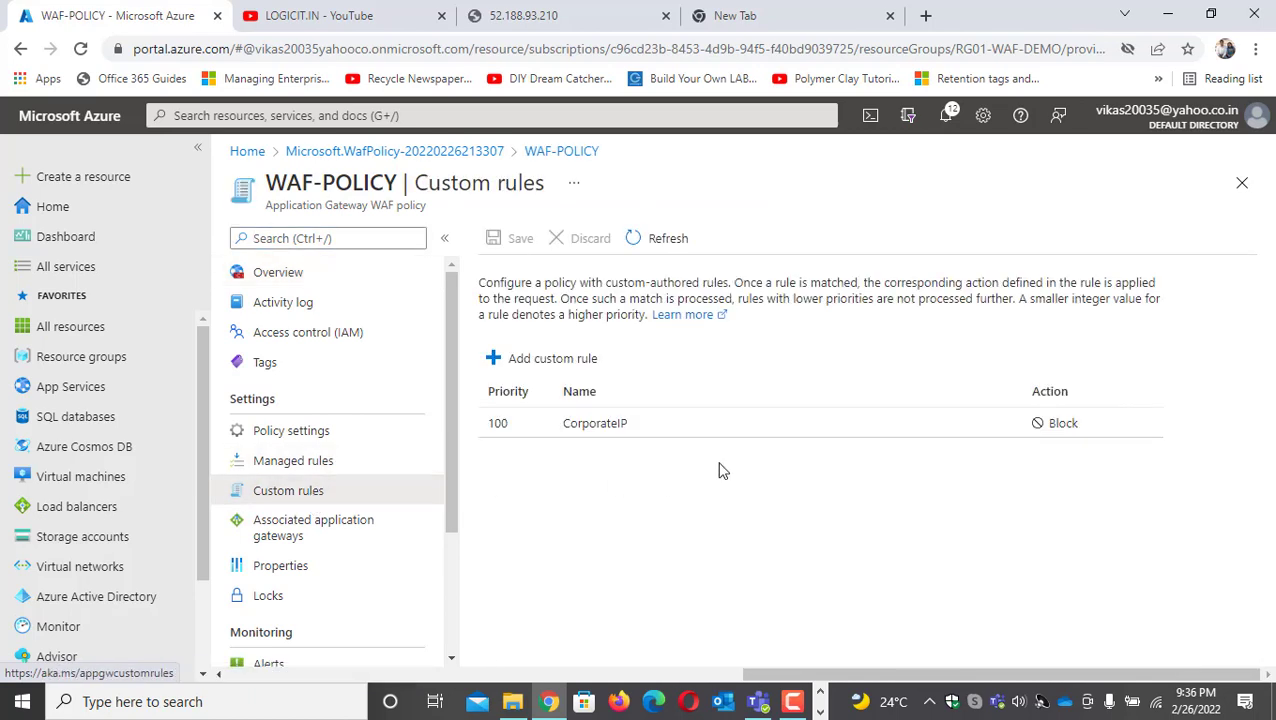
click(591, 428)
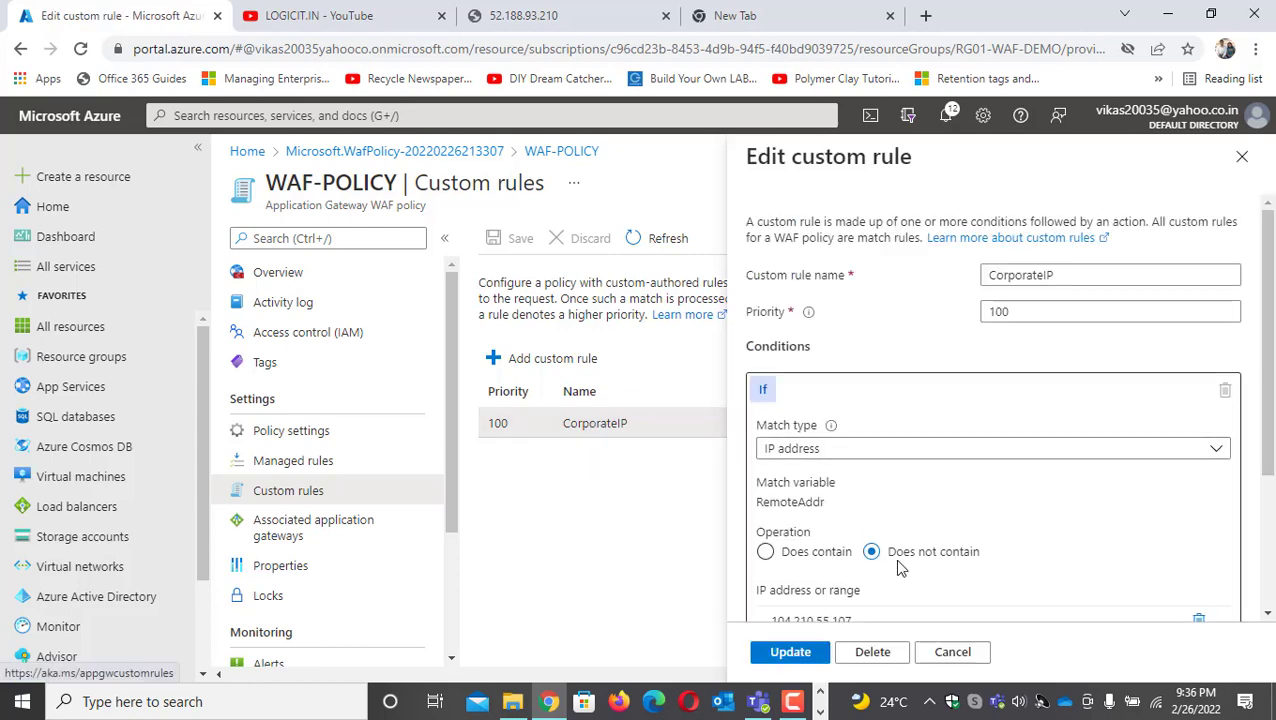
scroll(905, 540, down, 3)
drag(856, 420, 829, 414)
Reload the sample application at 52.188.93.210 in the local browser to test access from a non-corporate IP
click(553, 18)
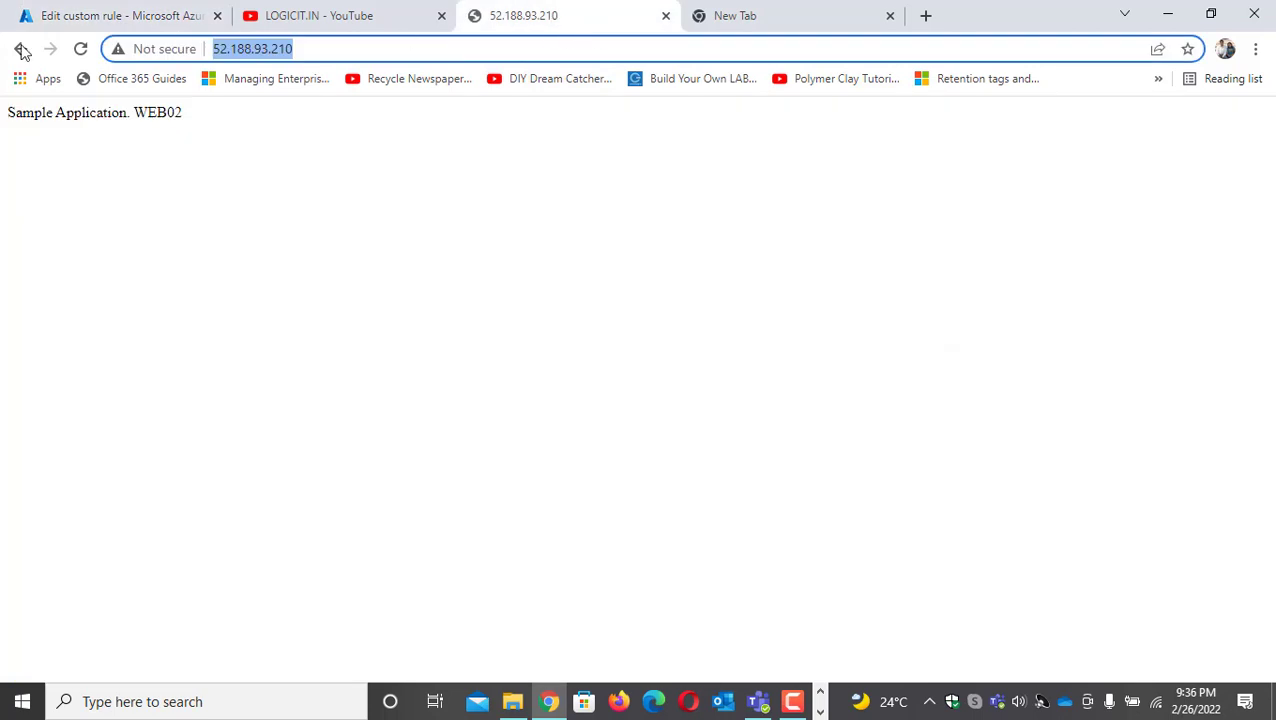
click(80, 49)
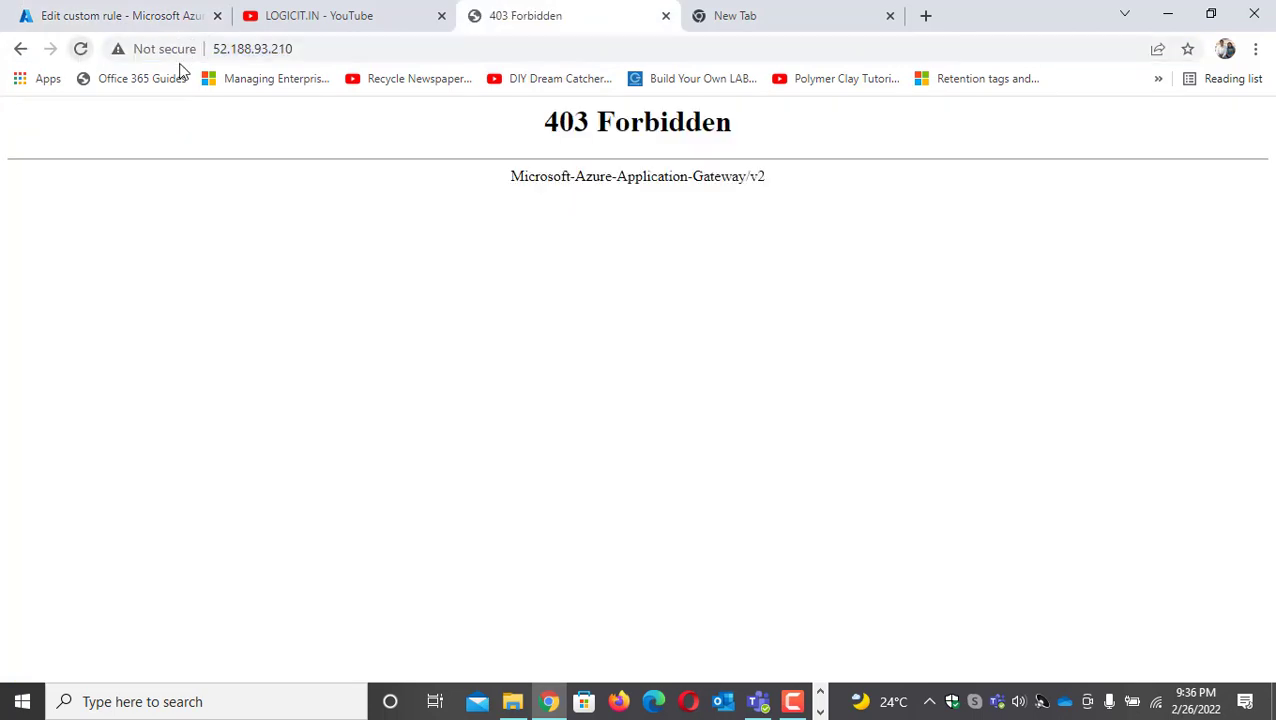
click(328, 48)
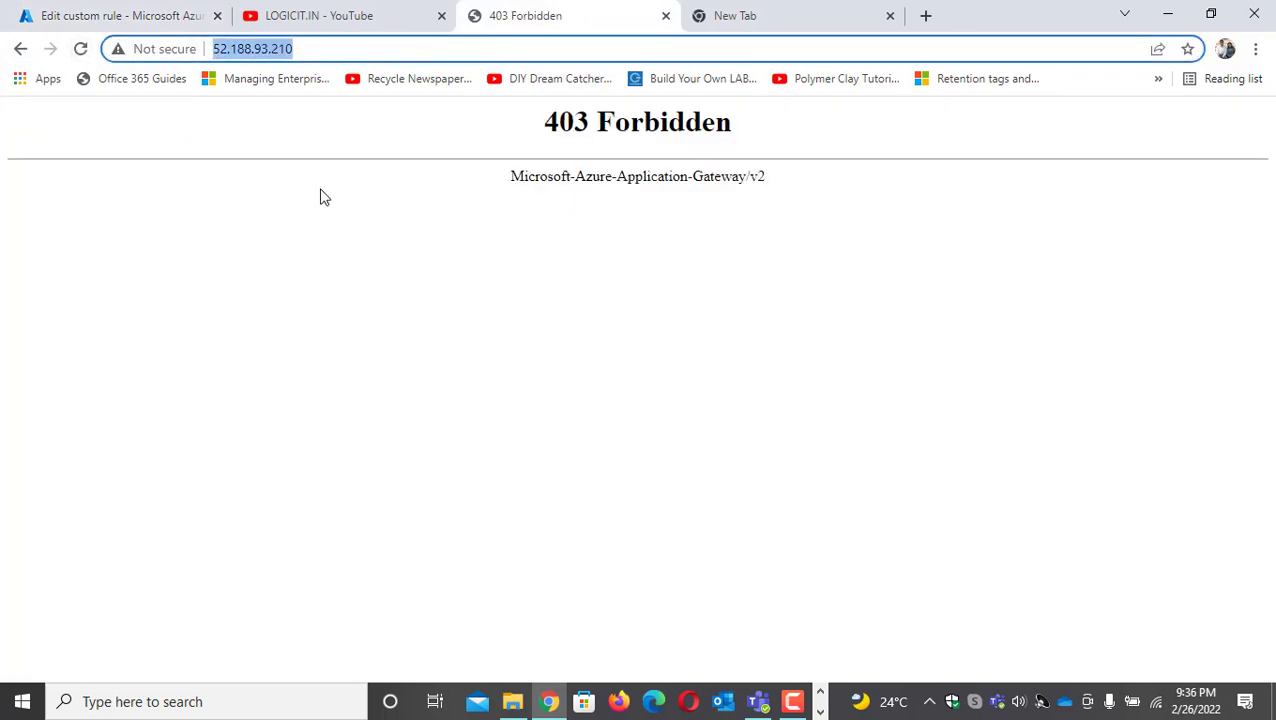
click(820, 712)
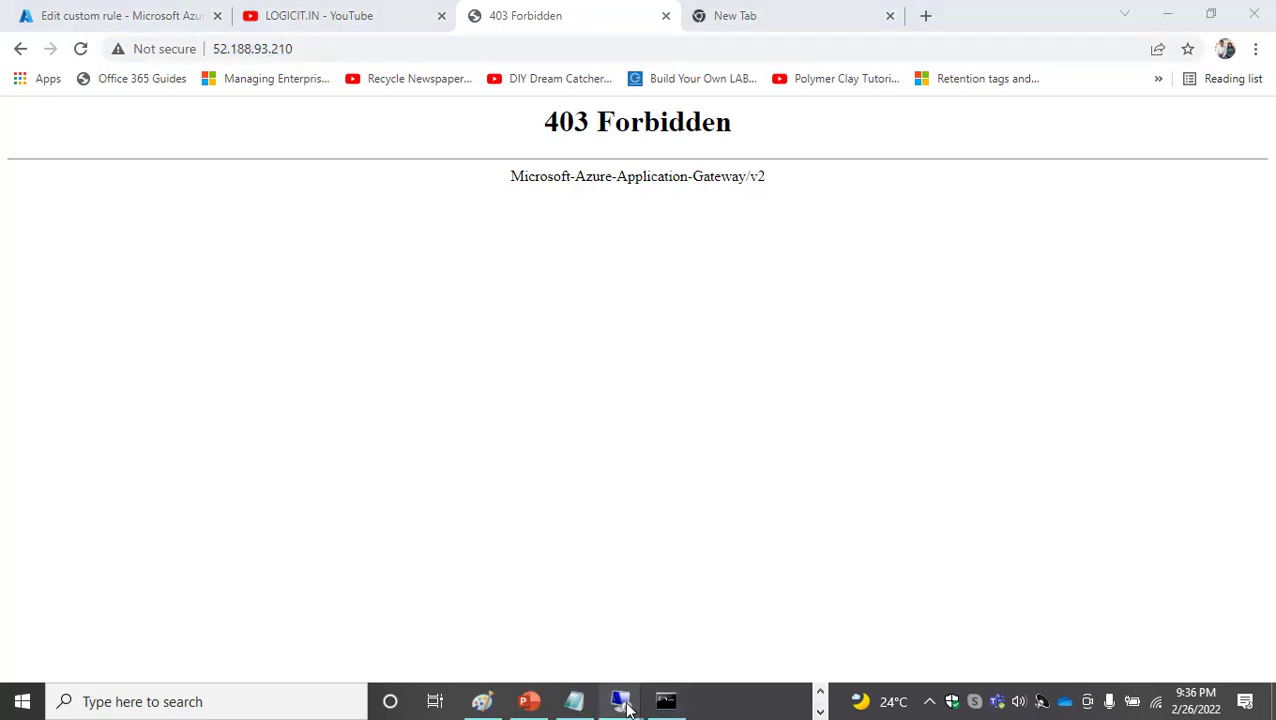
mouse_move(621, 703)
click(487, 649)
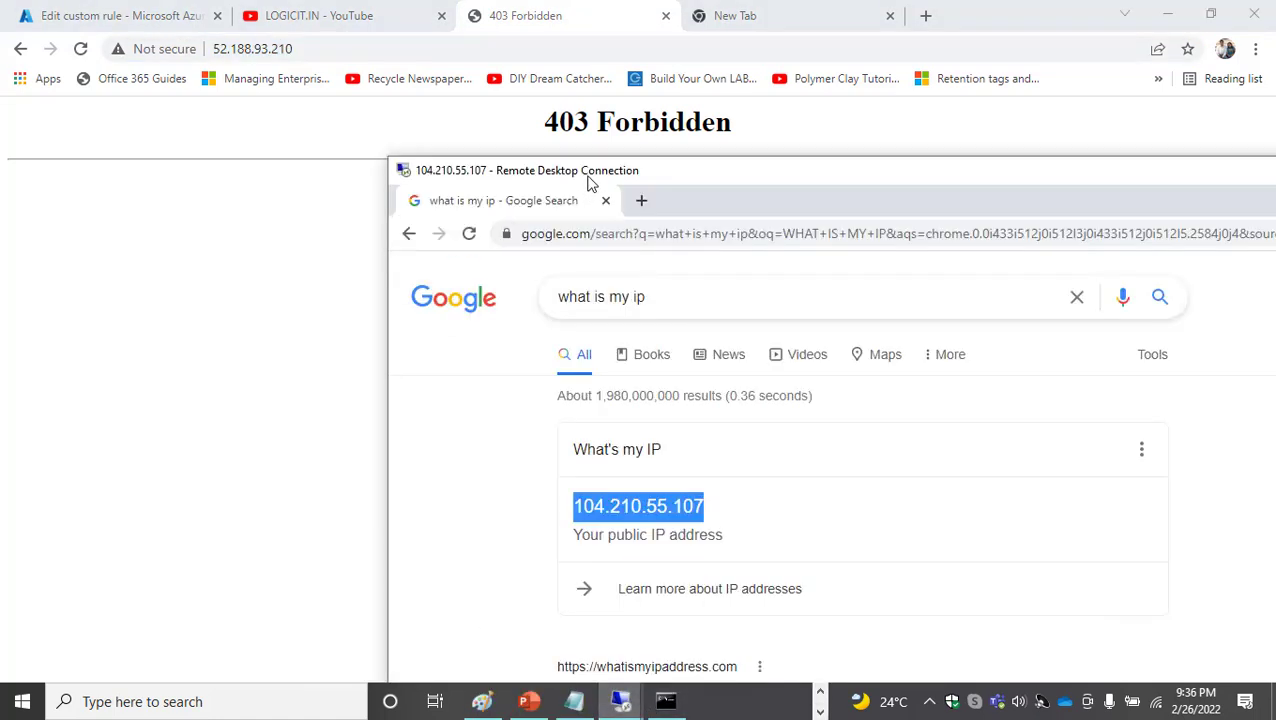
drag(590, 179, 438, 177)
click(509, 229)
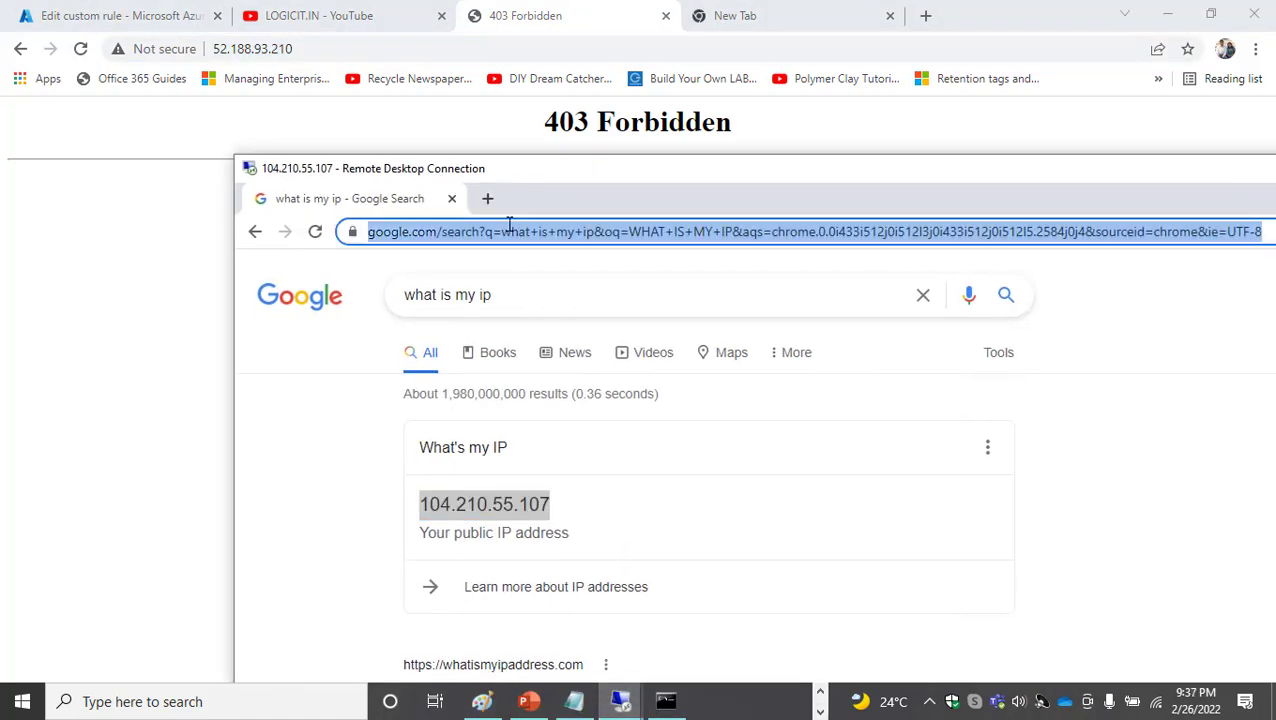
key(ctrl+v)
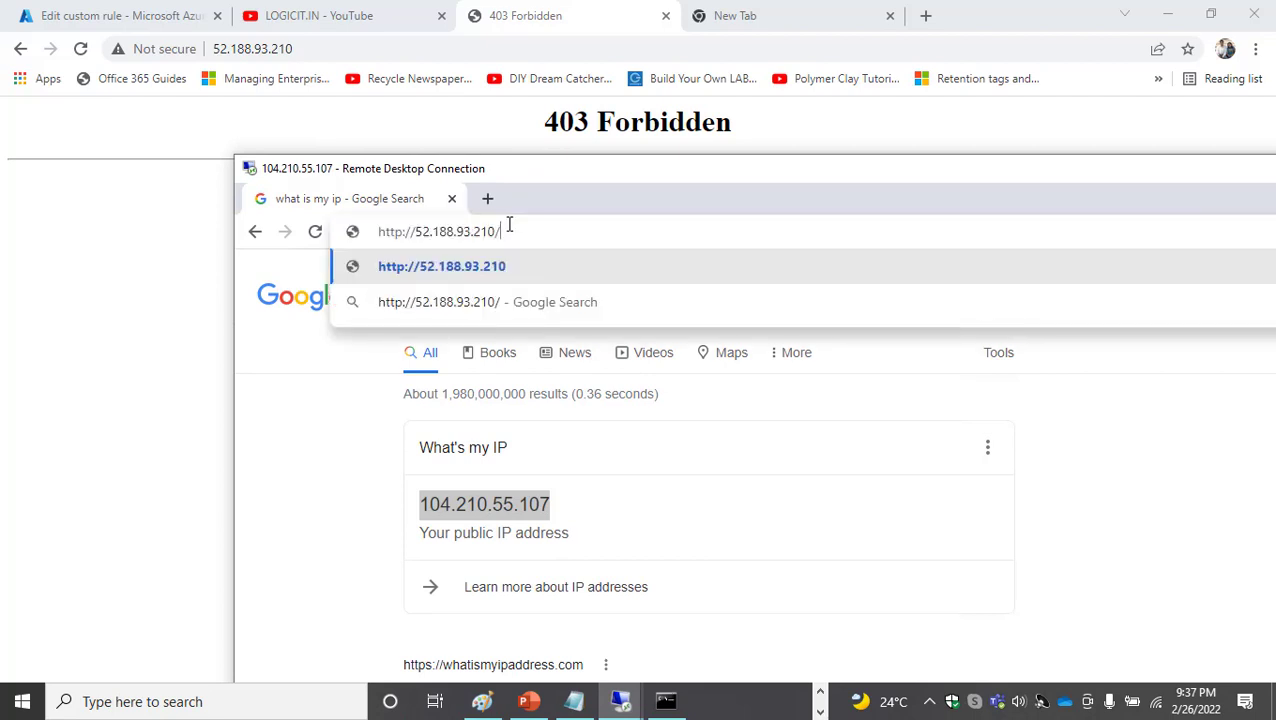
key(Return)
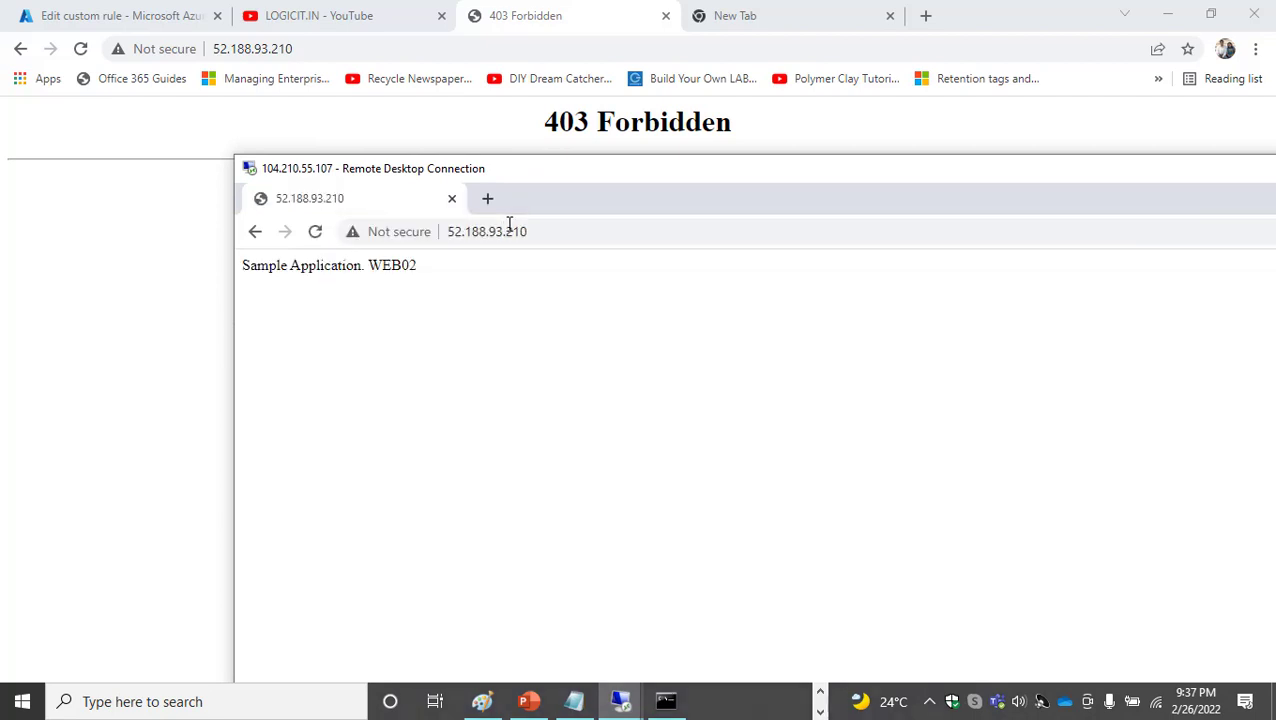
click(315, 233)
Revisit the CorporateIP rule in the Azure portal, switch to the BIO presentation in PowerPoint, and highlight the trainer's e-mail line
click(157, 20)
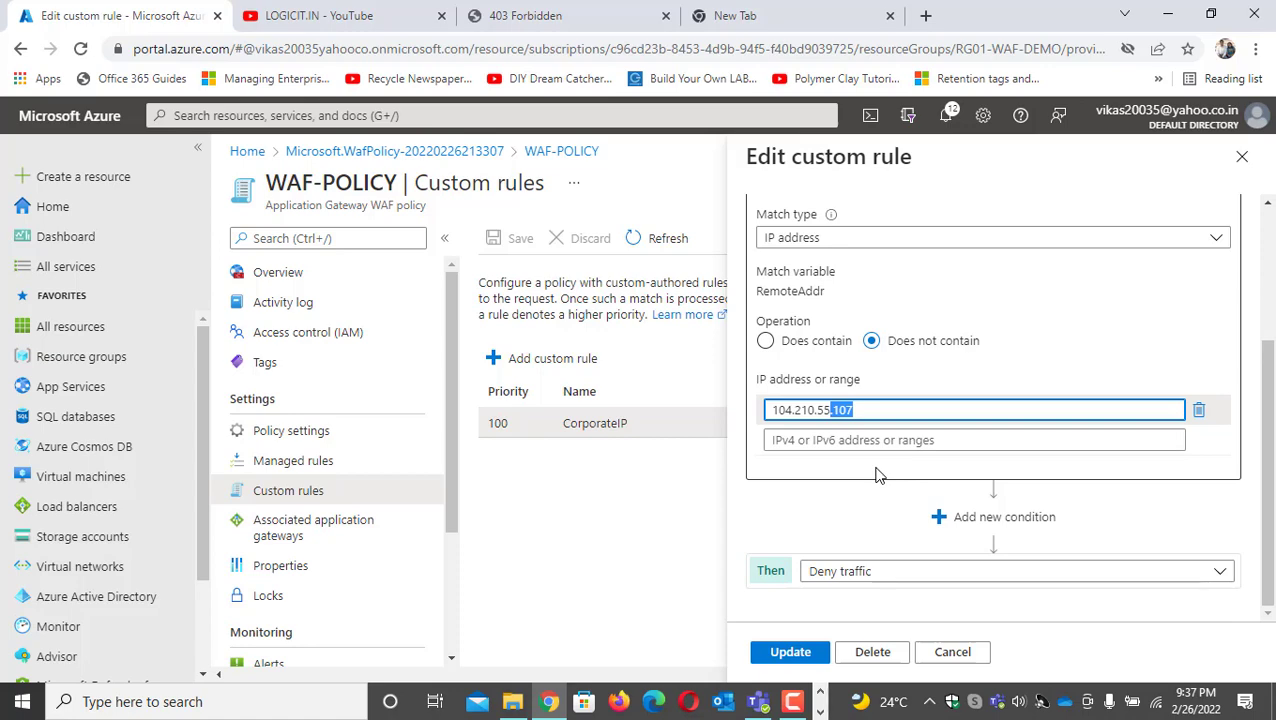
click(529, 706)
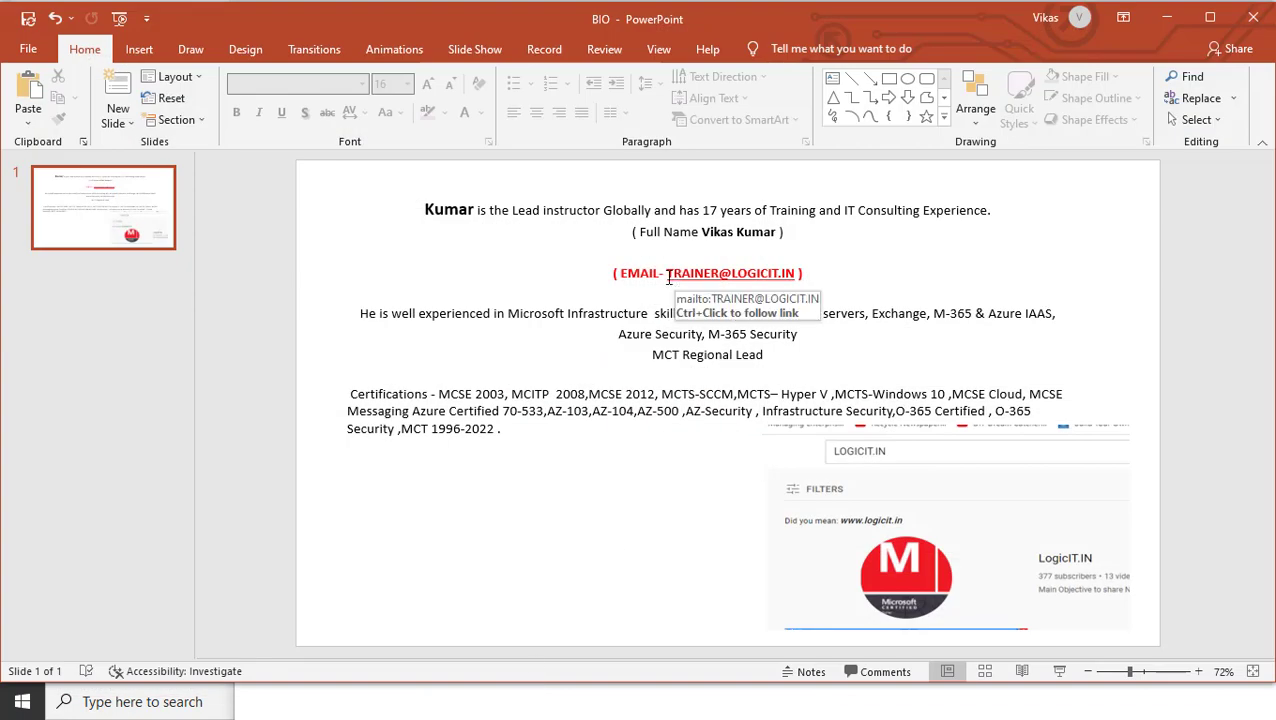
drag(613, 274, 802, 277)
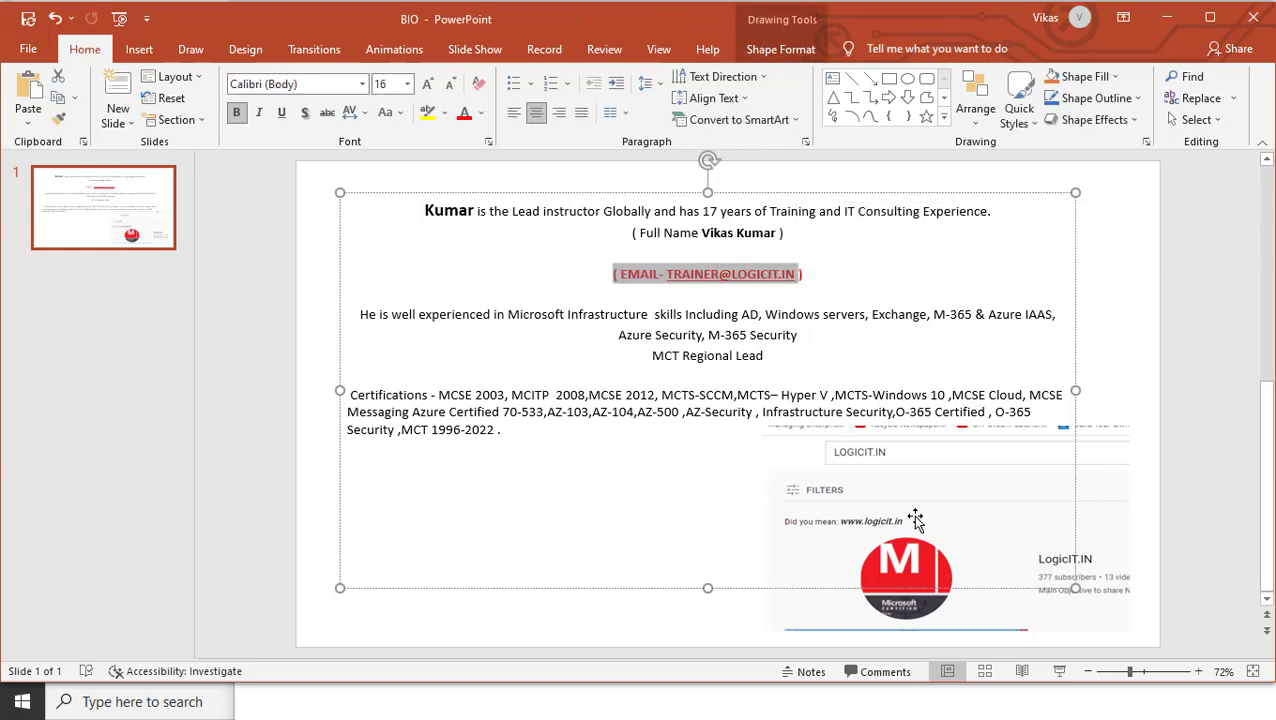